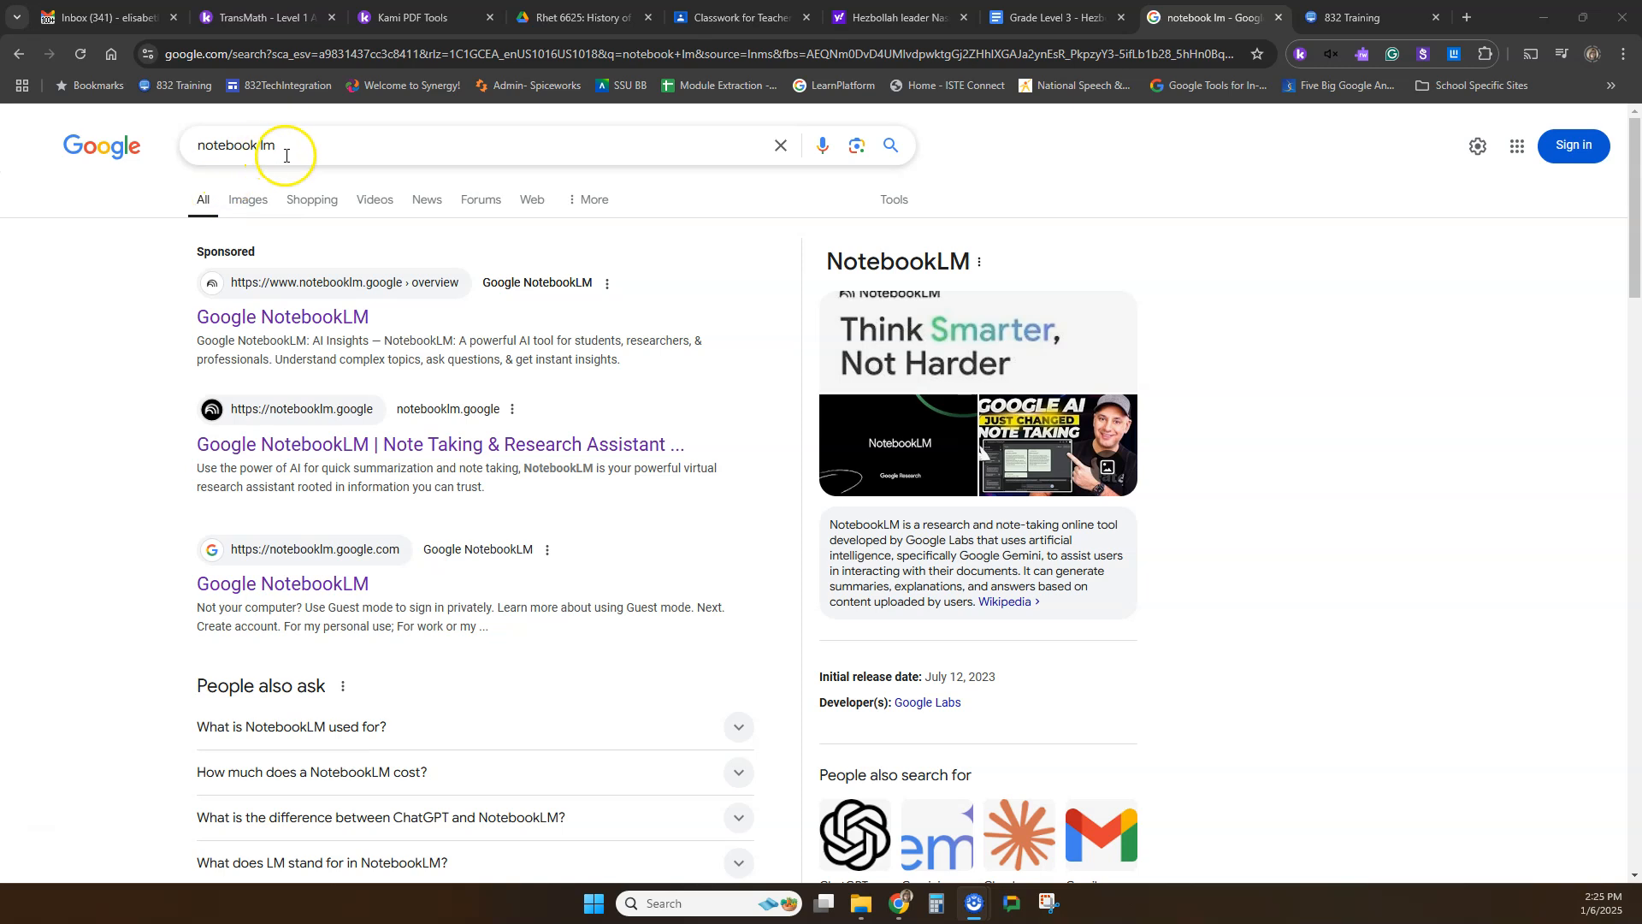
pyautogui.click(340, 146)
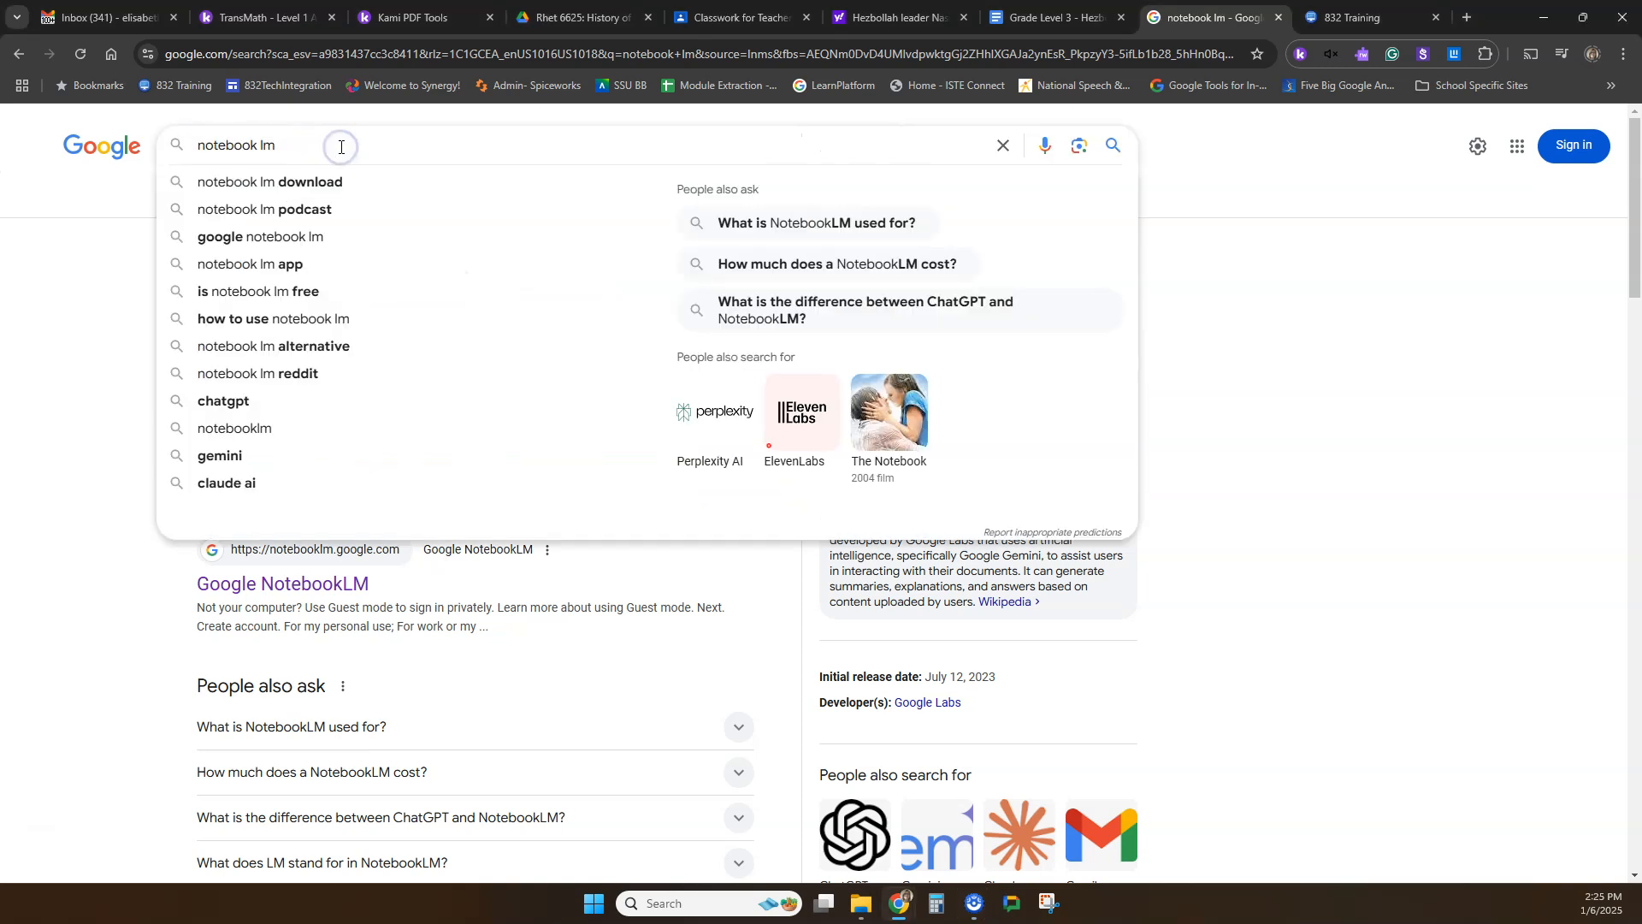
pyautogui.click(117, 318)
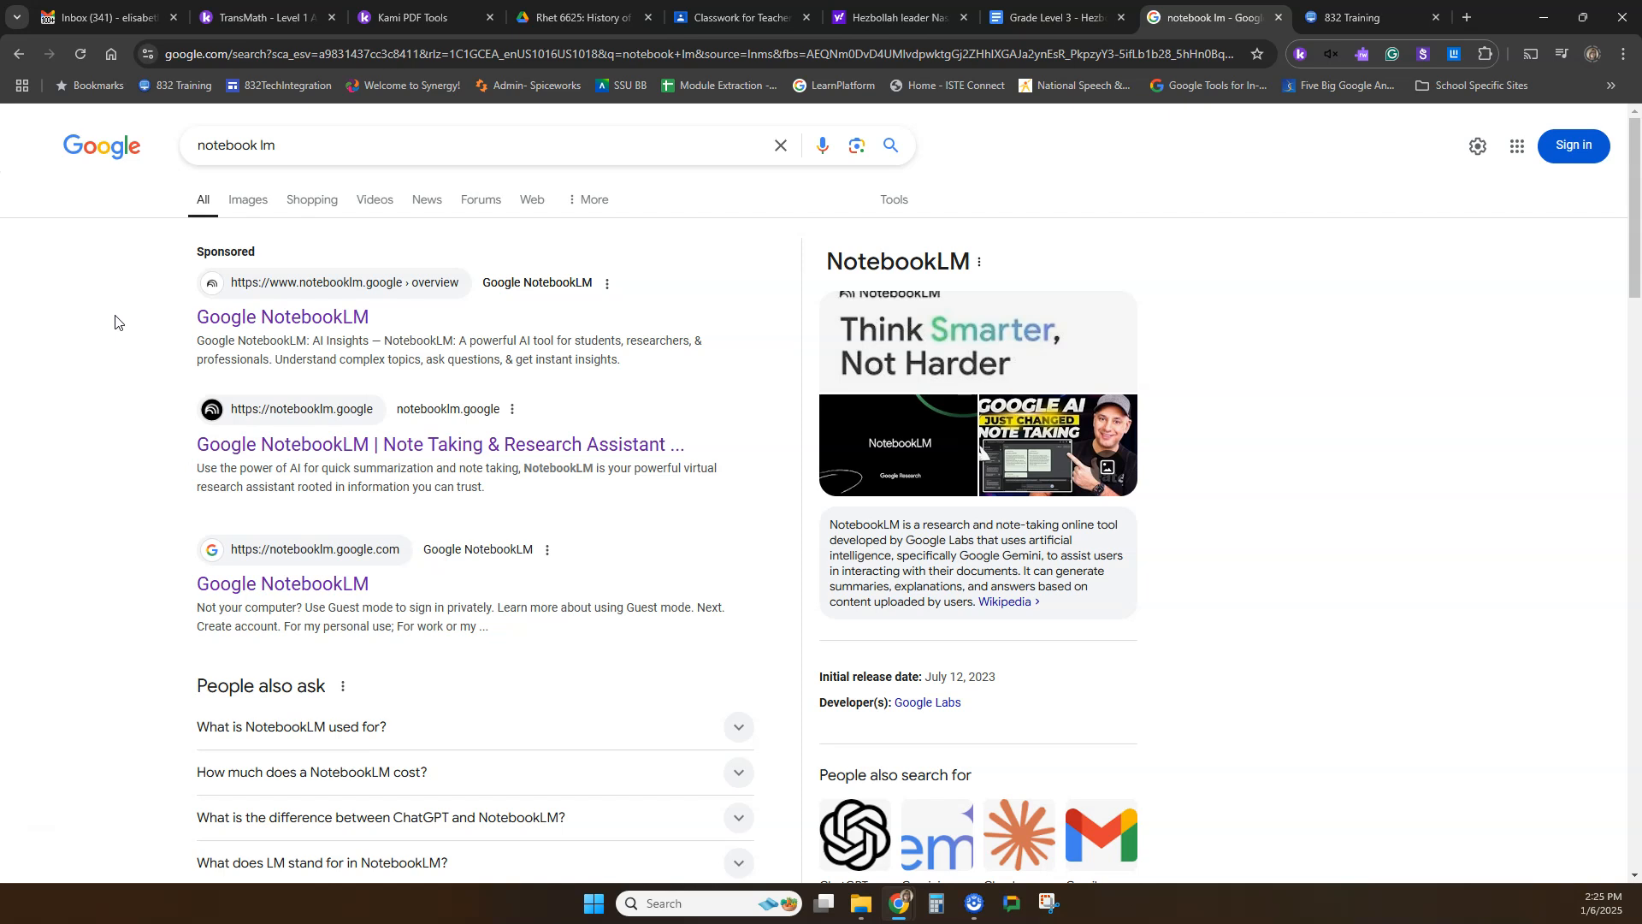
pyautogui.click(226, 331)
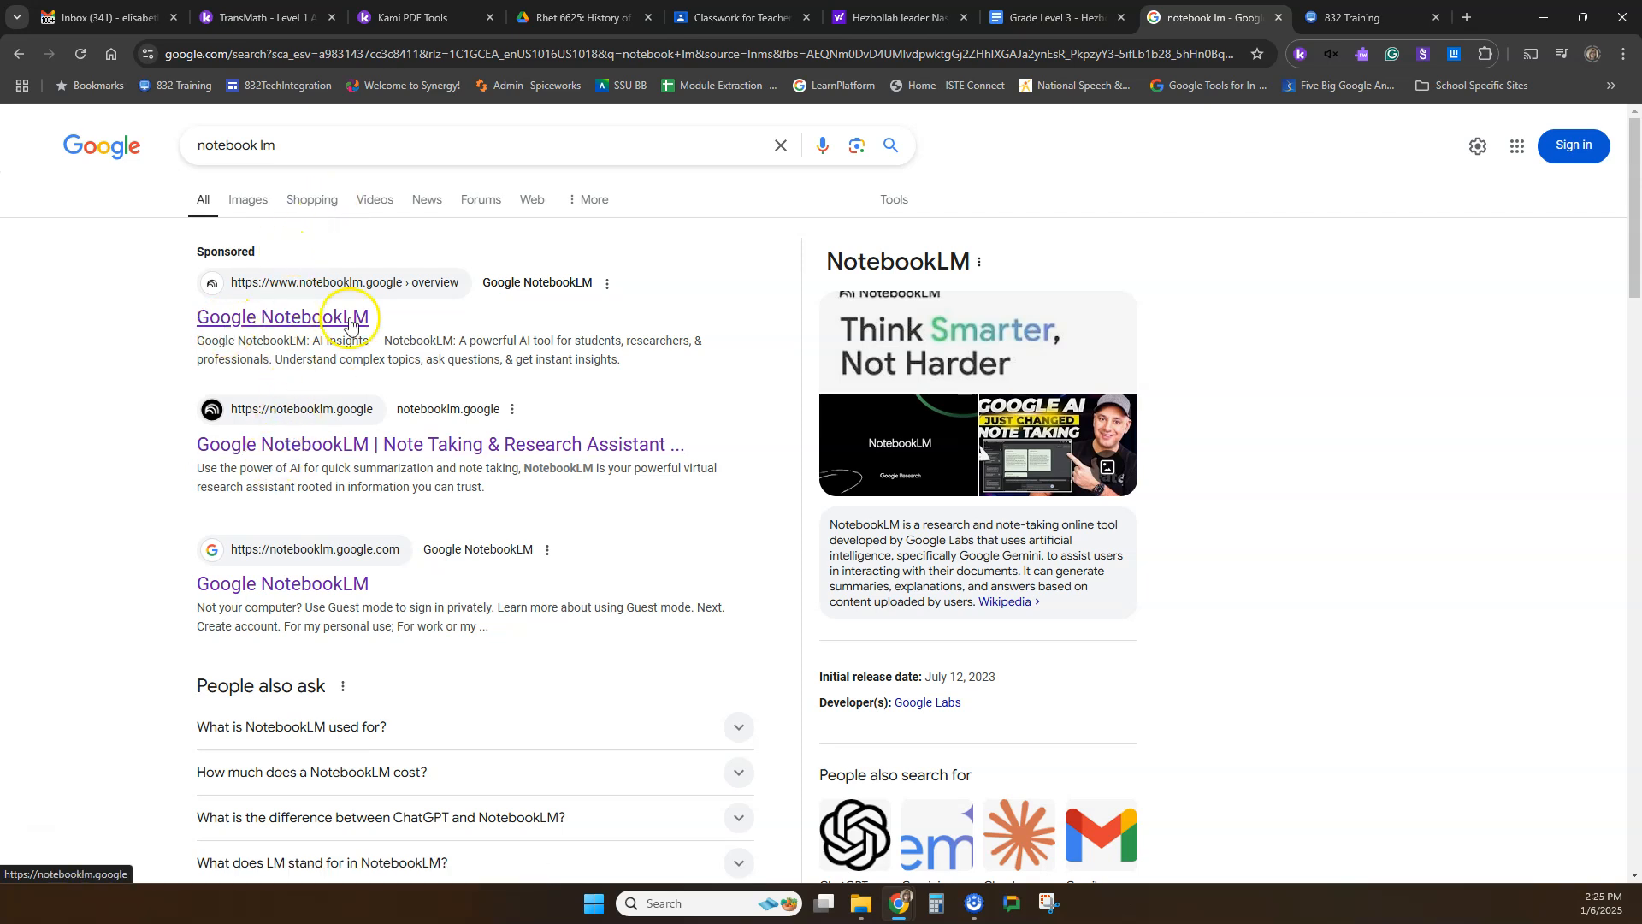
# Look through the full list of Google apps in the app launcher for NotebookLM and close the launcher.
pyautogui.click(1516, 147)
pyautogui.scroll(-6, 1446, 428)
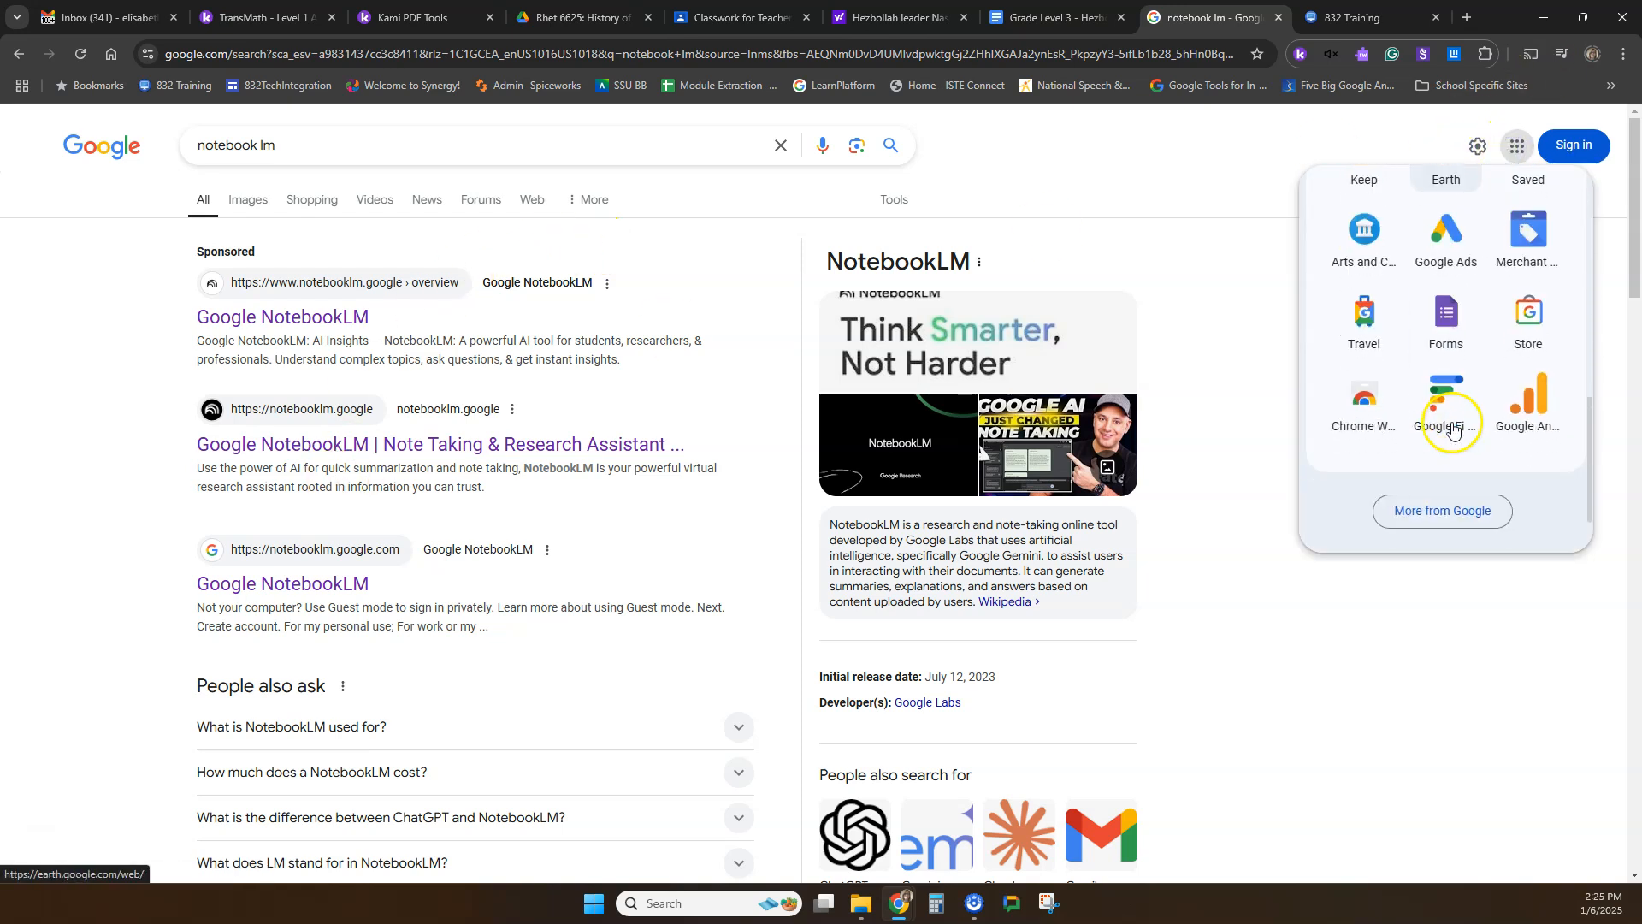
pyautogui.scroll(6, 1452, 430)
pyautogui.scroll(-4, 1448, 411)
pyautogui.scroll(-2, 1448, 404)
pyautogui.scroll(7, 1441, 342)
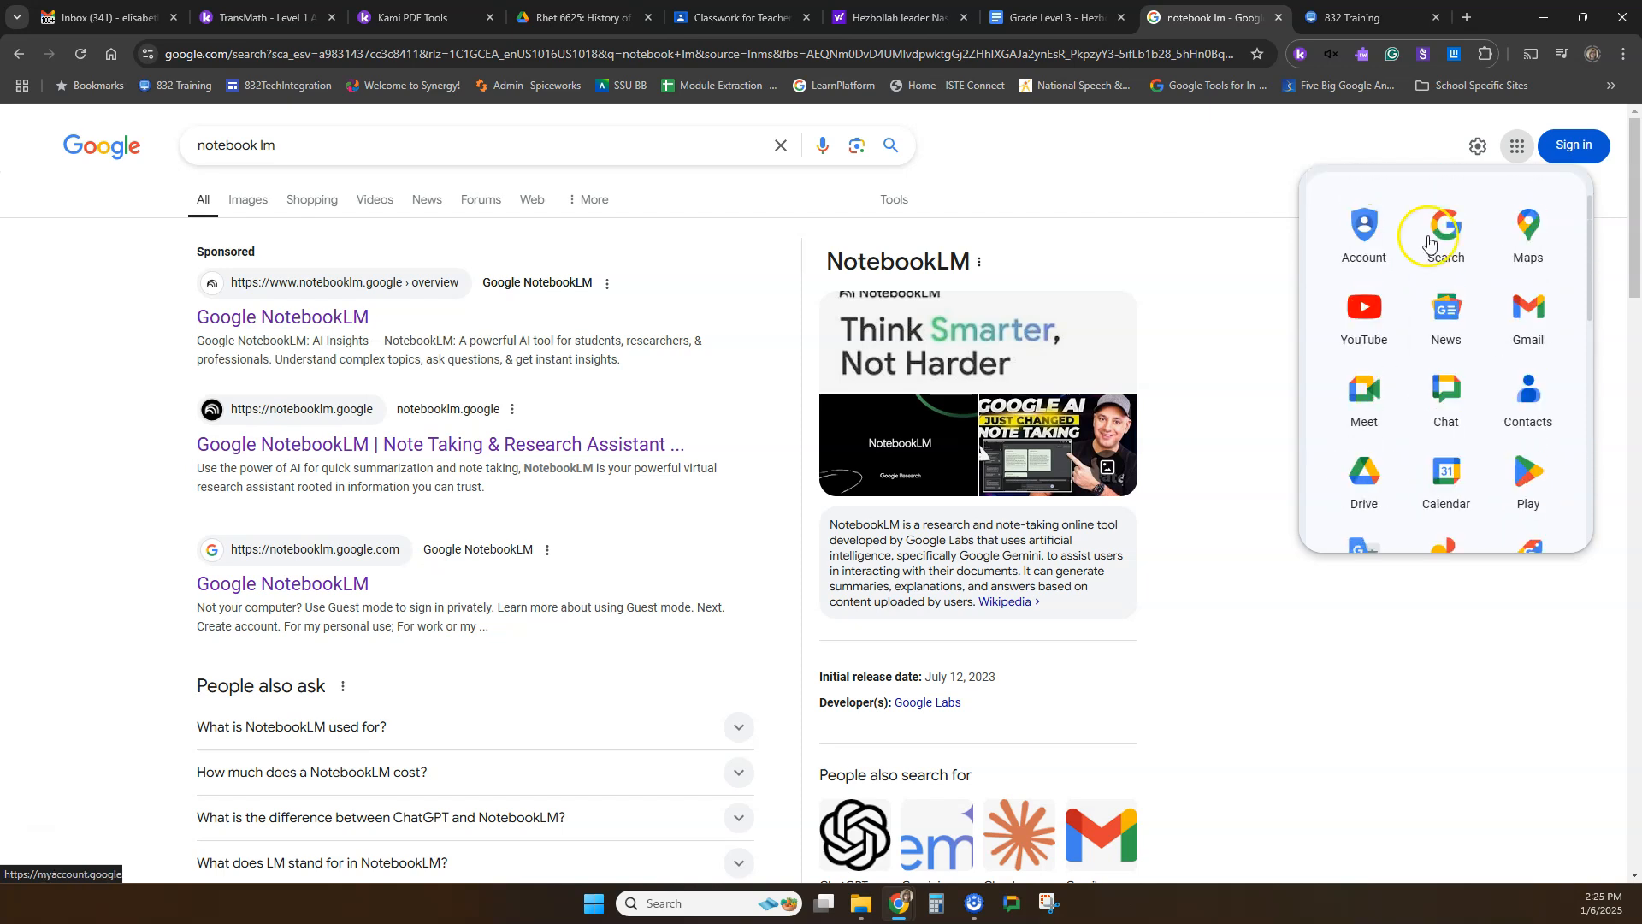
pyautogui.click(1516, 147)
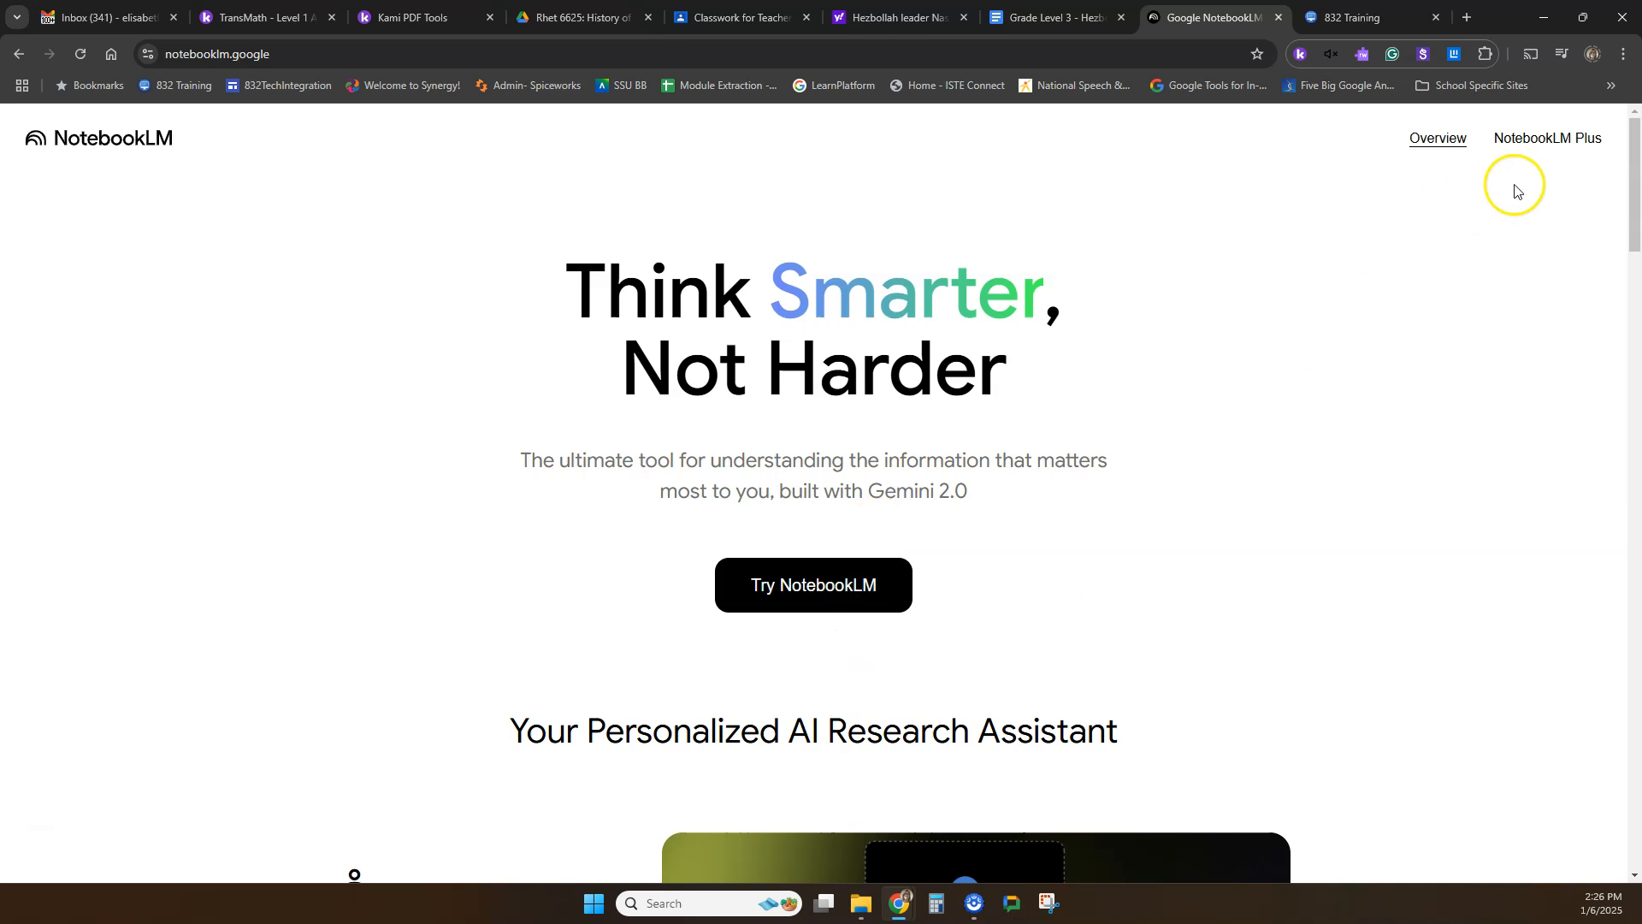
# Start NotebookLM from its overview page and sign in with the listed school account, entering the account password.
pyautogui.click(808, 591)
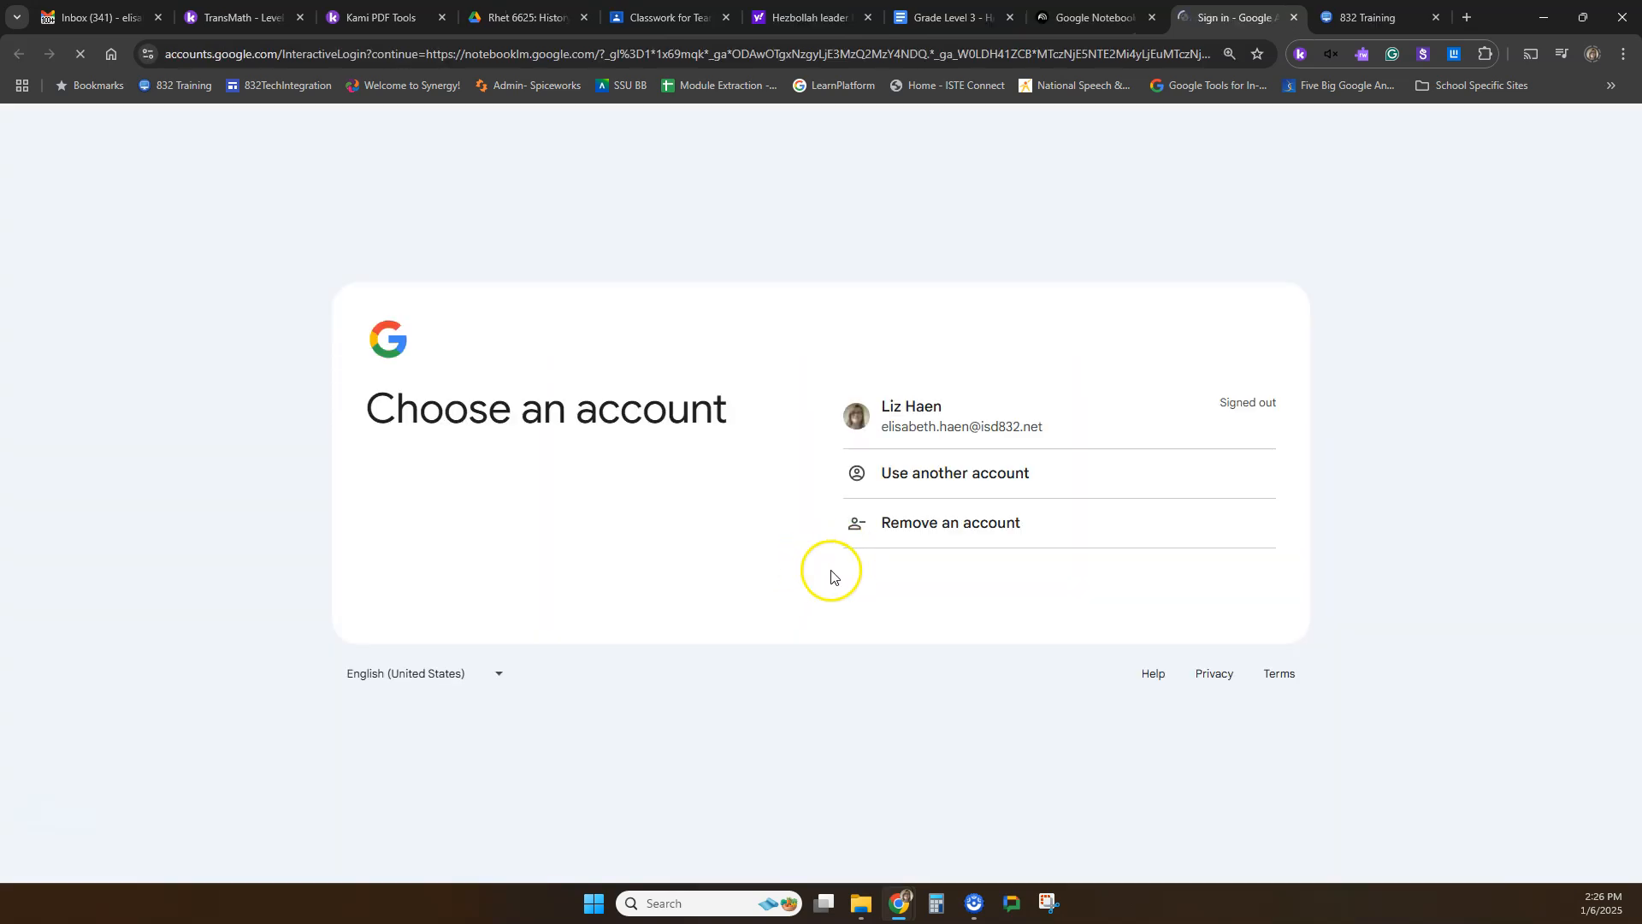
pyautogui.click(904, 427)
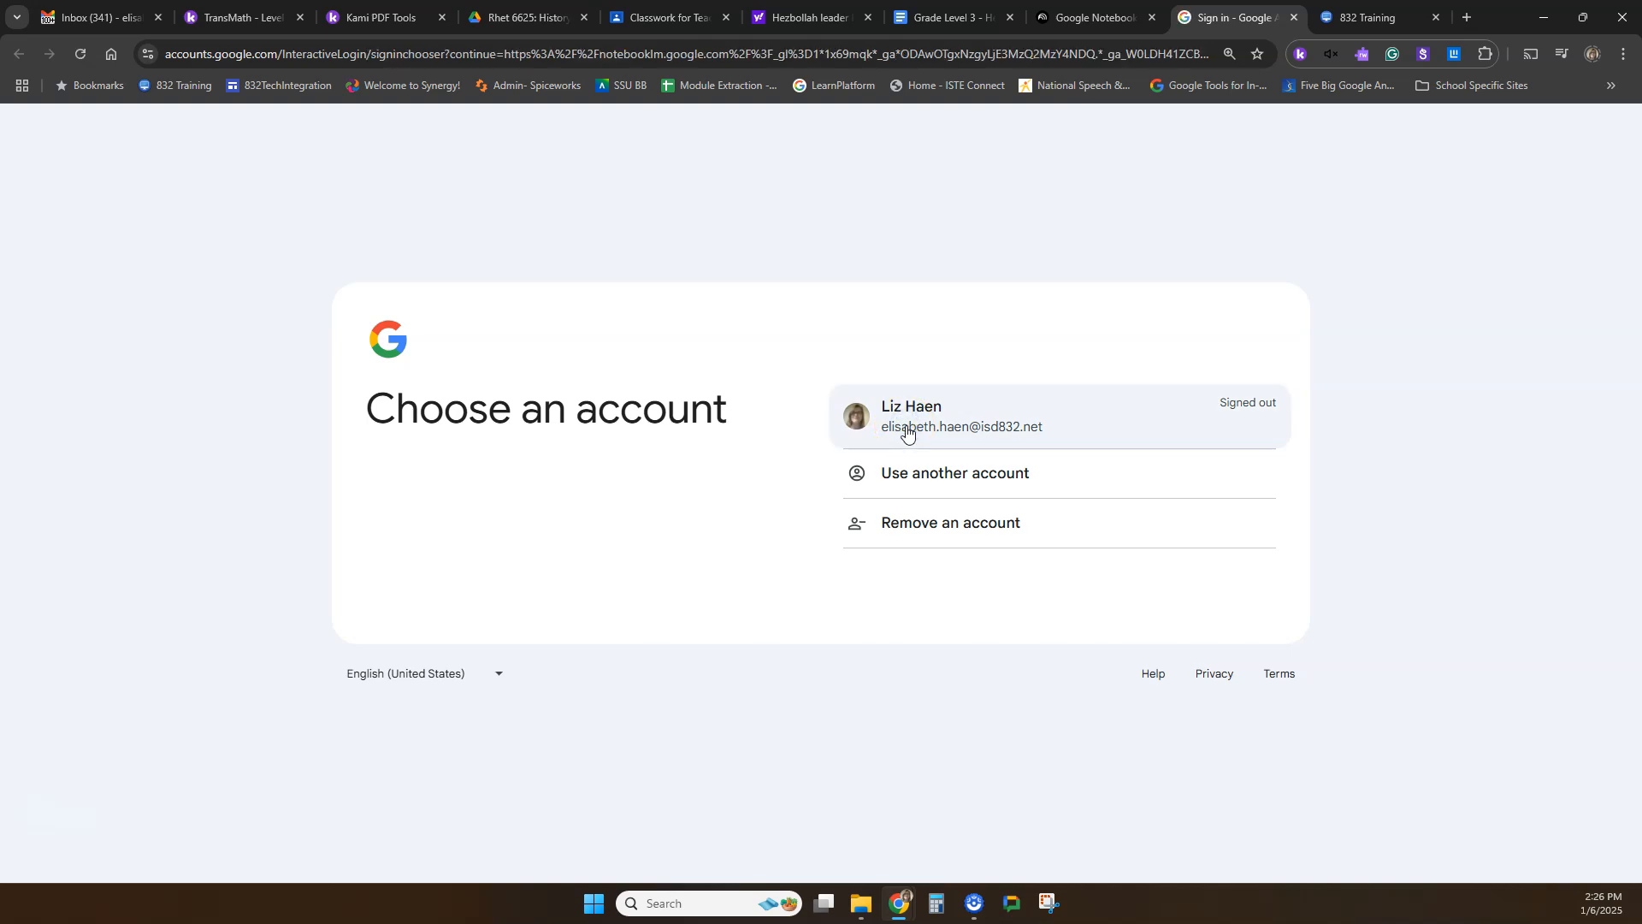
pyautogui.click(911, 433)
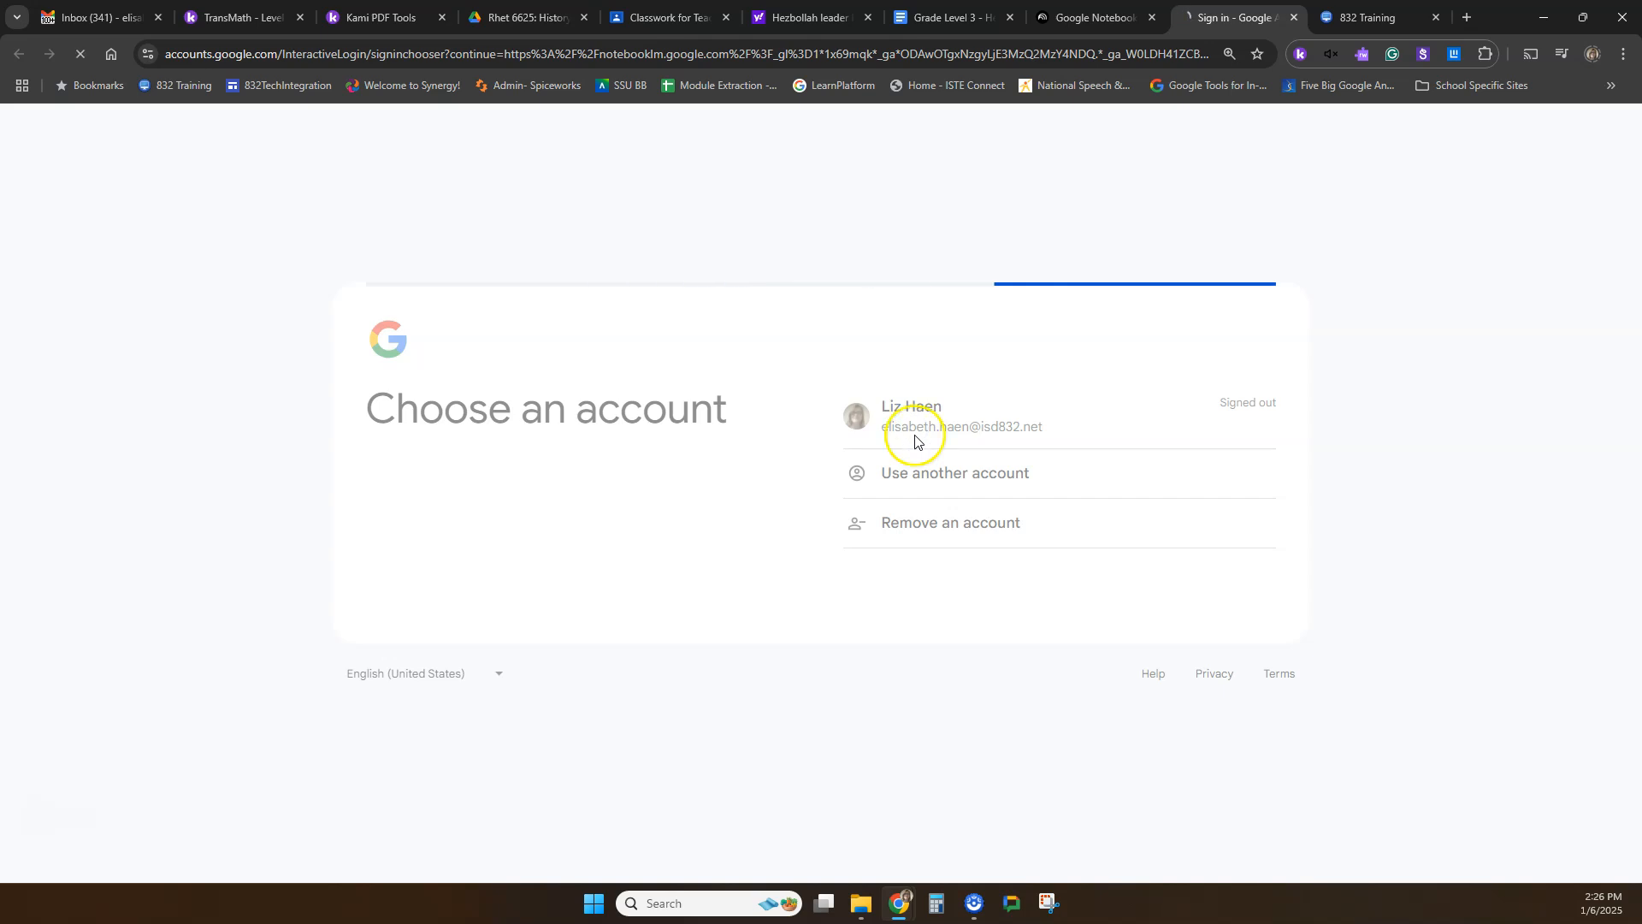
pyautogui.click(932, 454)
pyautogui.hotkey('ctrl', 'a')
pyautogui.write('•')
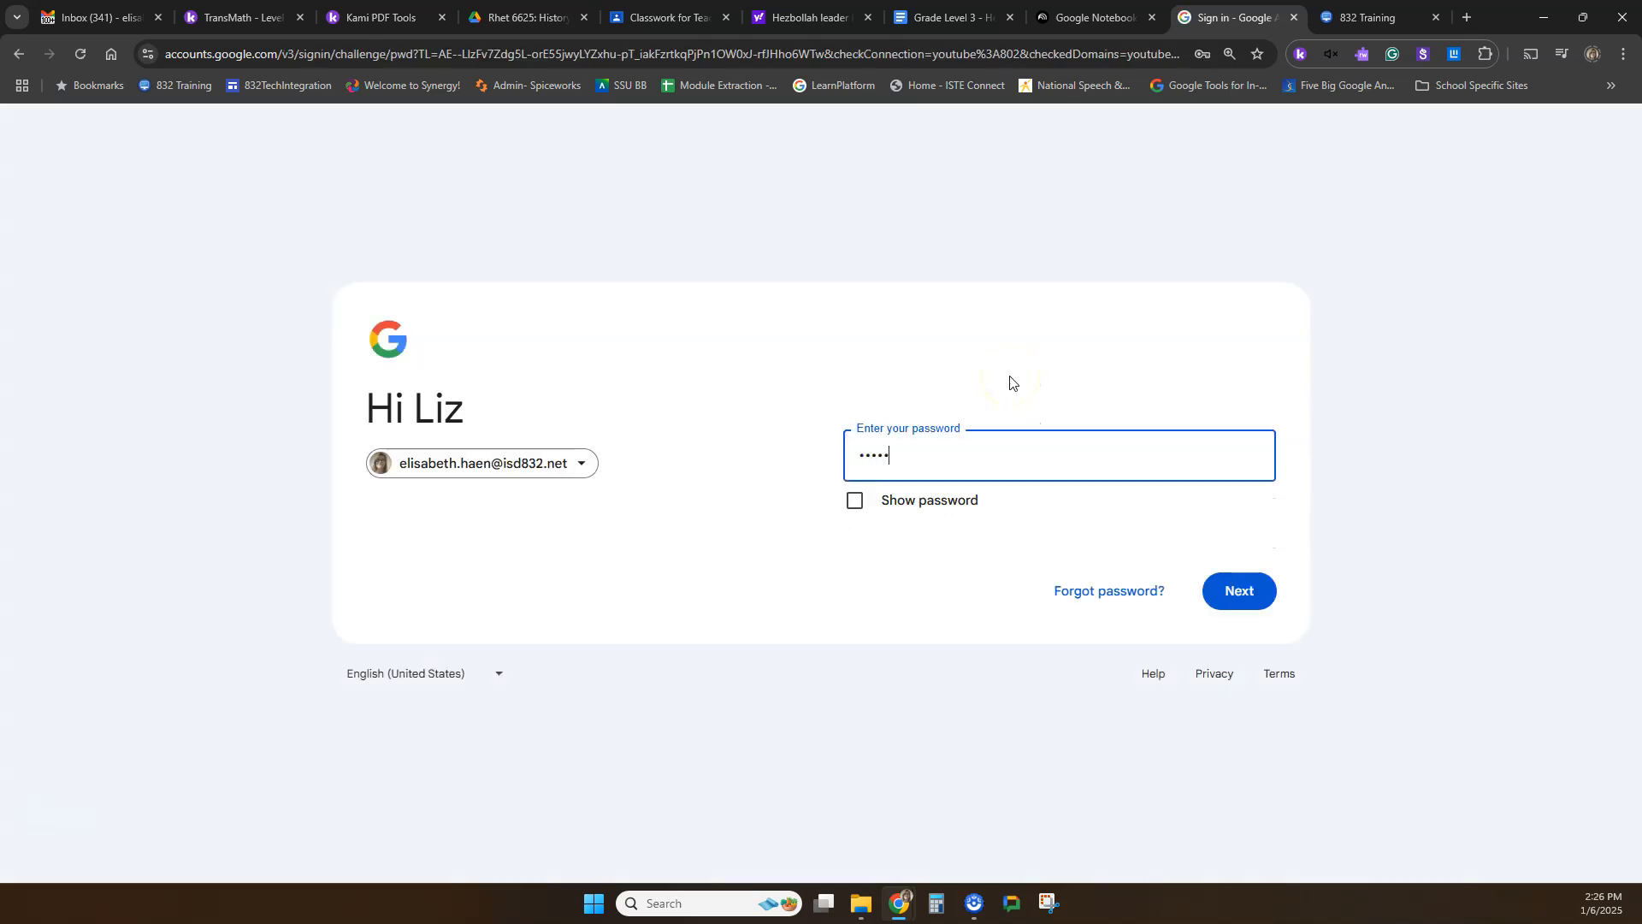
pyautogui.press('Return')
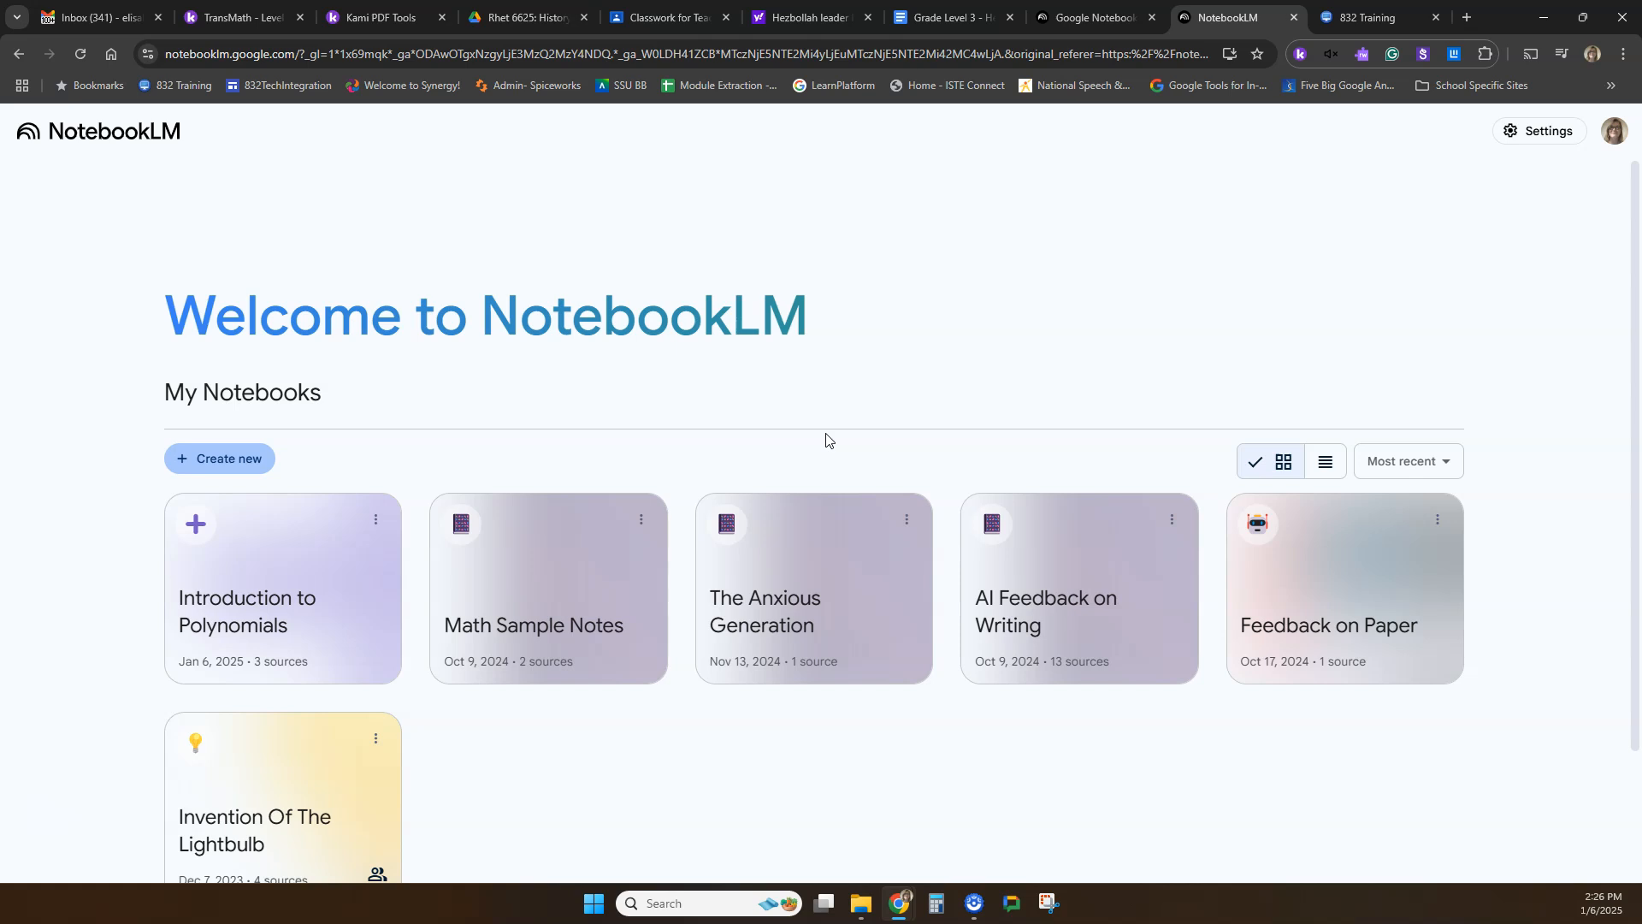
# Look over the existing notebooks and open the AI Feedback on Writing notebook.
pyautogui.scroll(-2, 813, 438)
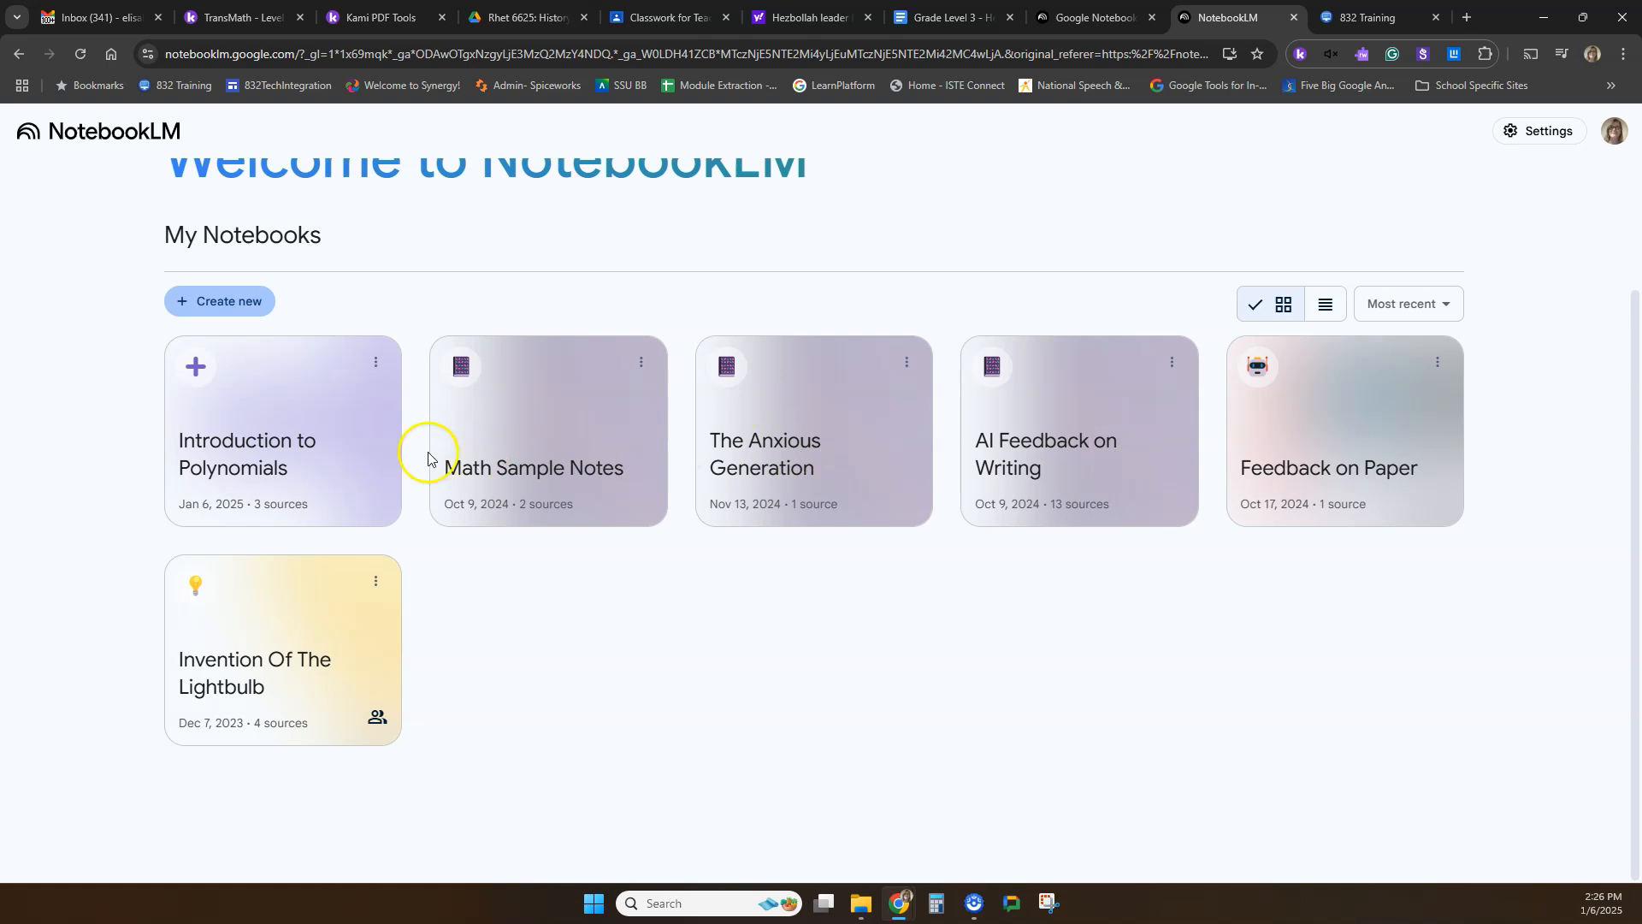
pyautogui.scroll(2, 850, 659)
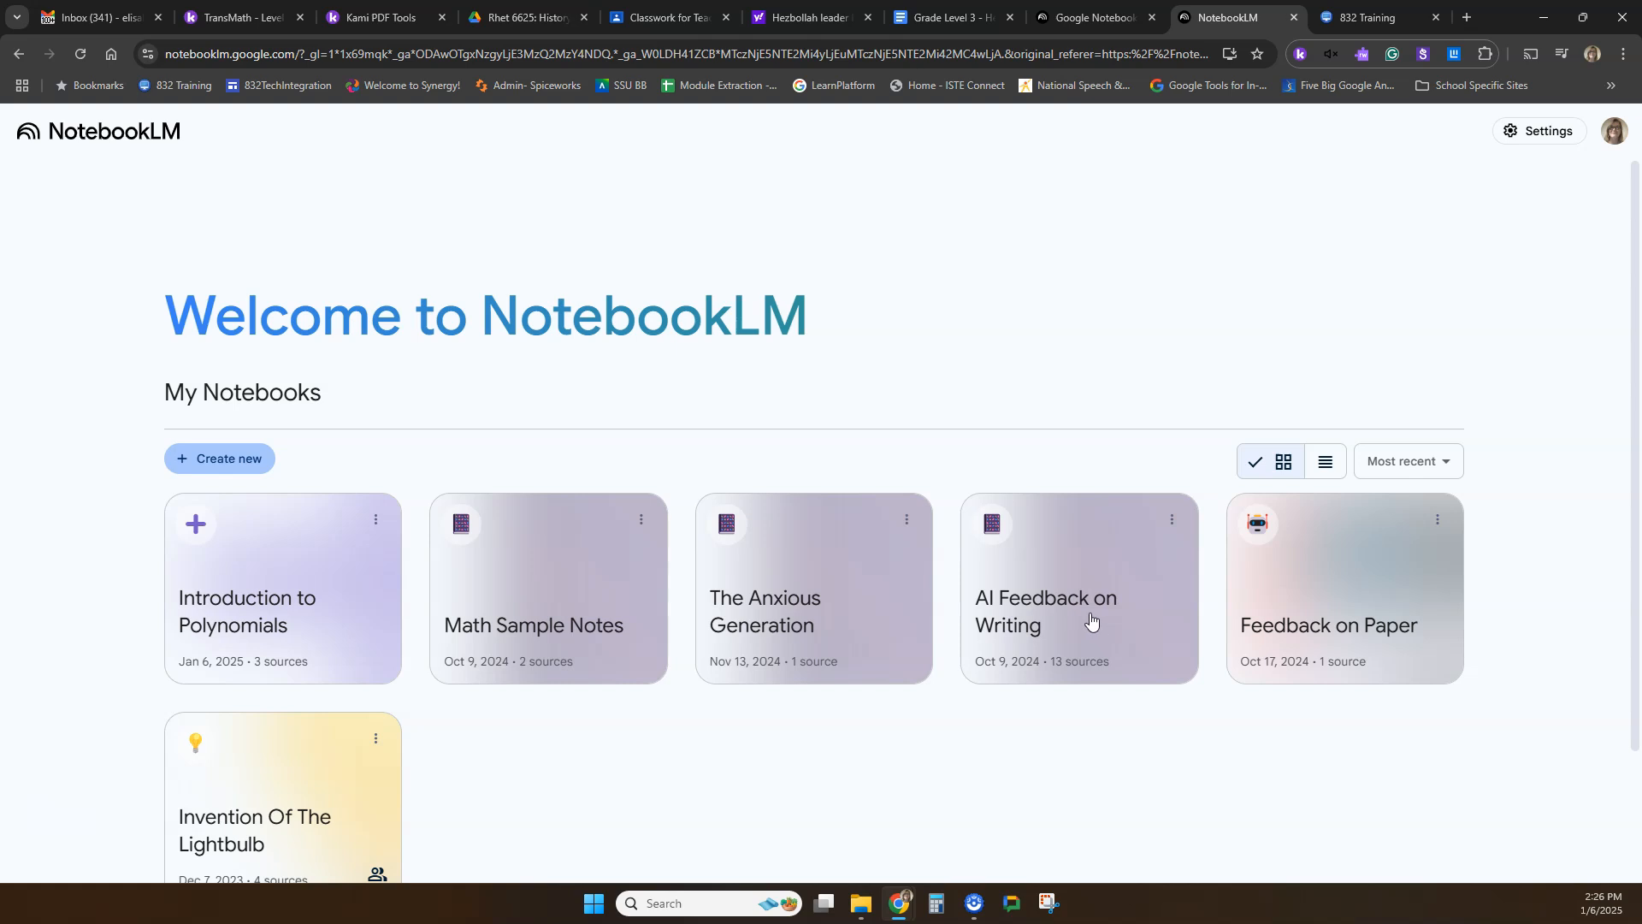
pyautogui.click(1042, 625)
pyautogui.click(1038, 623)
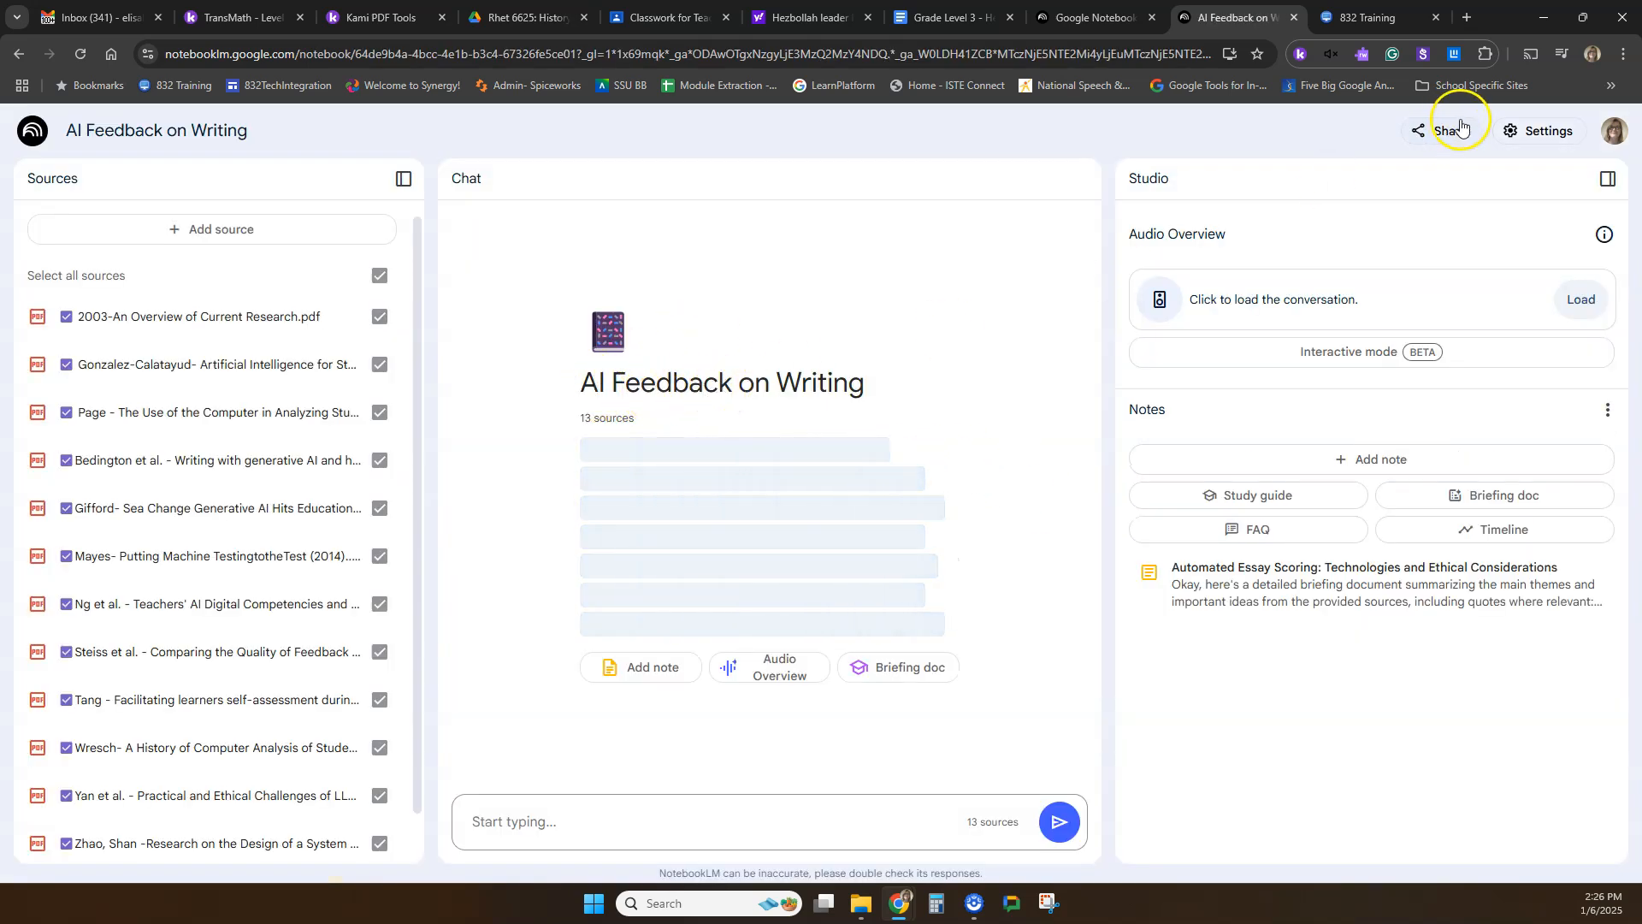
# Review the notebook's list of PDF sources, its generated summary and the chat field.
pyautogui.scroll(-2, 165, 476)
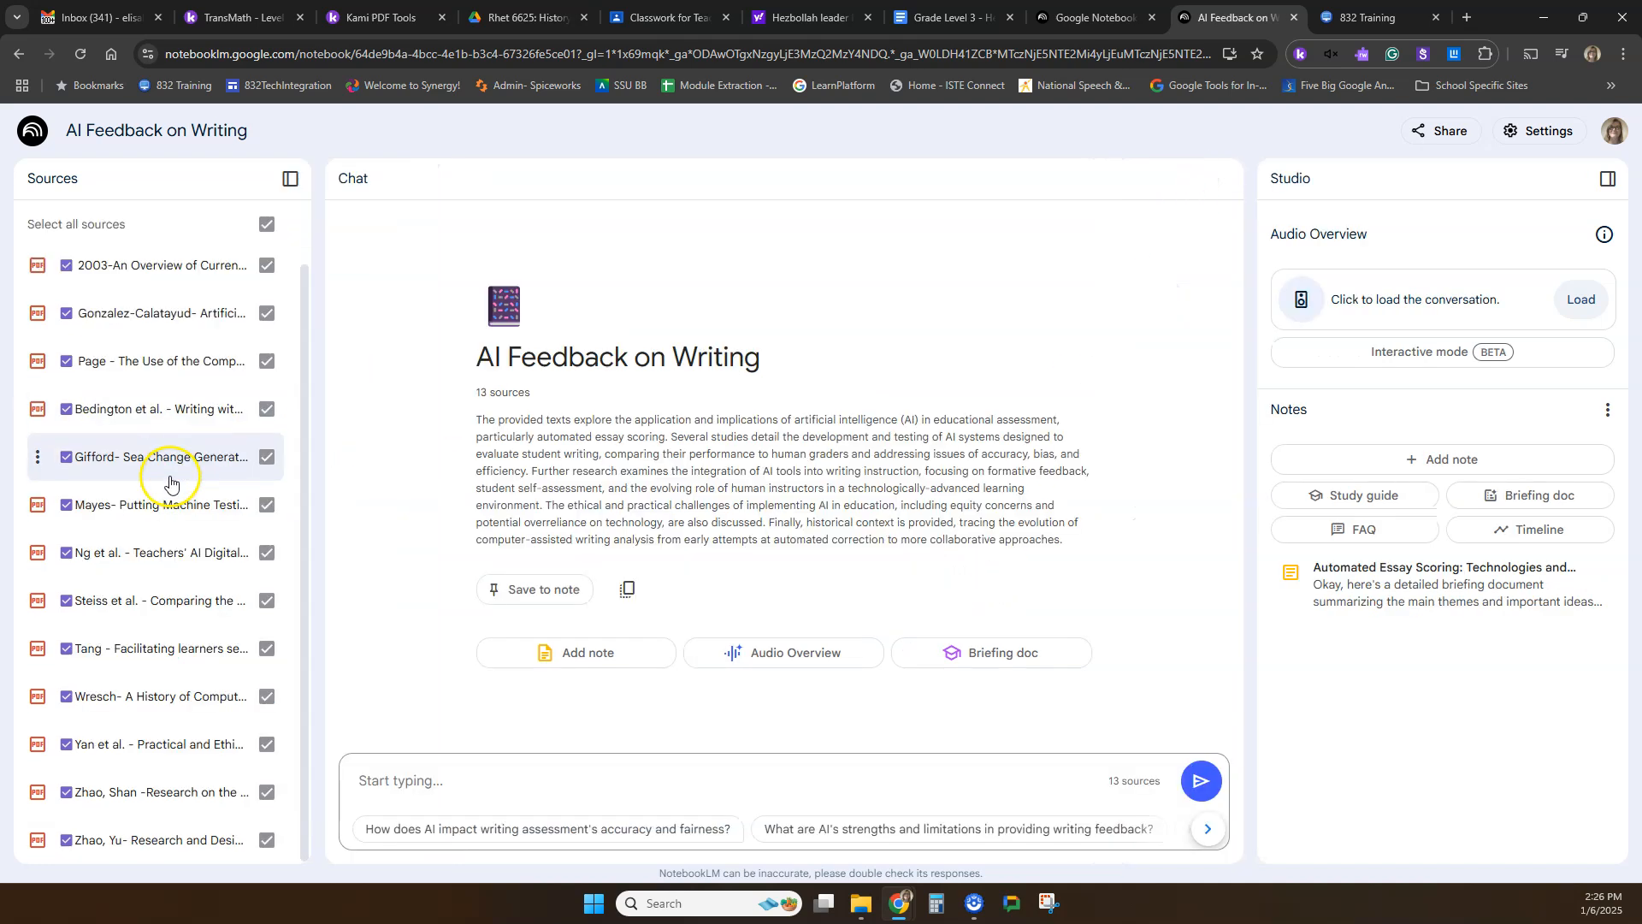
pyautogui.scroll(2, 111, 282)
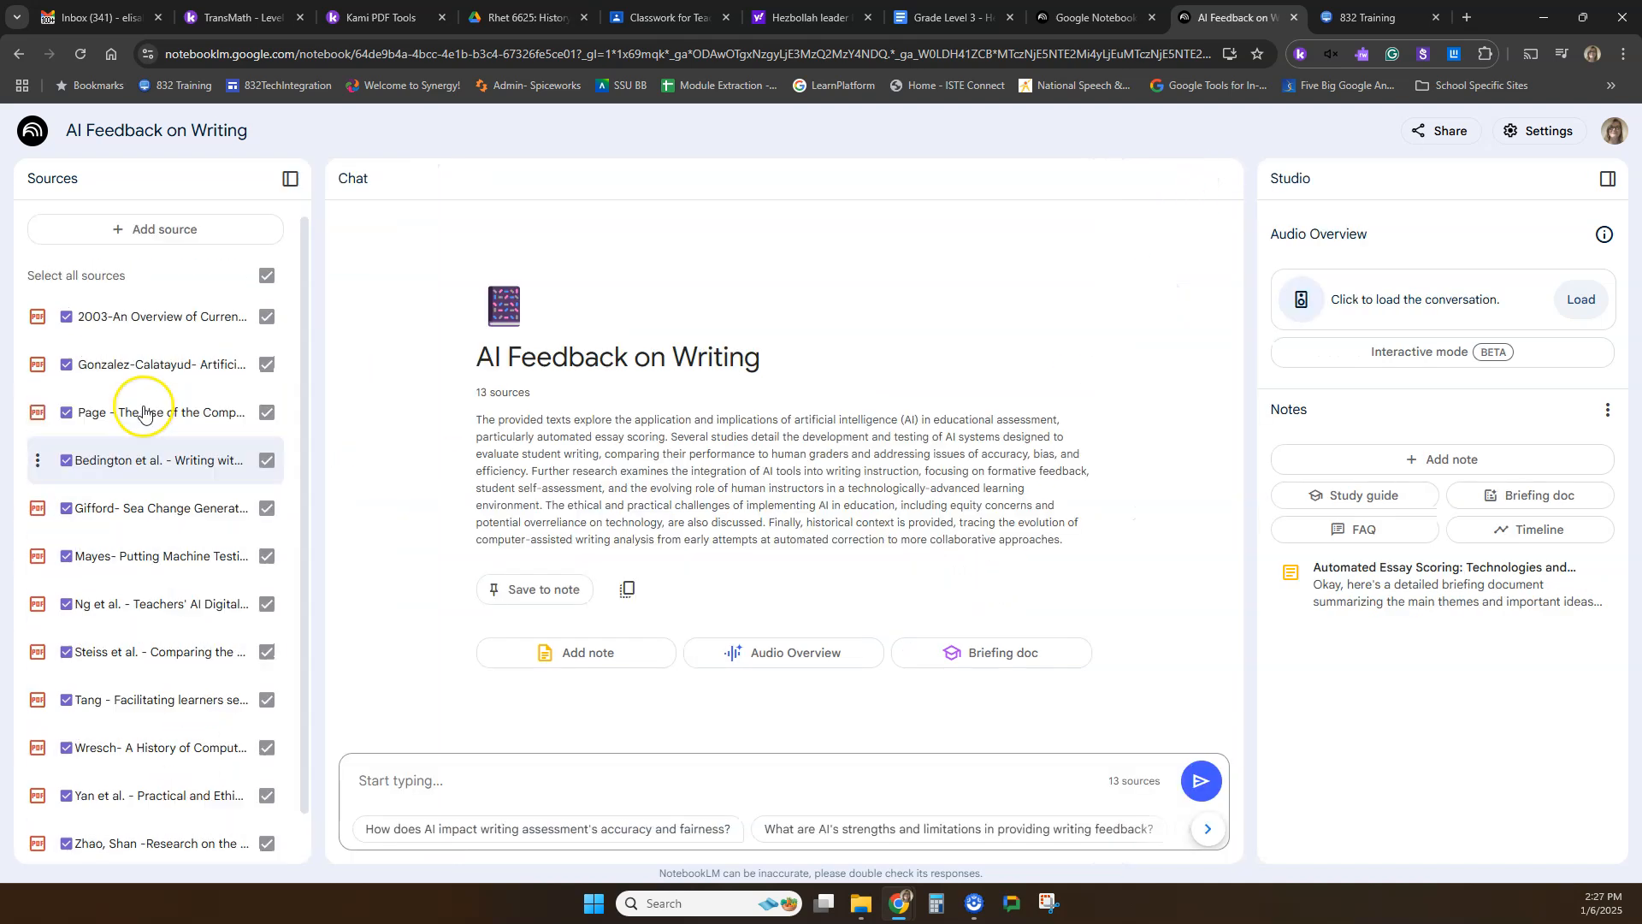
pyautogui.moveTo(476, 418); pyautogui.dragTo(1081, 536)
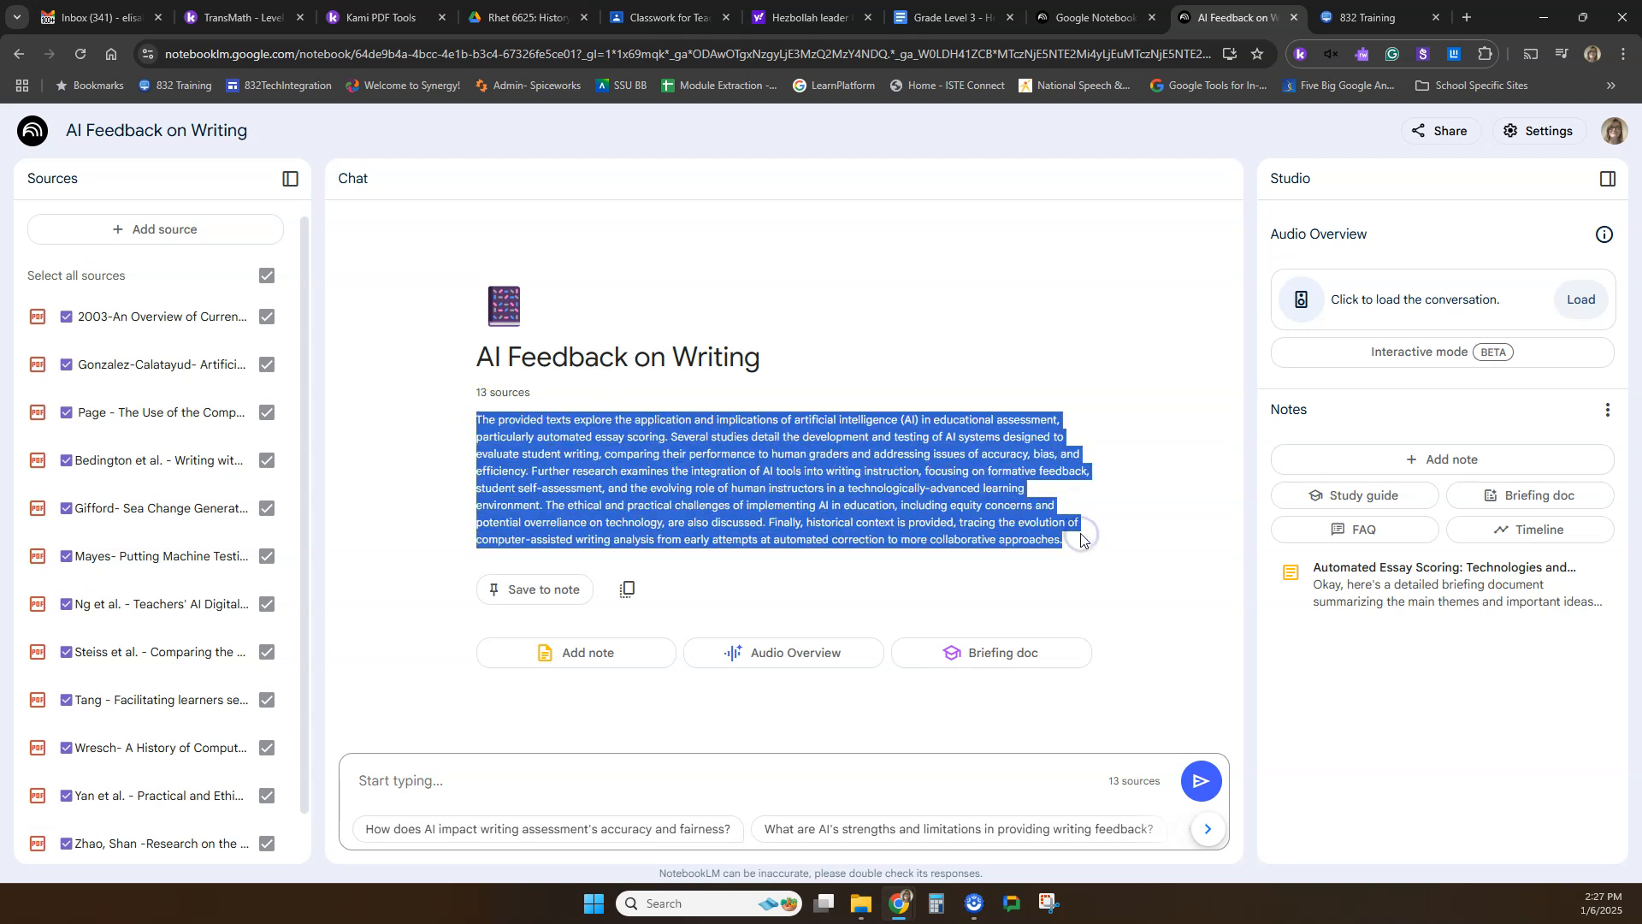
pyautogui.click(864, 781)
pyautogui.click(451, 783)
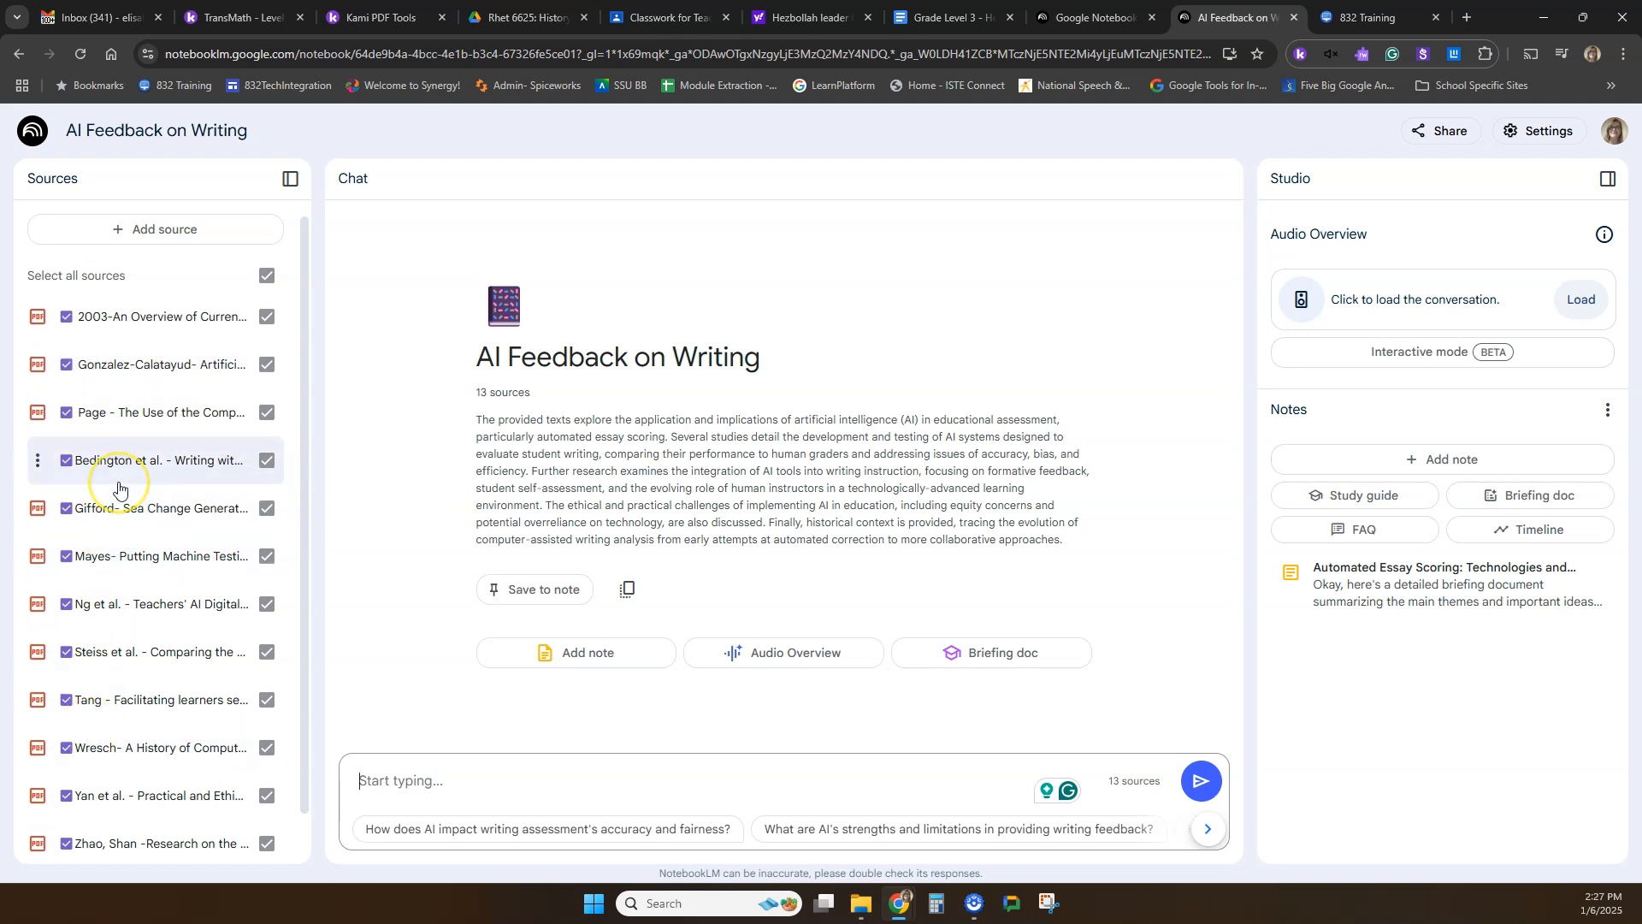
pyautogui.scroll(-1, 119, 489)
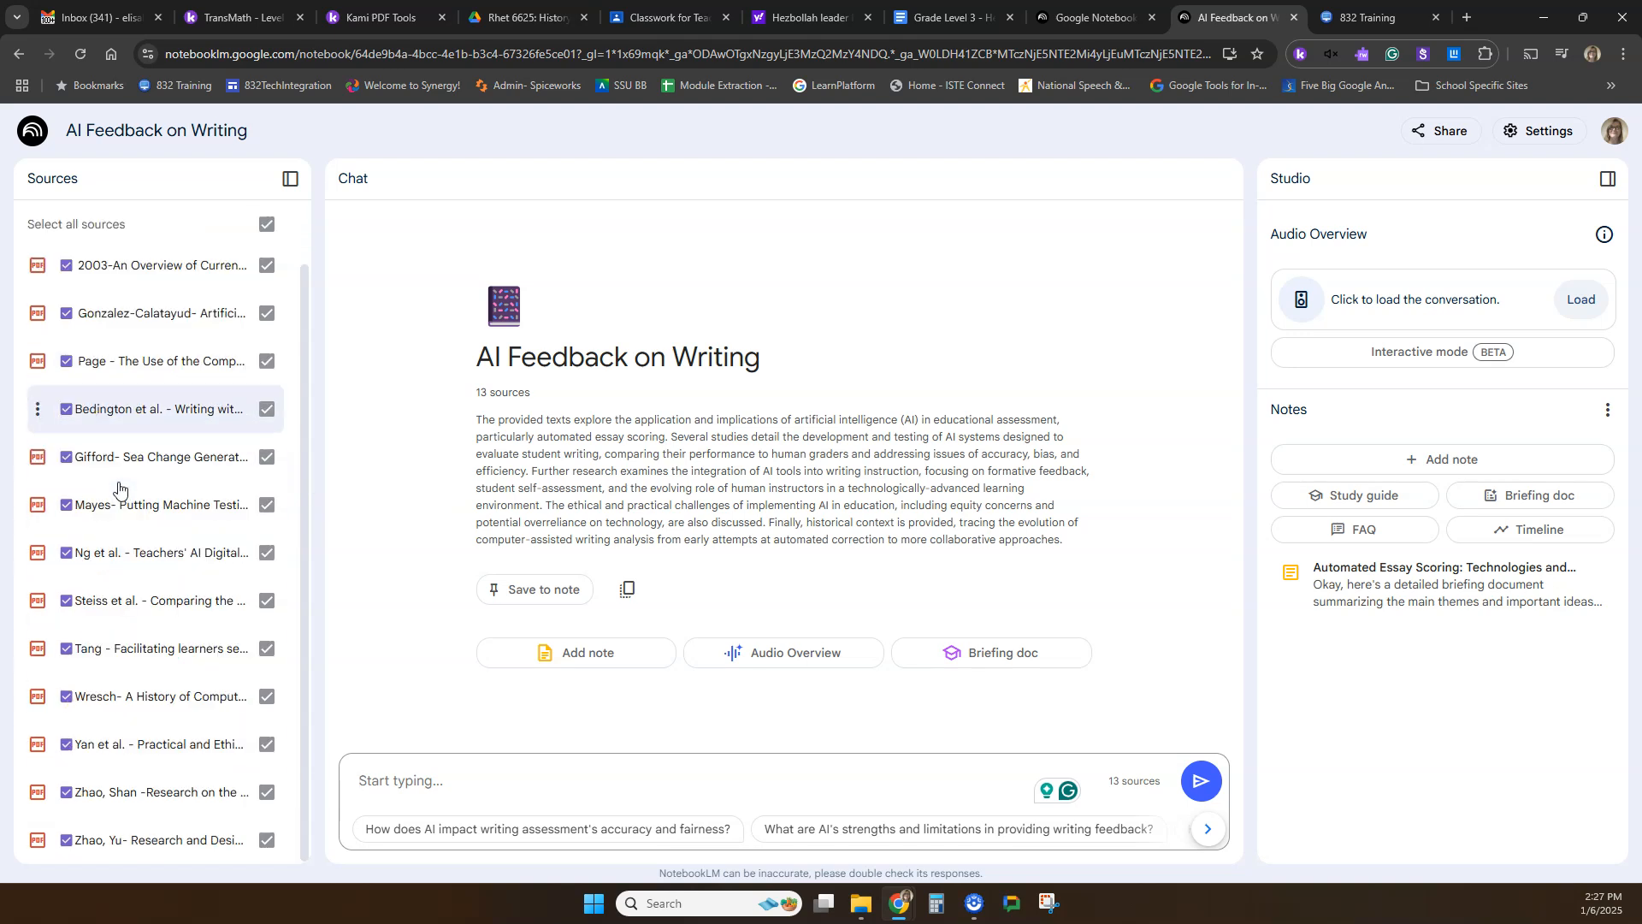
pyautogui.scroll(1, 128, 556)
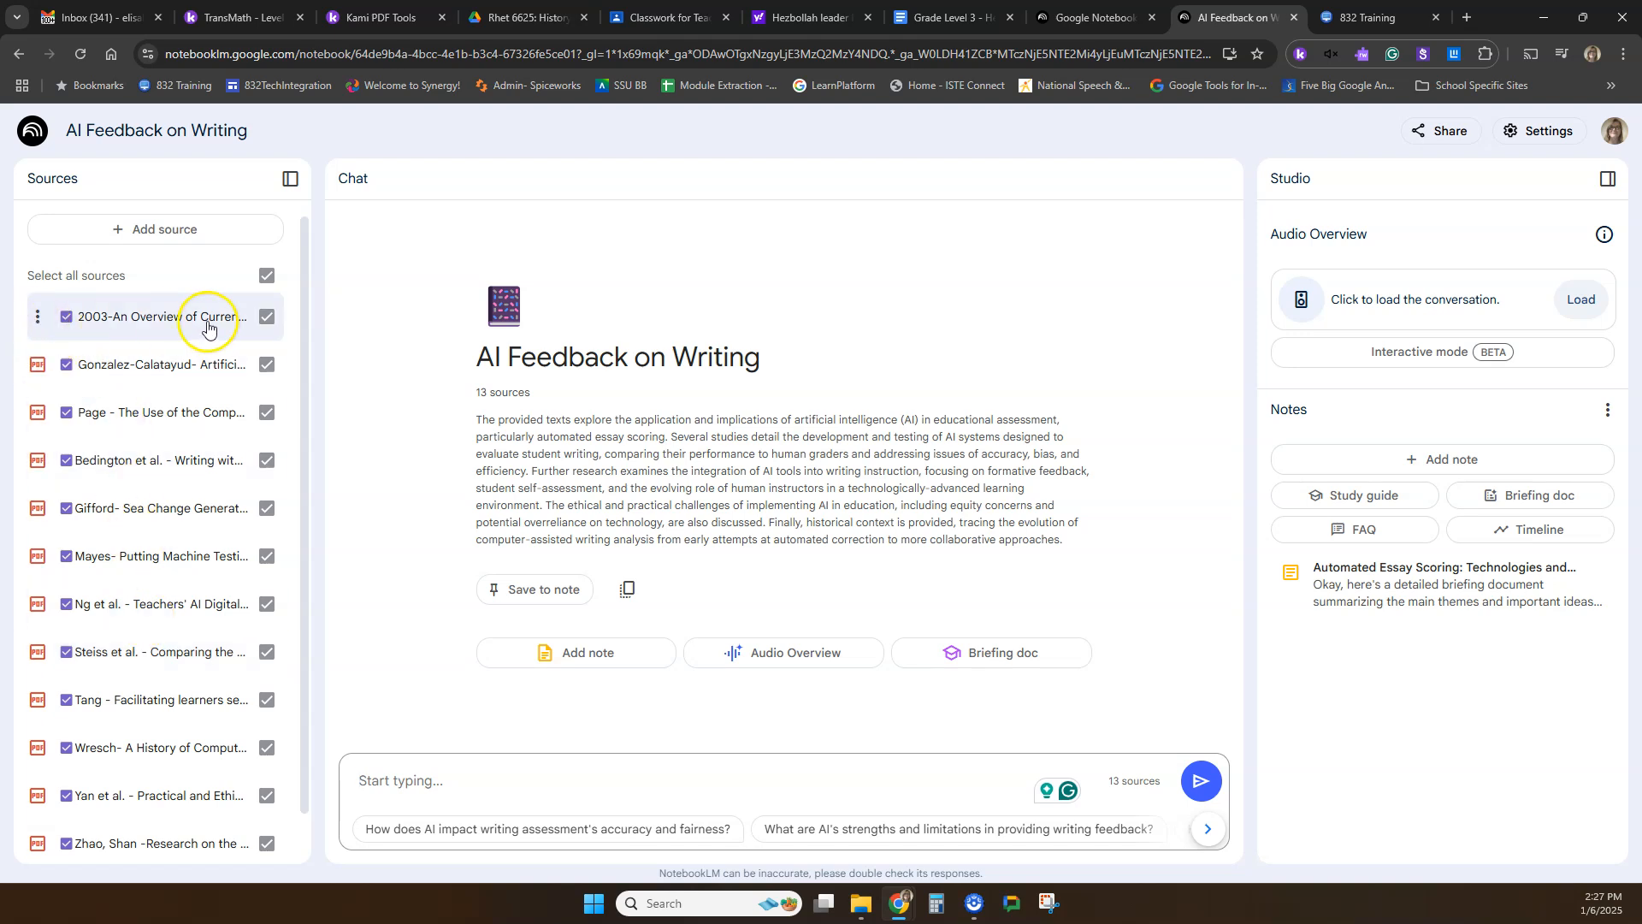
# Exclude the 2003-An Overview of Current Research.pdf source from the notebook's selection and include it again.
pyautogui.click(283, 325)
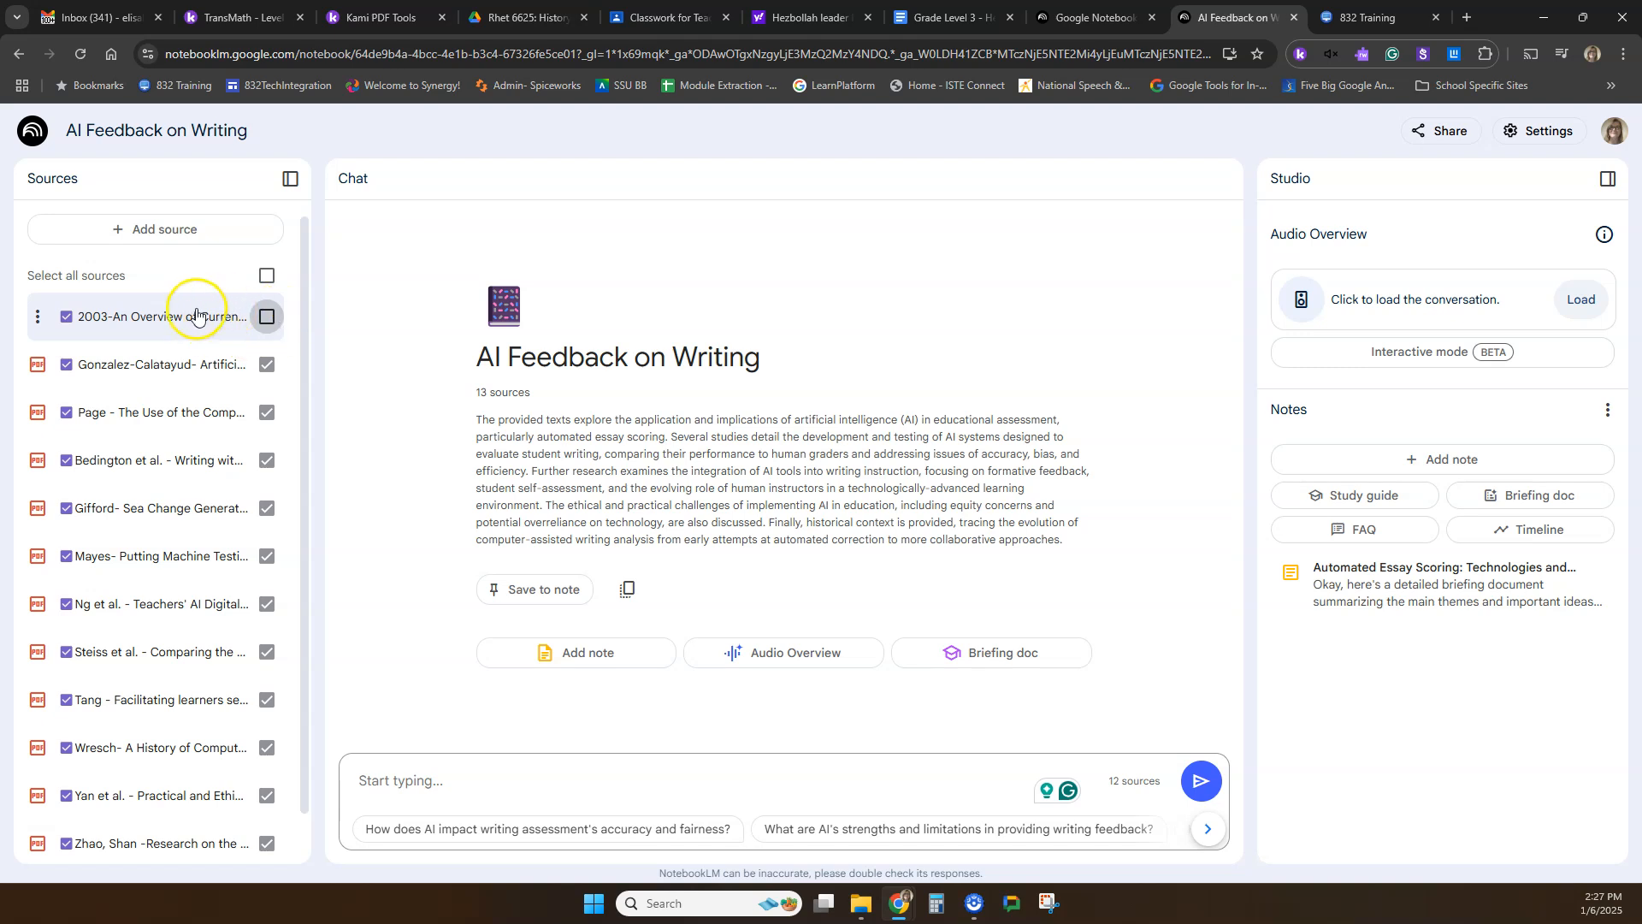
pyautogui.click(266, 316)
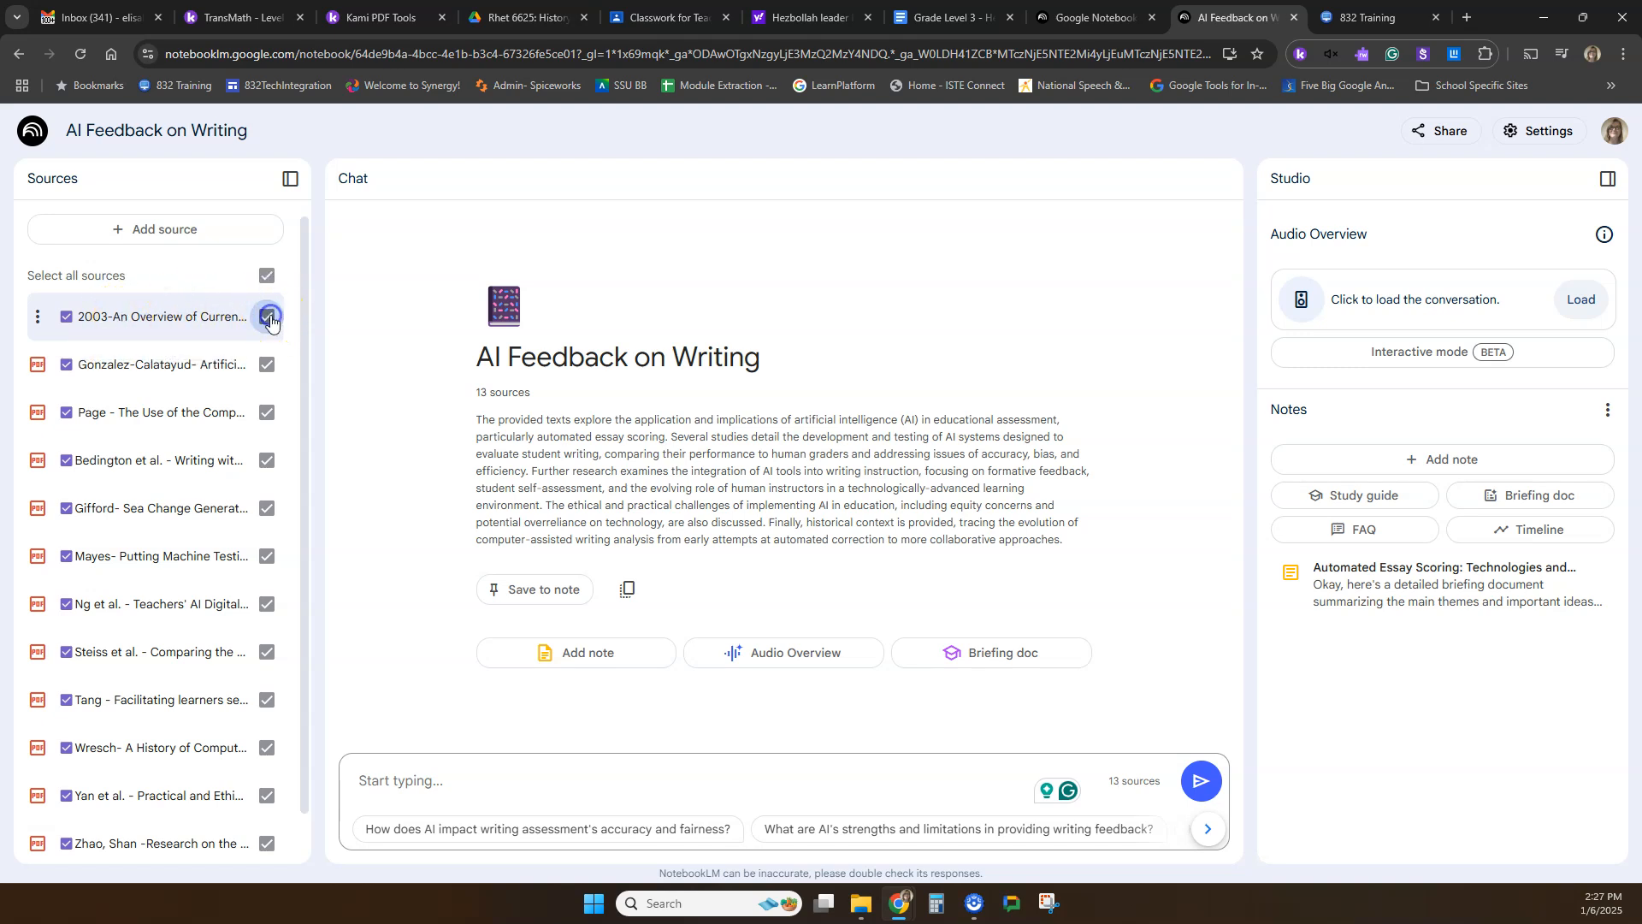
pyautogui.click(498, 784)
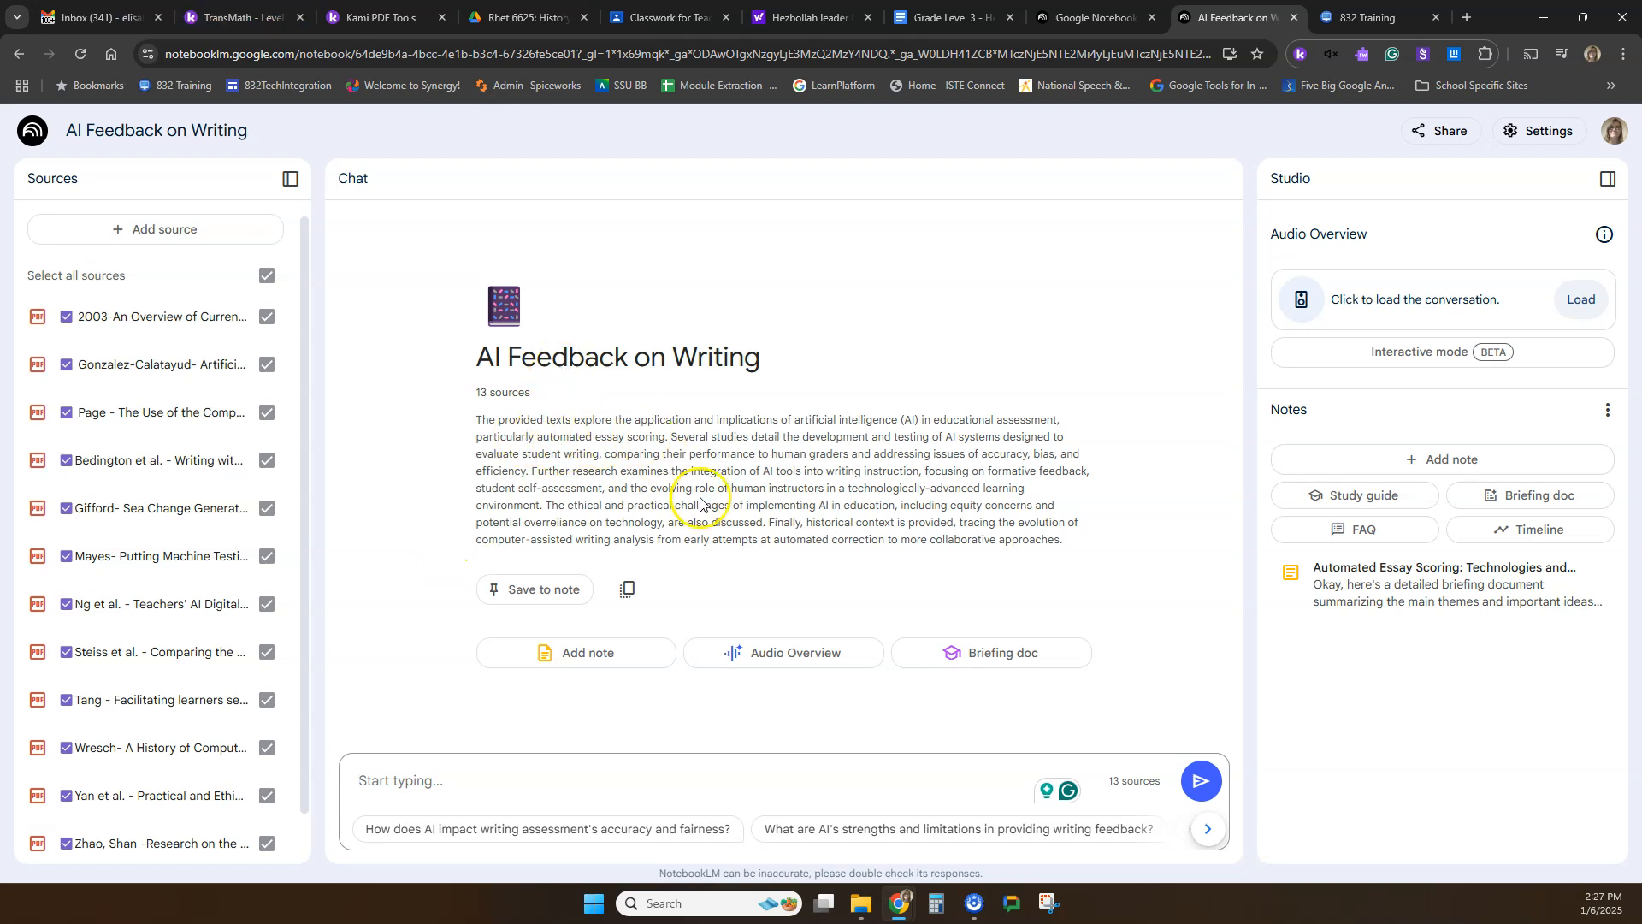
# Enlarge the page to read the notebook summary's opening sentence, then restore the default zoom.
pyautogui.hotkey('ctrl', '+')
pyautogui.hotkey('ctrl', '+')
pyautogui.hotkey('ctrl', '+')
pyautogui.hotkey('ctrl', '-')
pyautogui.moveTo(410, 410); pyautogui.dragTo(1122, 413)
pyautogui.click(677, 395)
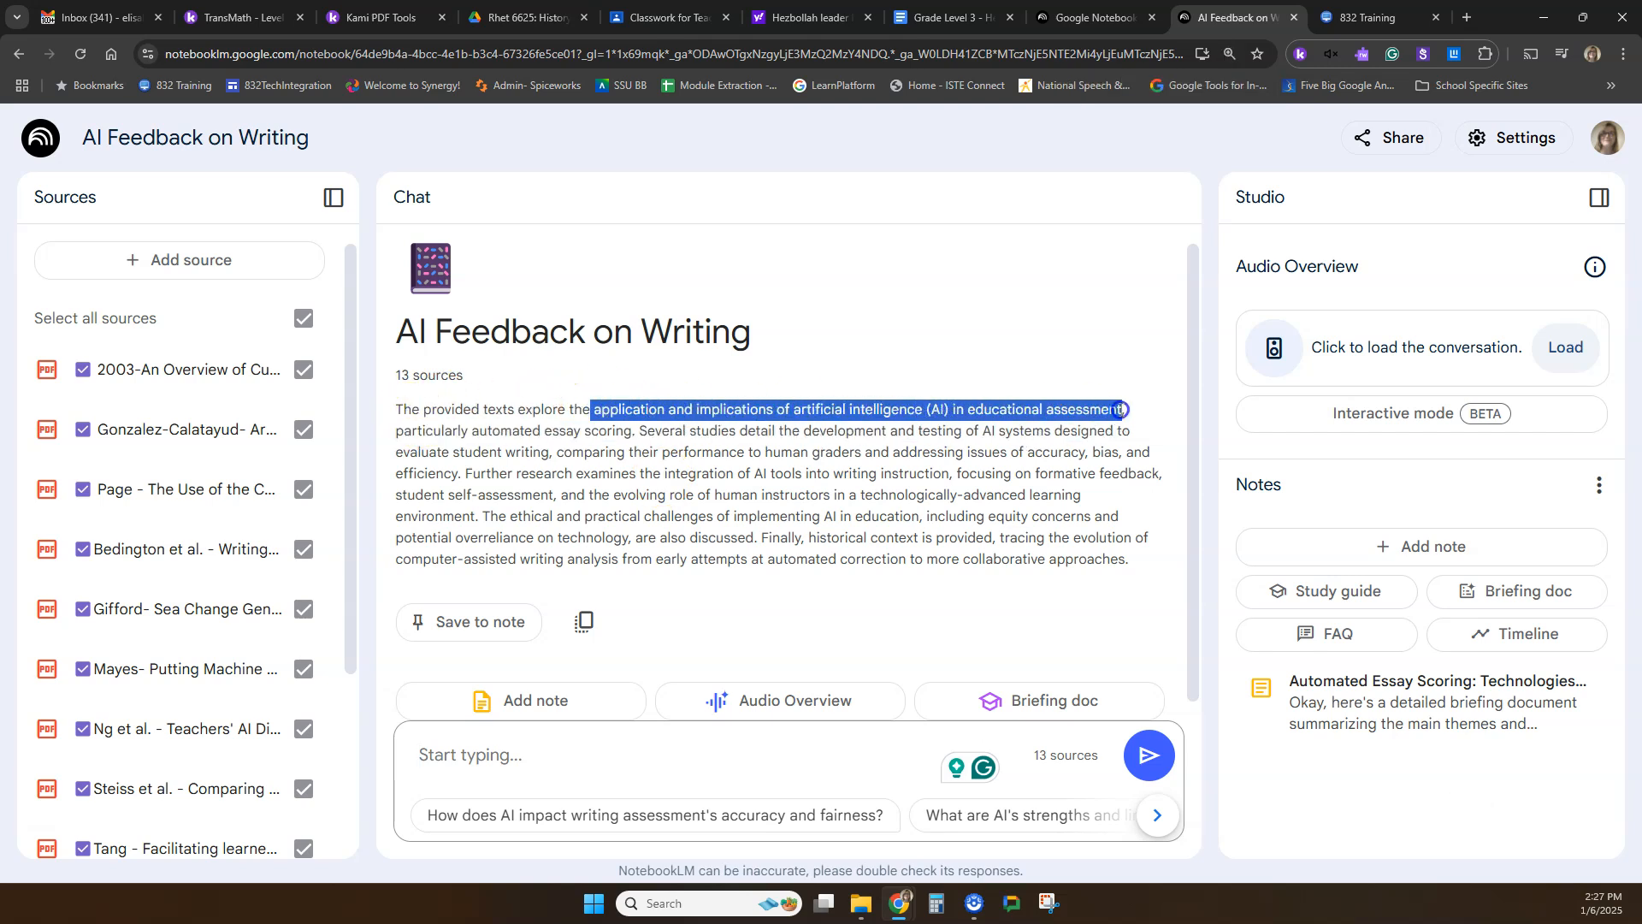
pyautogui.click(1029, 473)
pyautogui.hotkey('ctrl', '0')
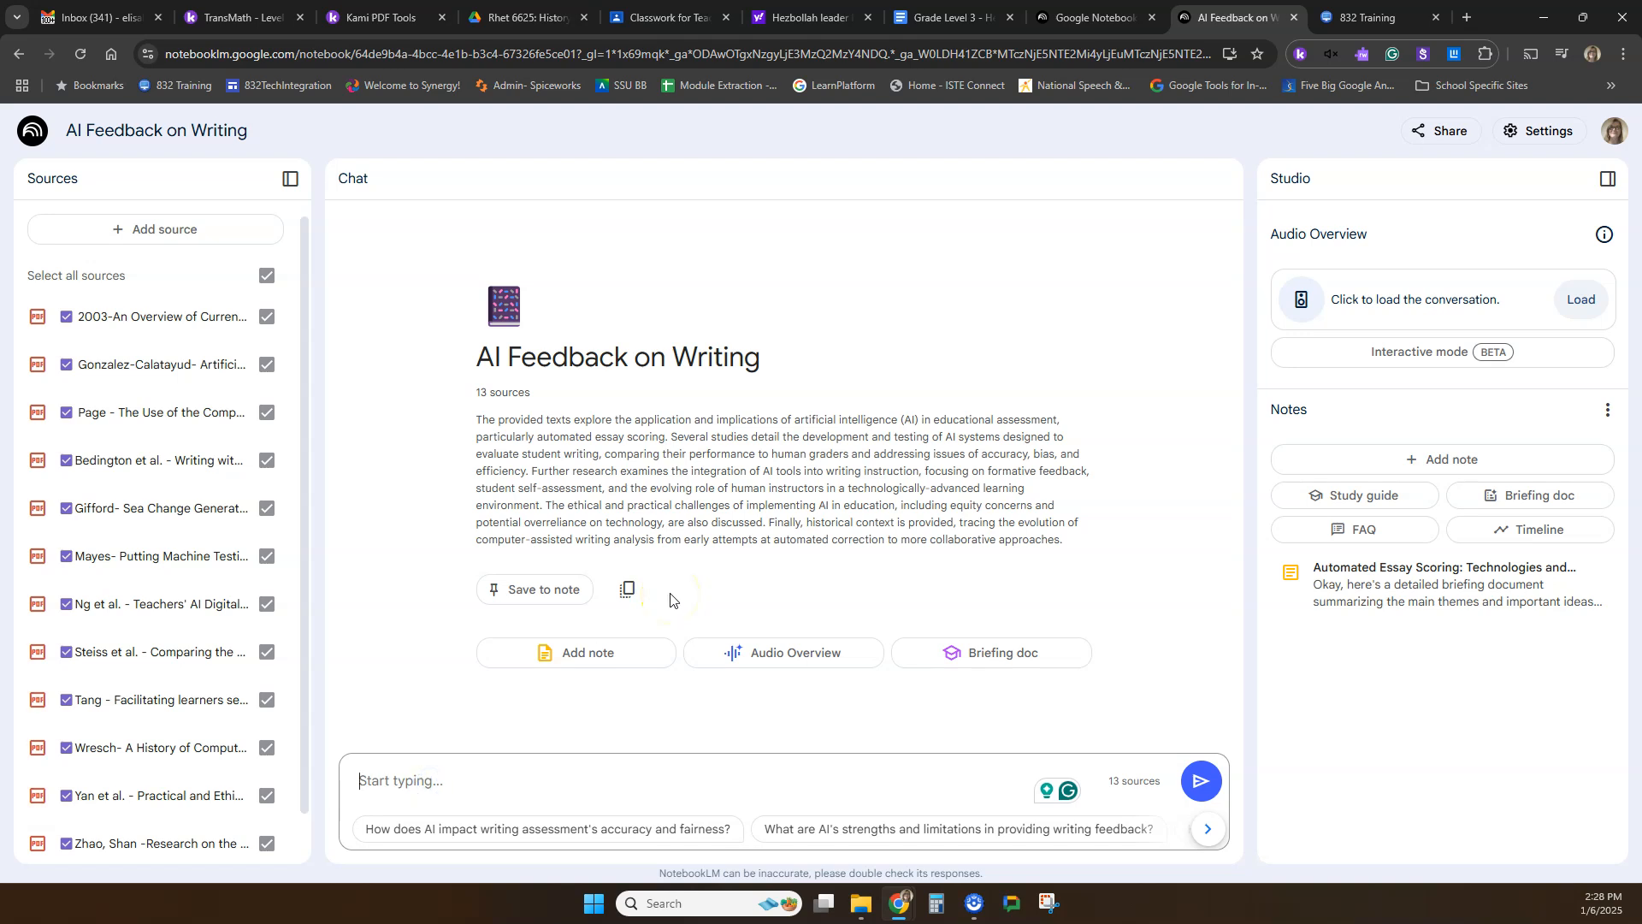
# Ask the notebook chat "How common is it for teachers to utilize an AI tool to assess student writing?".
pyautogui.write('How')
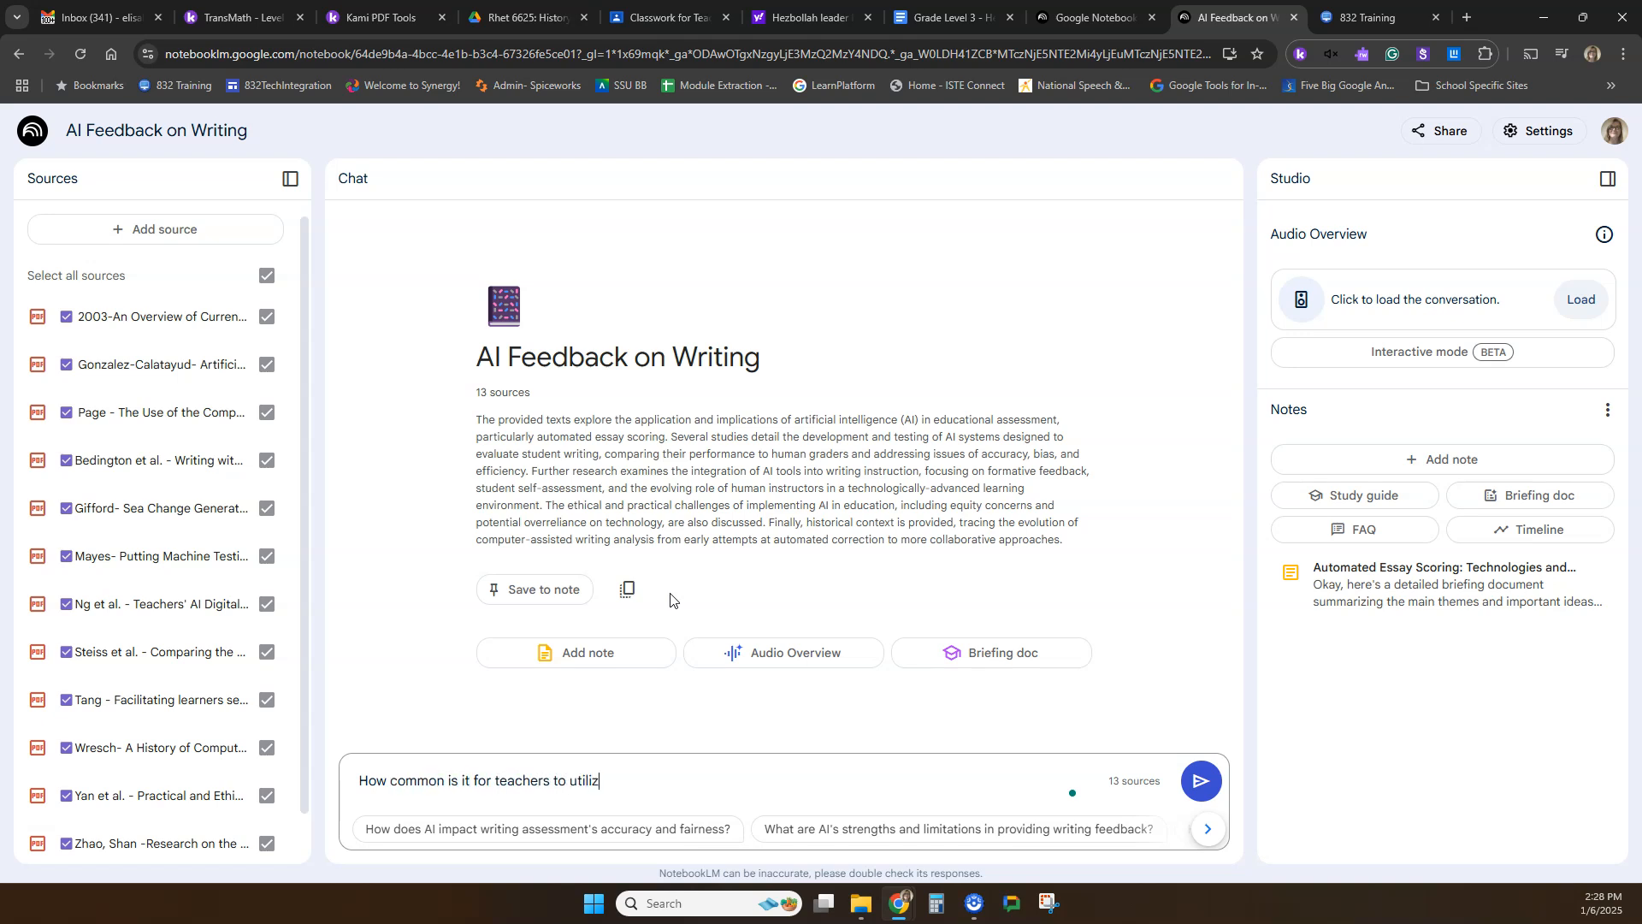
pyautogui.write('common is it for teachers to utilize an AI tool to assess student writing?')
pyautogui.press('Return')
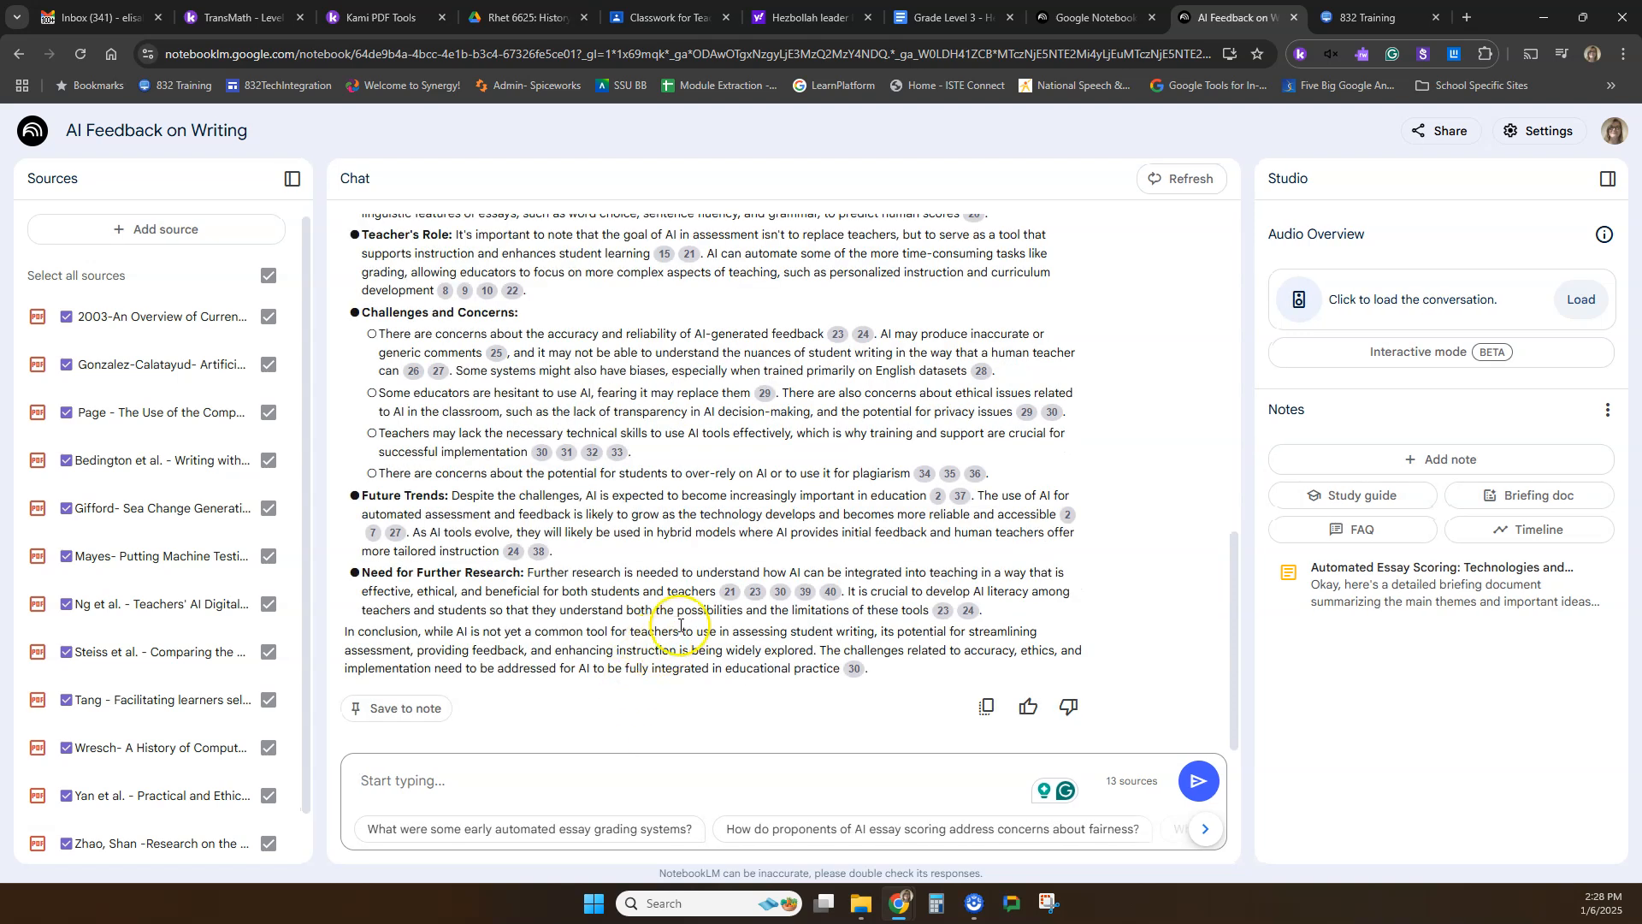
# Collapse the list of sources and read the chat answer from its opening sentence.
pyautogui.scroll(6, 676, 620)
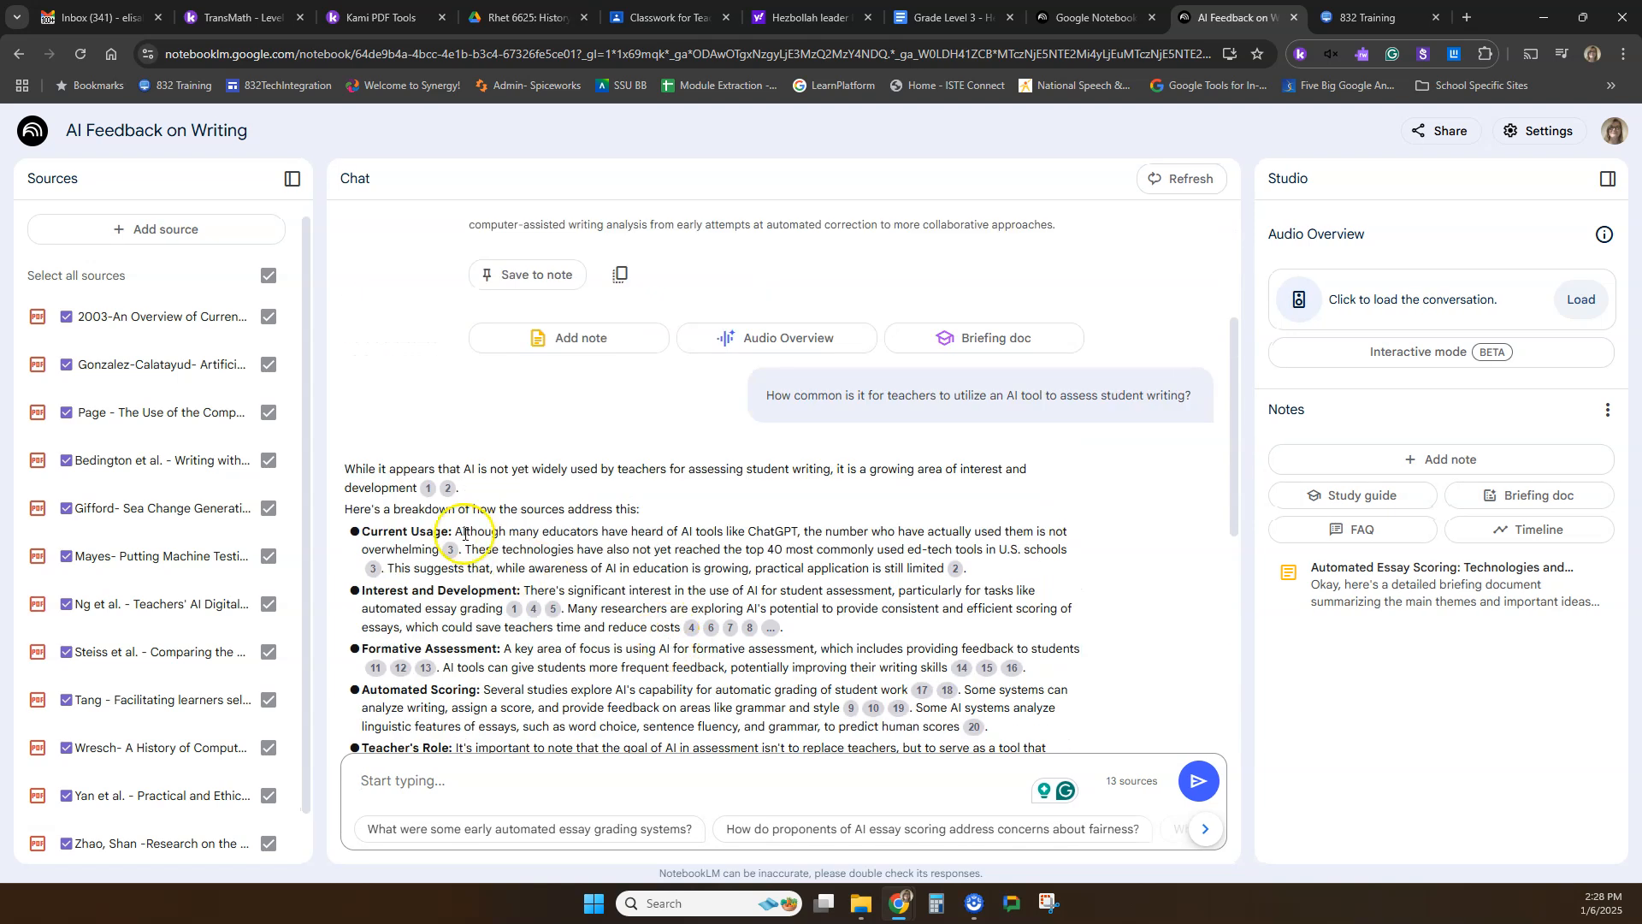
pyautogui.click(292, 178)
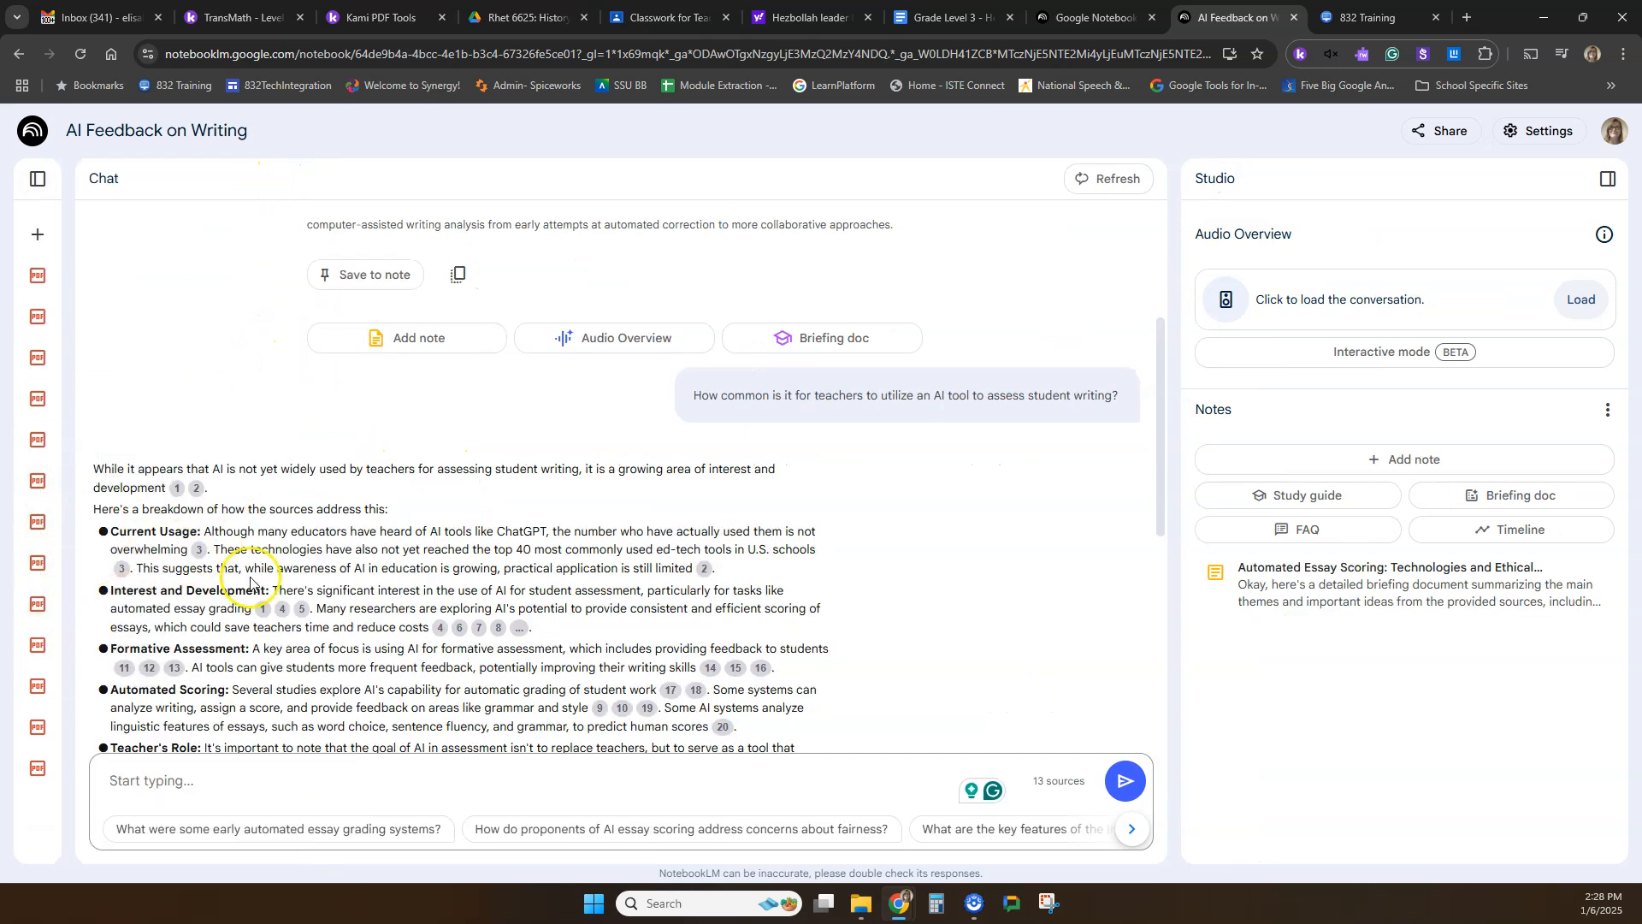
pyautogui.moveTo(183, 471); pyautogui.dragTo(783, 473)
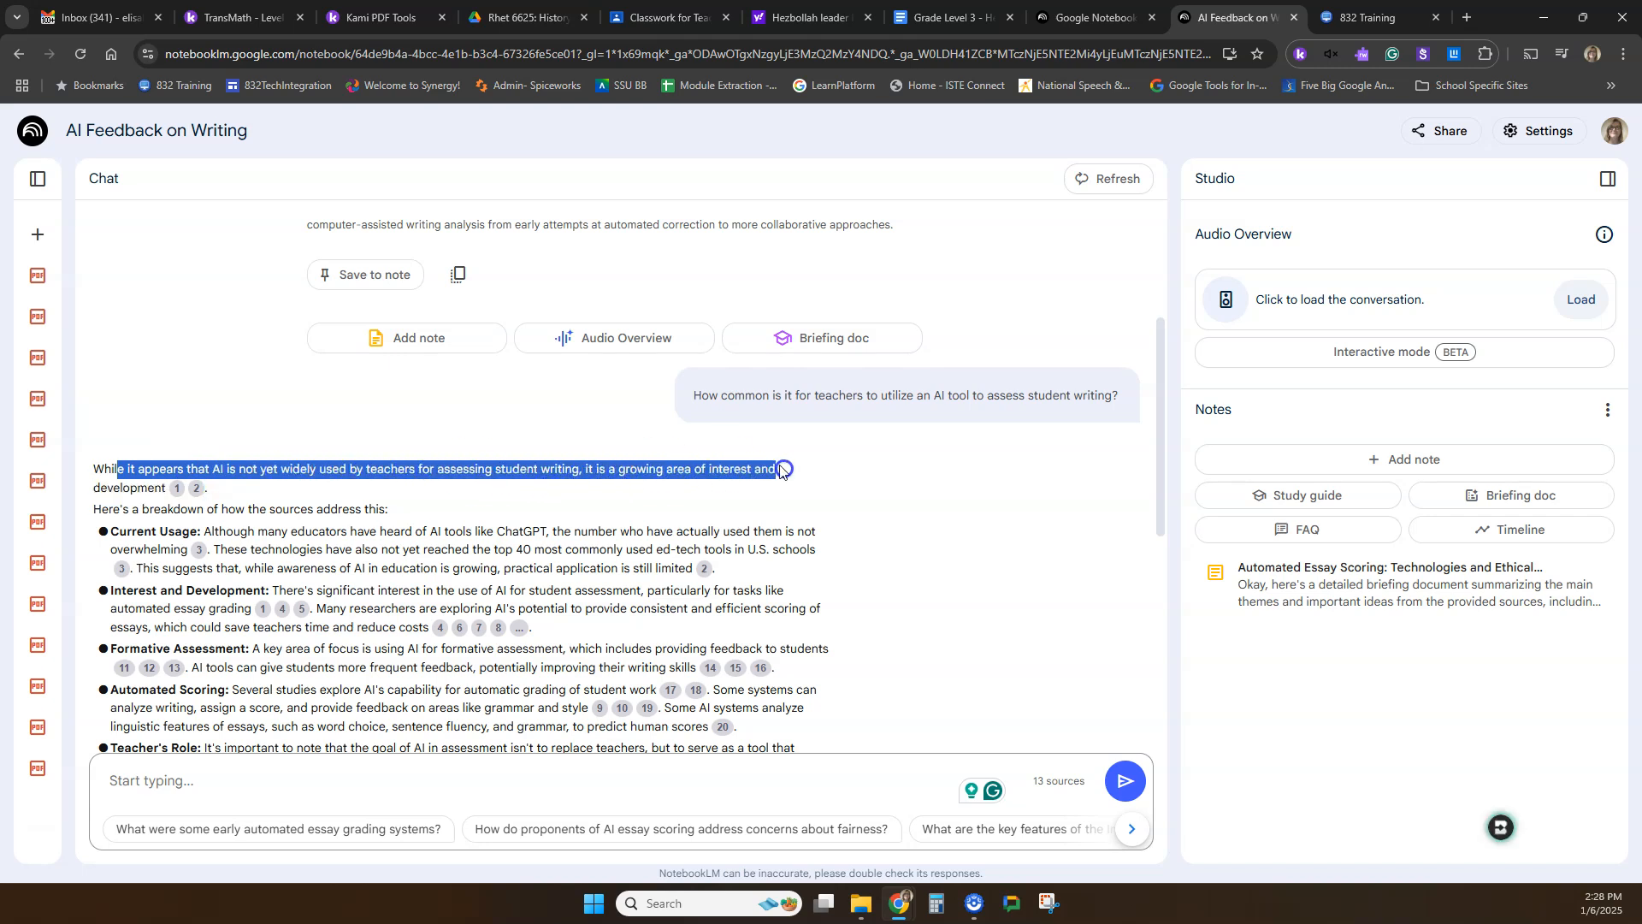
pyautogui.click(356, 487)
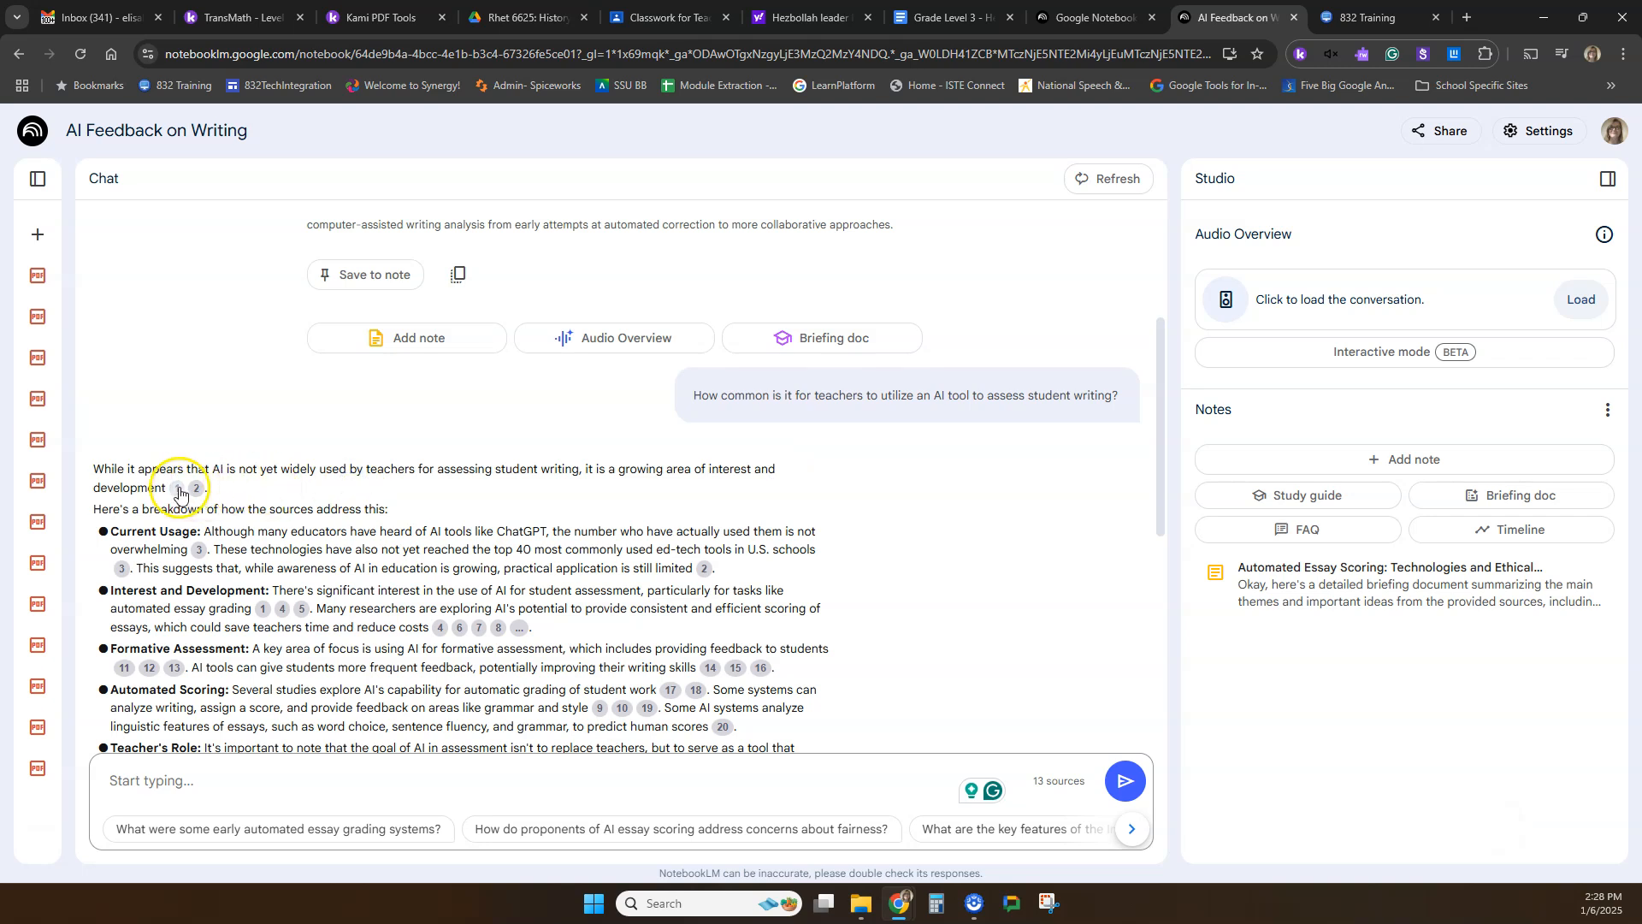
# Open the answer's citations 1 and 2 and examine the cited passages and the title of their source PDF.
pyautogui.moveTo(200, 496)
pyautogui.click(177, 488)
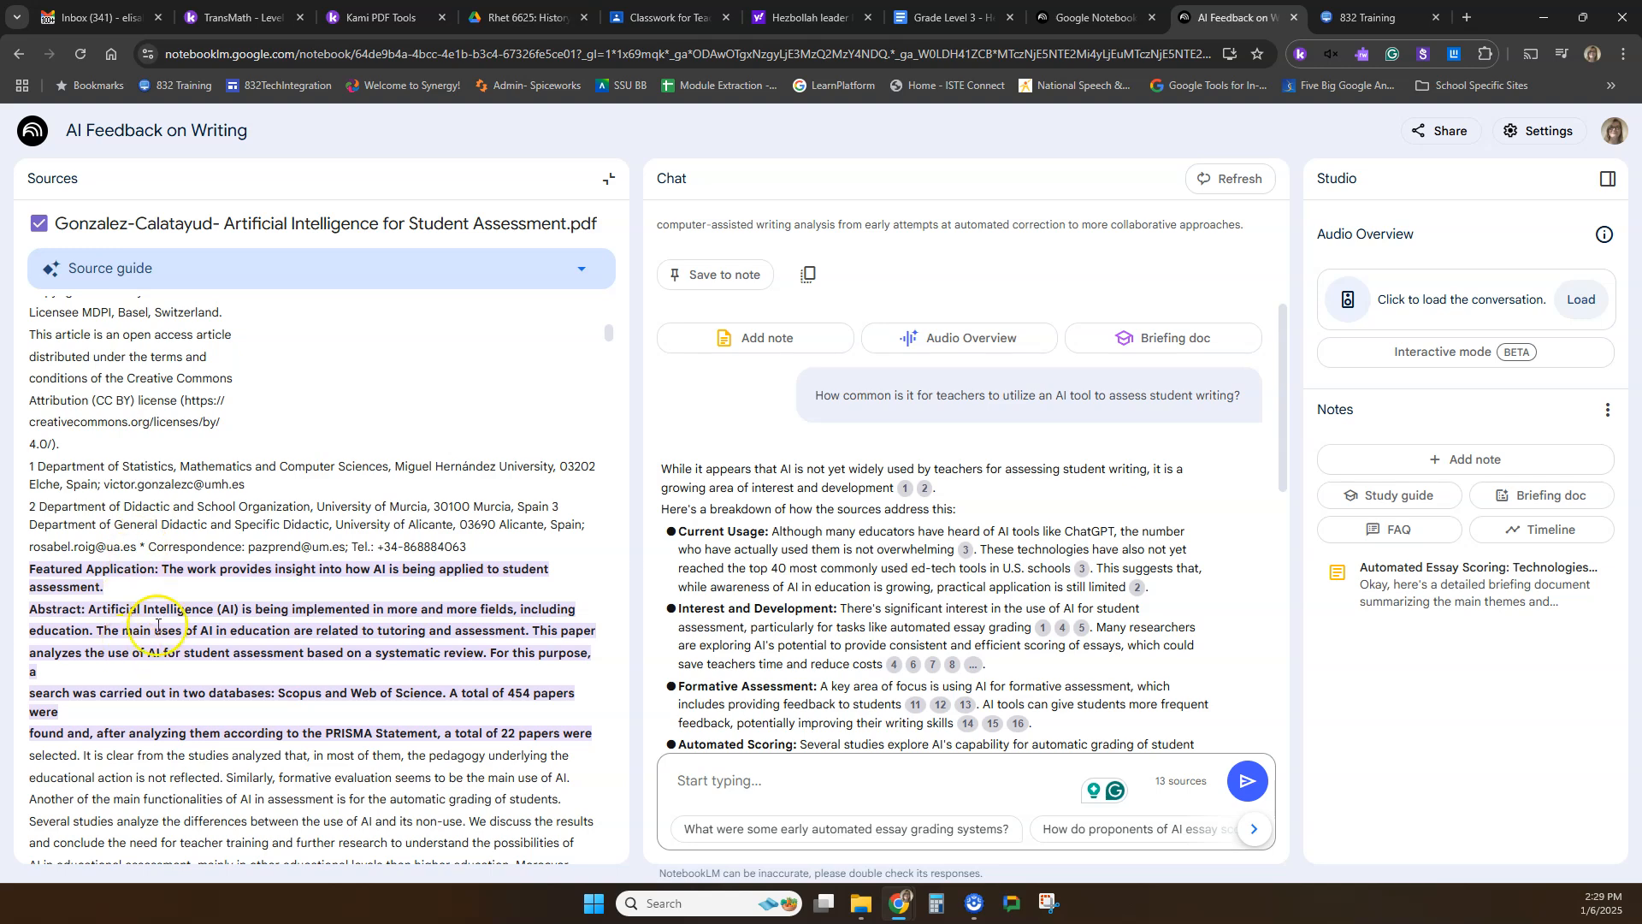
pyautogui.scroll(-10, 454, 684)
pyautogui.scroll(10, 394, 648)
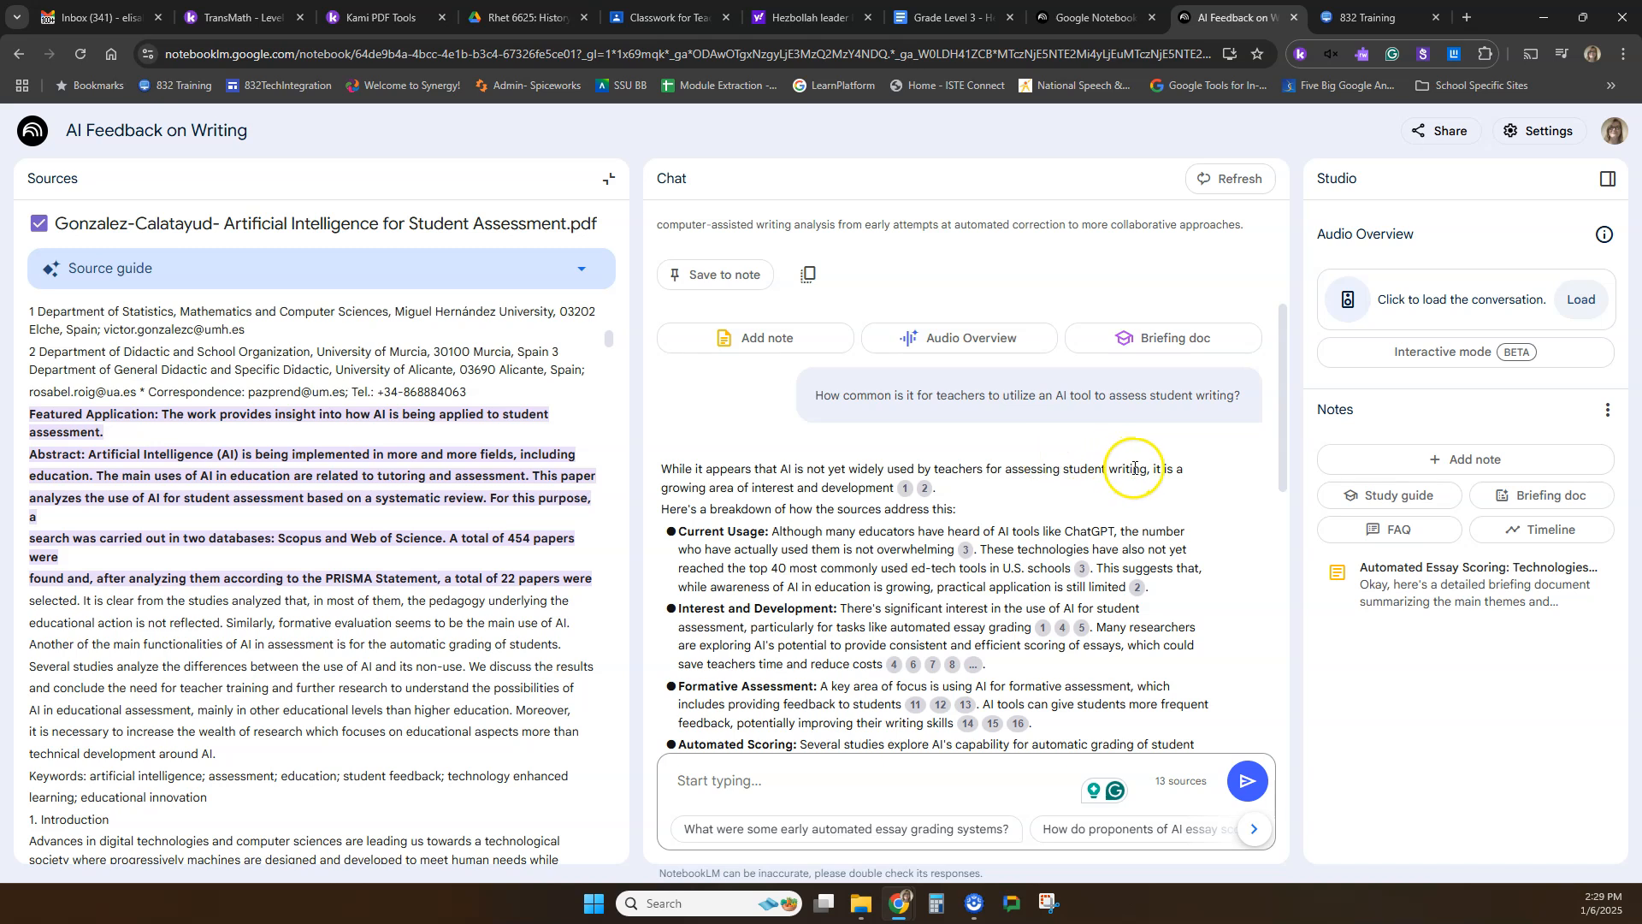
pyautogui.click(926, 498)
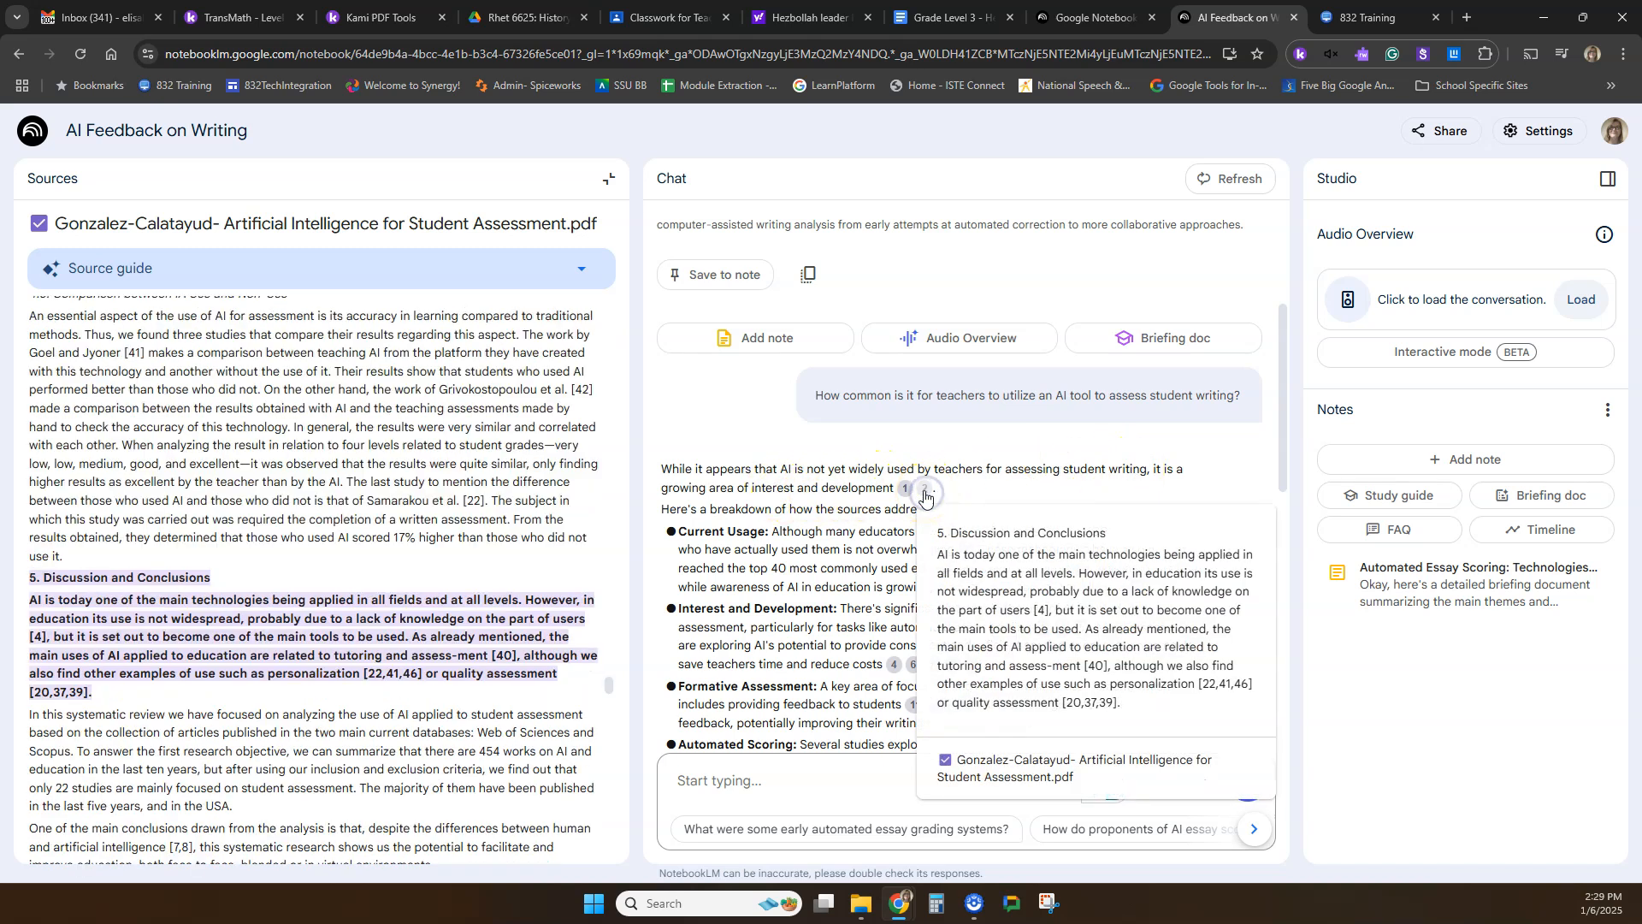
pyautogui.moveTo(60, 231); pyautogui.dragTo(160, 229)
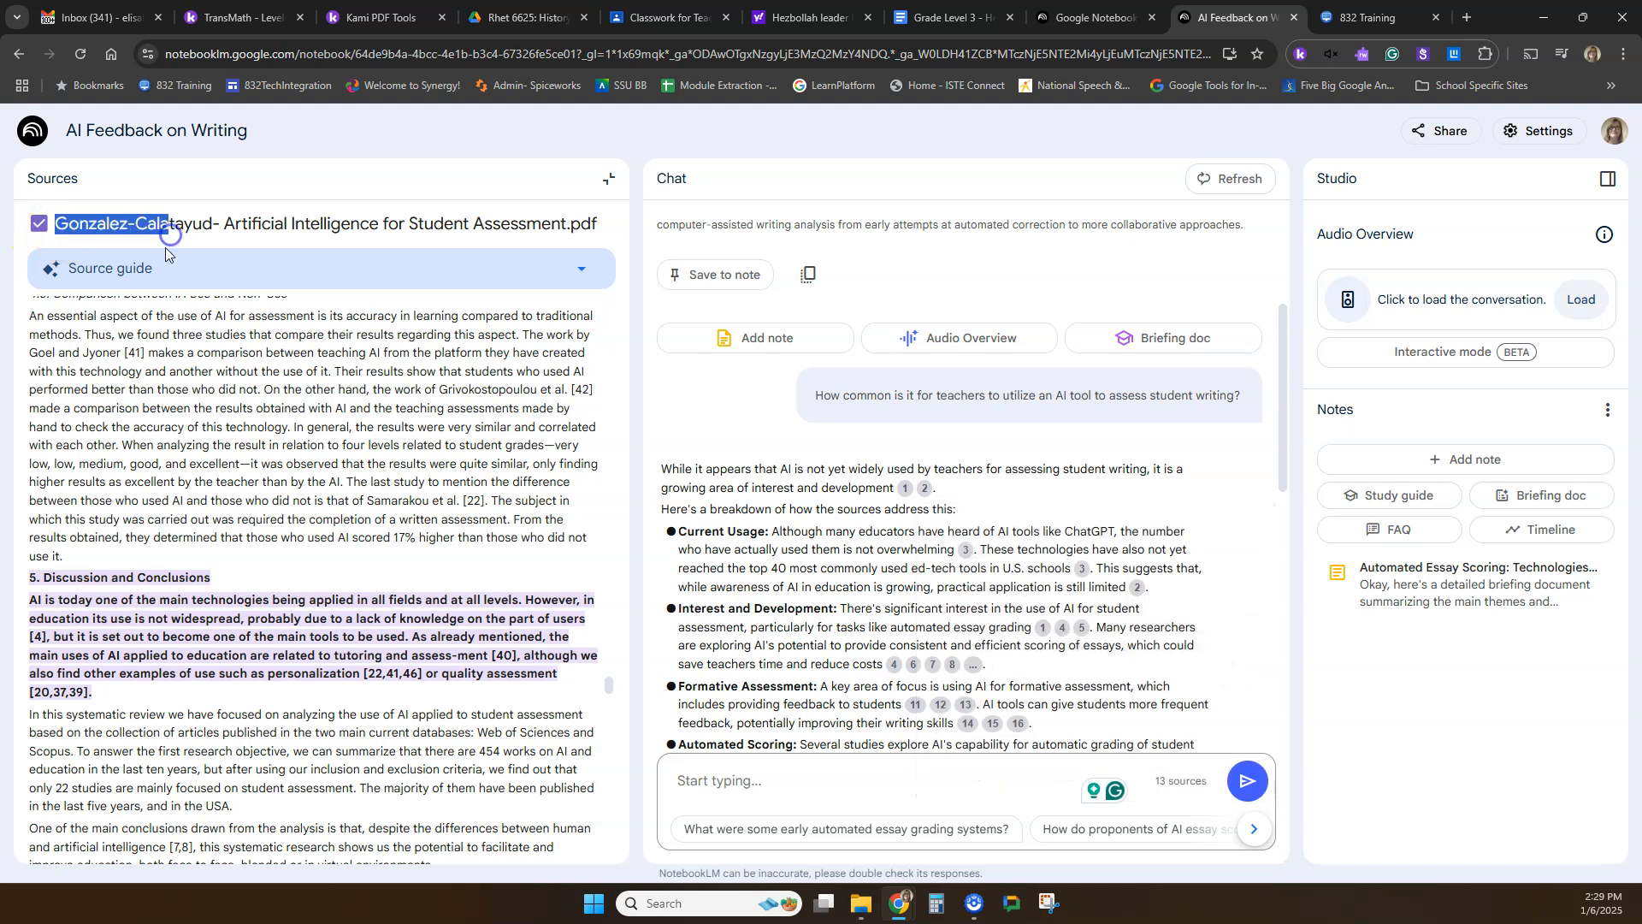
# Open both citations numbered 3 under Current Usage and examine the cited passage and the title of its source PDF.
pyautogui.click(76, 562)
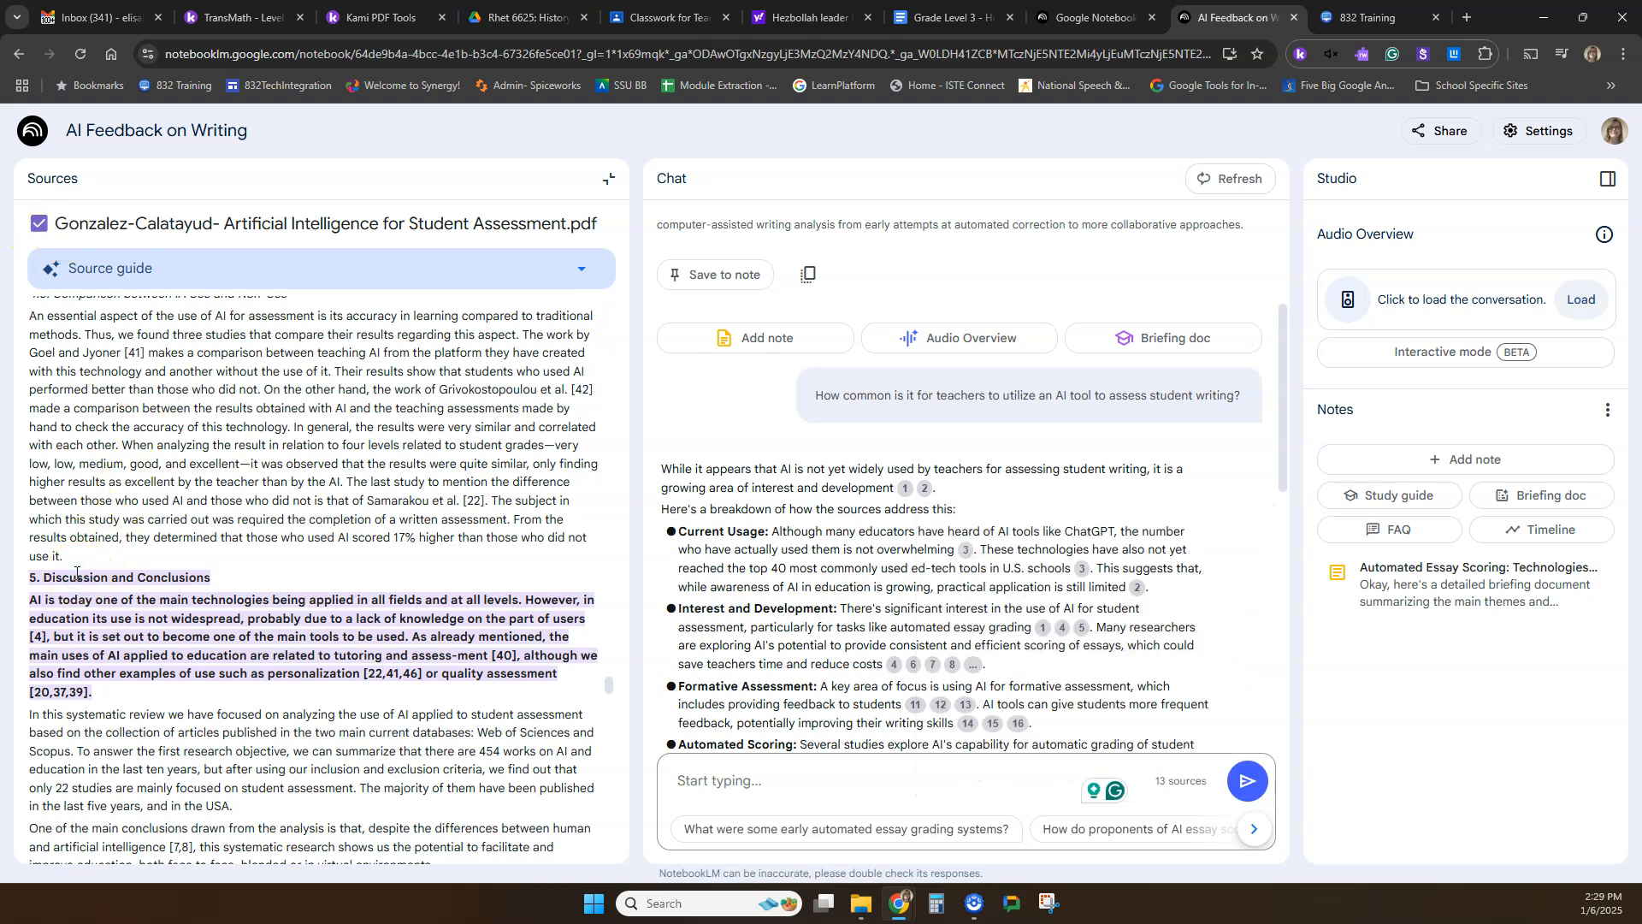
pyautogui.click(964, 550)
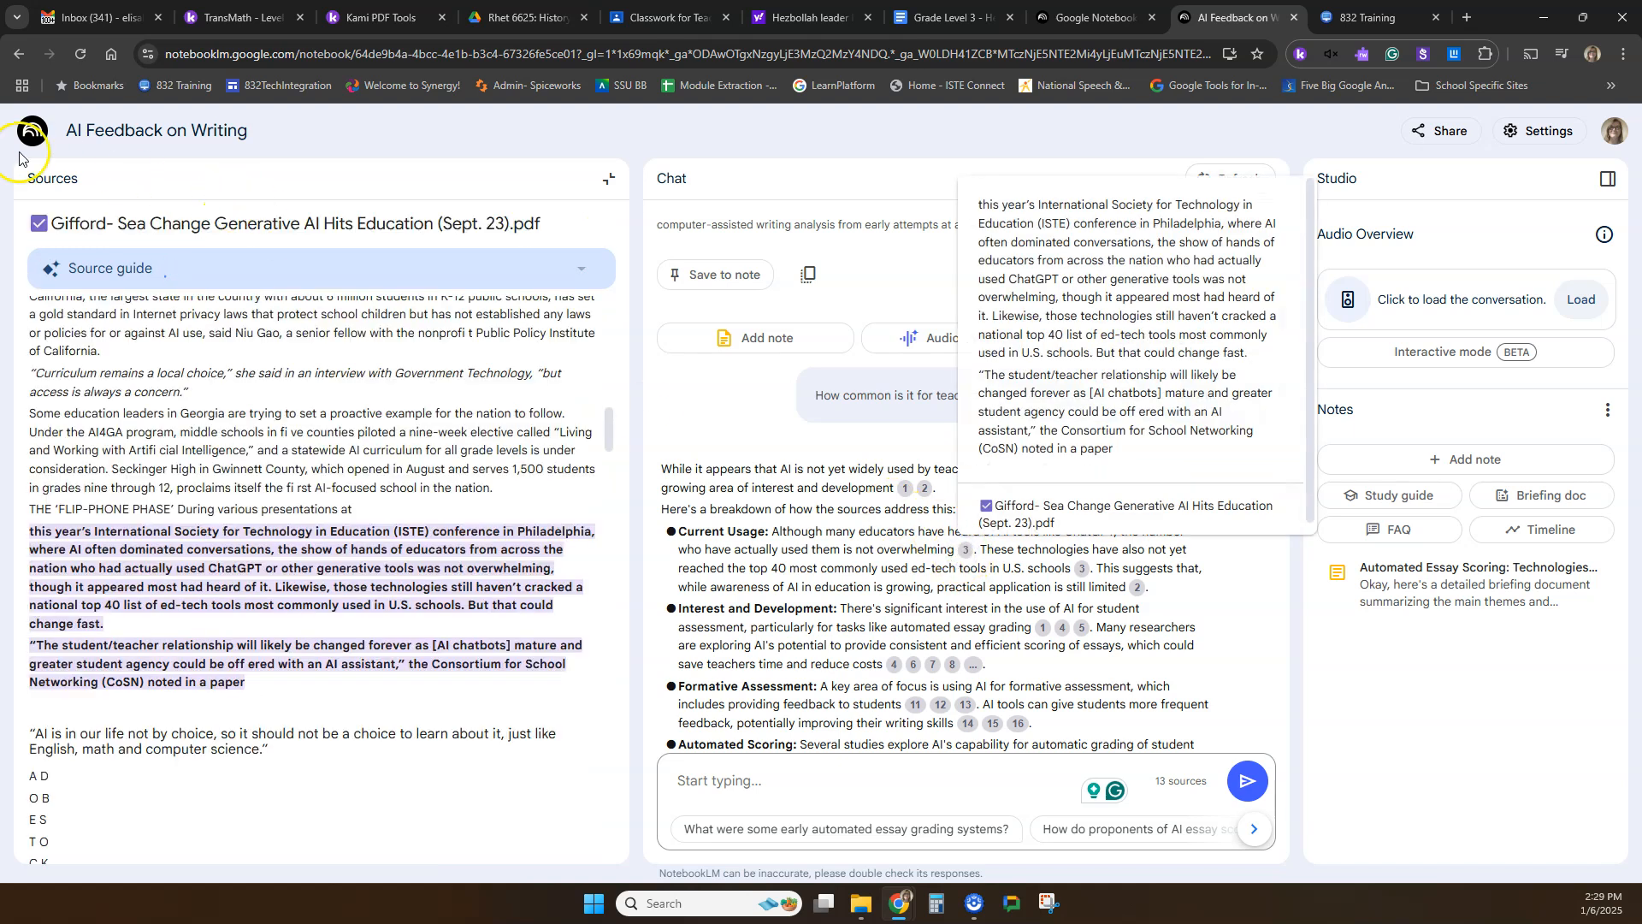
pyautogui.moveTo(51, 223); pyautogui.dragTo(108, 223)
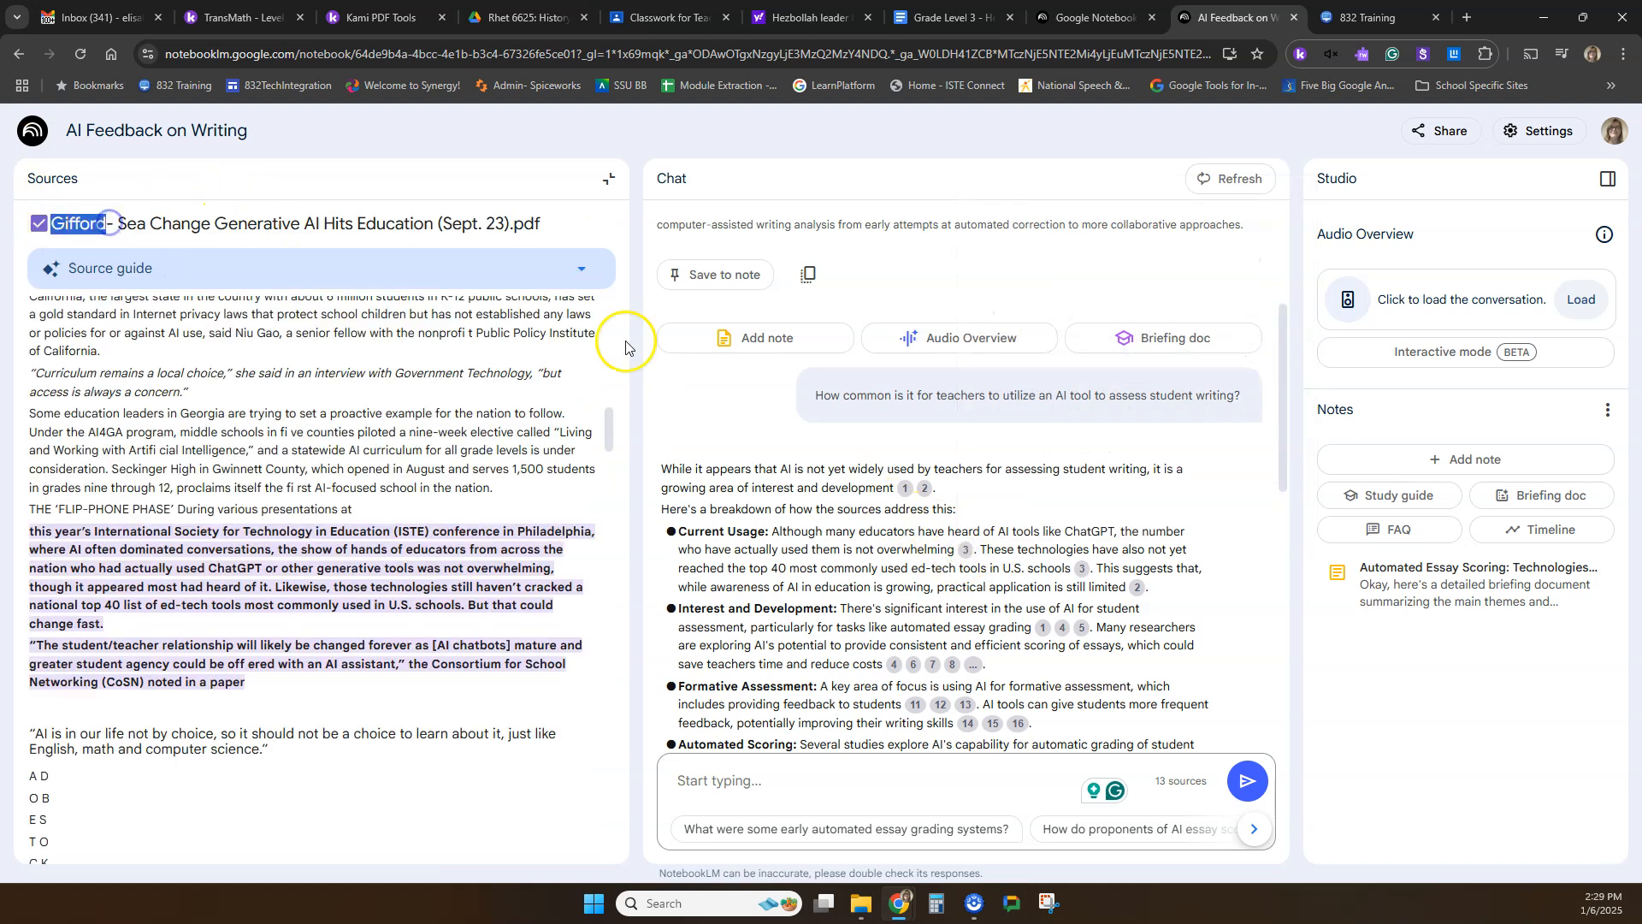
pyautogui.click(1082, 572)
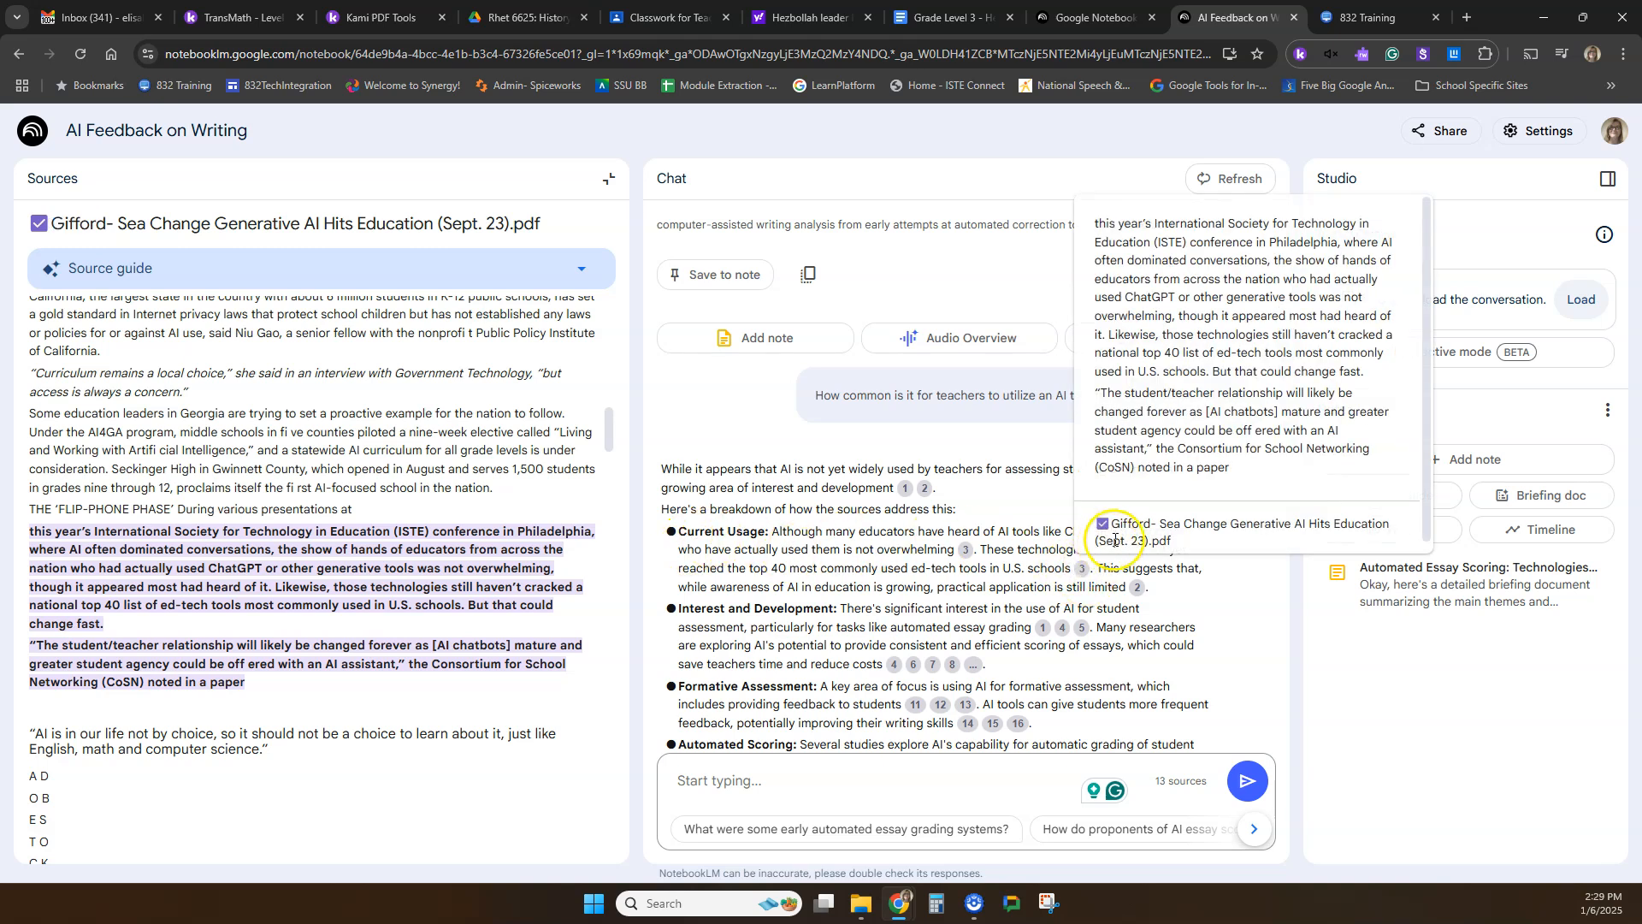
pyautogui.moveTo(1121, 524); pyautogui.dragTo(1161, 527)
pyautogui.click(1163, 528)
pyautogui.click(1083, 570)
# Open citations 2, 1 and 4 in the chat answer to examine their cited passages, and skim the answer's remaining citations.
pyautogui.click(1139, 588)
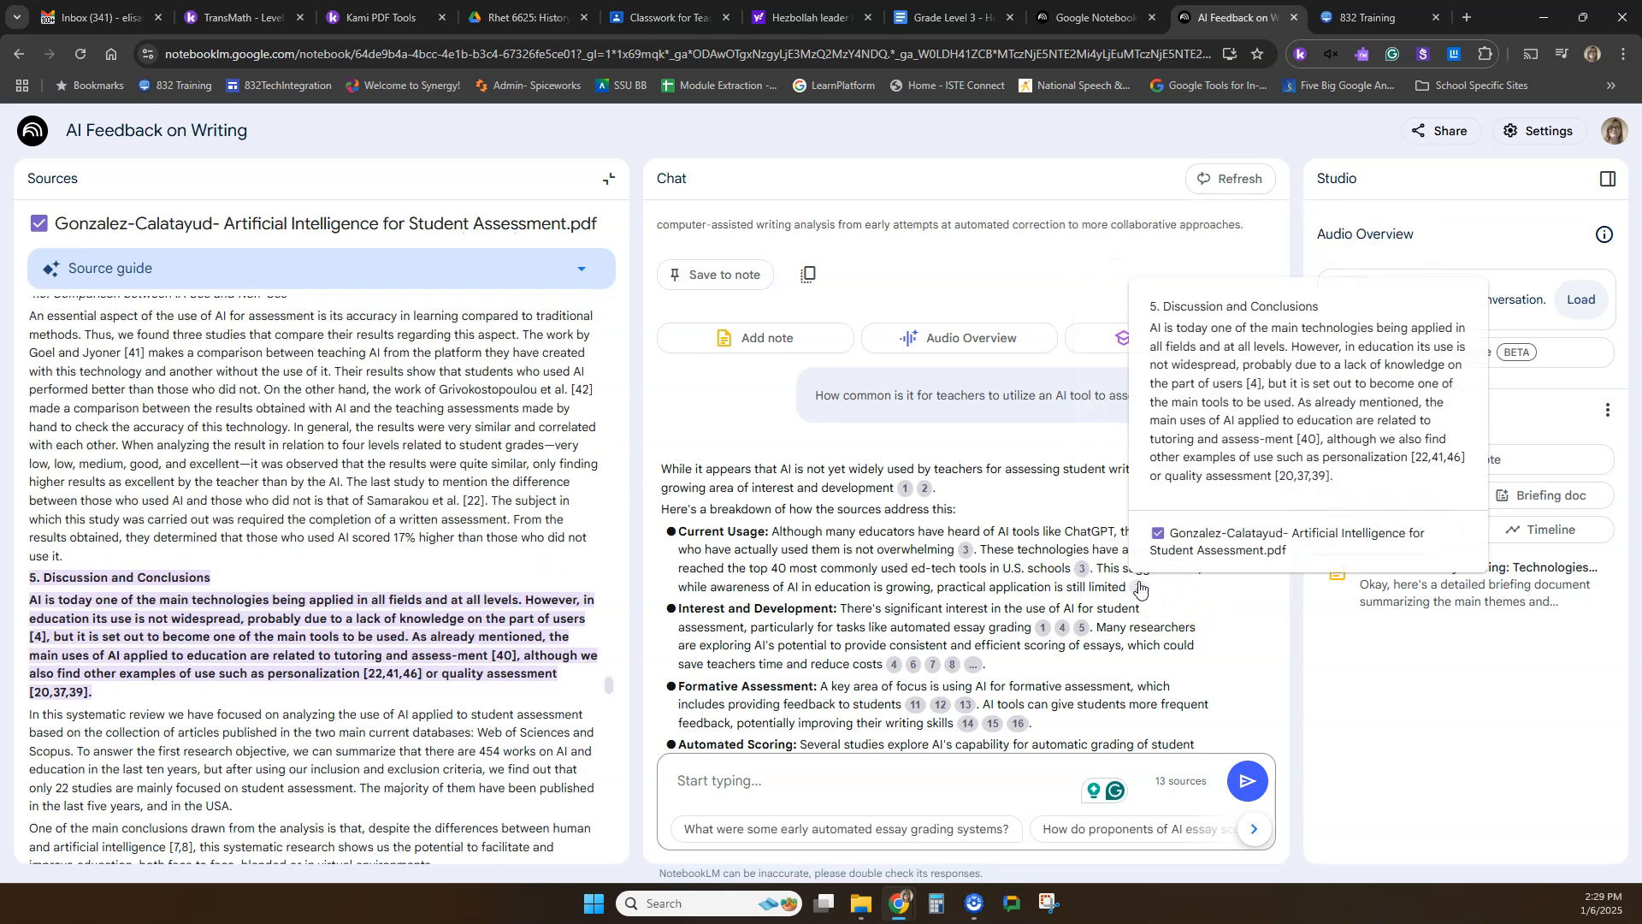
pyautogui.click(1060, 630)
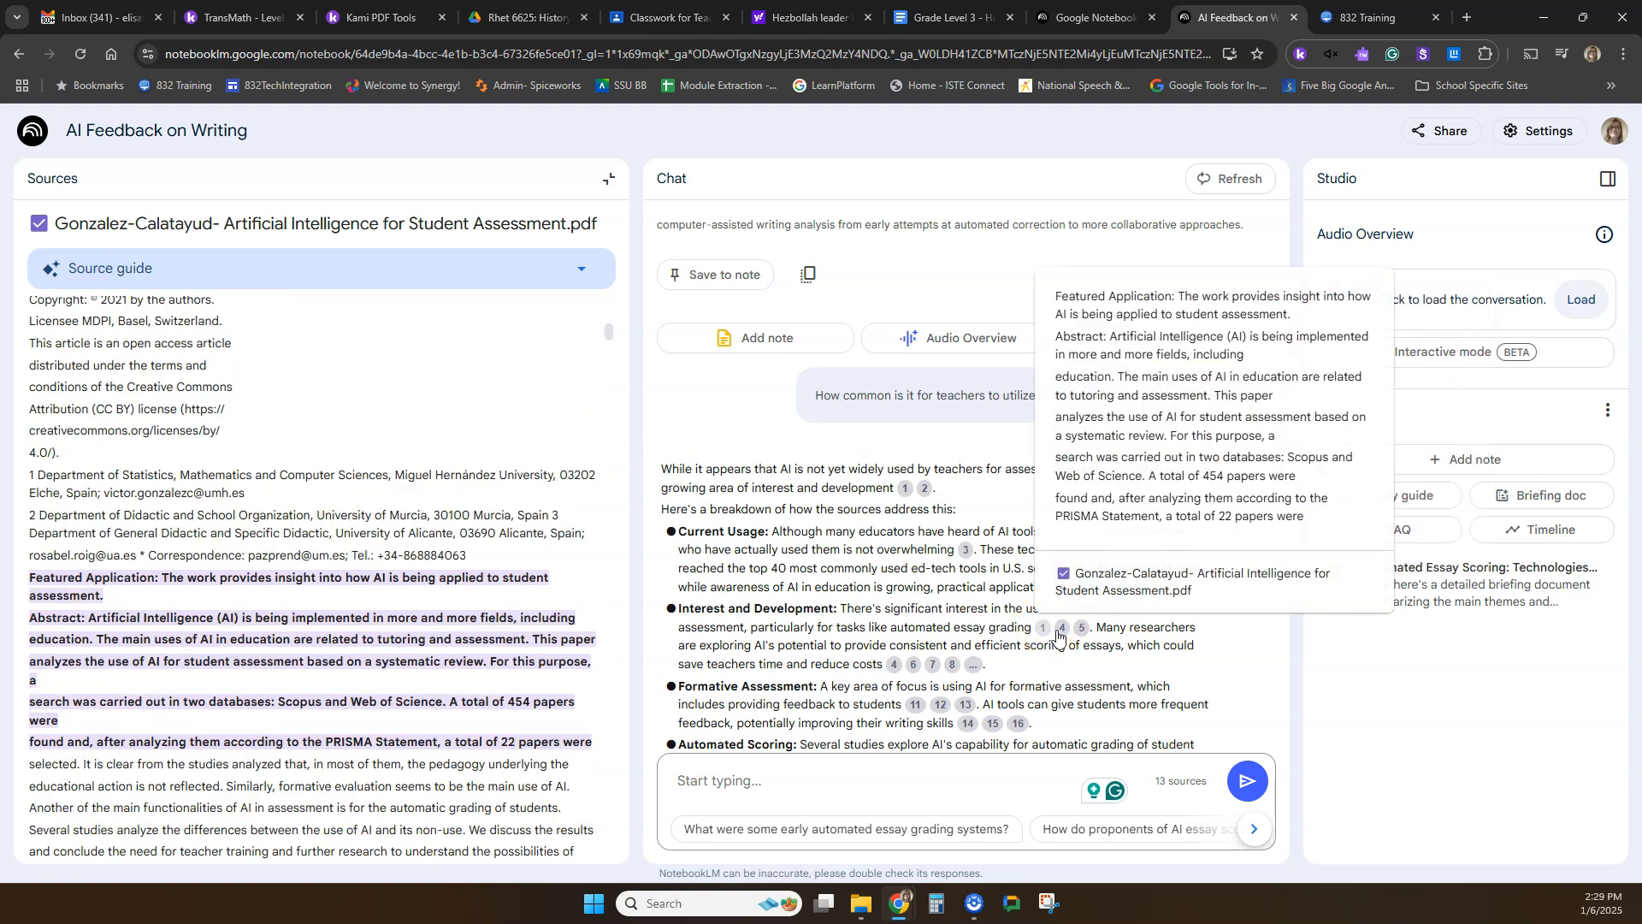
pyautogui.click(1061, 630)
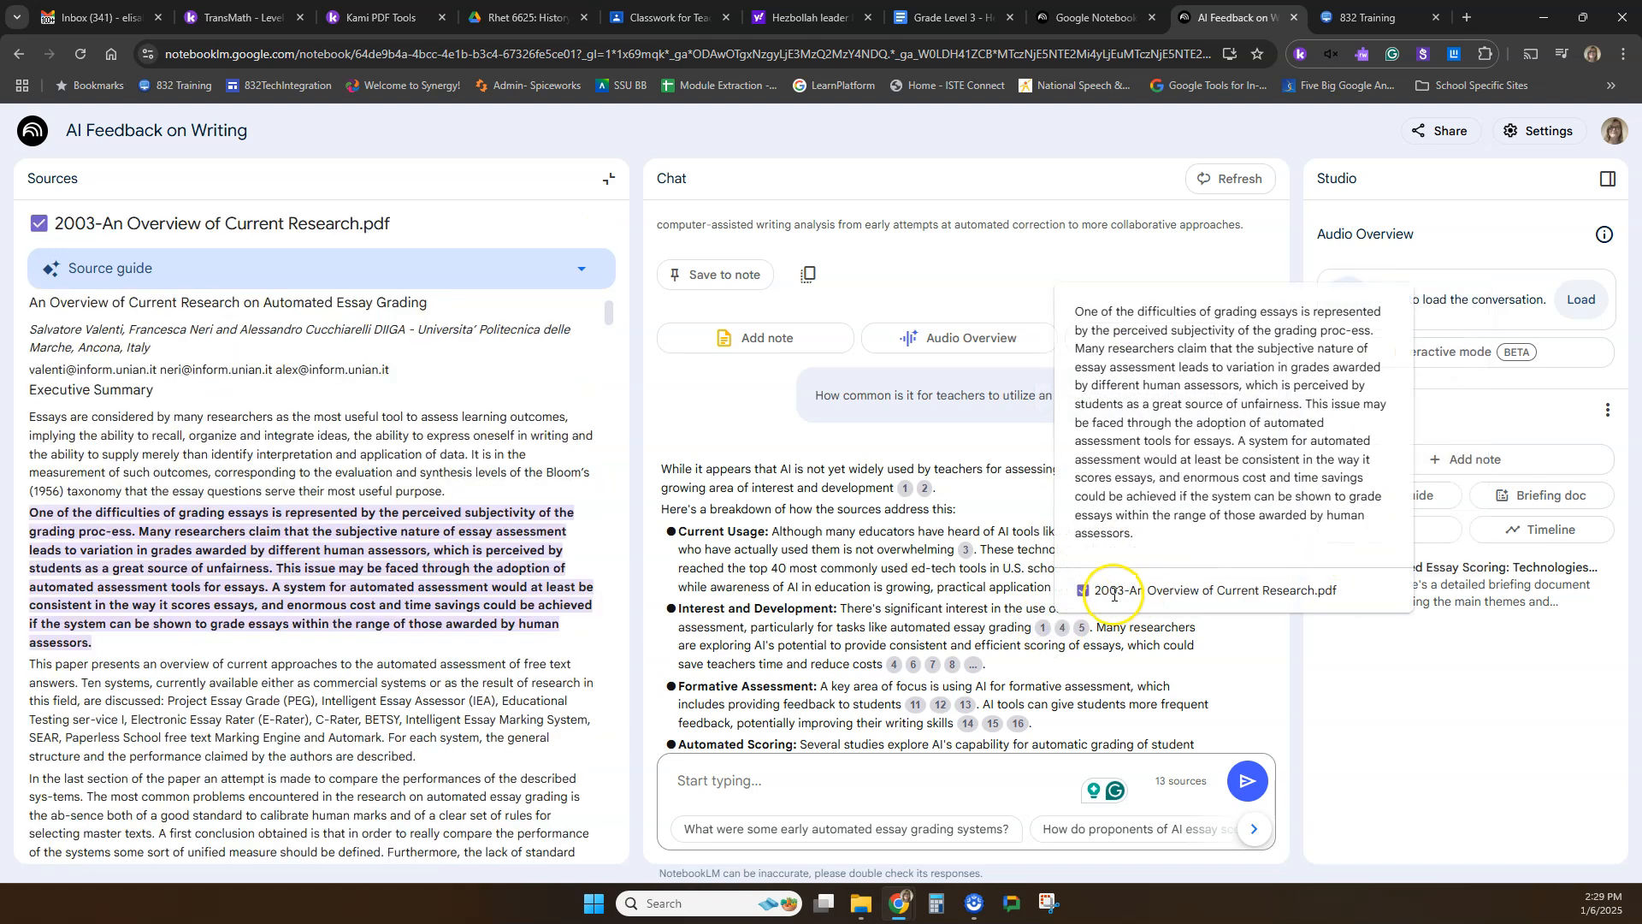
pyautogui.scroll(-2, 821, 569)
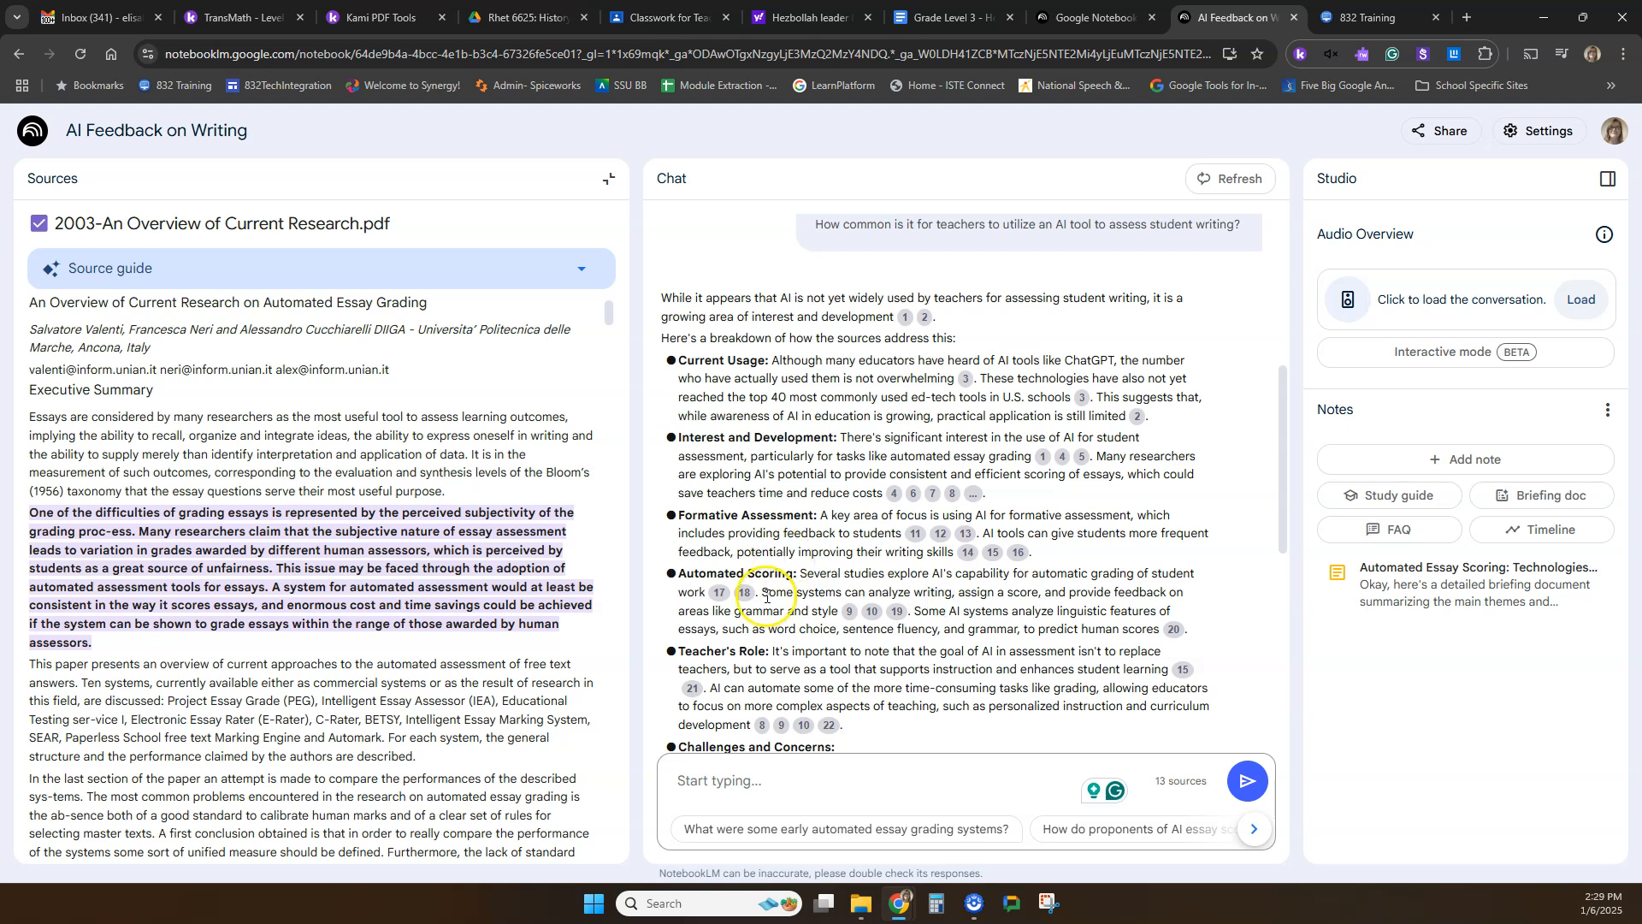
pyautogui.scroll(-4, 764, 607)
pyautogui.scroll(8, 762, 616)
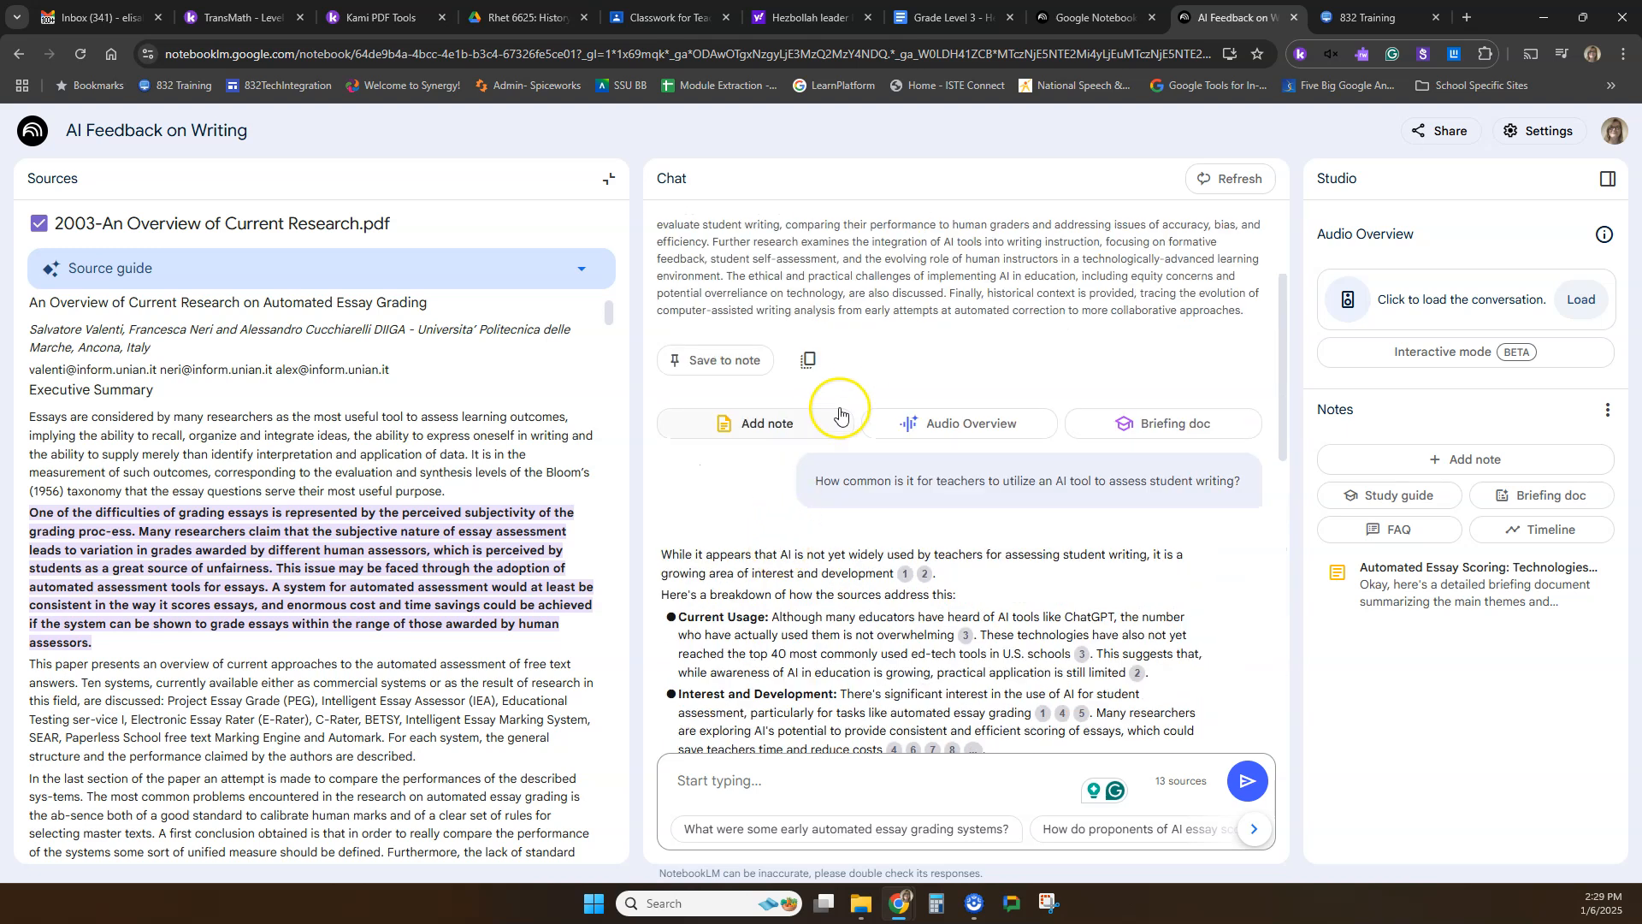
# Close the open source, collapse the sources list, and read the chat answer through its conclusion before returning to the notebook summary.
pyautogui.click(609, 178)
pyautogui.click(294, 178)
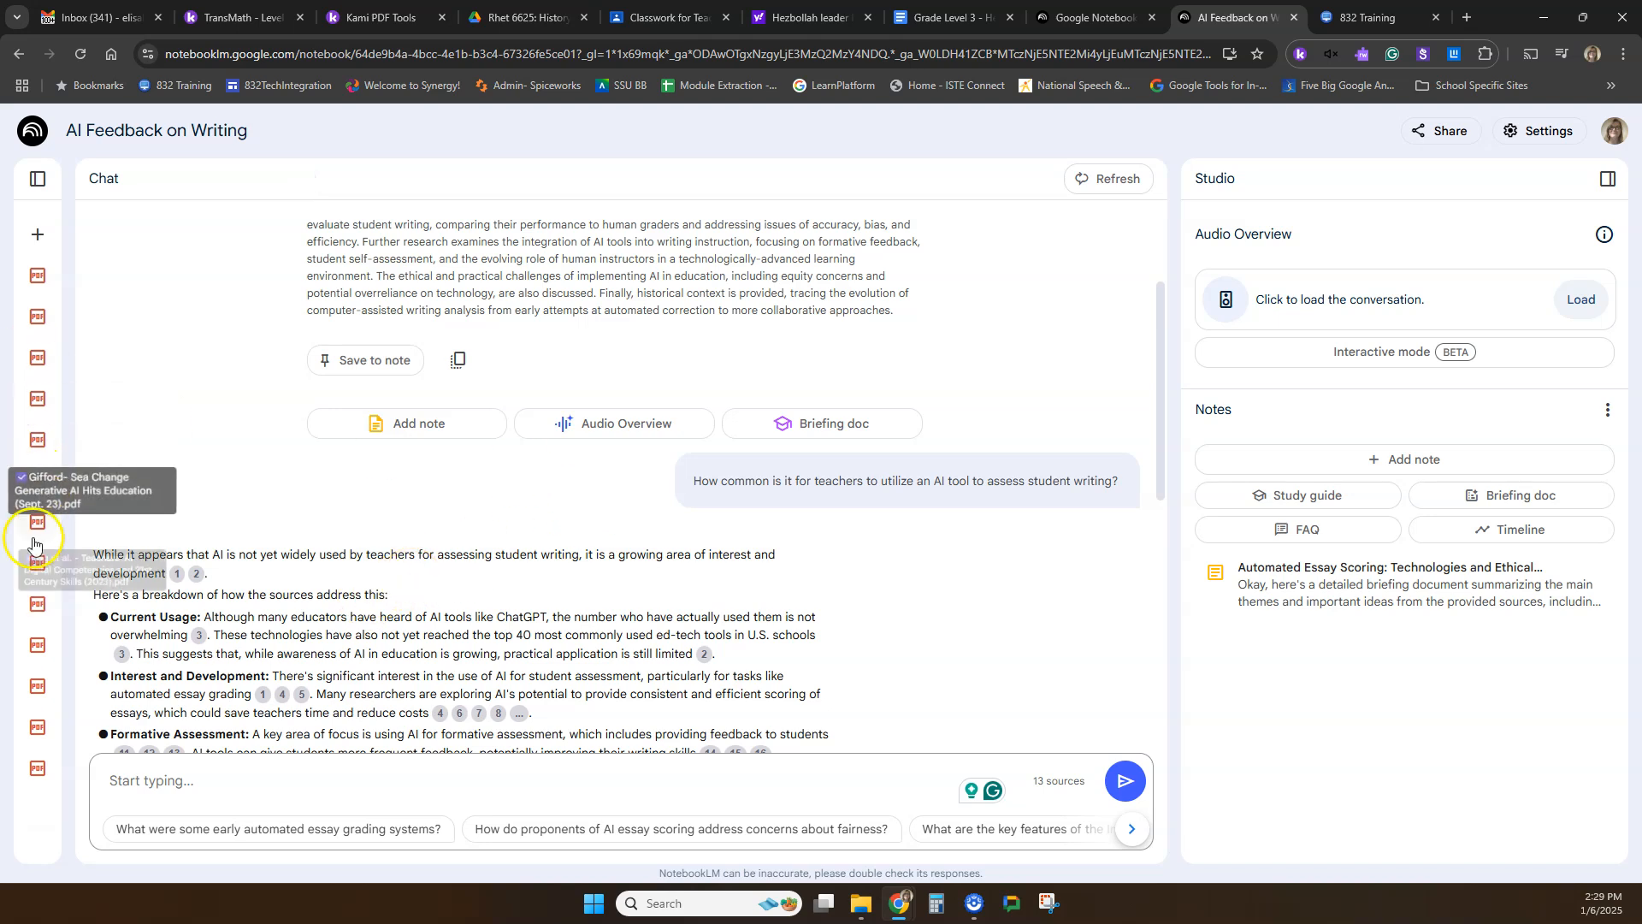
pyautogui.scroll(-4, 465, 562)
pyautogui.scroll(-2, 453, 377)
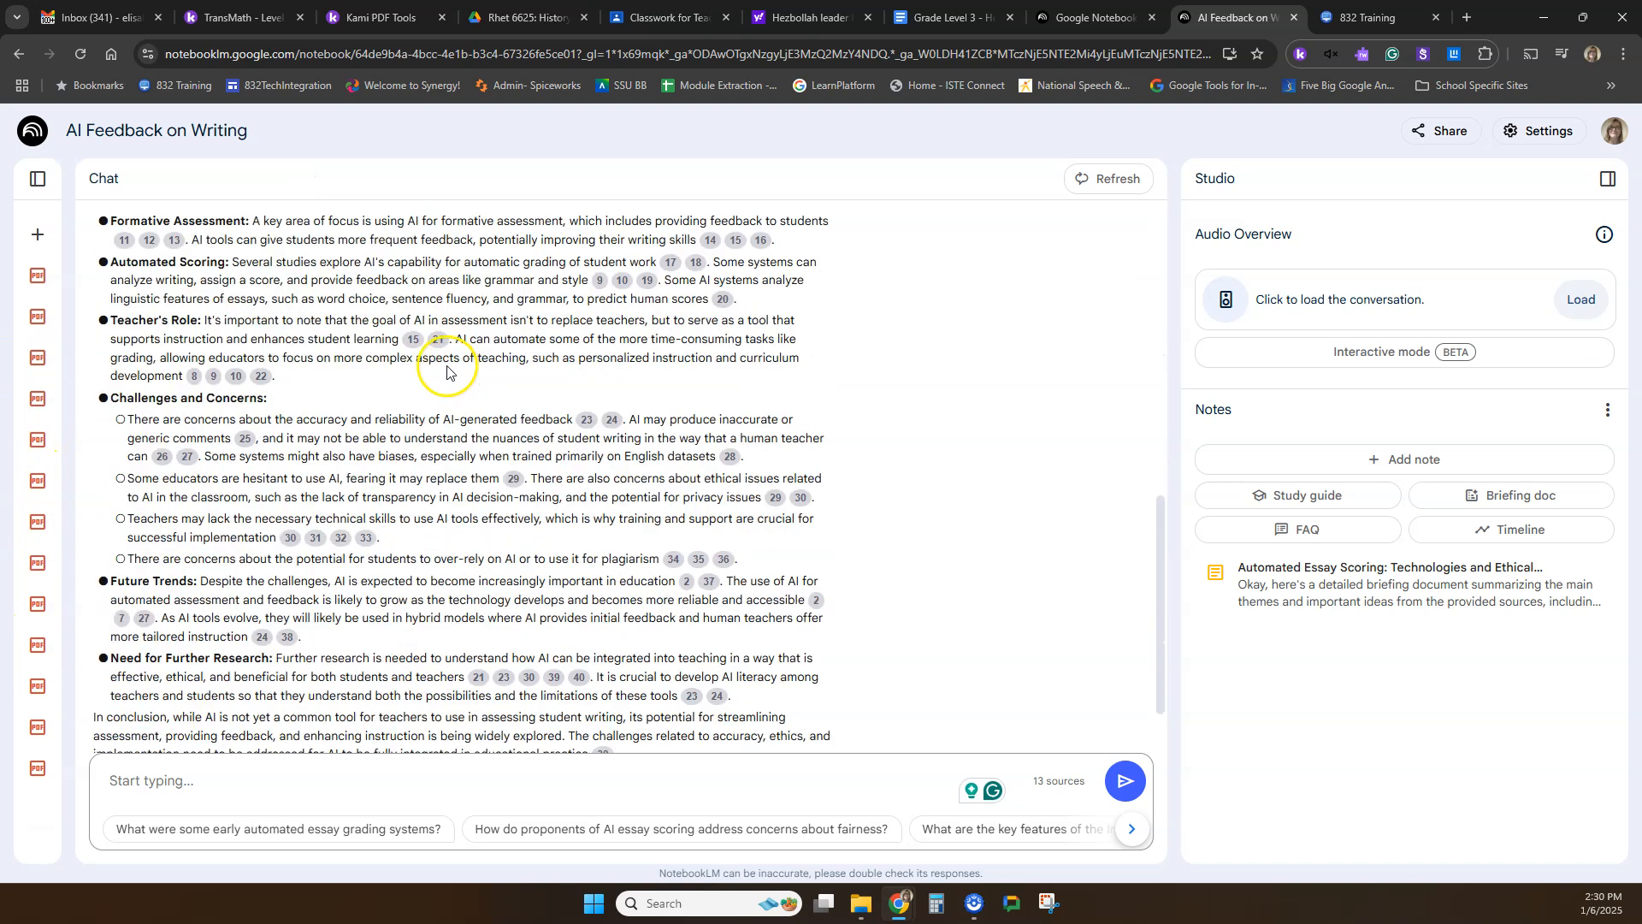
pyautogui.scroll(-1, 297, 548)
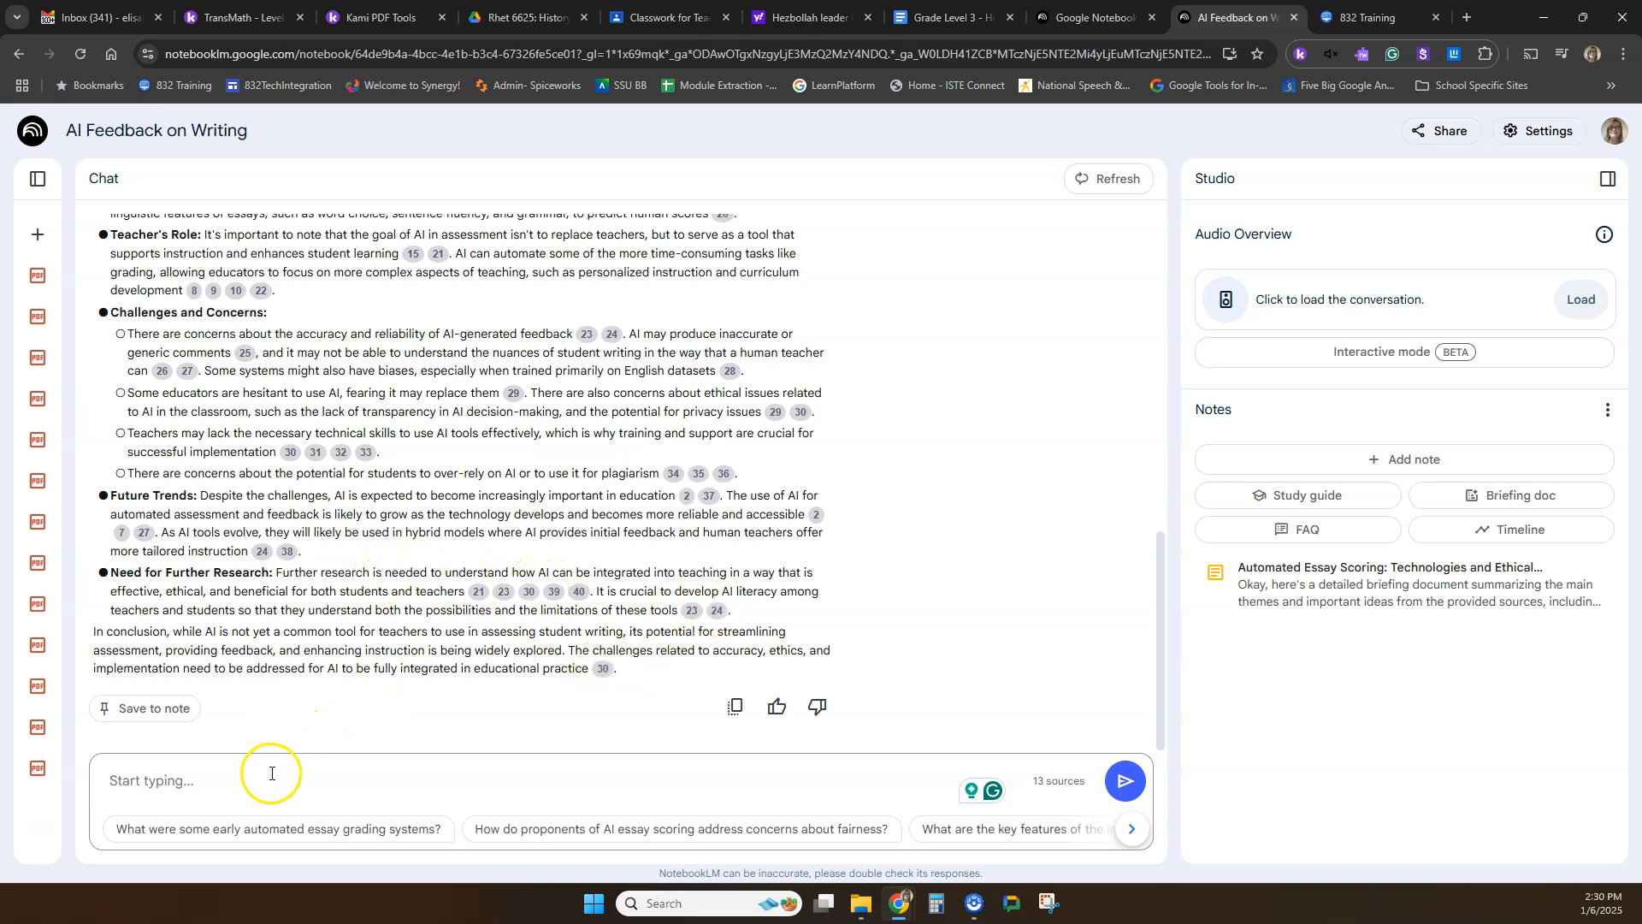
pyautogui.scroll(6, 631, 575)
pyautogui.scroll(3, 631, 574)
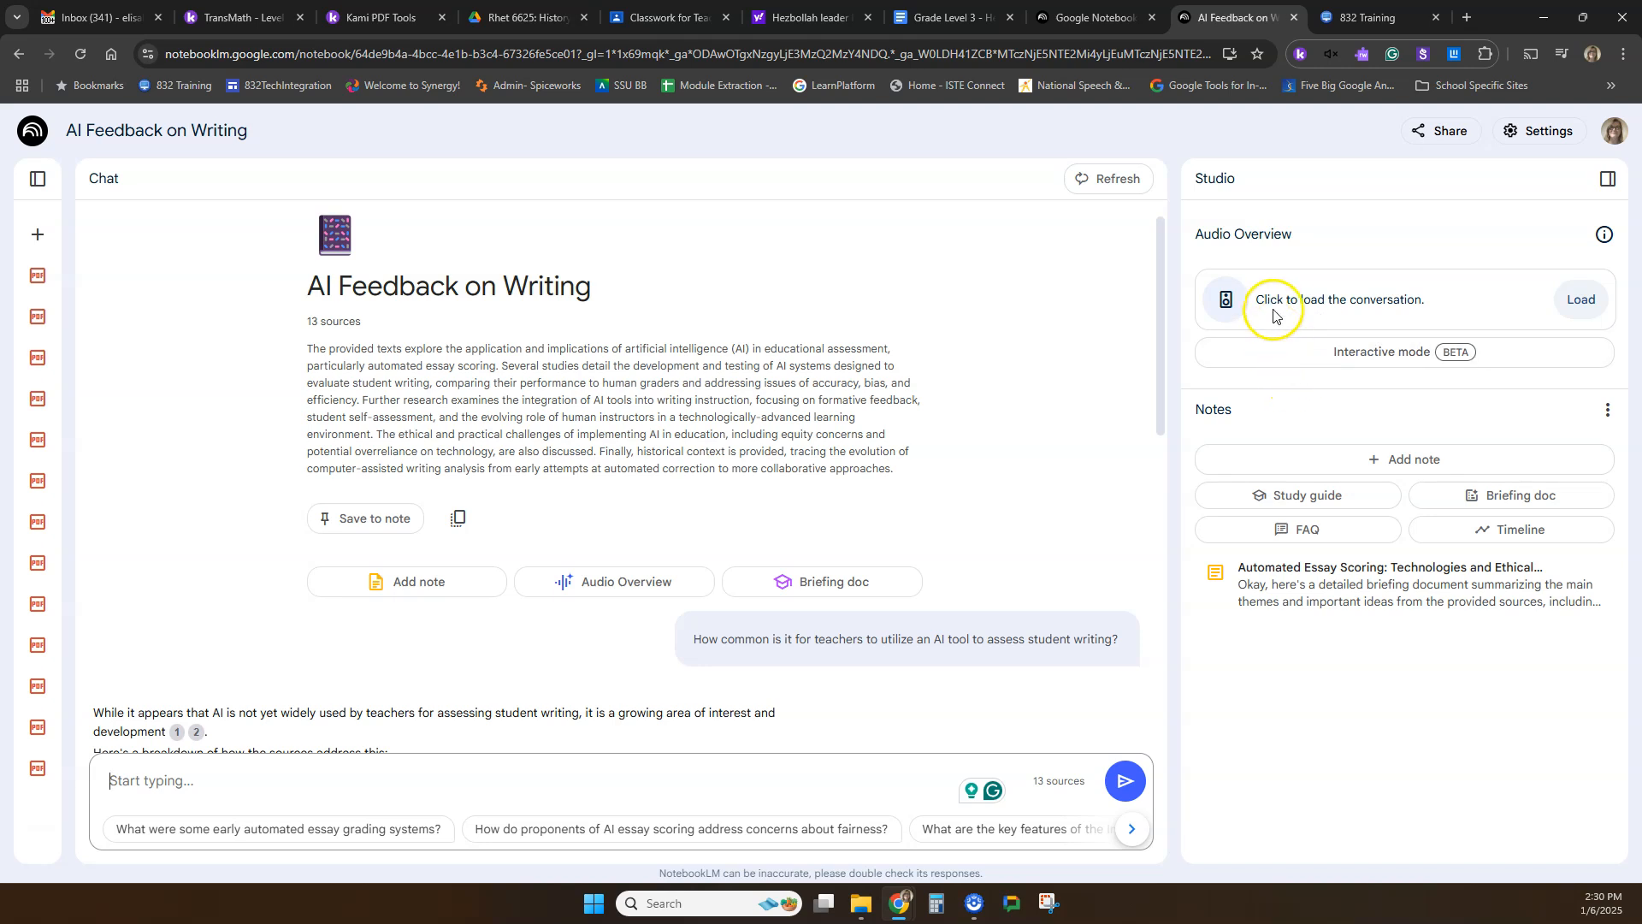
# Load the existing Audio Overview conversation, play its opening seconds, and pause it.
pyautogui.moveTo(1265, 299); pyautogui.dragTo(1431, 305)
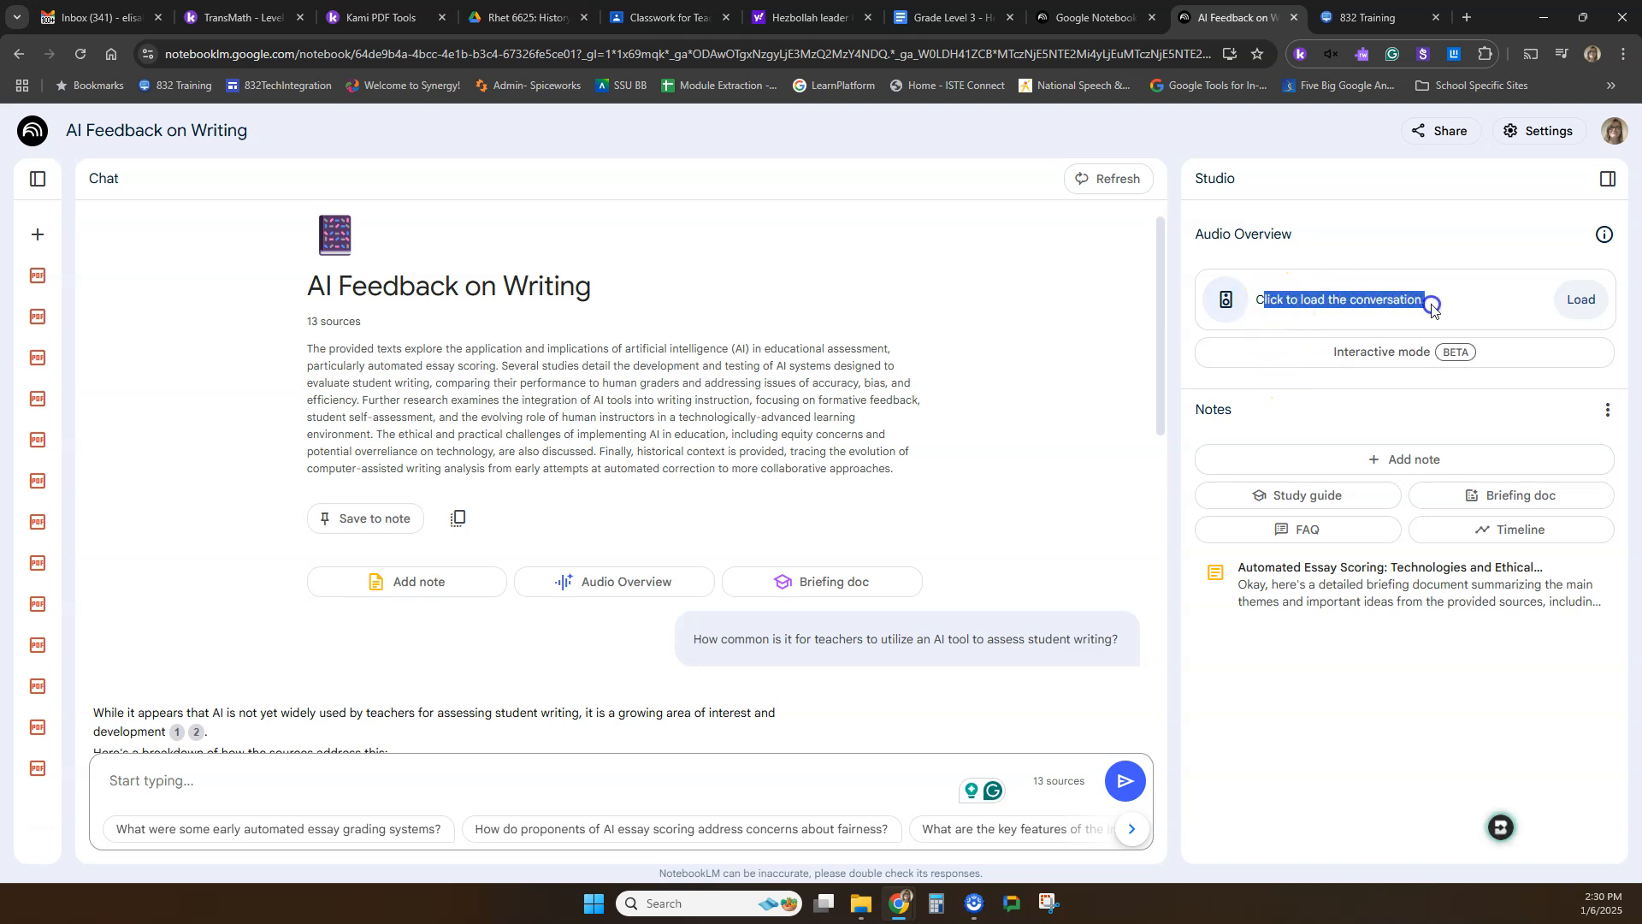
pyautogui.click(1432, 304)
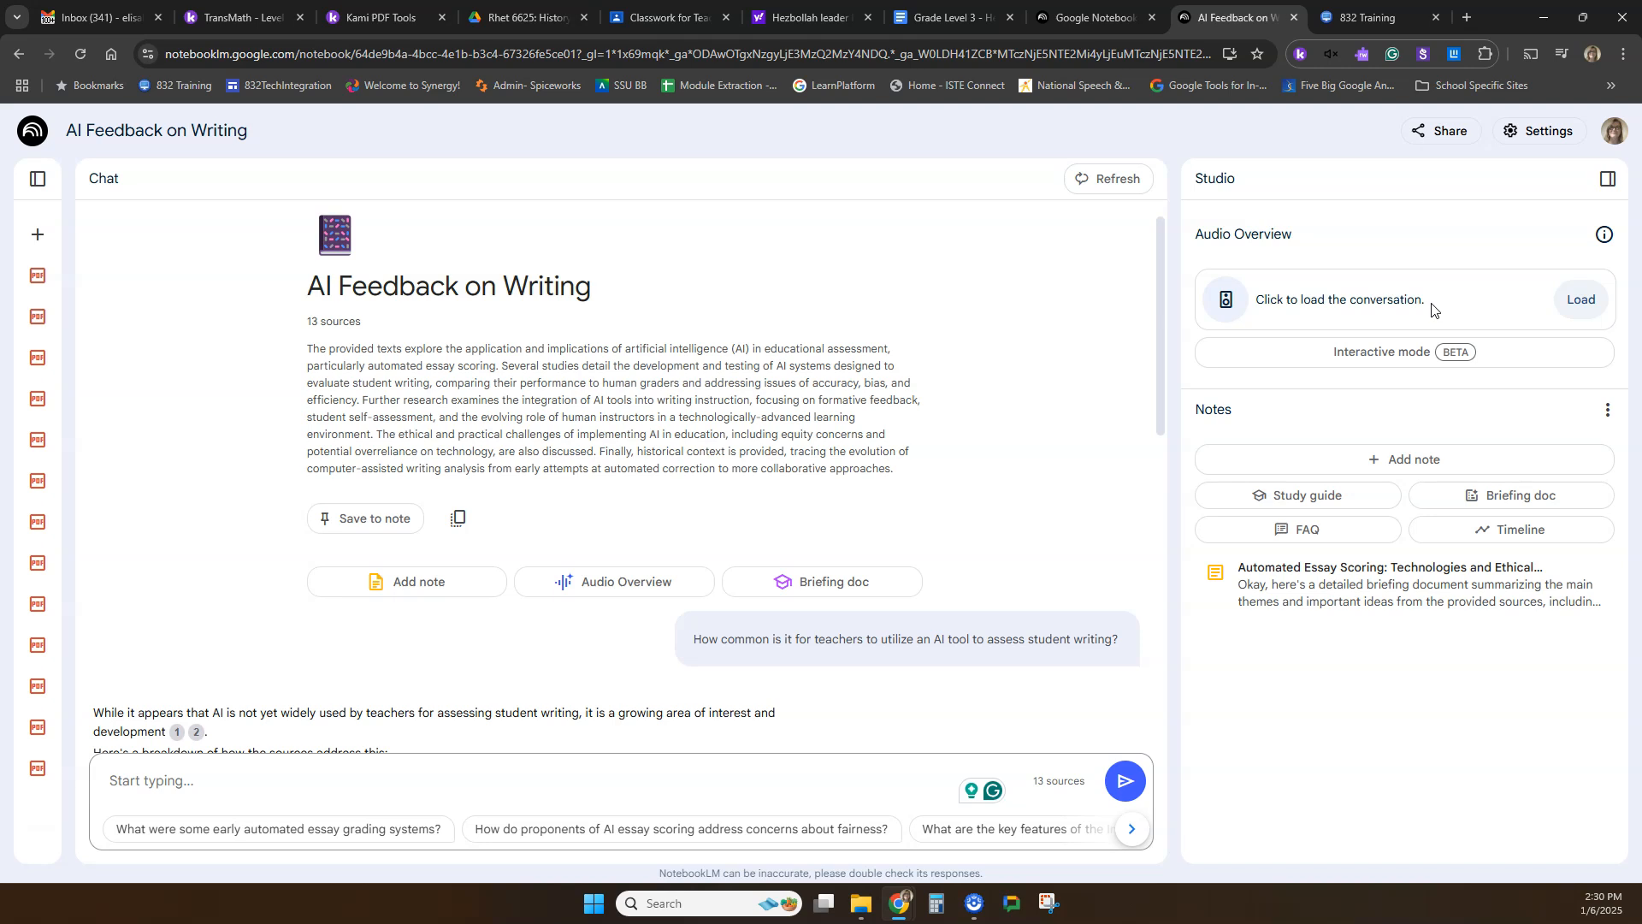
pyautogui.click(1581, 301)
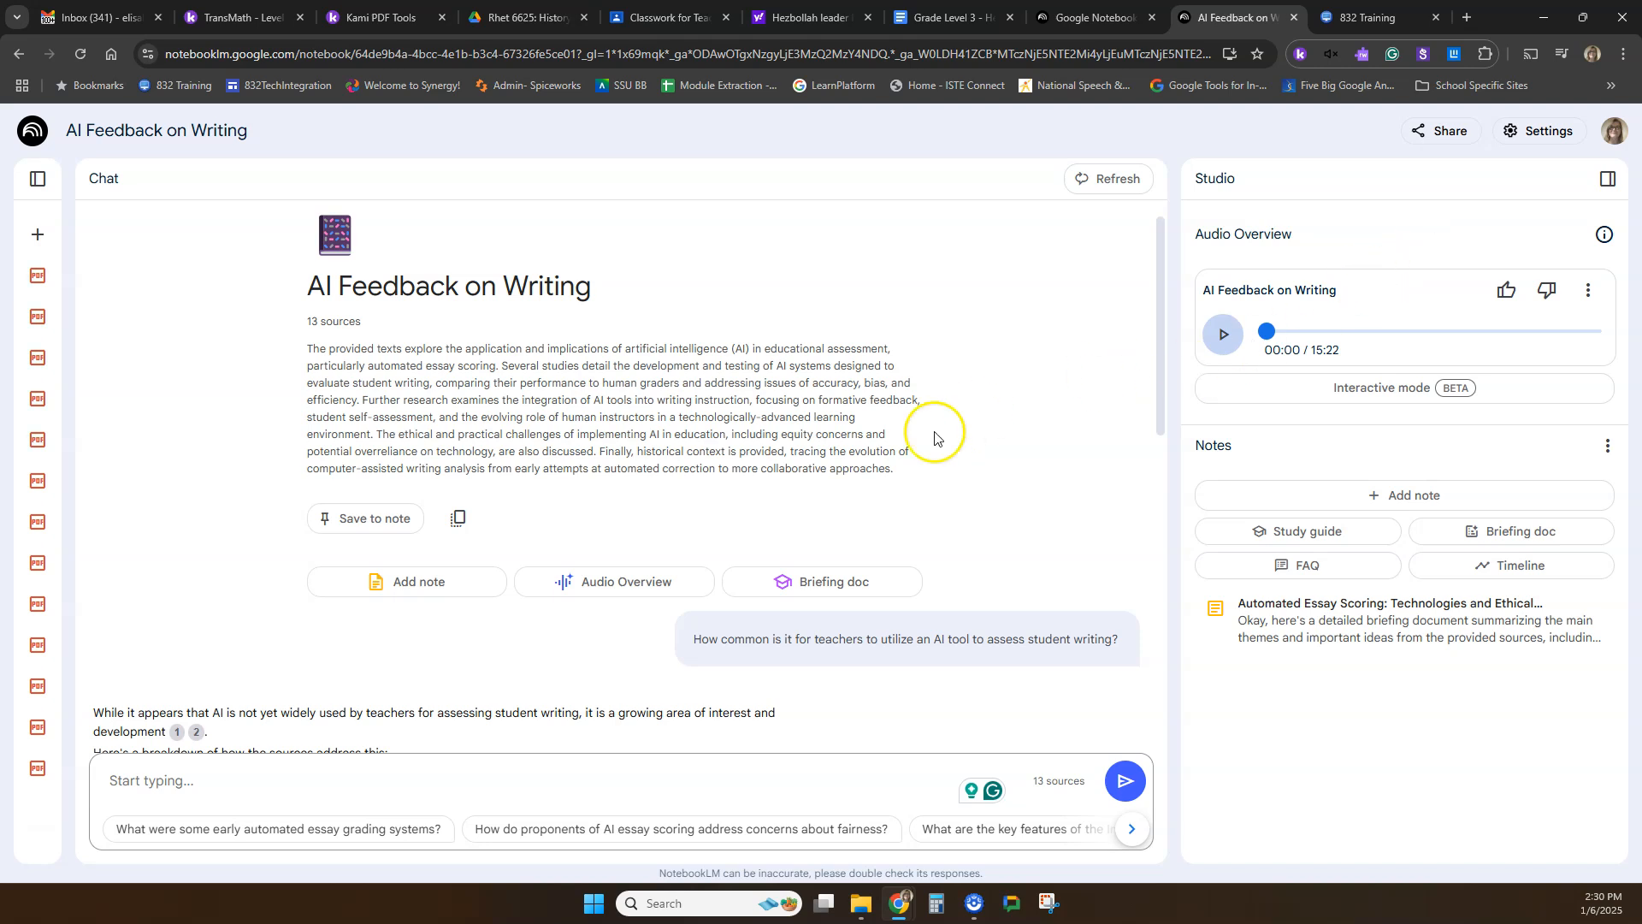
pyautogui.scroll(-5, 836, 476)
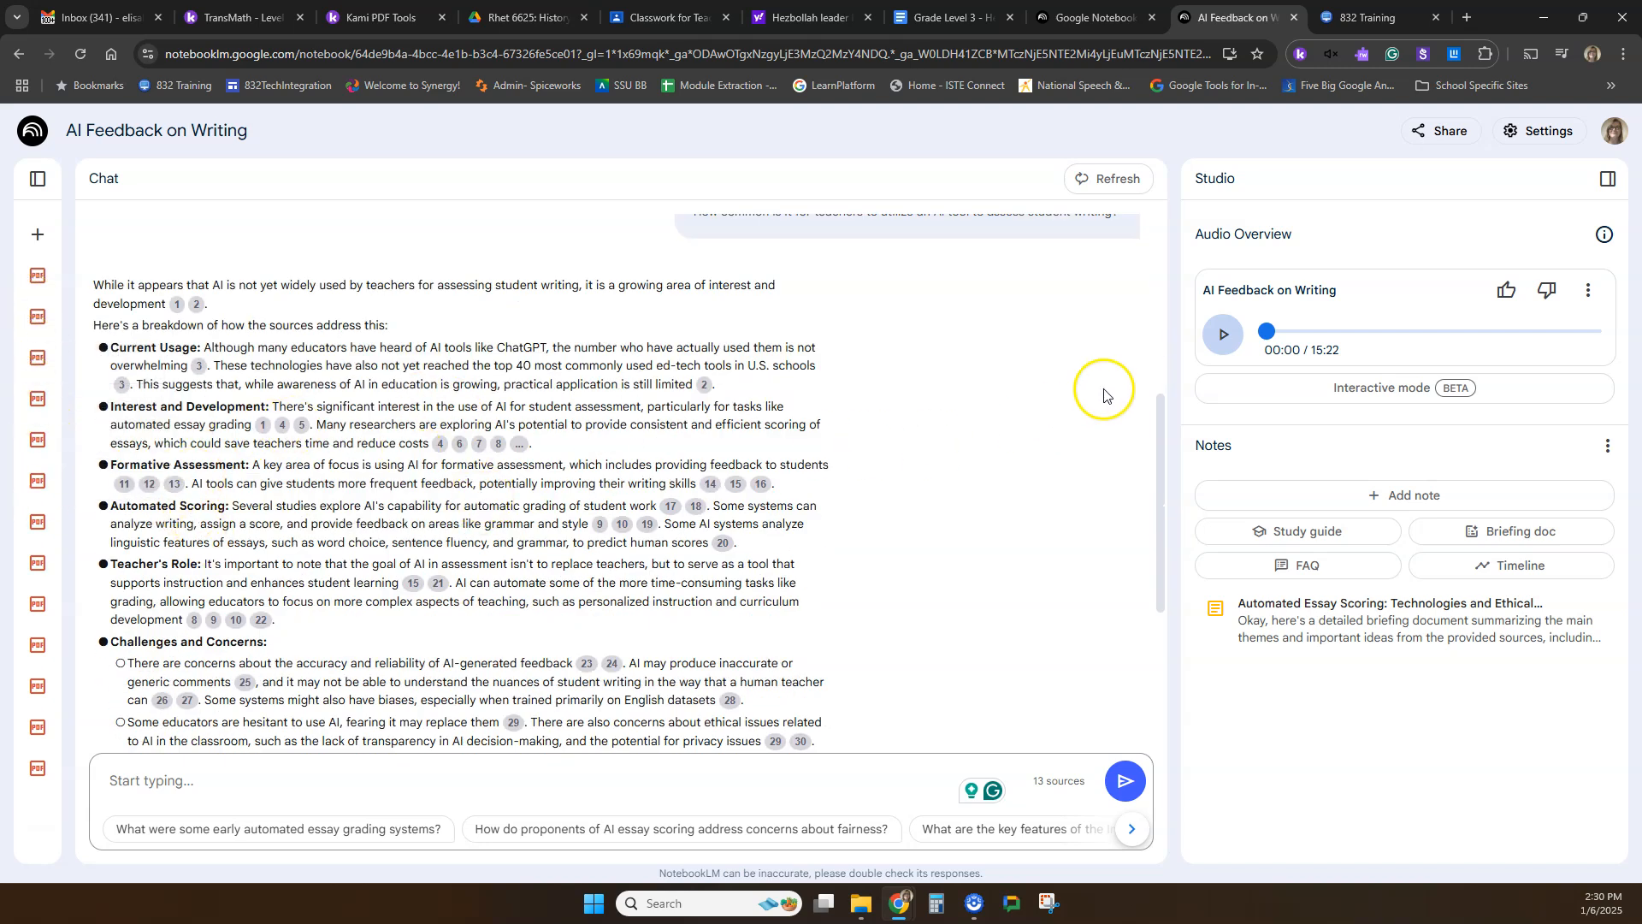
pyautogui.scroll(5, 839, 602)
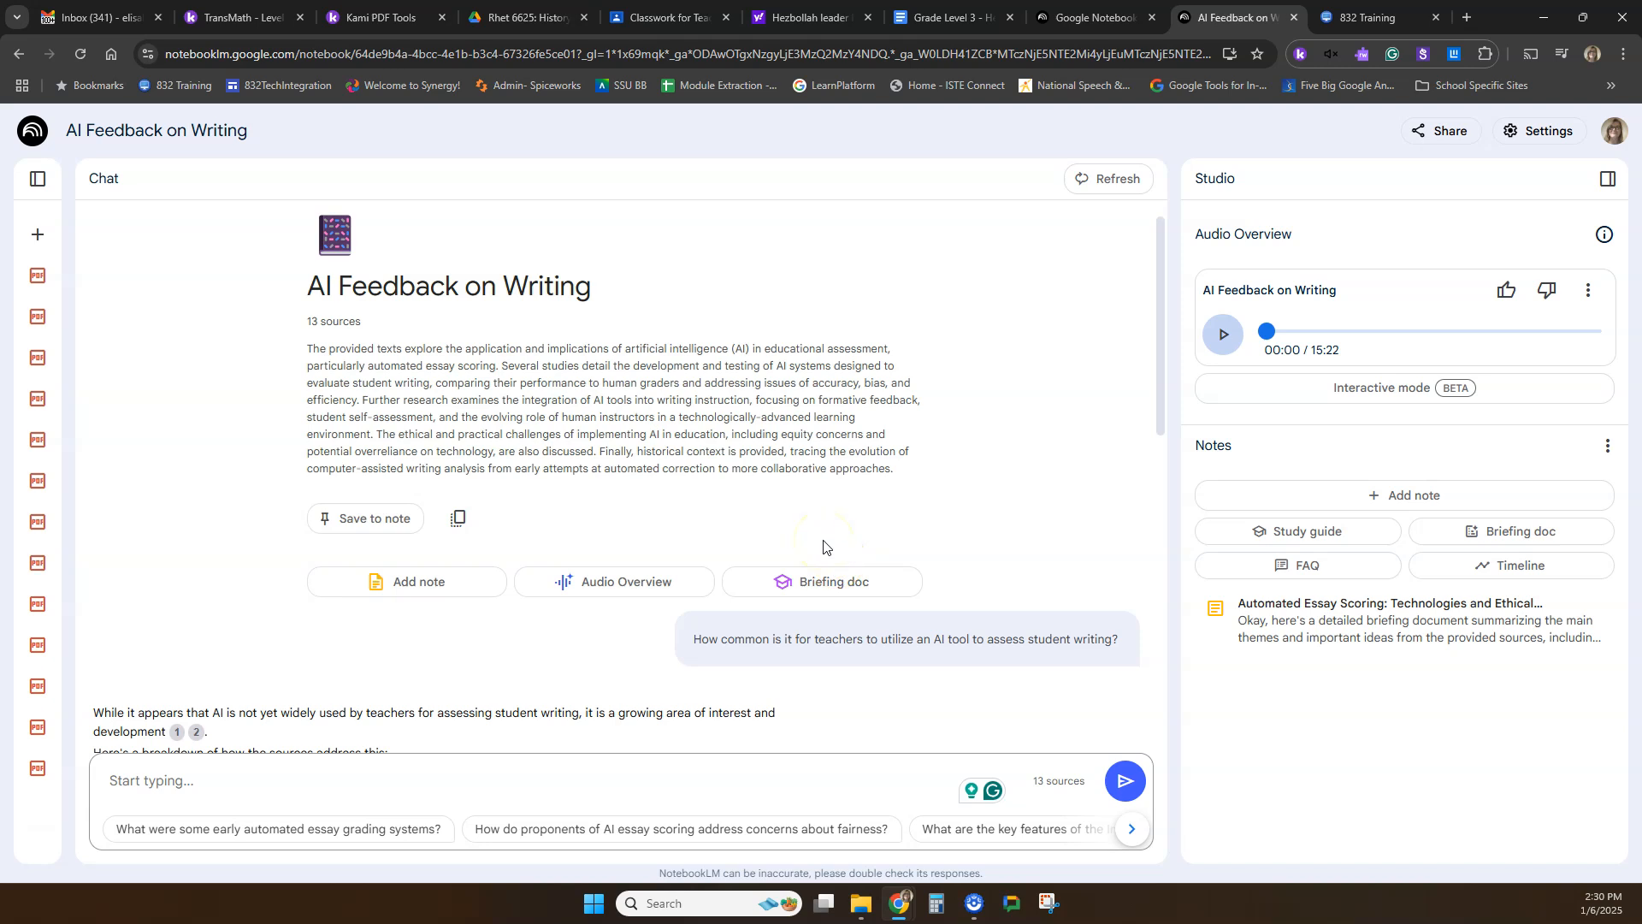
pyautogui.click(1228, 336)
pyautogui.click(1225, 333)
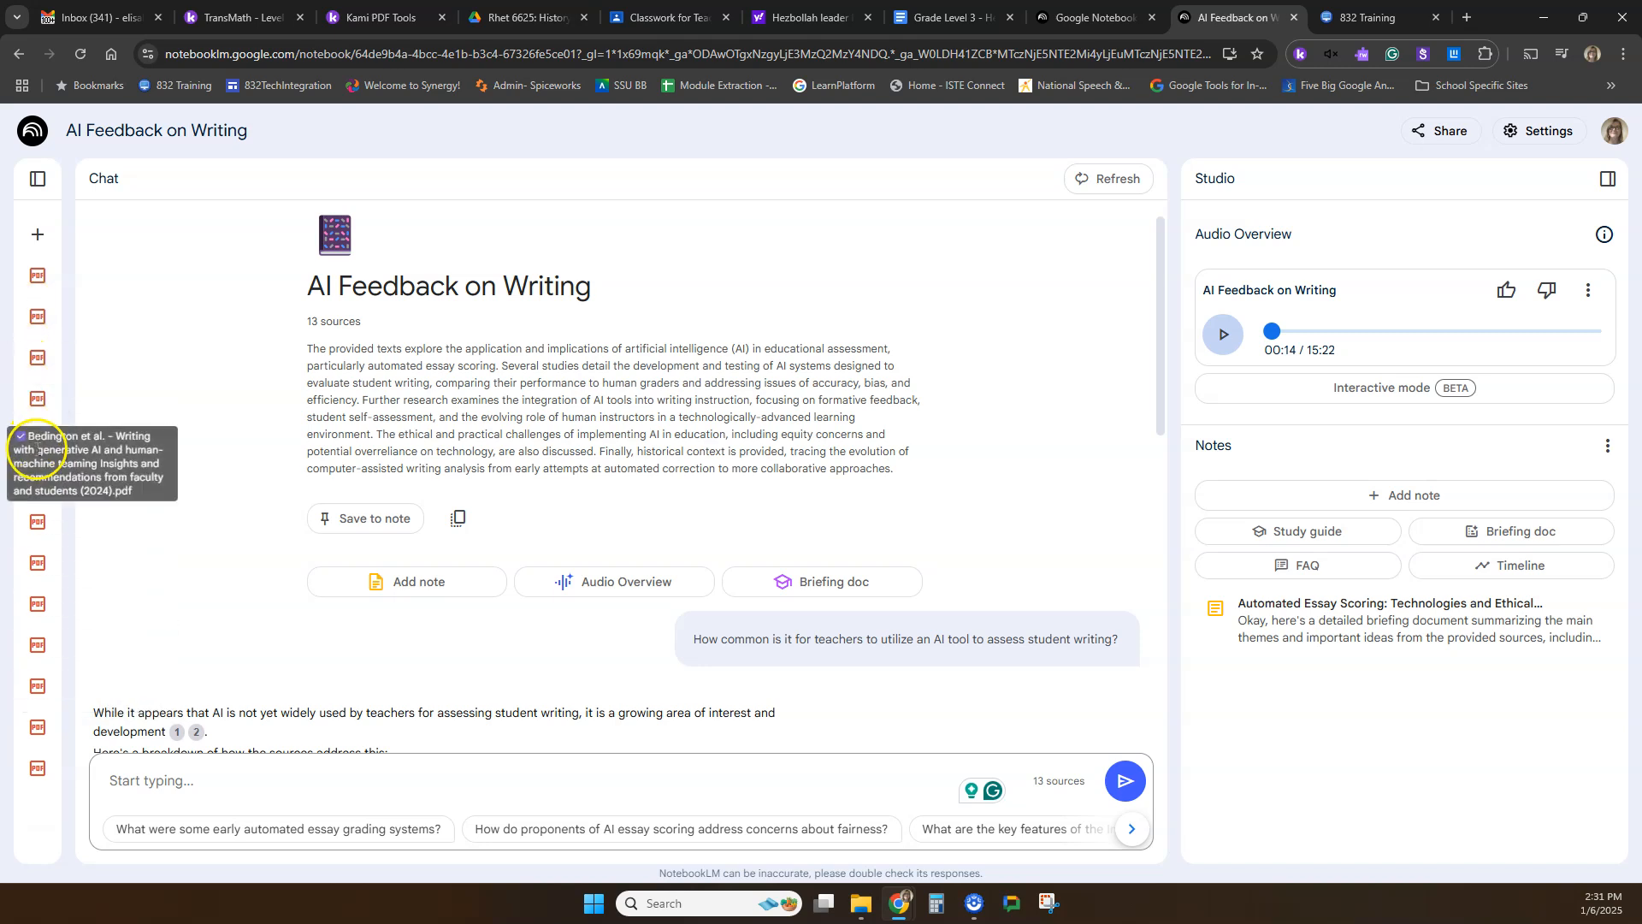
# Look over the notebook's source list and the audio overview's options, including the available playback speeds.
pyautogui.click(37, 178)
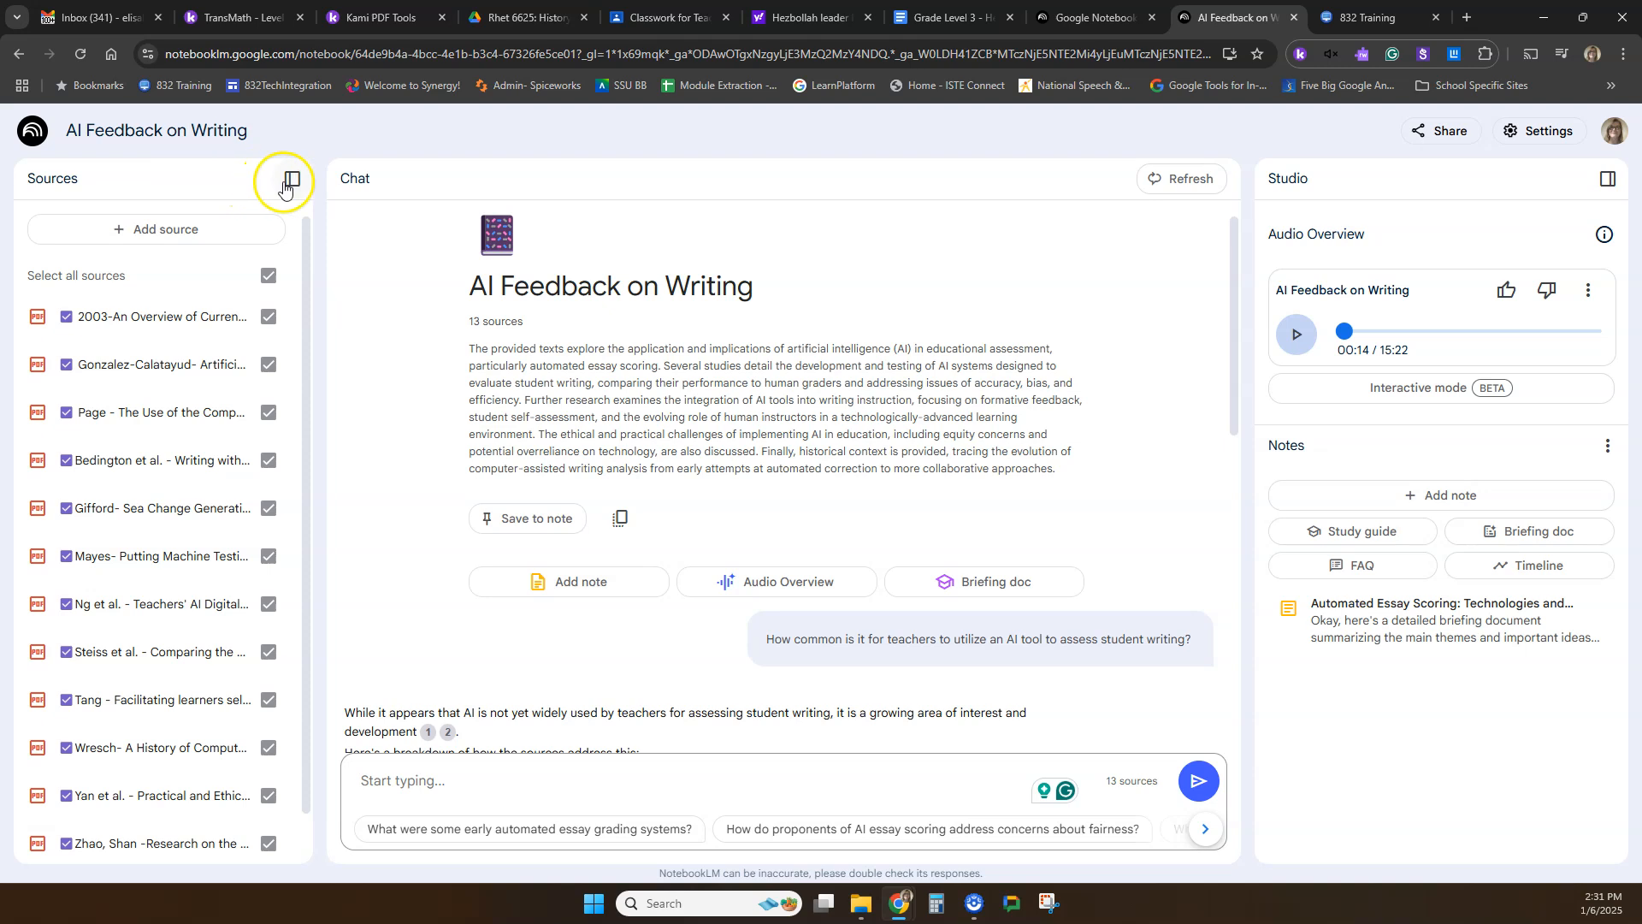
pyautogui.click(291, 178)
pyautogui.click(1588, 290)
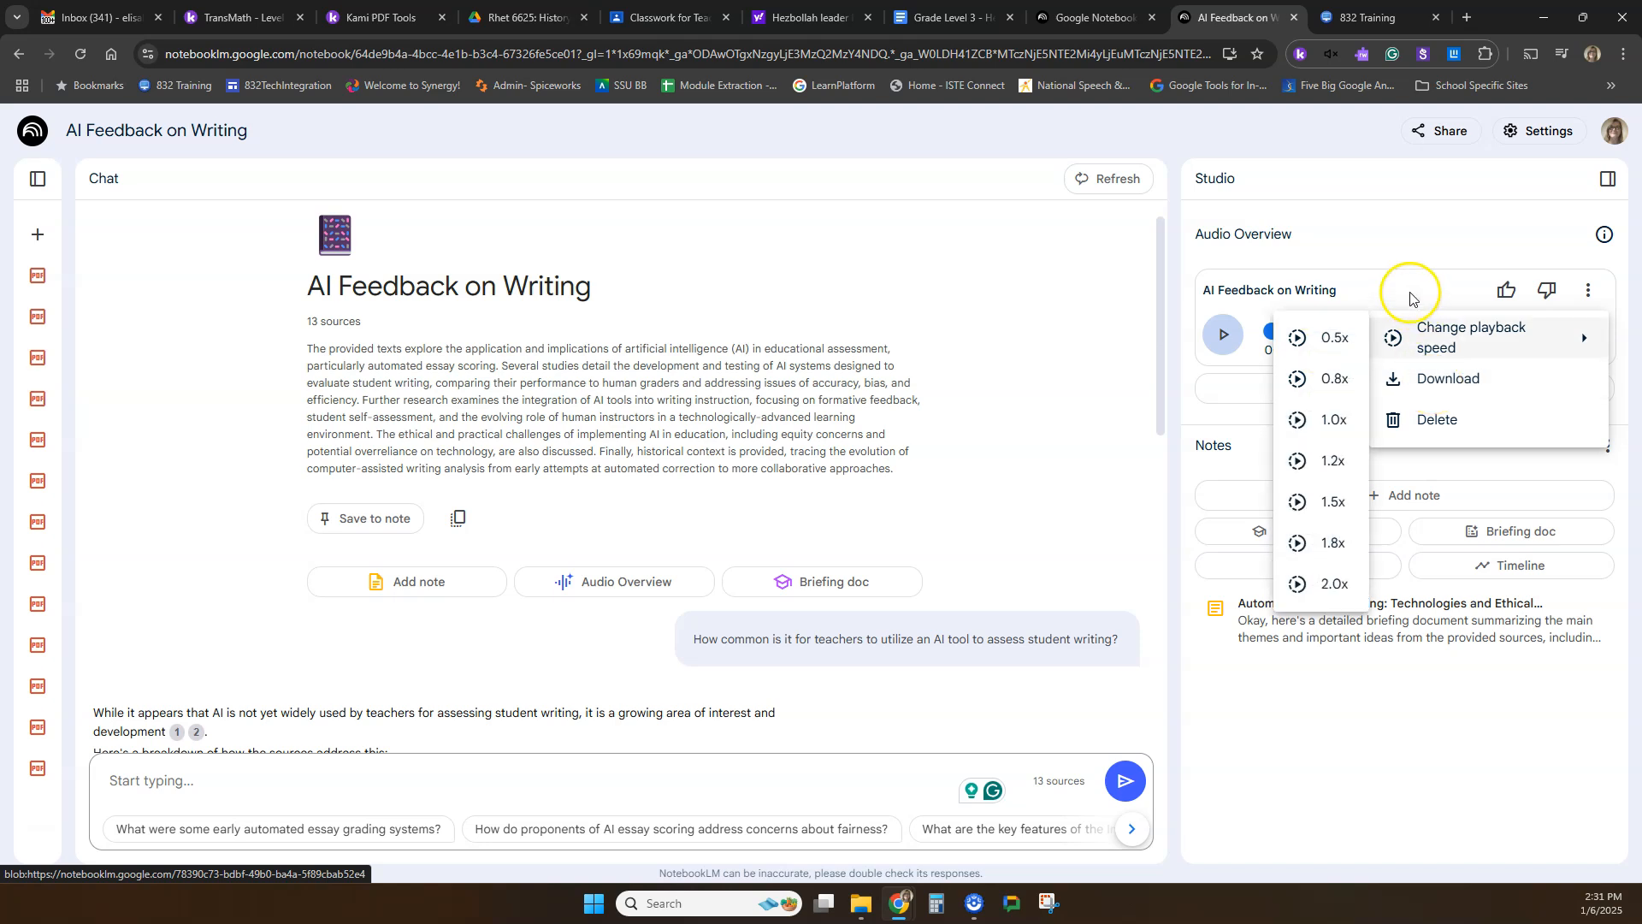
pyautogui.click(1410, 220)
# Delete the existing audio overview and confirm its removal.
pyautogui.click(1589, 290)
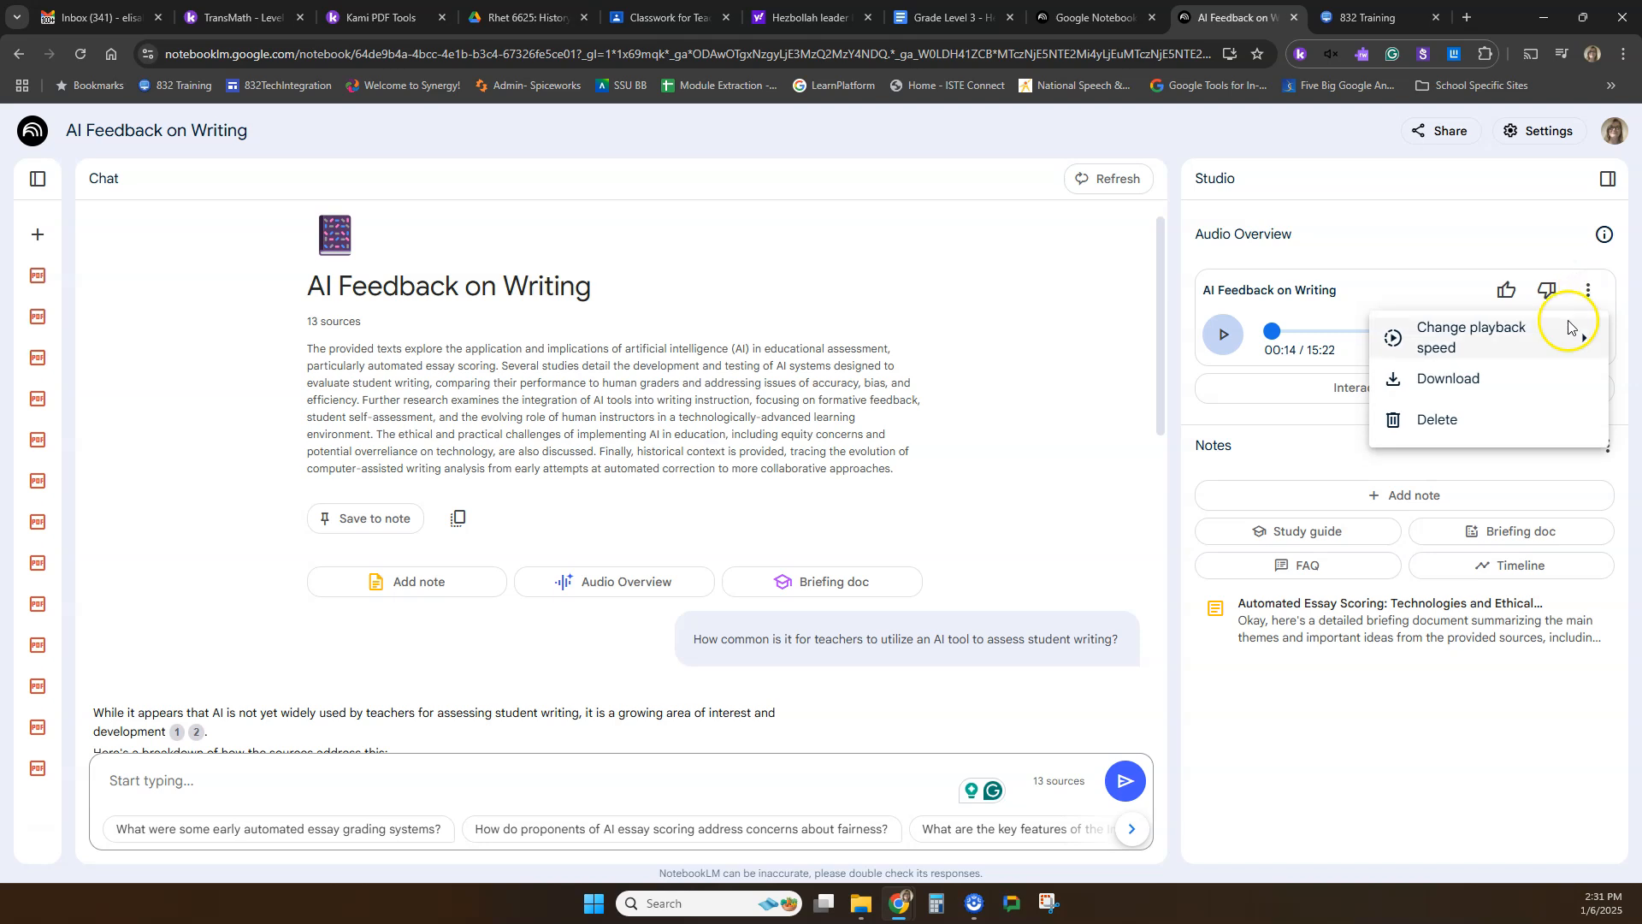
pyautogui.click(1436, 428)
pyautogui.click(875, 528)
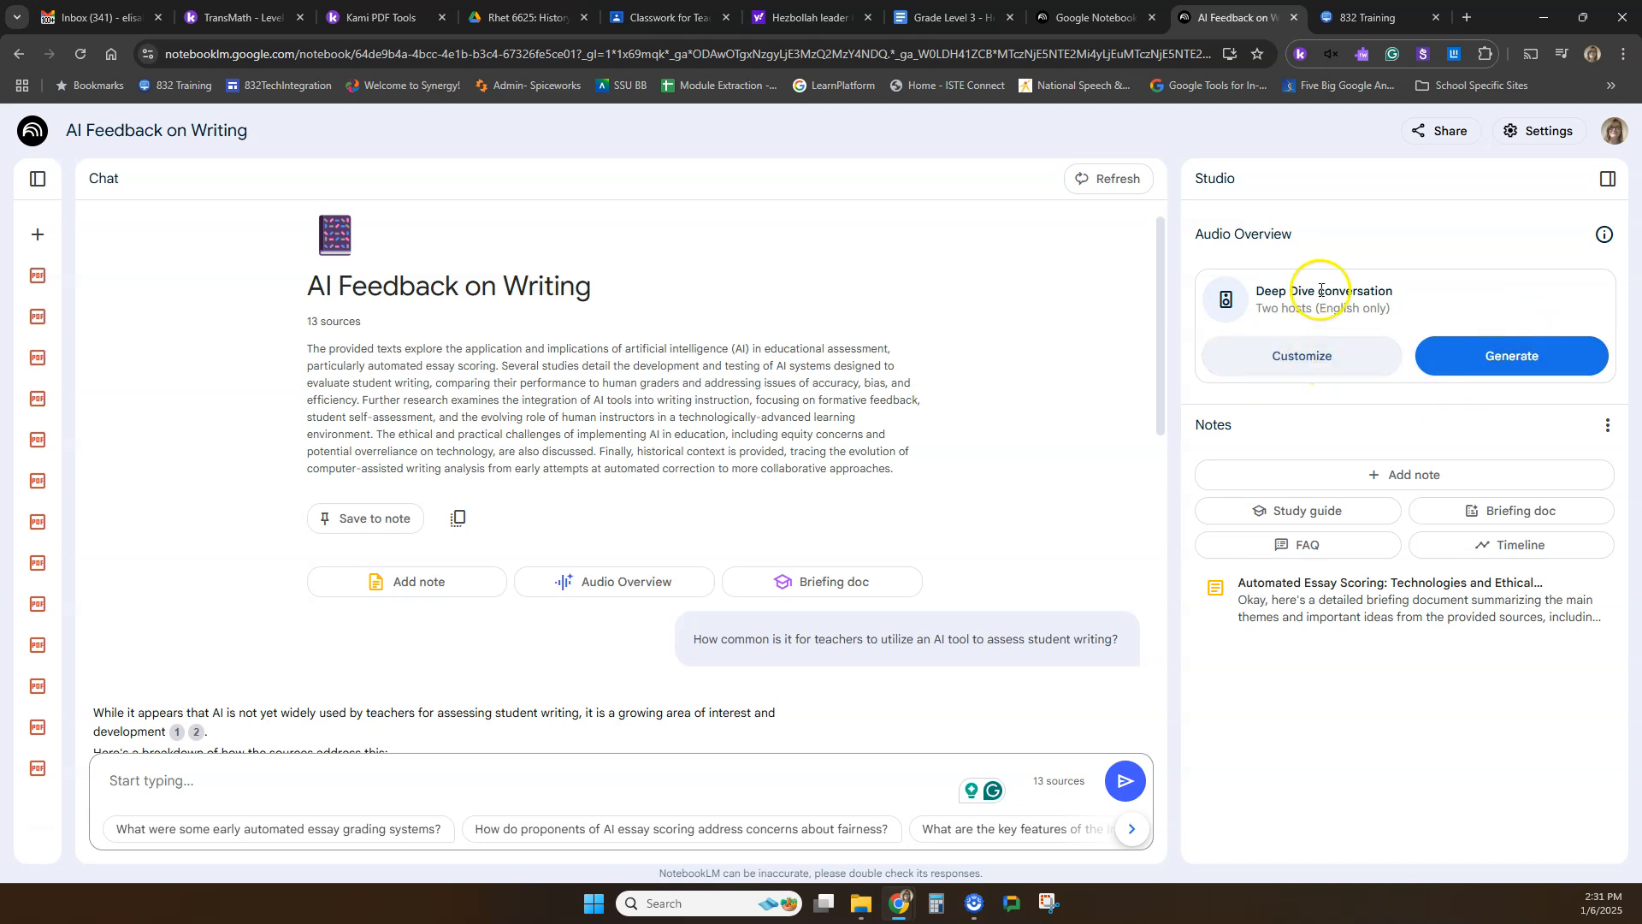
# Generate an audio overview customized with "Please focus on current trends in AI usage for writing teachers, corporate policies of privacy protections from this AI tools".
pyautogui.moveTo(1398, 295); pyautogui.dragTo(1258, 295)
pyautogui.click(1305, 374)
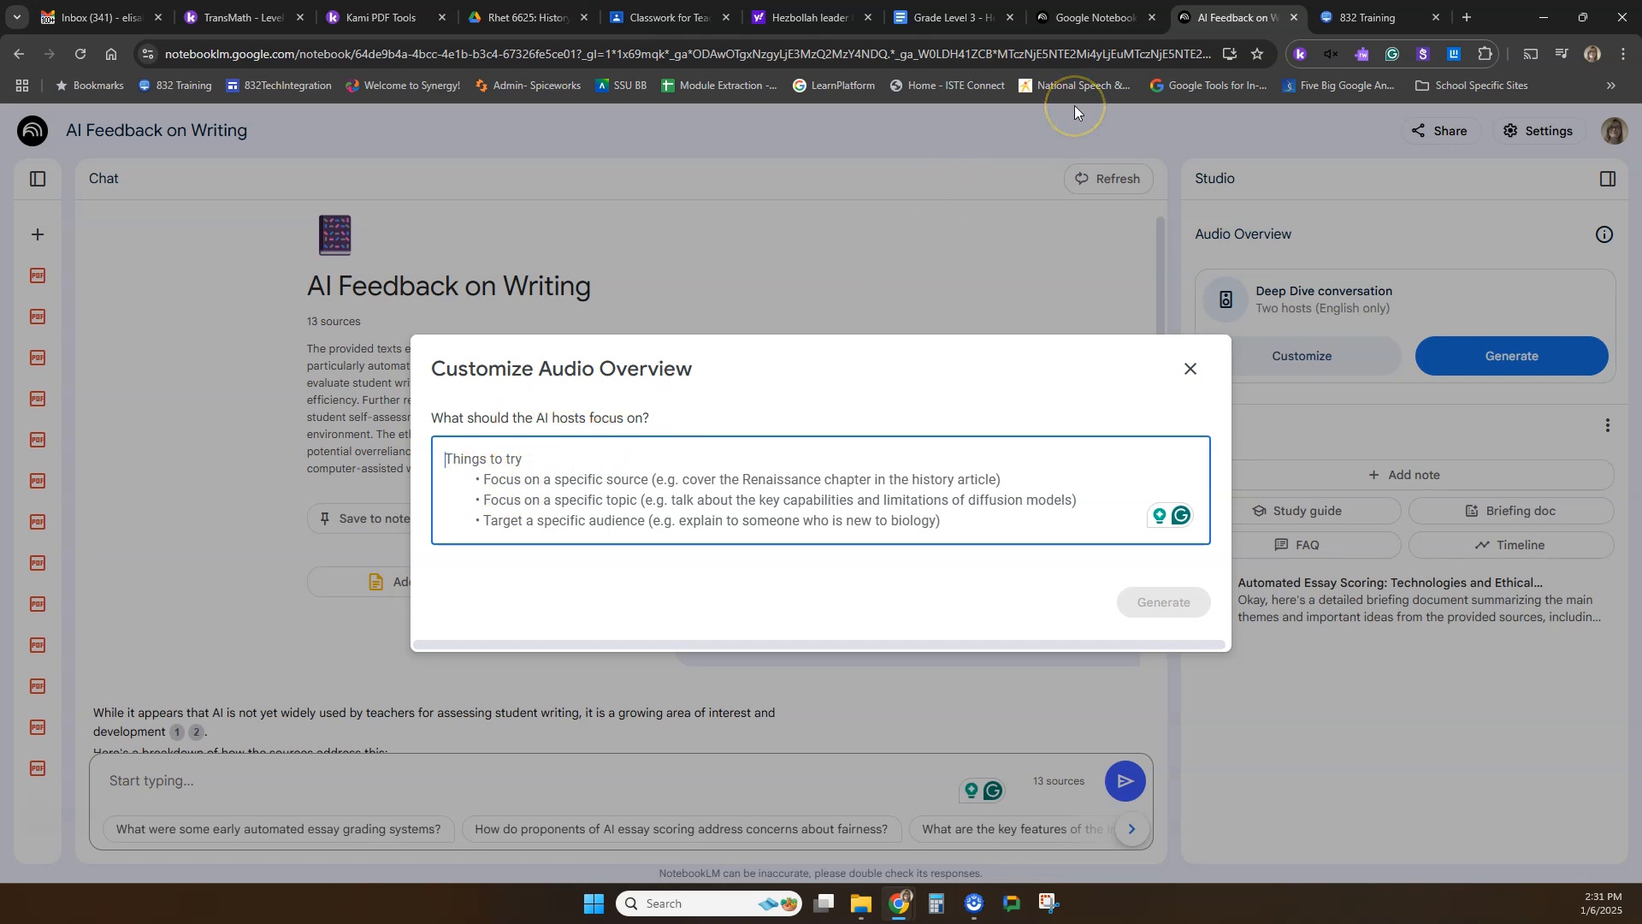
pyautogui.write('Current Tren')
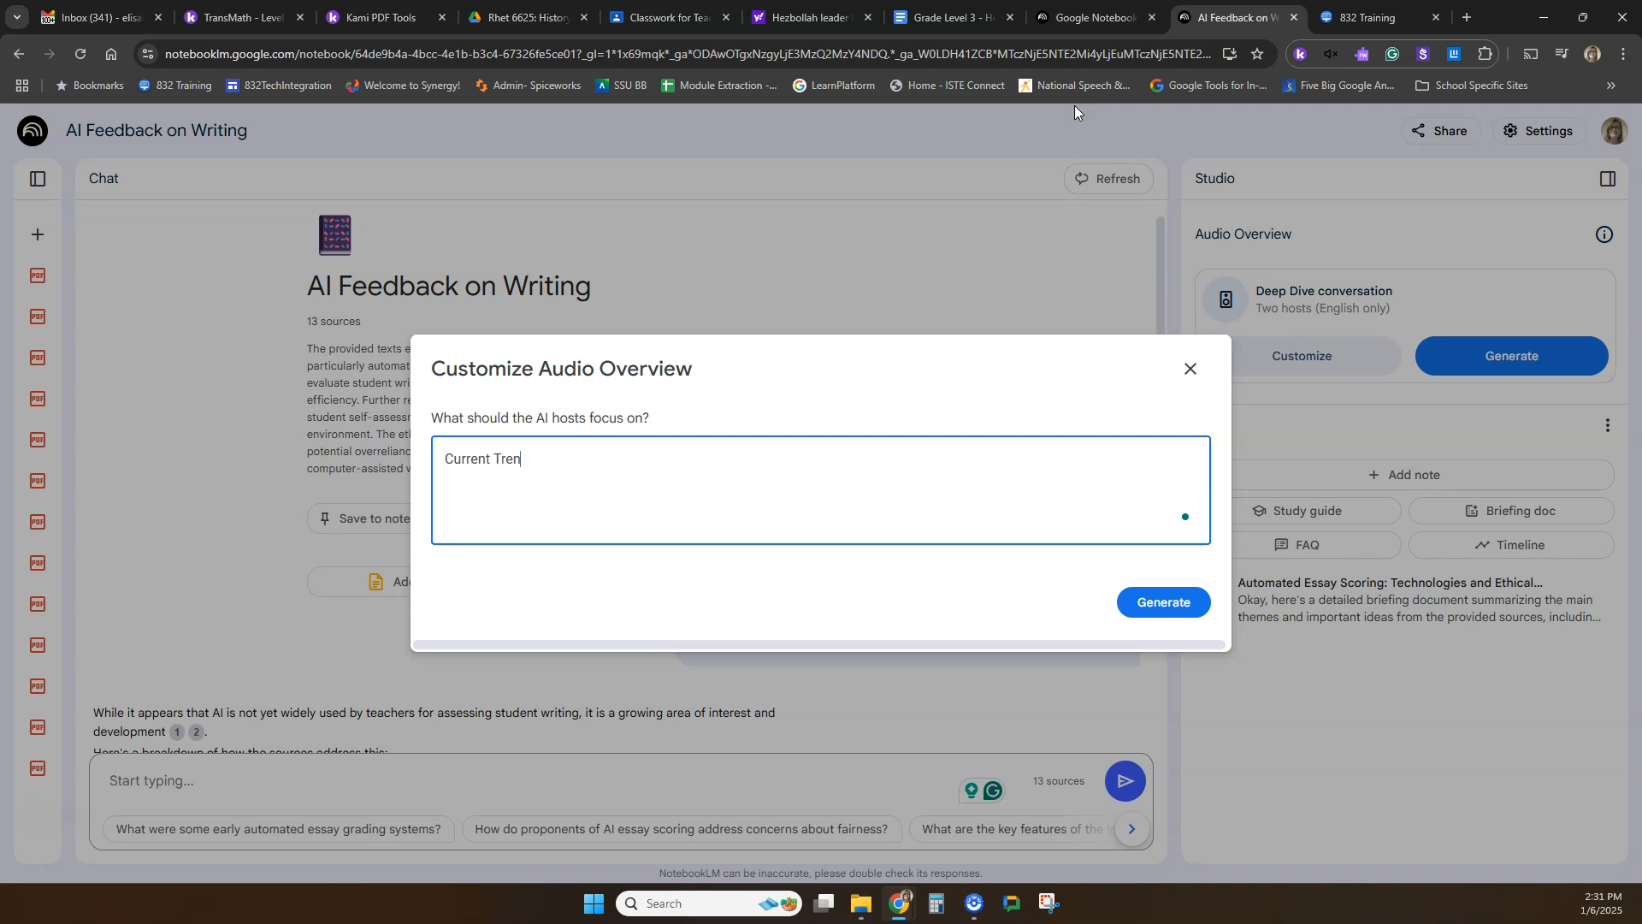
pyautogui.write('ds')
pyautogui.hotkey('ctrl', 'a')
pyautogui.write('Plea')
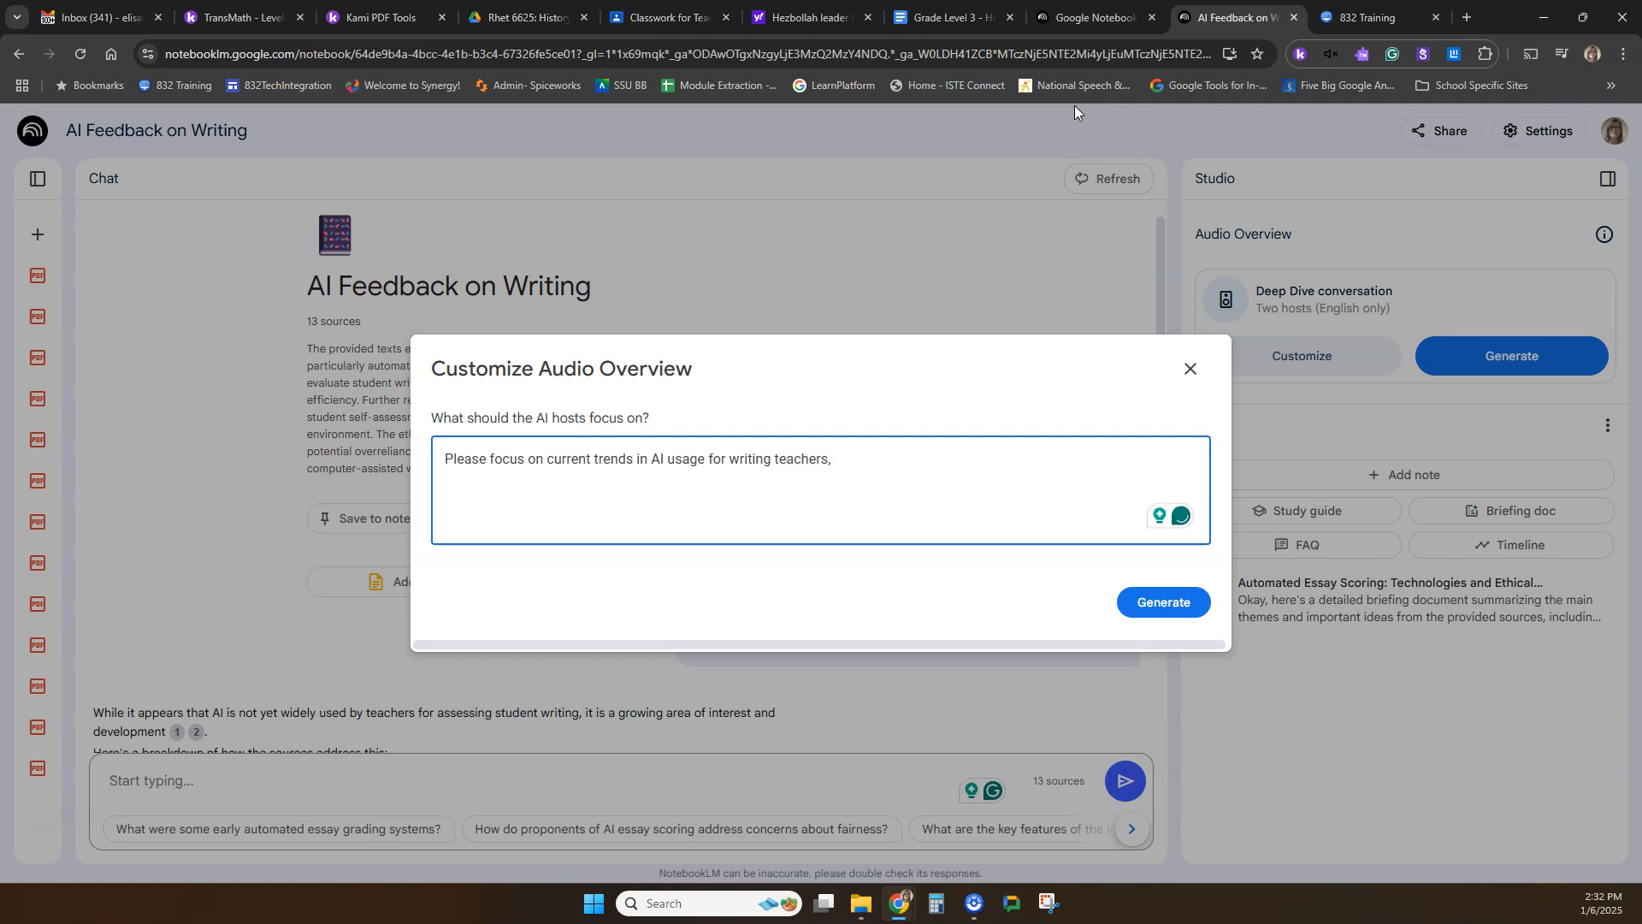
pyautogui.write('orporate policies of privacy protections from this AI tools')
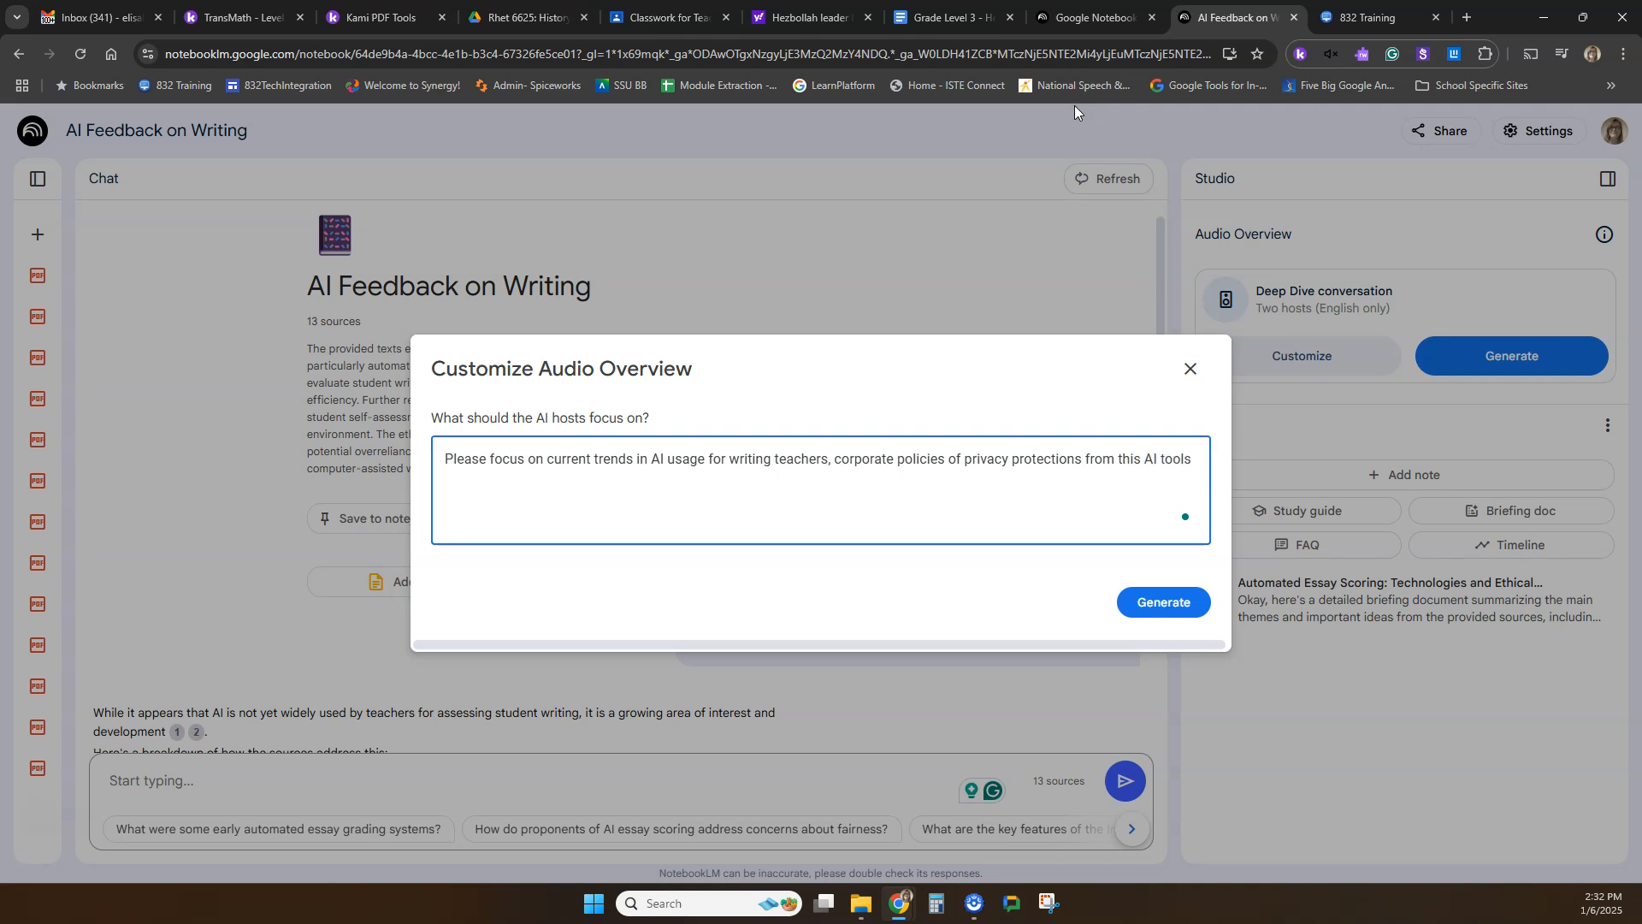
pyautogui.click(1150, 601)
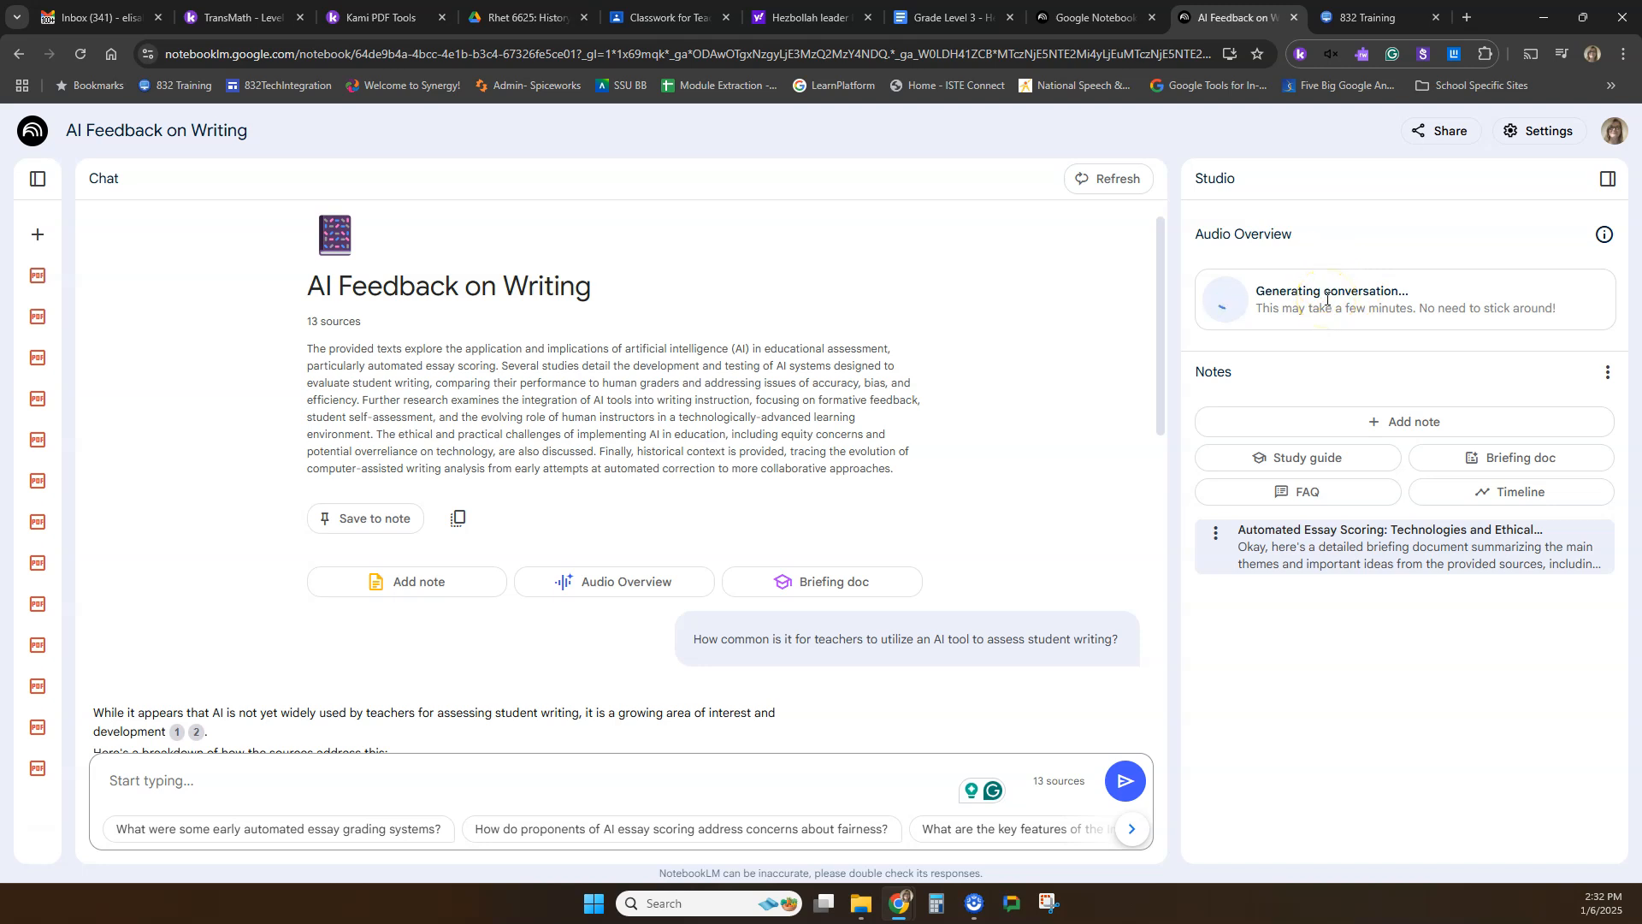
# Generate a study guide from the sources and open the saved note "Automated Essay Scoring: Technologies and Ethical Considerations".
pyautogui.click(1311, 468)
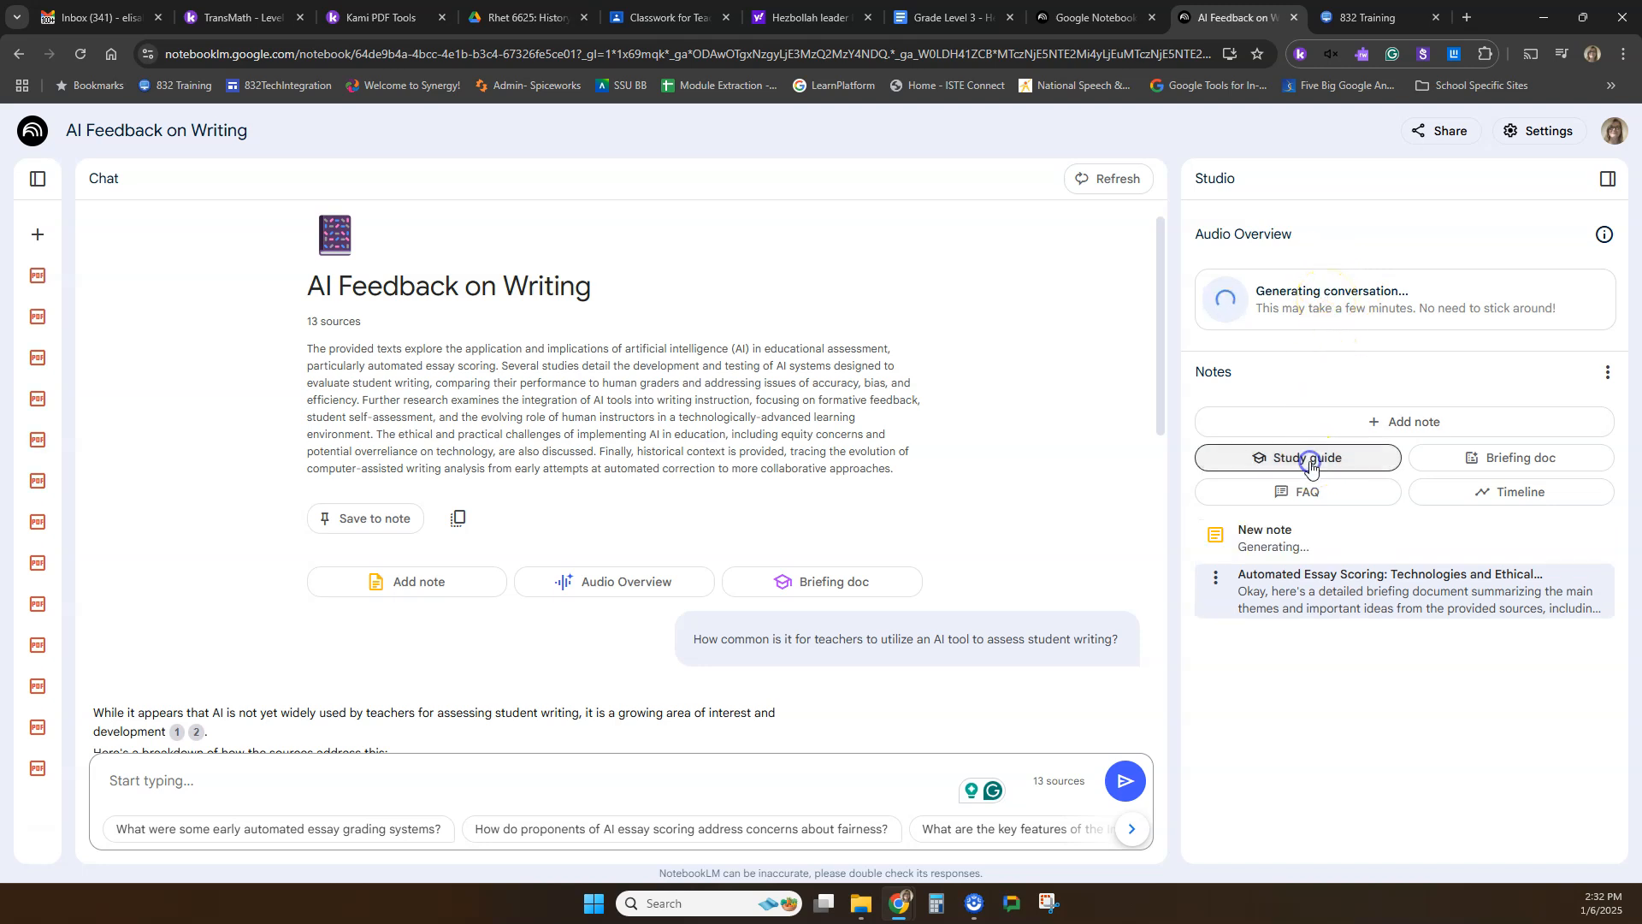
pyautogui.click(1328, 603)
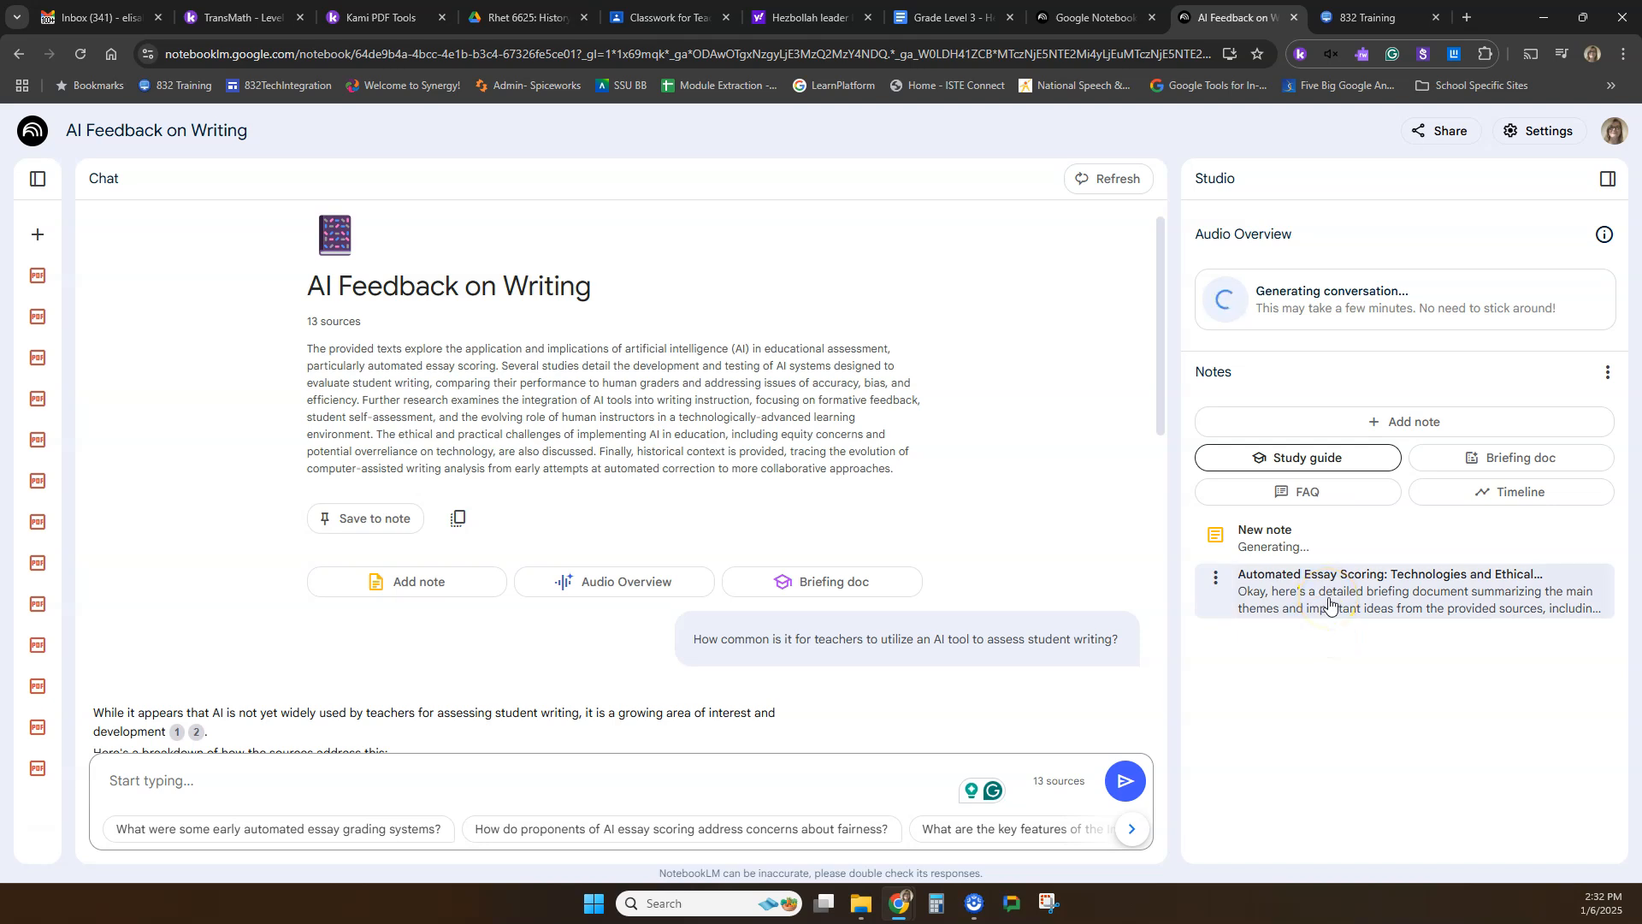
pyautogui.click(1320, 595)
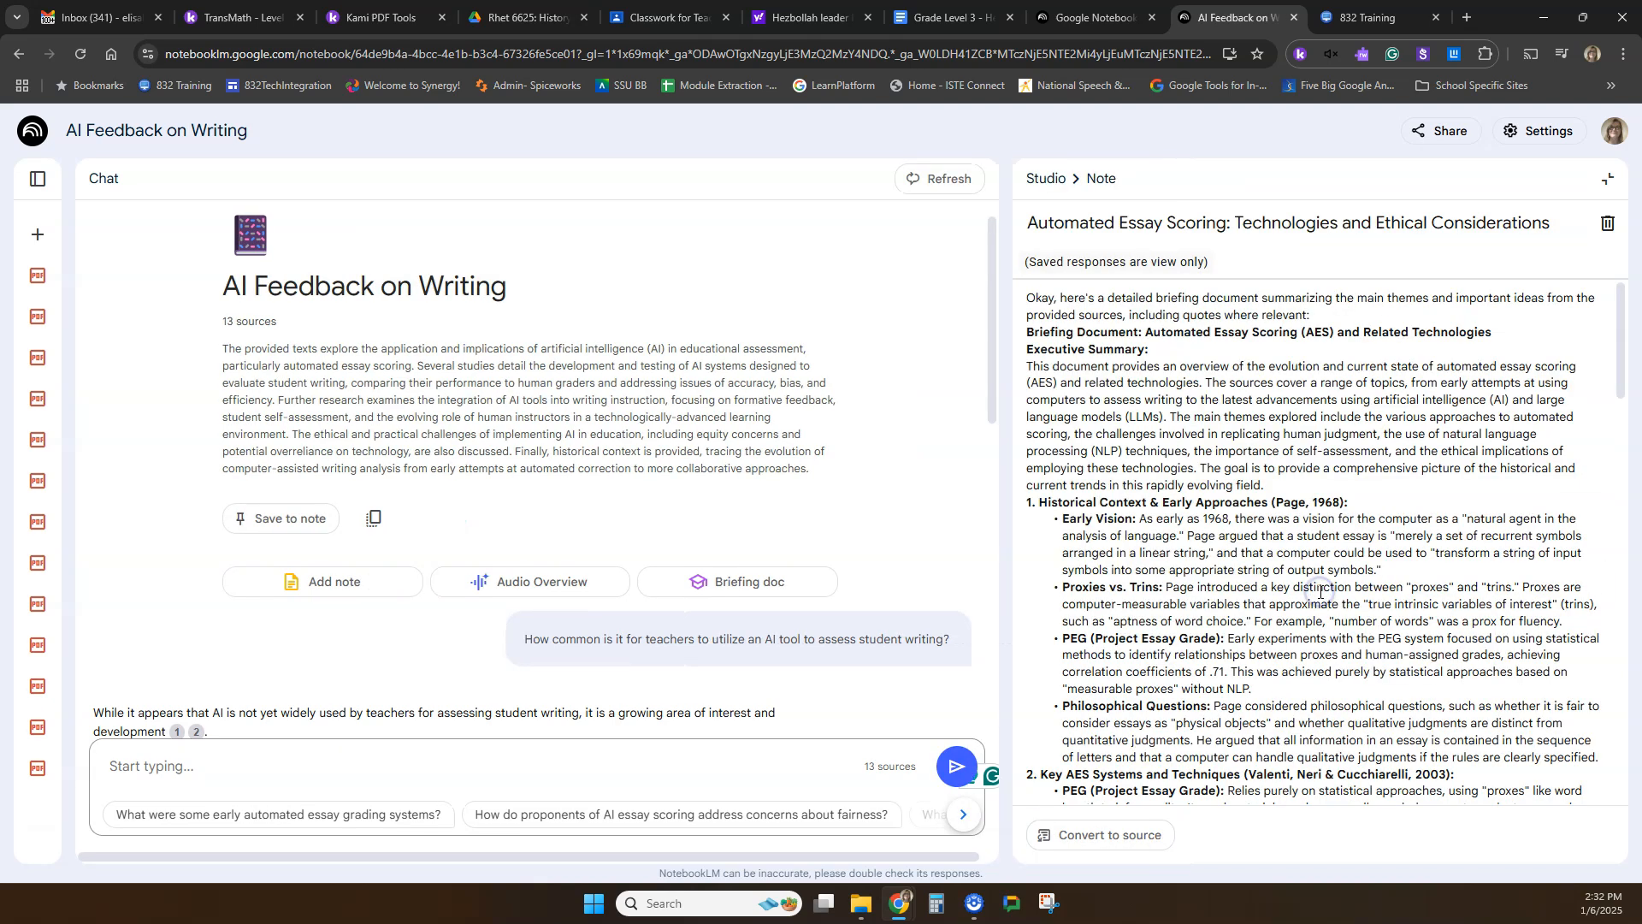
# Read the briefing note through its conclusion and highlight the in-text source references in its Natural Language Processing and Machine Learning section.
pyautogui.scroll(-10, 1123, 366)
pyautogui.scroll(-8, 1123, 365)
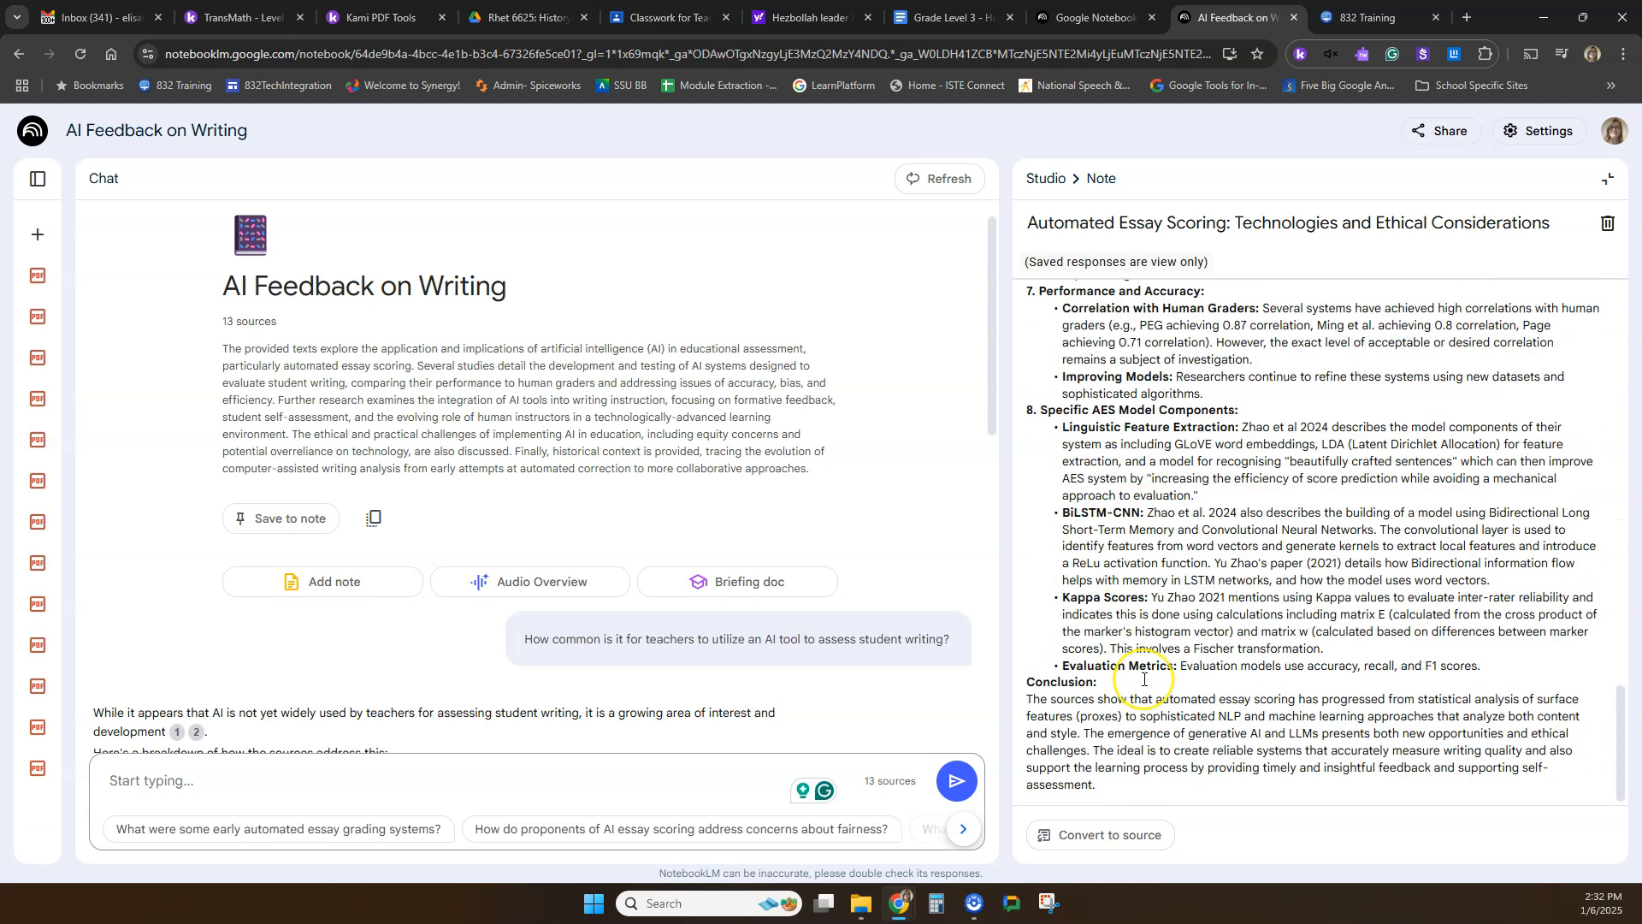
pyautogui.scroll(8, 1143, 678)
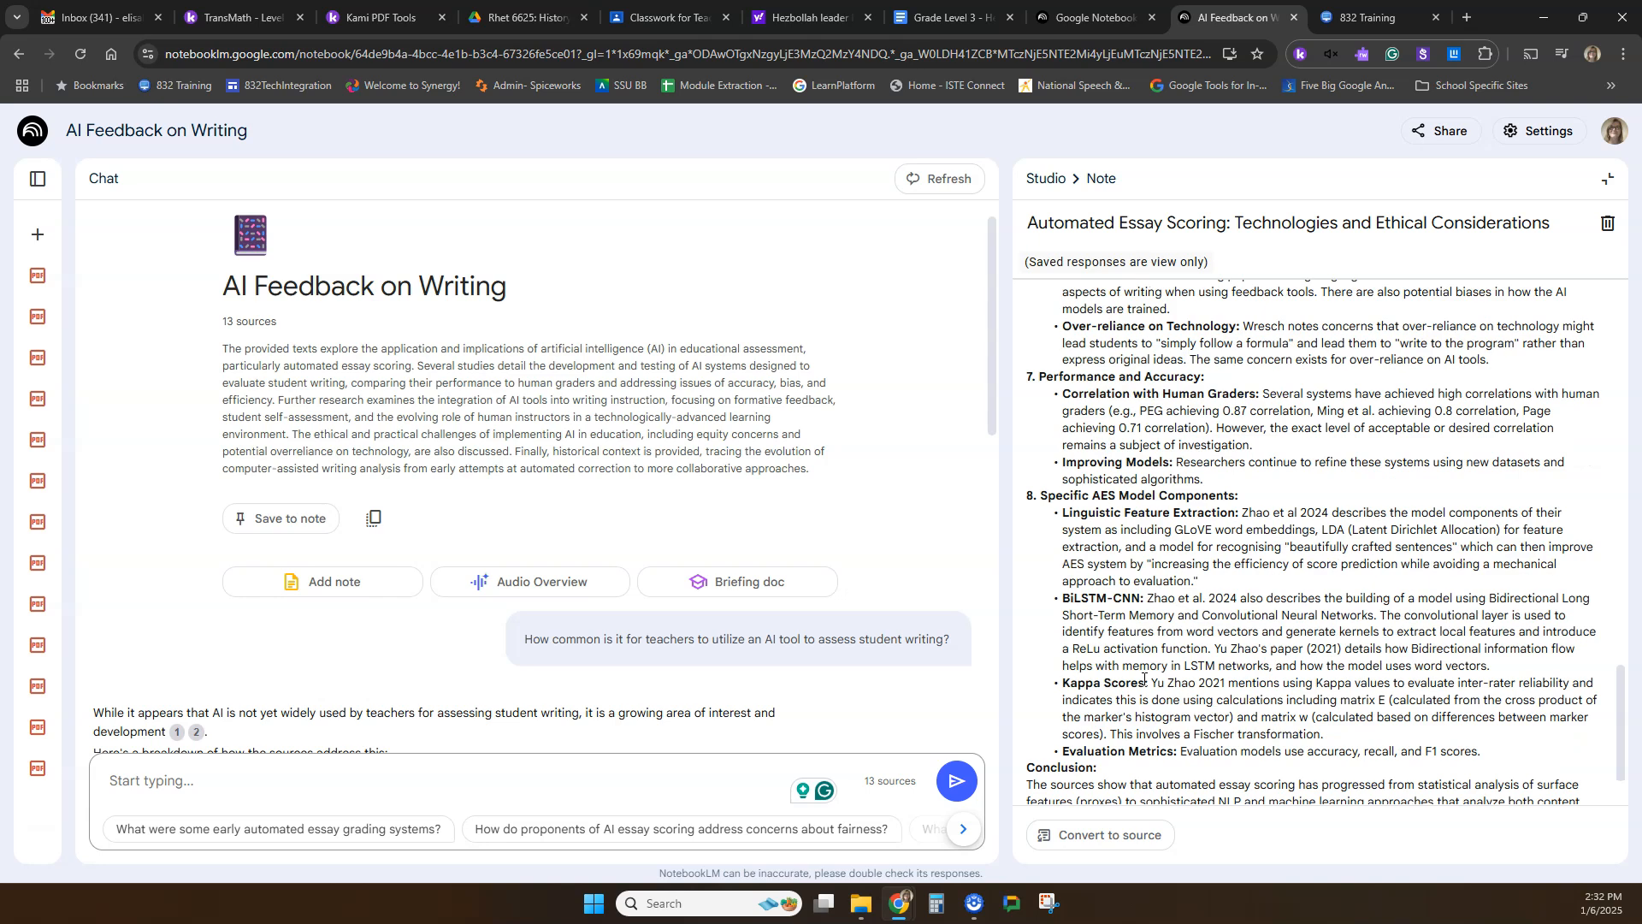
pyautogui.scroll(3, 1143, 679)
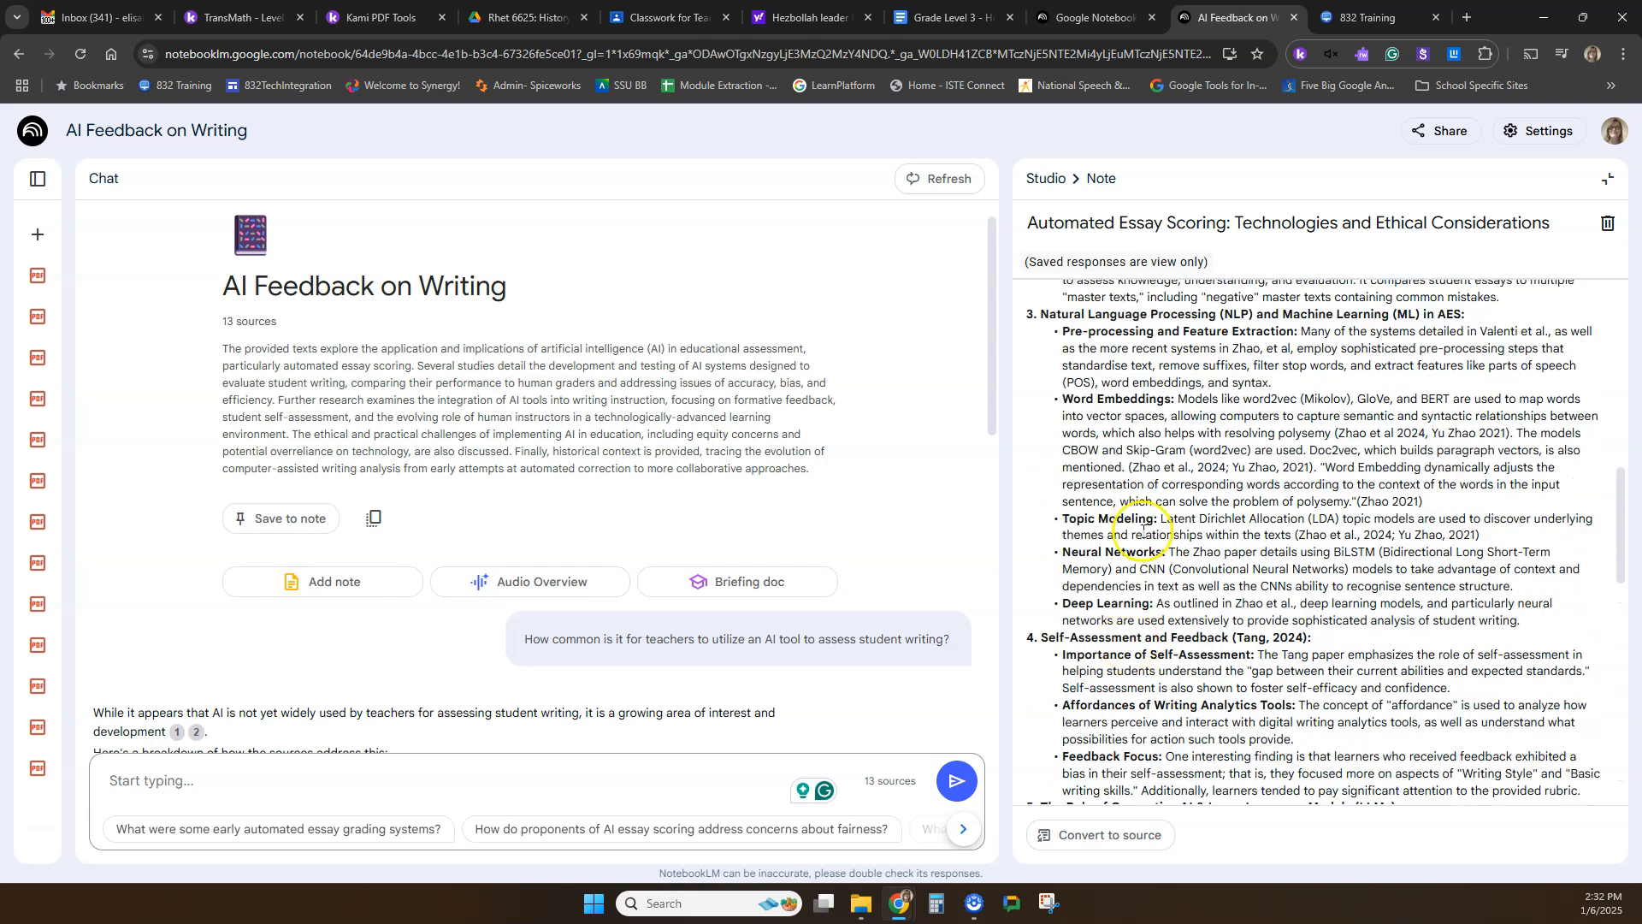
pyautogui.moveTo(1482, 535); pyautogui.dragTo(1301, 534)
pyautogui.moveTo(1423, 501); pyautogui.dragTo(1357, 503)
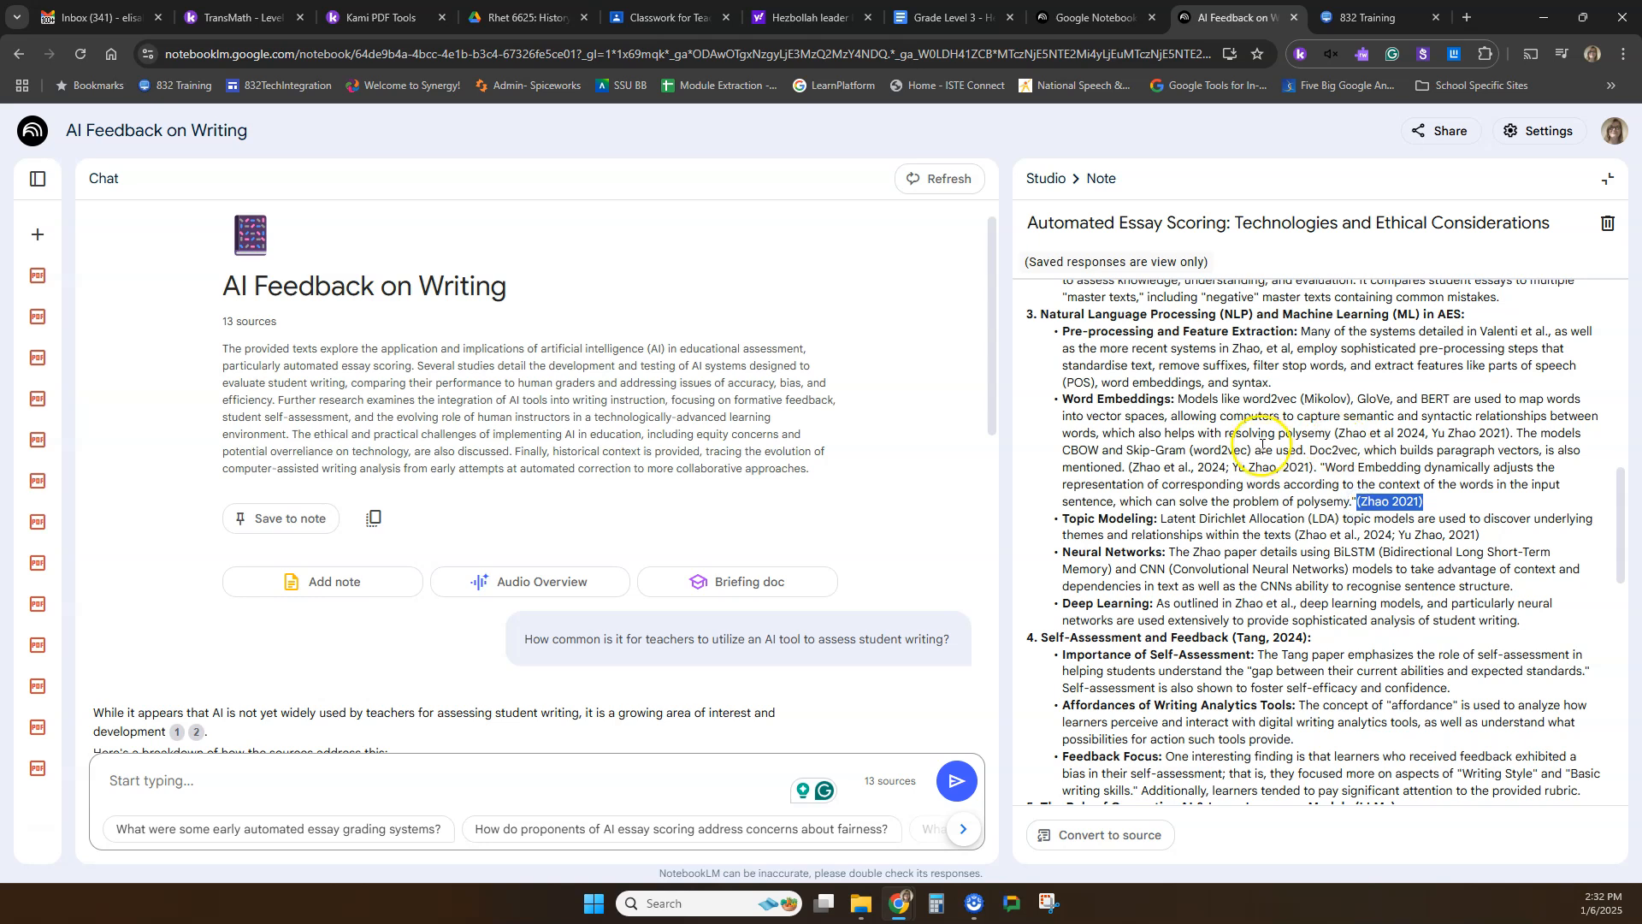
# Expand the sources list to compare its entries with the briefing note's citations, and close the note.
pyautogui.click(1340, 401)
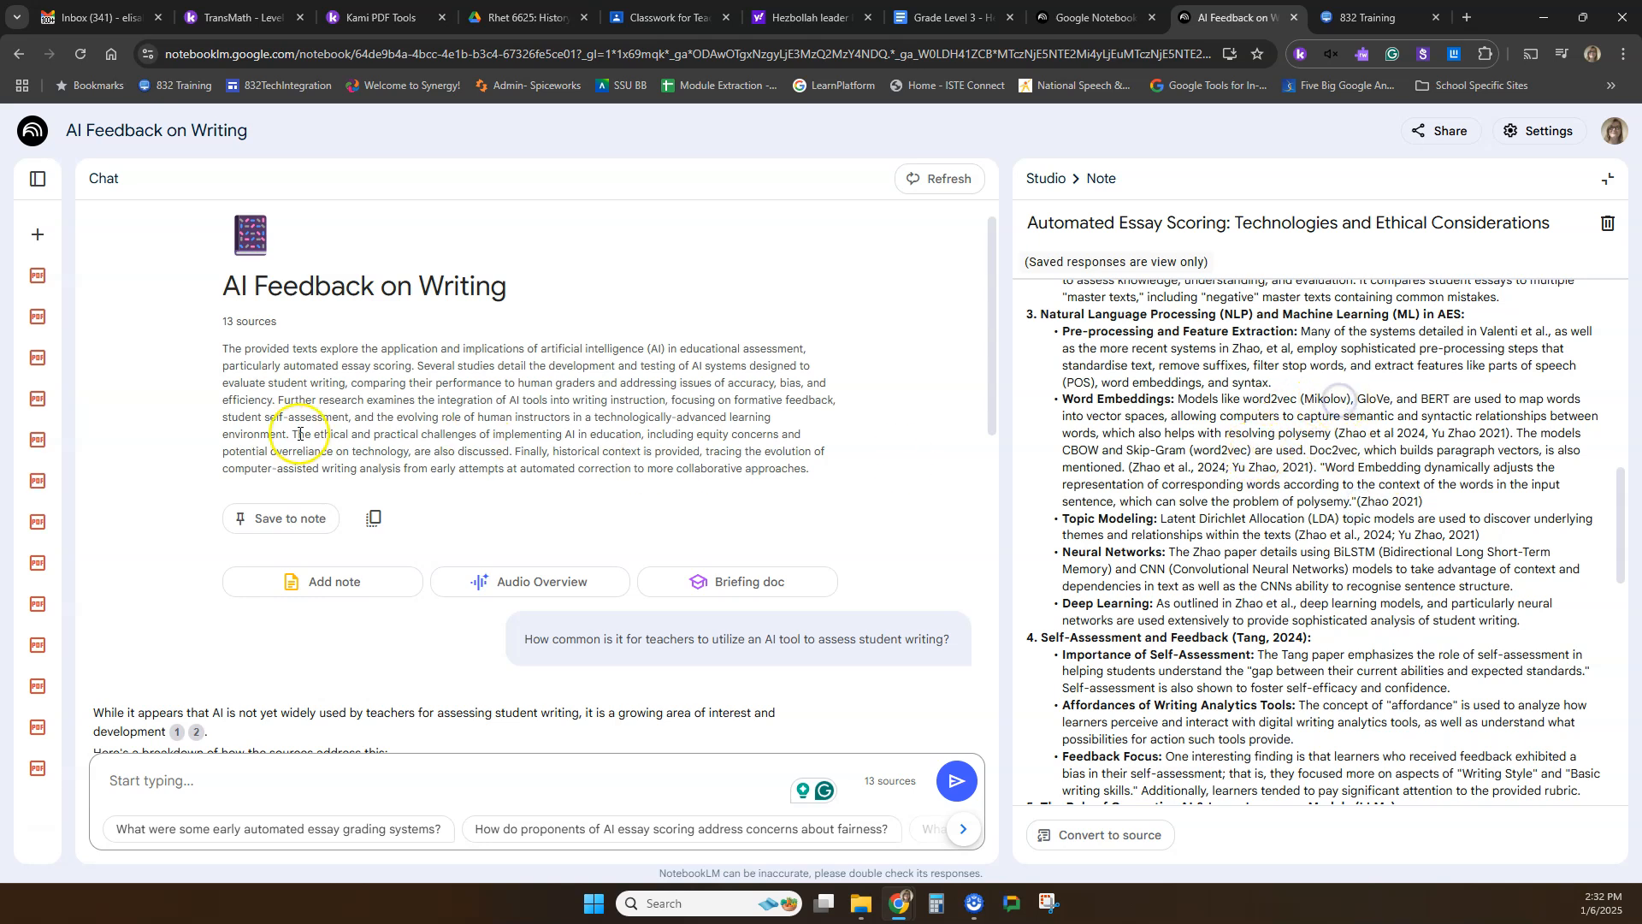
pyautogui.click(38, 179)
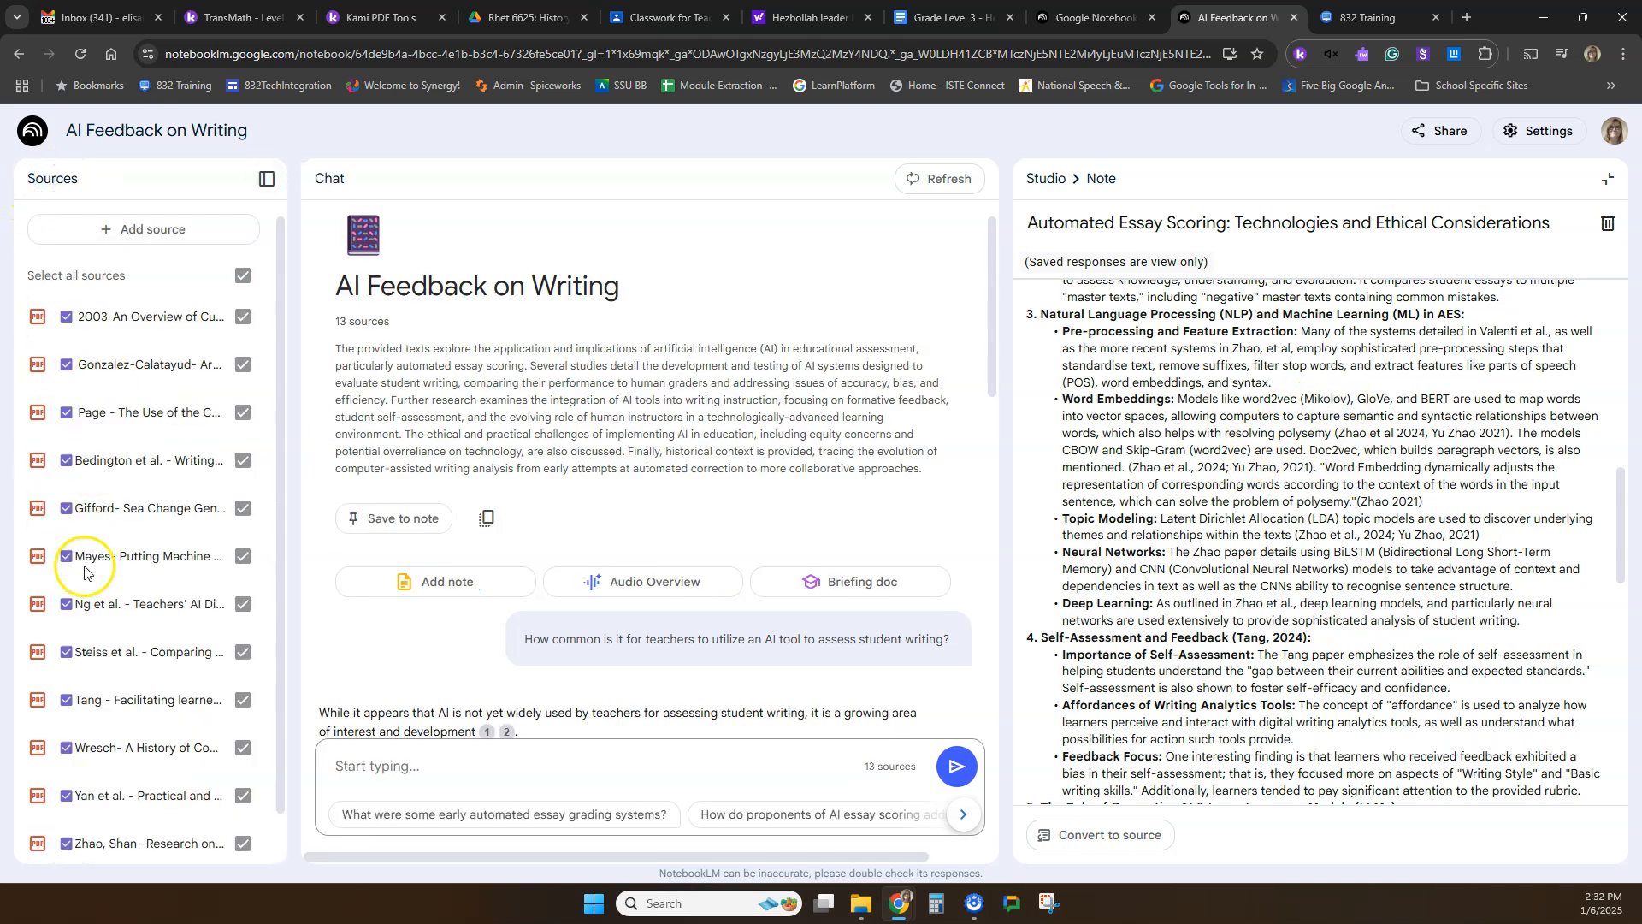
pyautogui.scroll(-1, 90, 633)
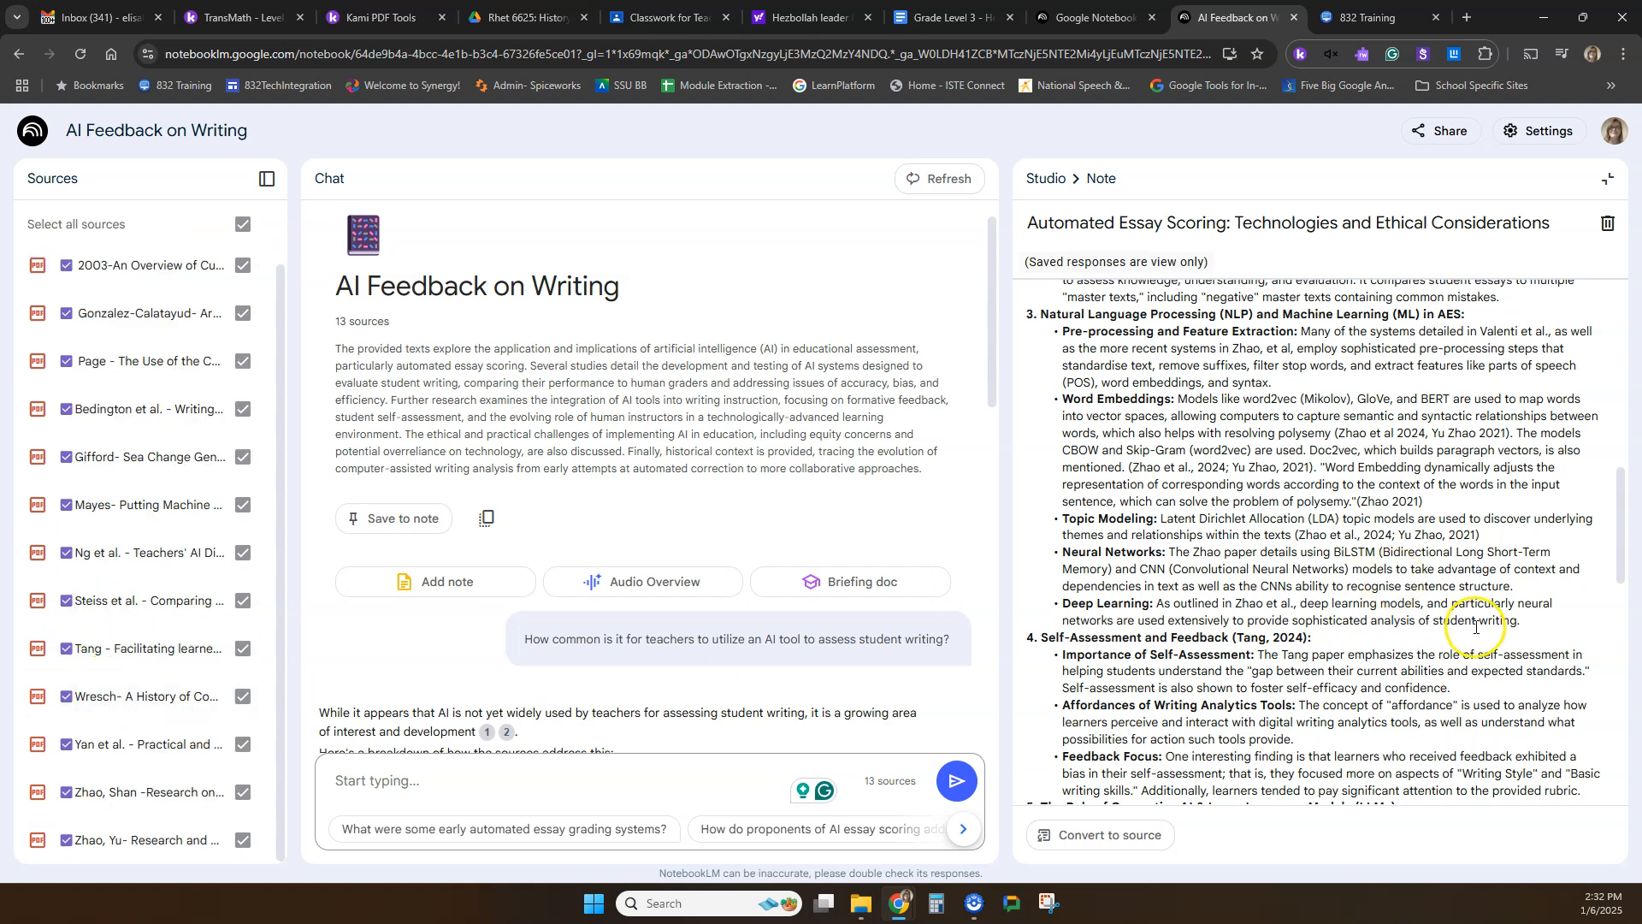
pyautogui.scroll(1, 180, 625)
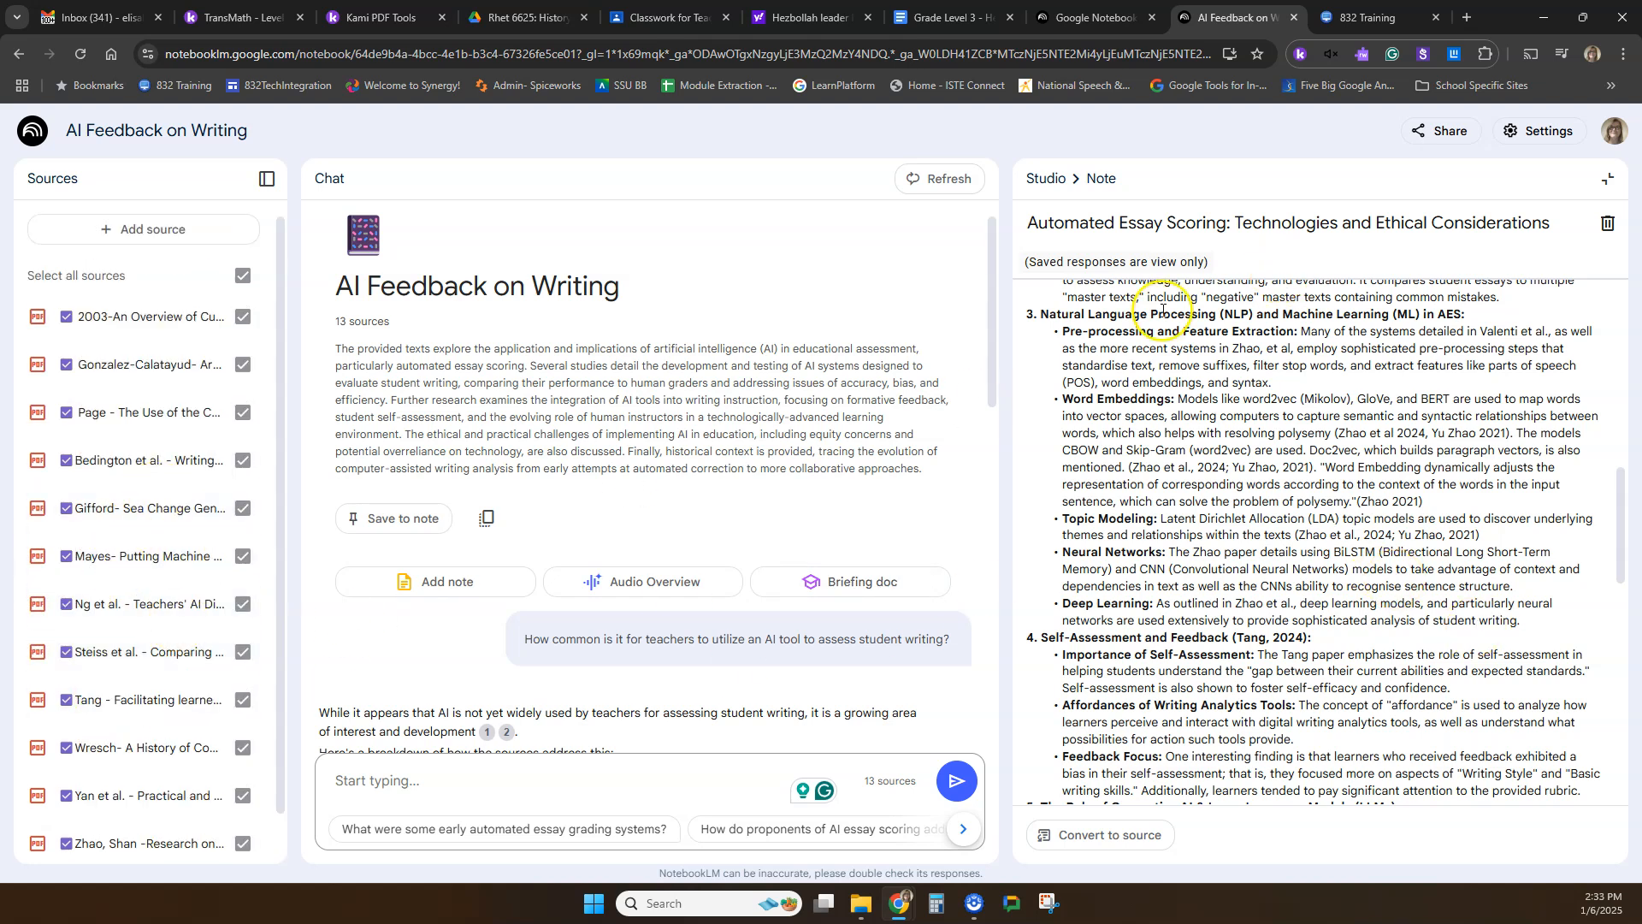
pyautogui.scroll(4, 1304, 325)
pyautogui.scroll(5, 1165, 346)
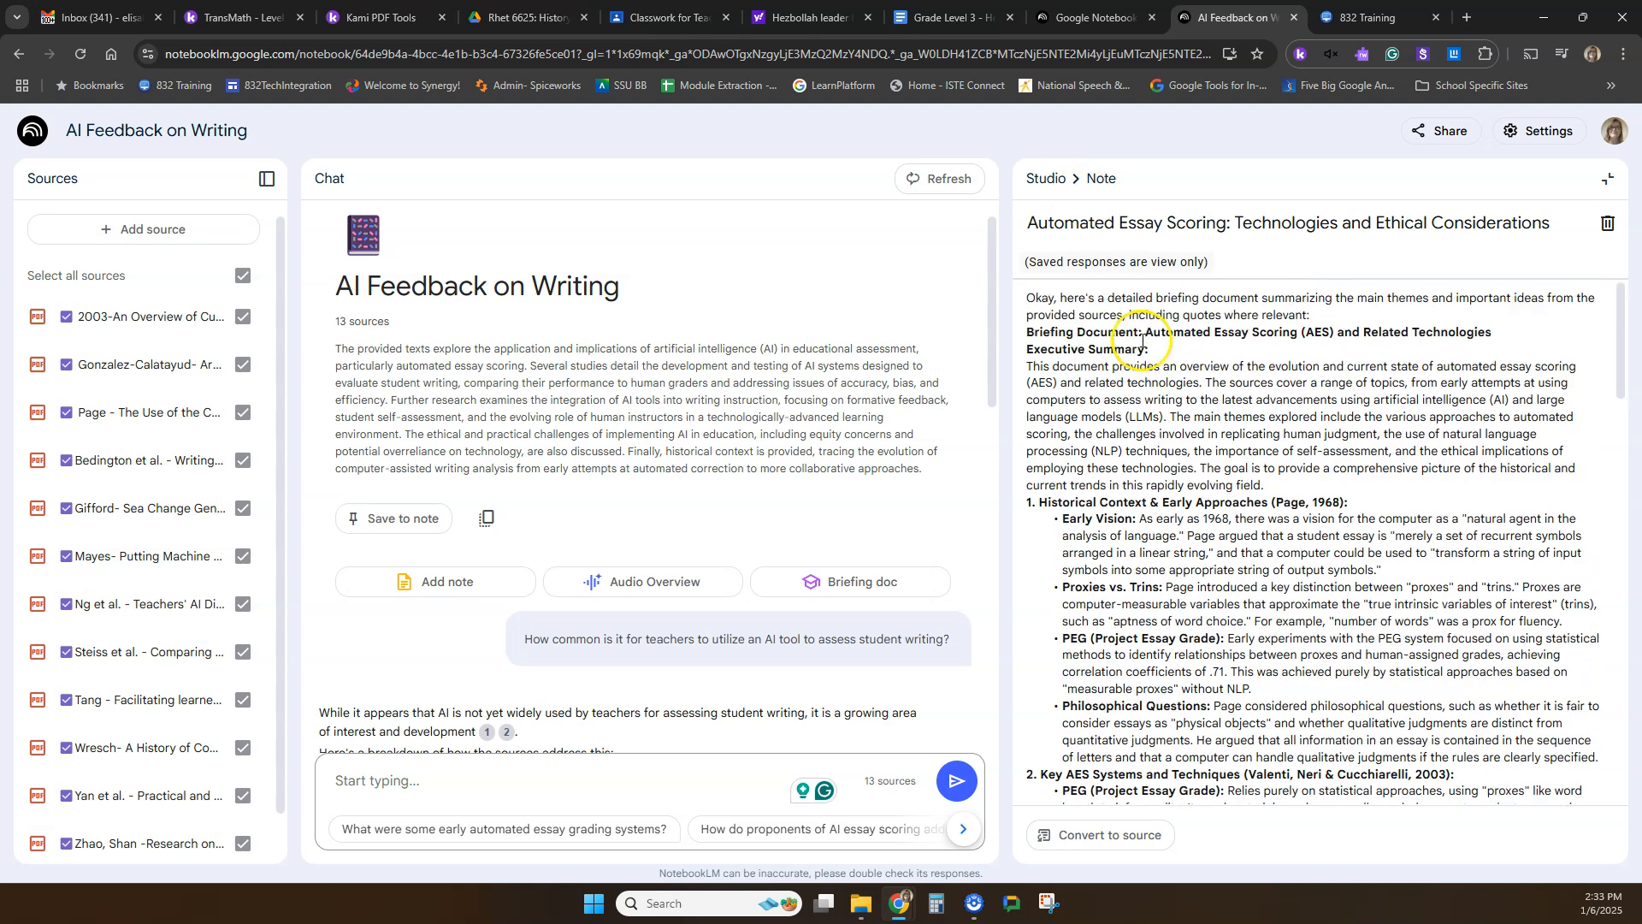
pyautogui.click(1608, 179)
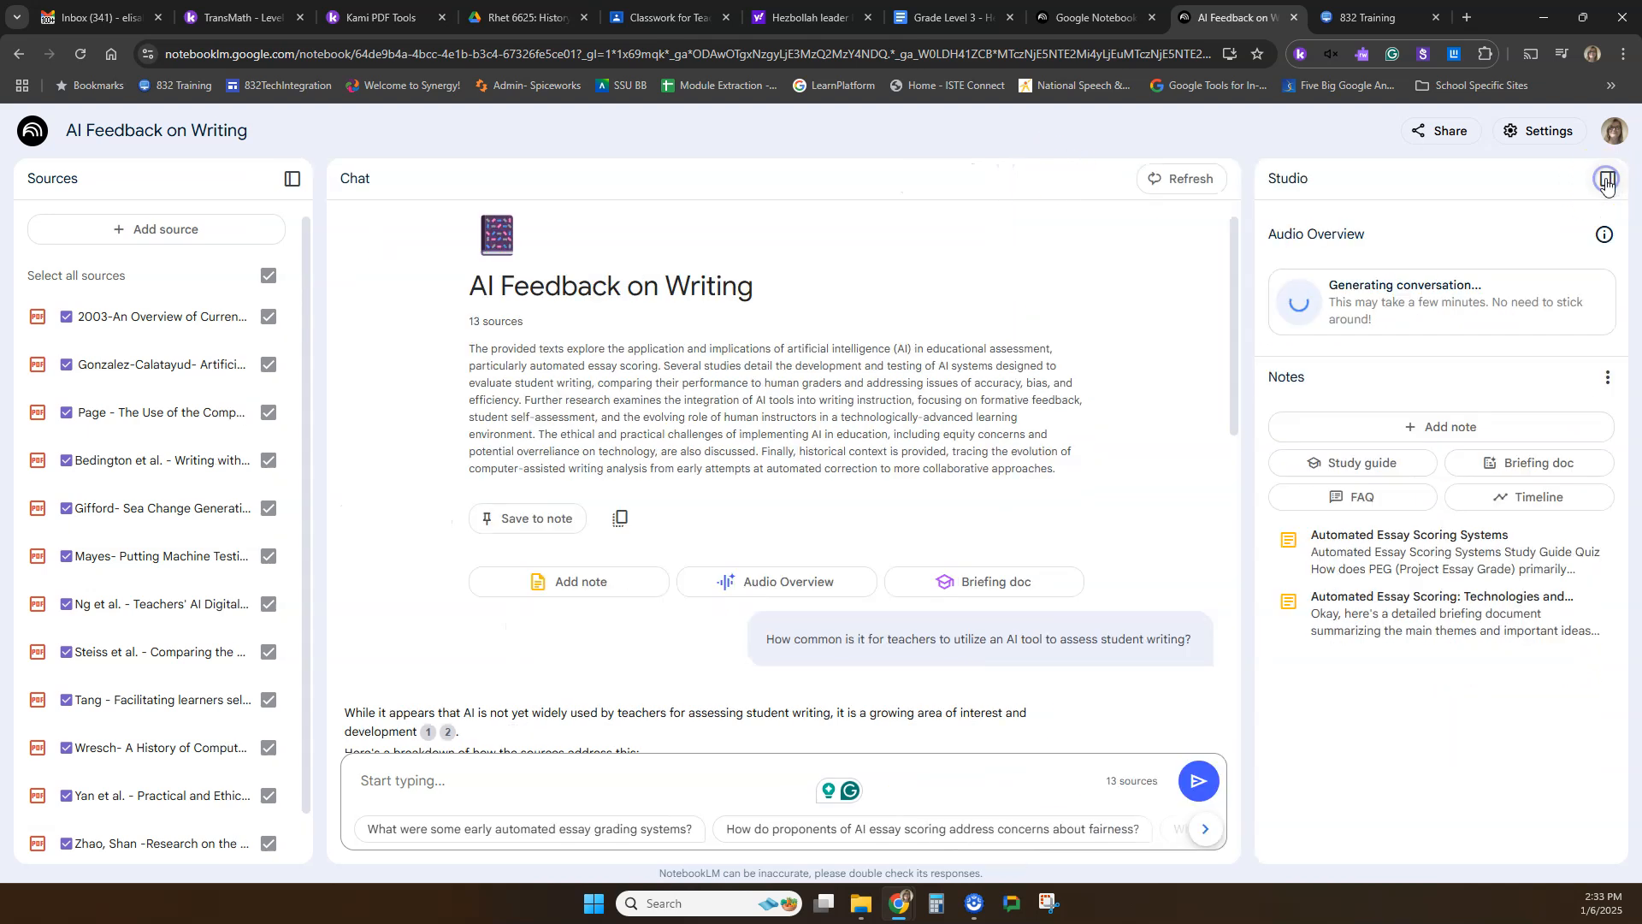
# Generate a new briefing doc from the sources, skim it through its conclusion, and close it.
pyautogui.click(1529, 466)
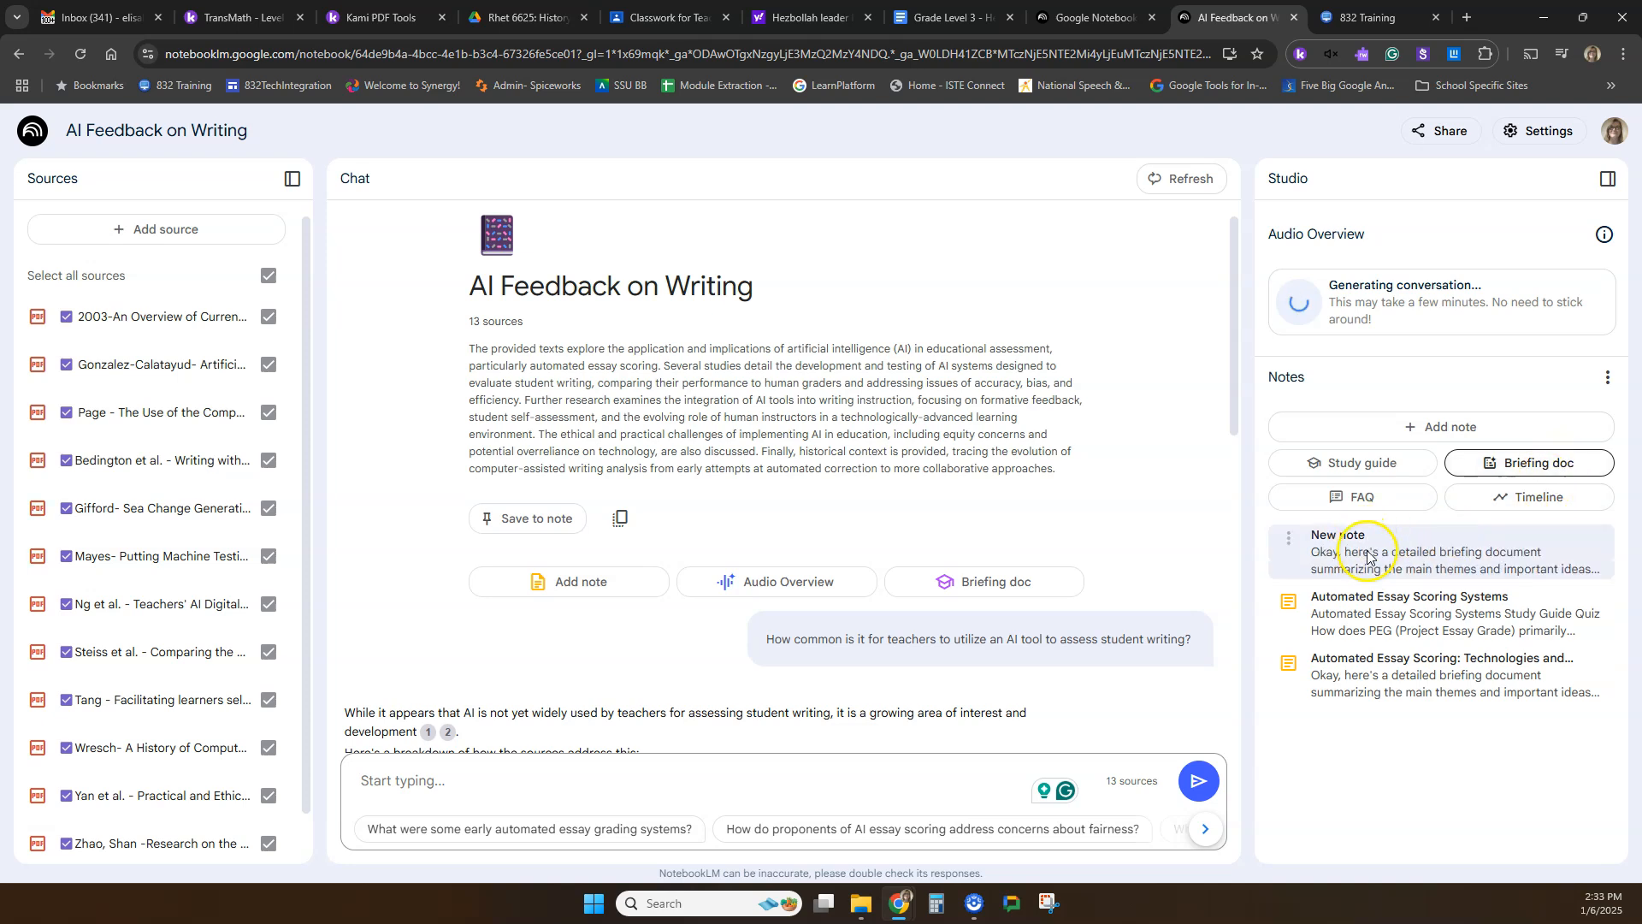
pyautogui.click(1448, 554)
pyautogui.scroll(-10, 1349, 514)
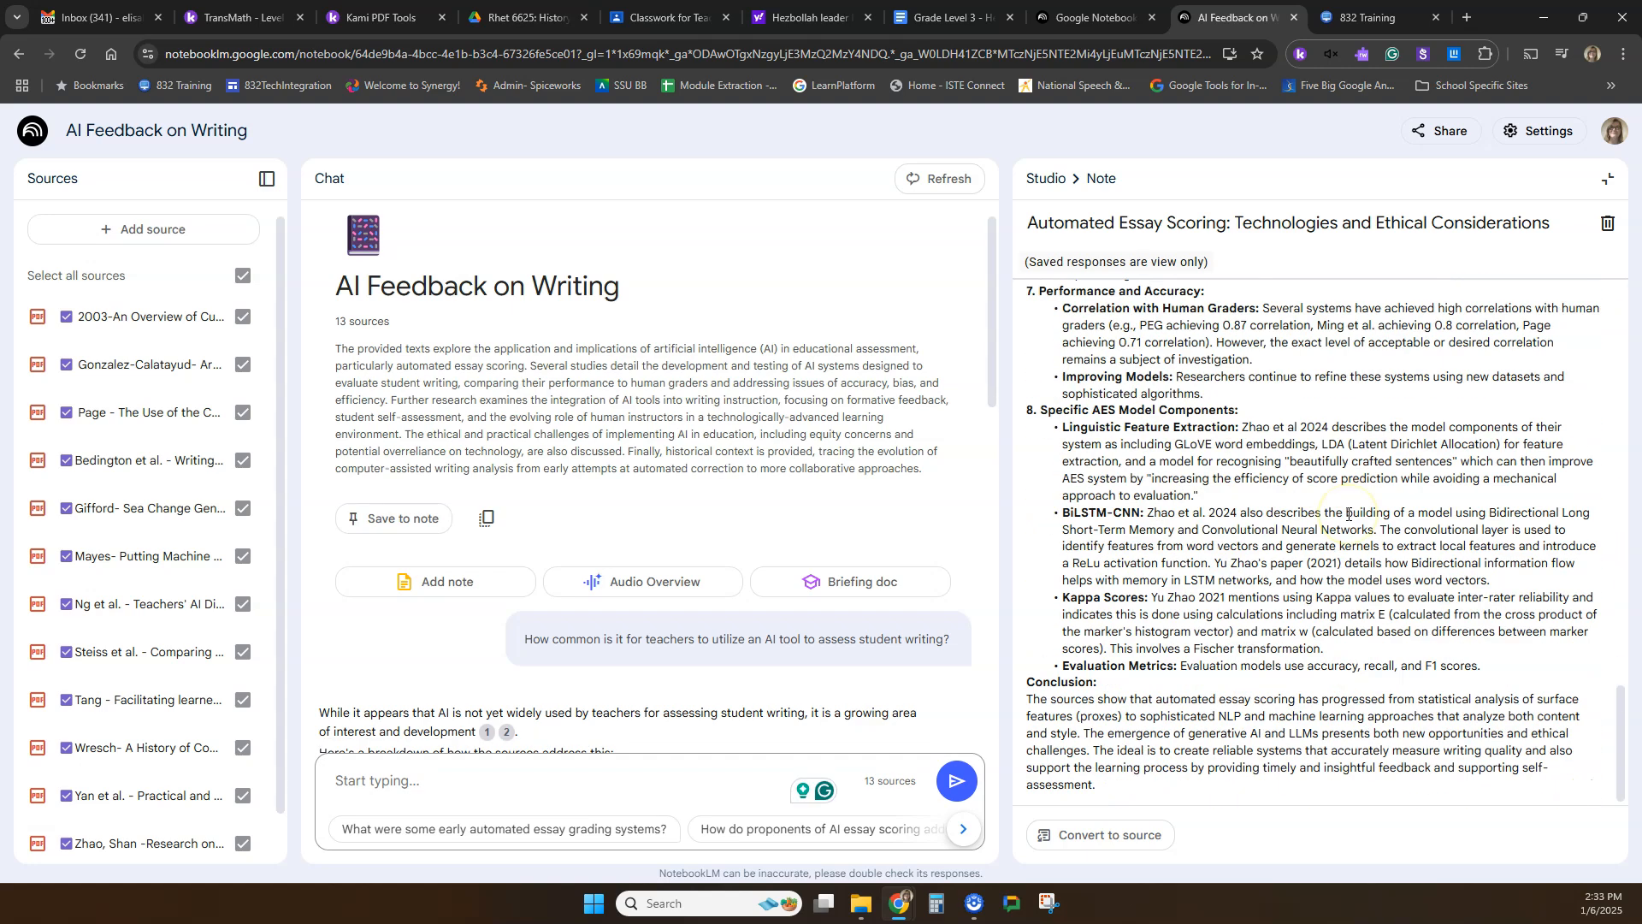
pyautogui.scroll(10, 1147, 599)
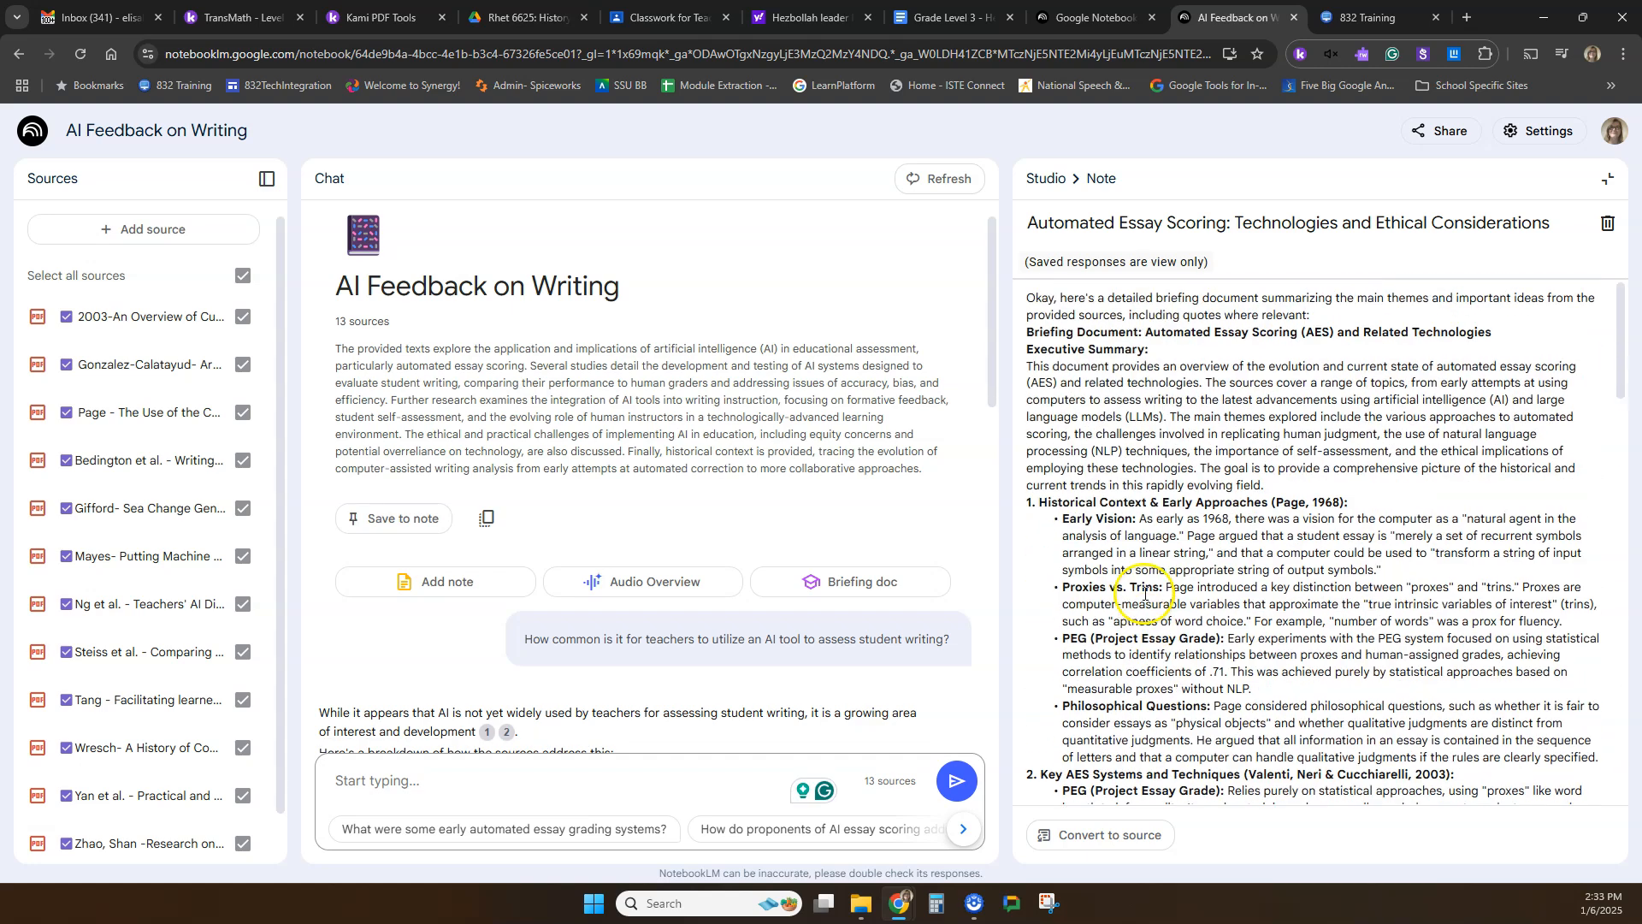
pyautogui.click(1608, 178)
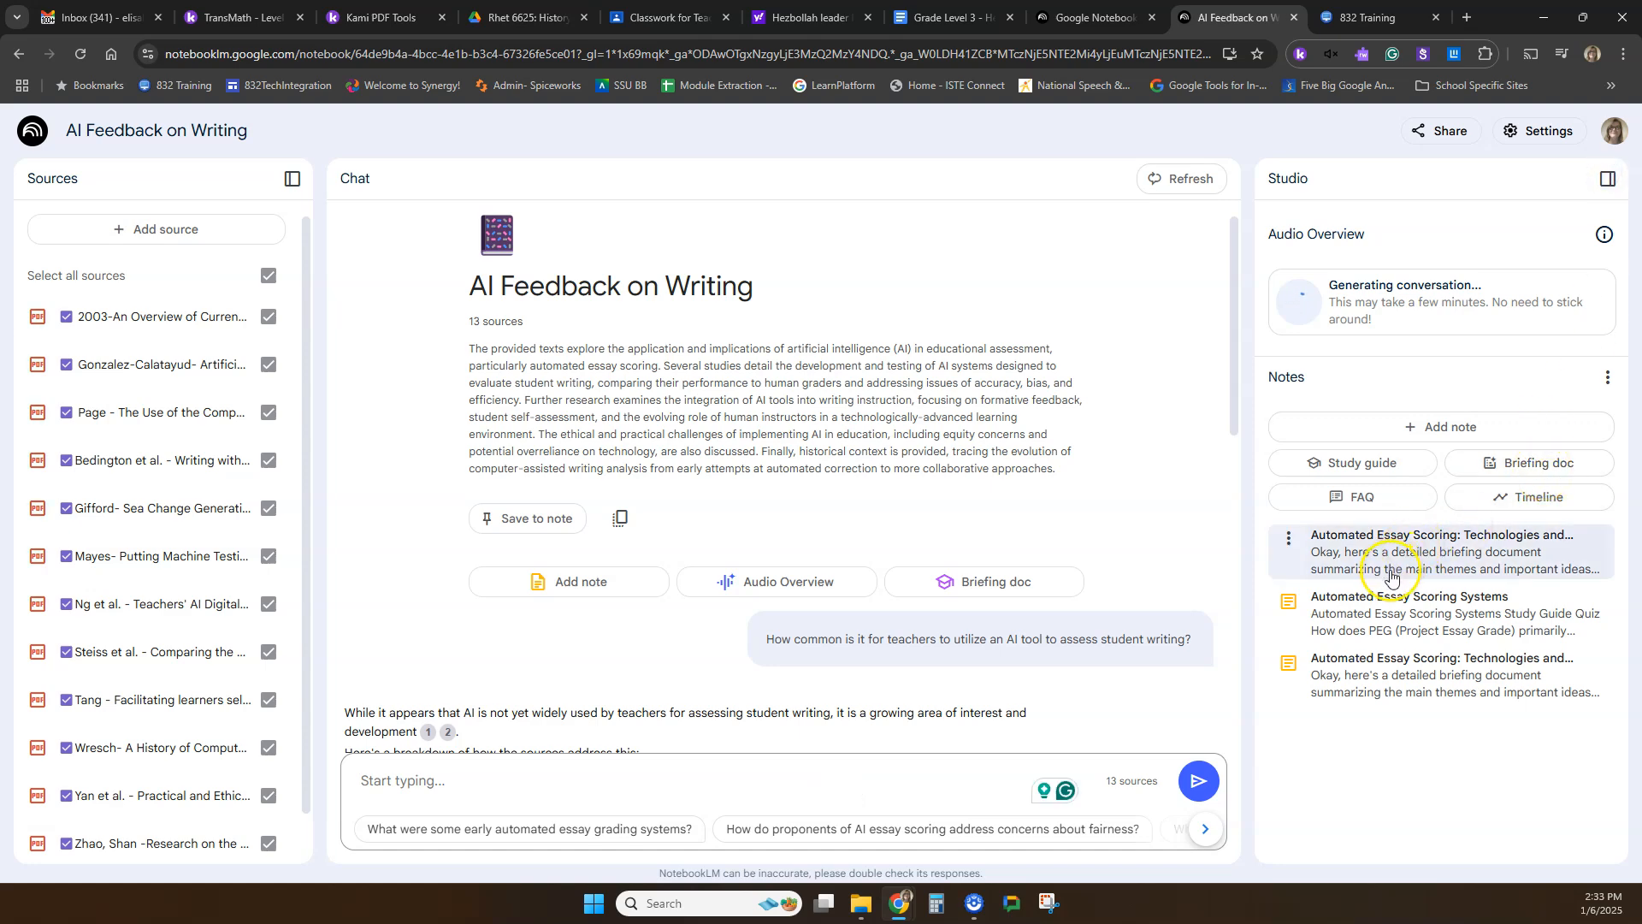
# Review the quiz, answers and essay questions in the "Automated Essay Scoring Systems" study guide note, and close it.
pyautogui.click(1389, 613)
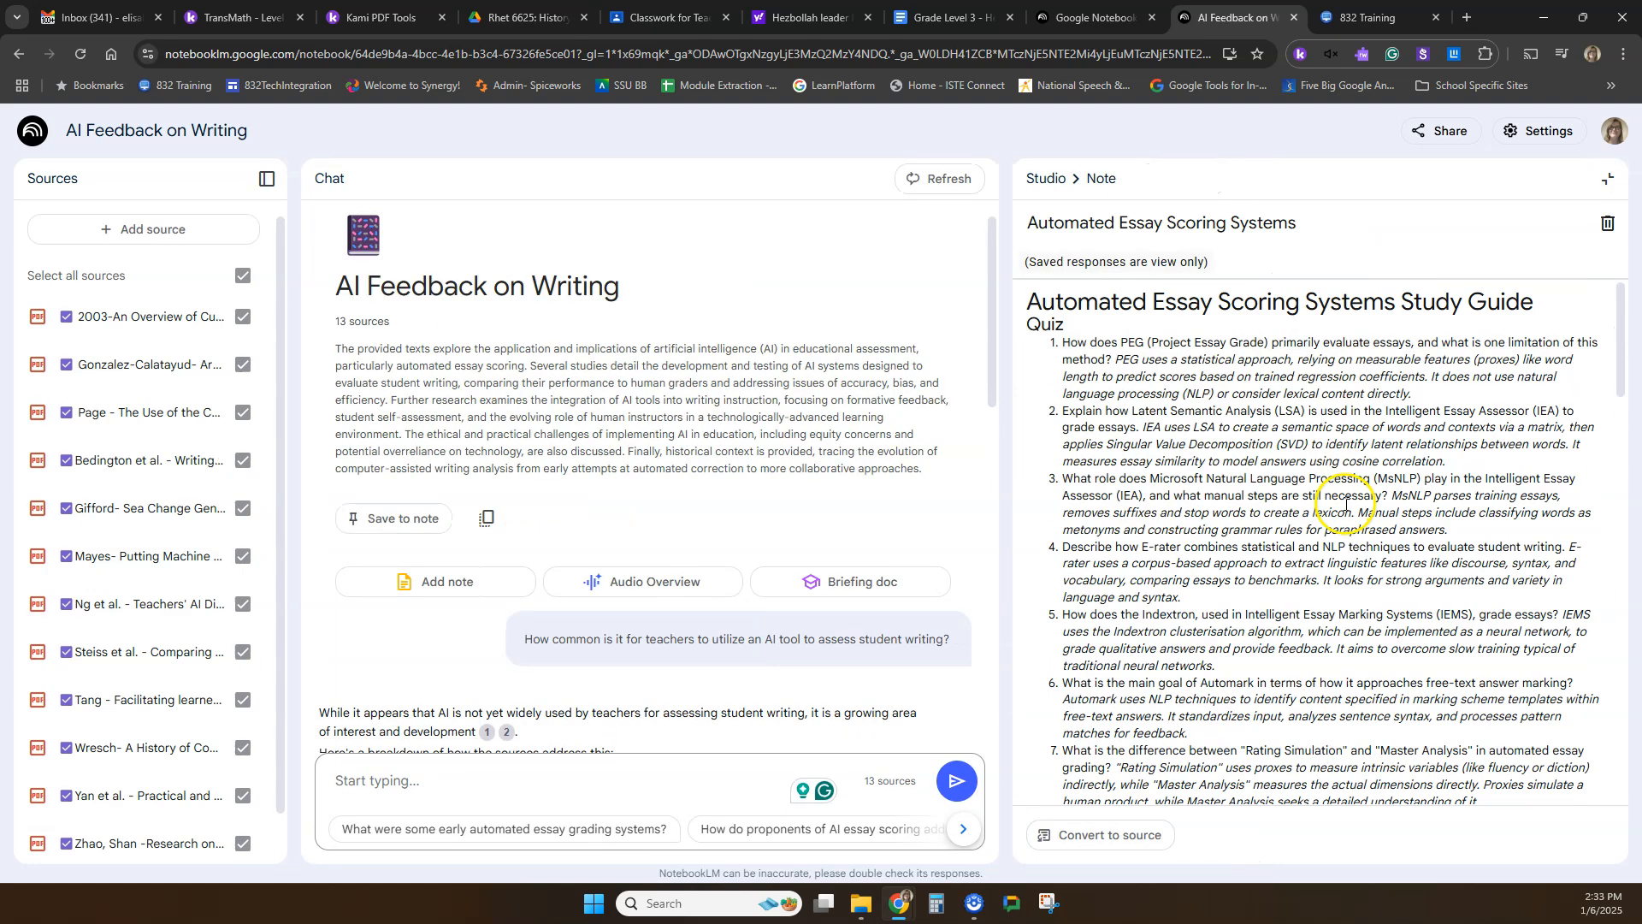
pyautogui.scroll(-15, 1346, 504)
pyautogui.scroll(8, 1347, 504)
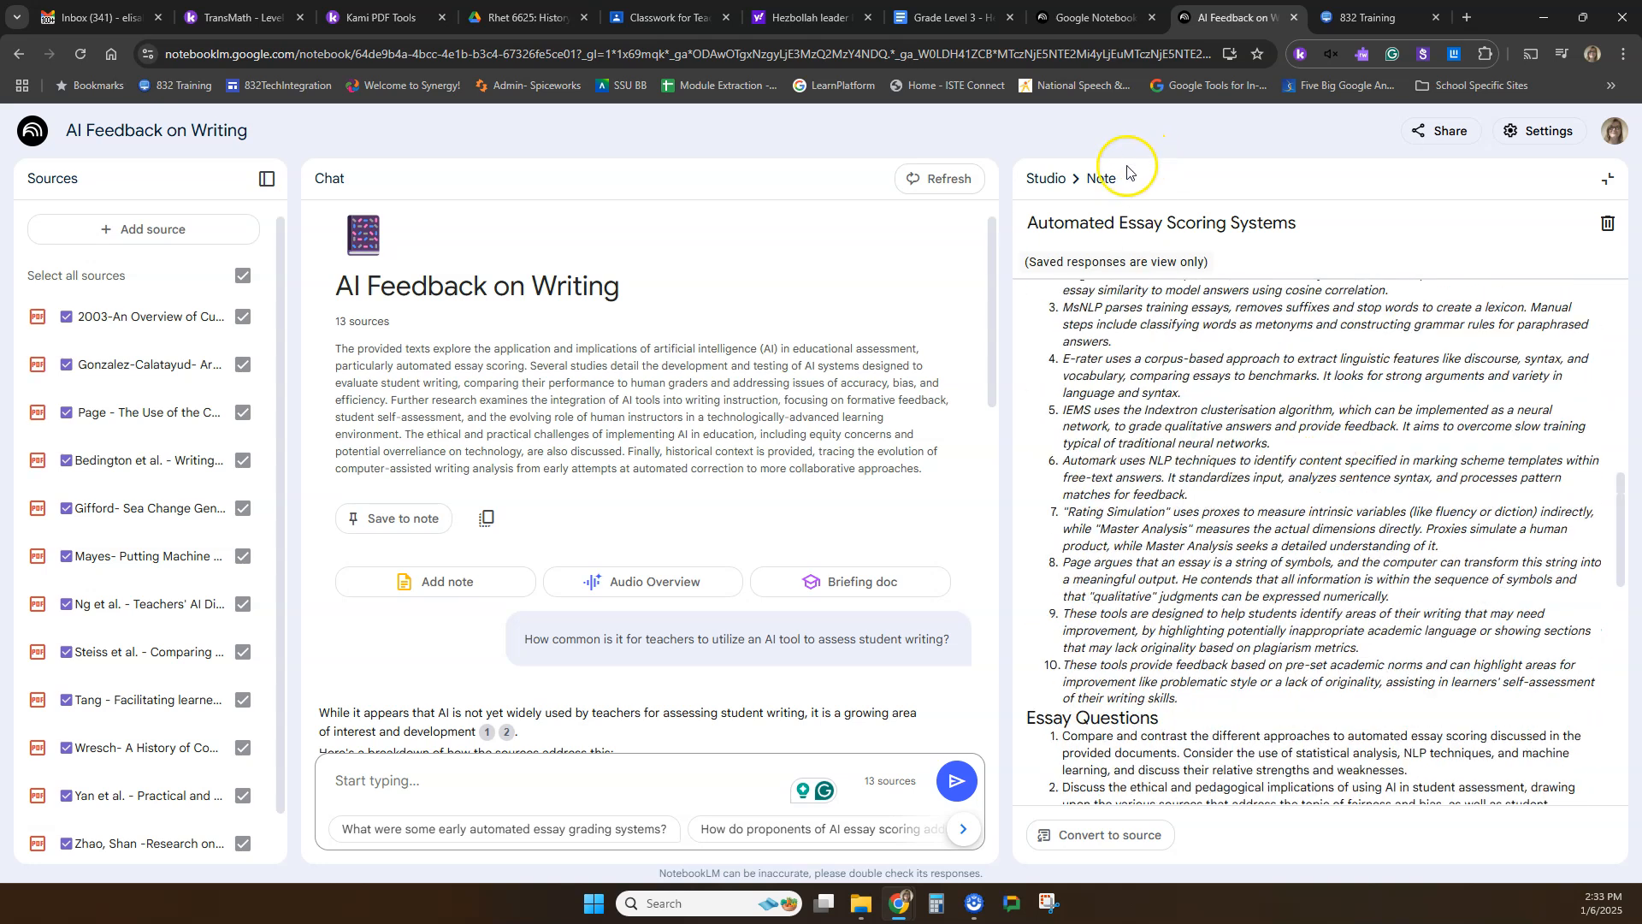
pyautogui.click(1608, 178)
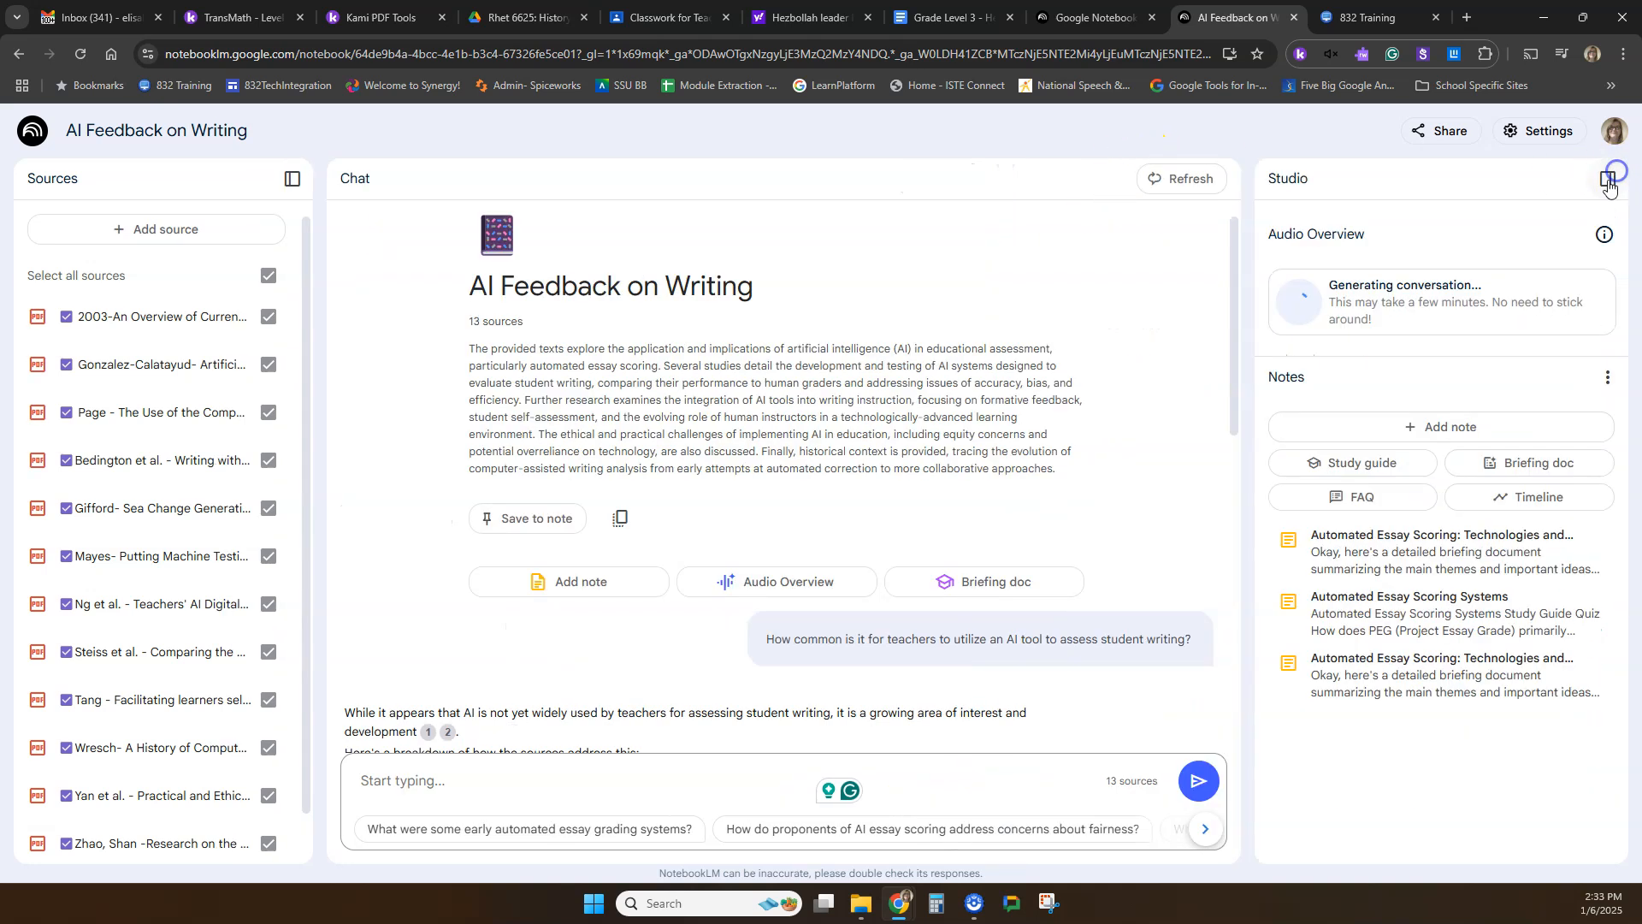
# Generate an FAQ from the sources and open the resulting note with the page zoomed to 150%.
pyautogui.click(1402, 505)
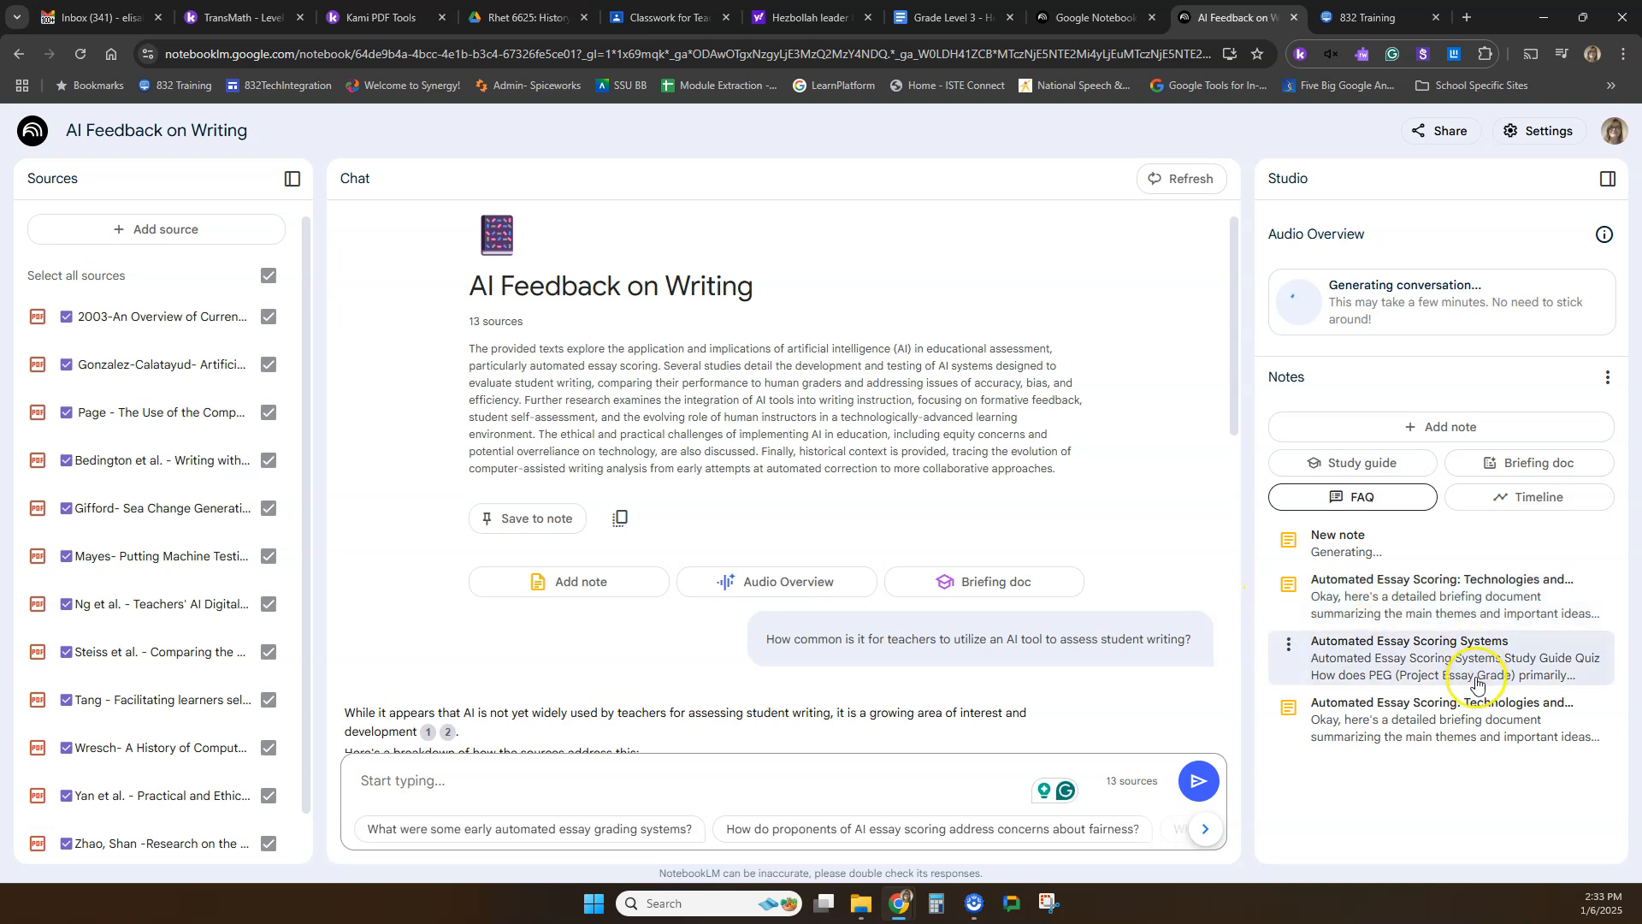
pyautogui.click(1382, 557)
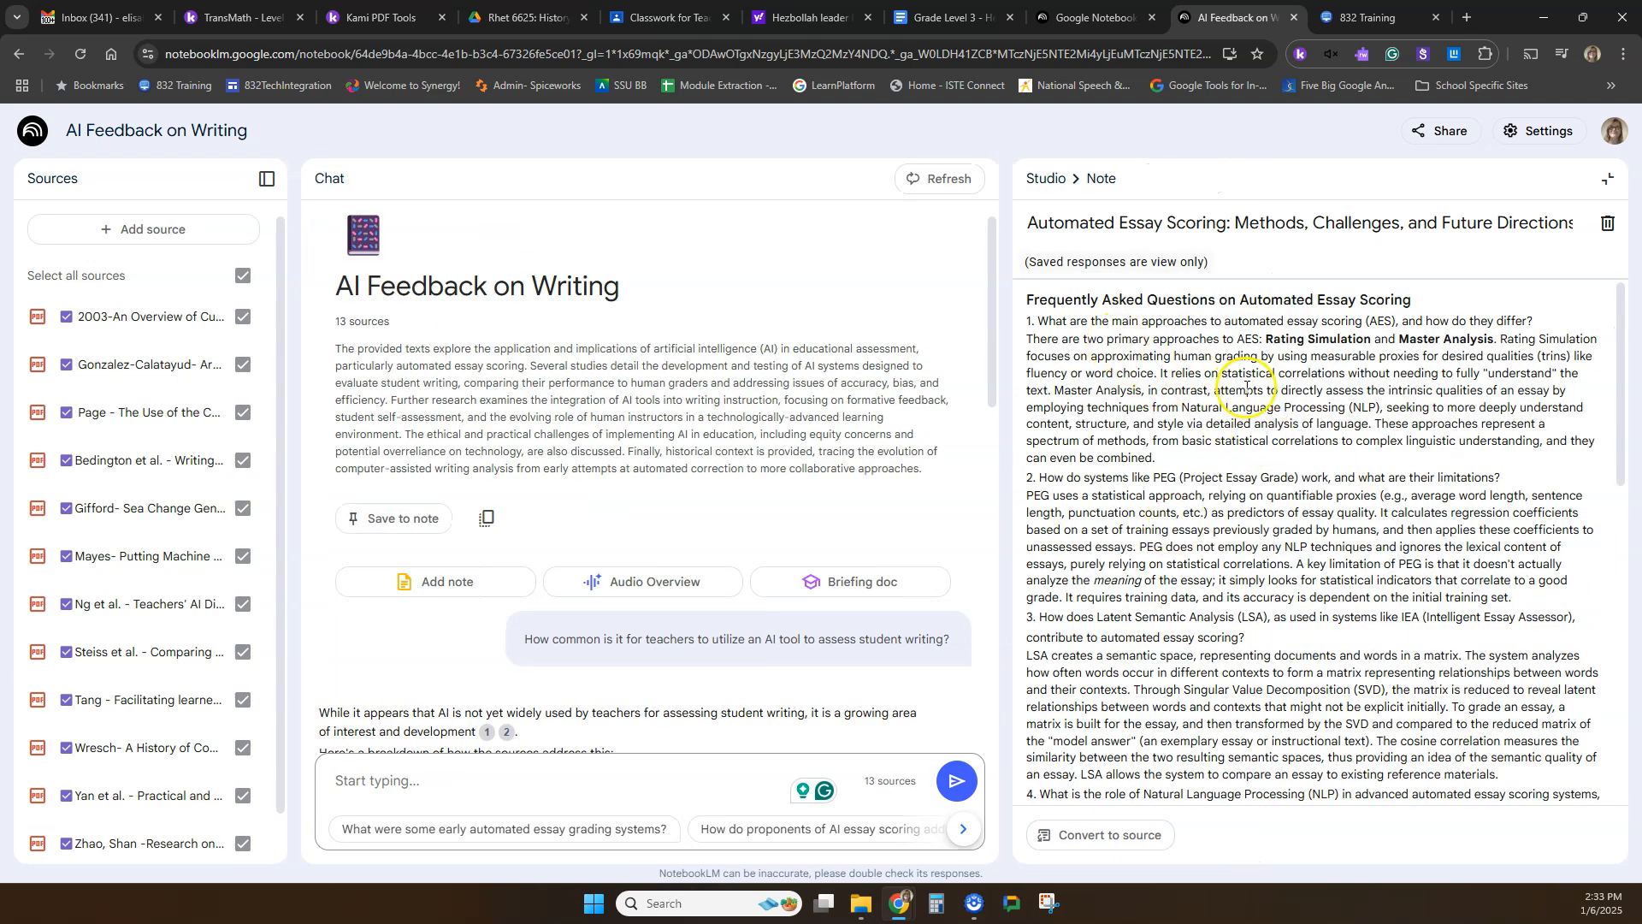
pyautogui.hotkey('ctrl', '+')
pyautogui.hotkey('ctrl', '+')
pyautogui.hotkey('ctrl', '+')
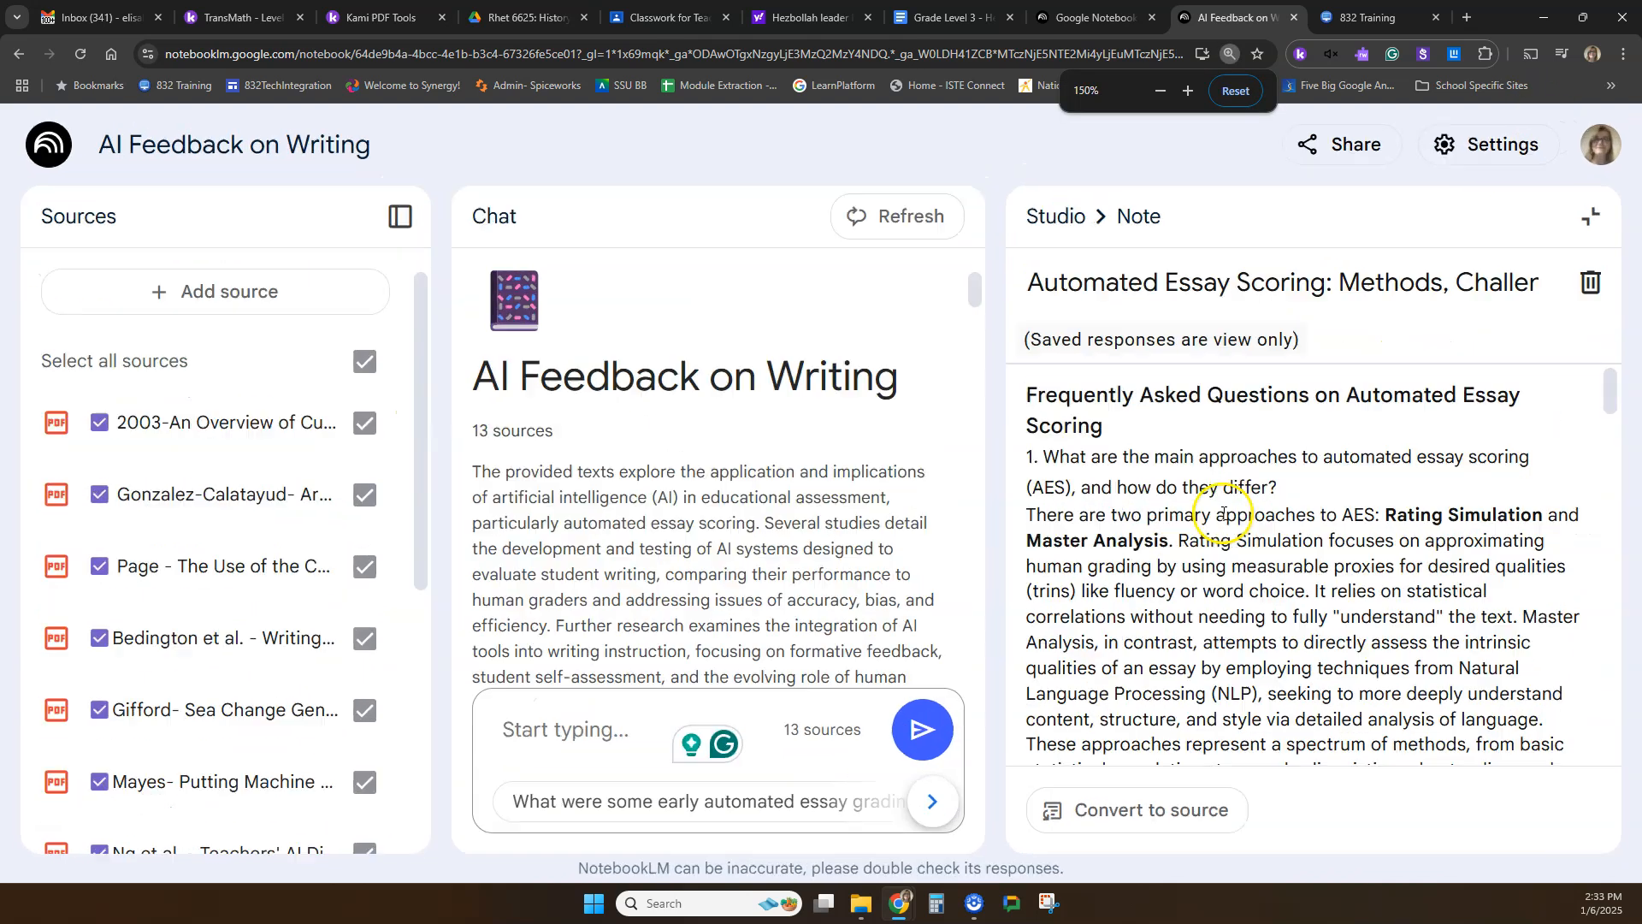
# Read the FAQ note through the answer on Natural Language Processing techniques, highlighting questions 1 and 4, and close the note.
pyautogui.moveTo(1037, 457); pyautogui.dragTo(1327, 485)
pyautogui.click(1277, 522)
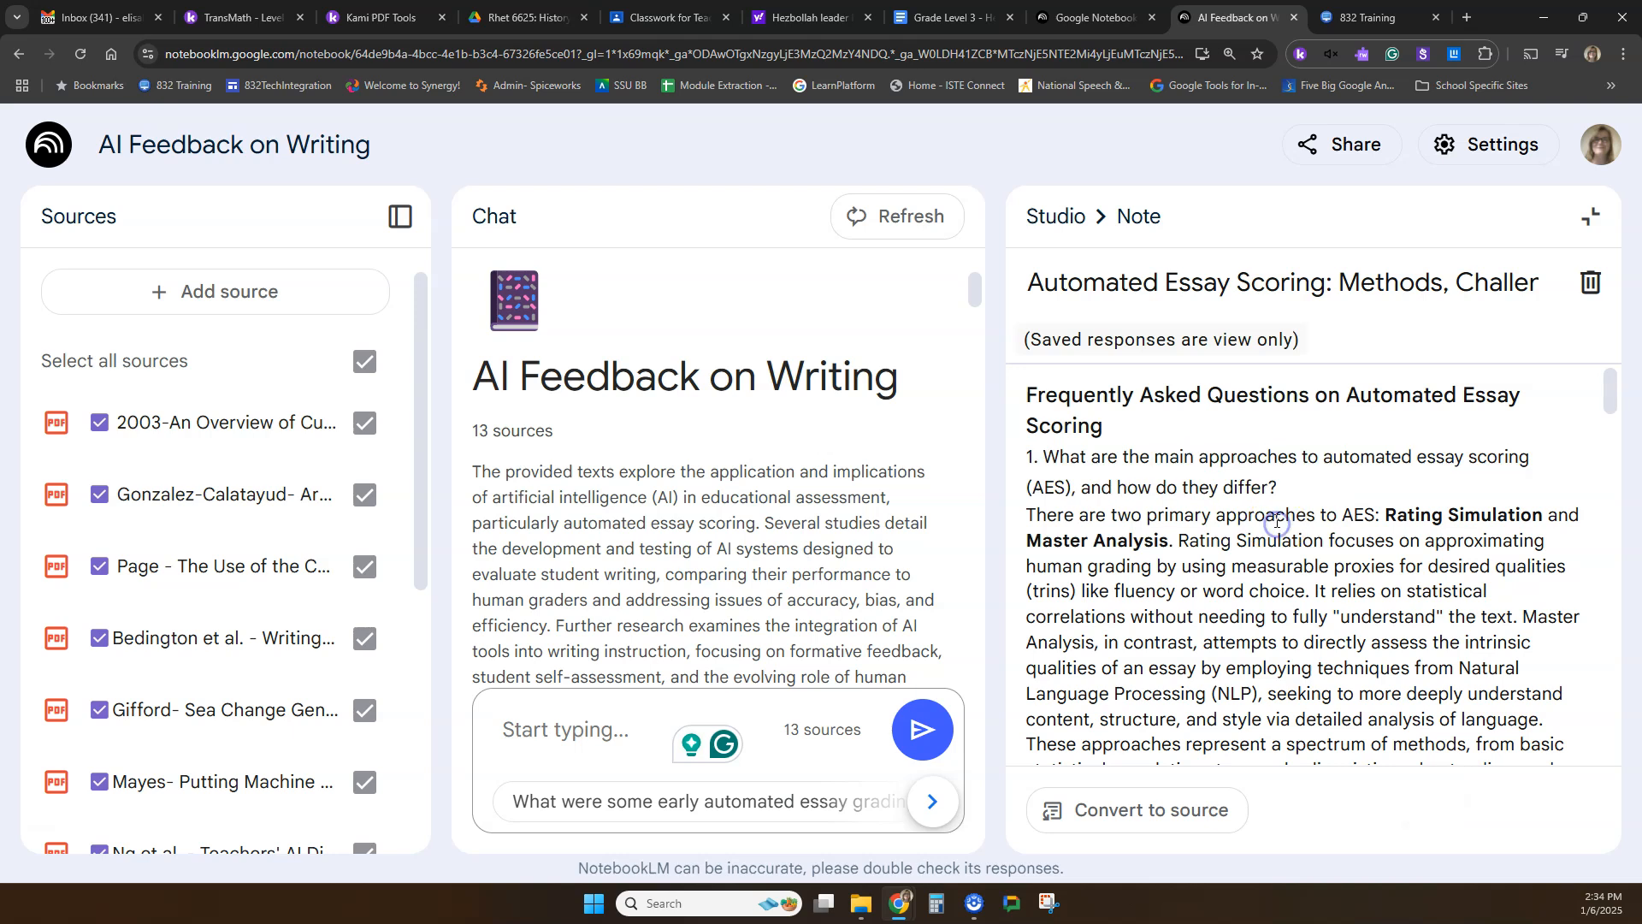
pyautogui.scroll(-2, 1321, 603)
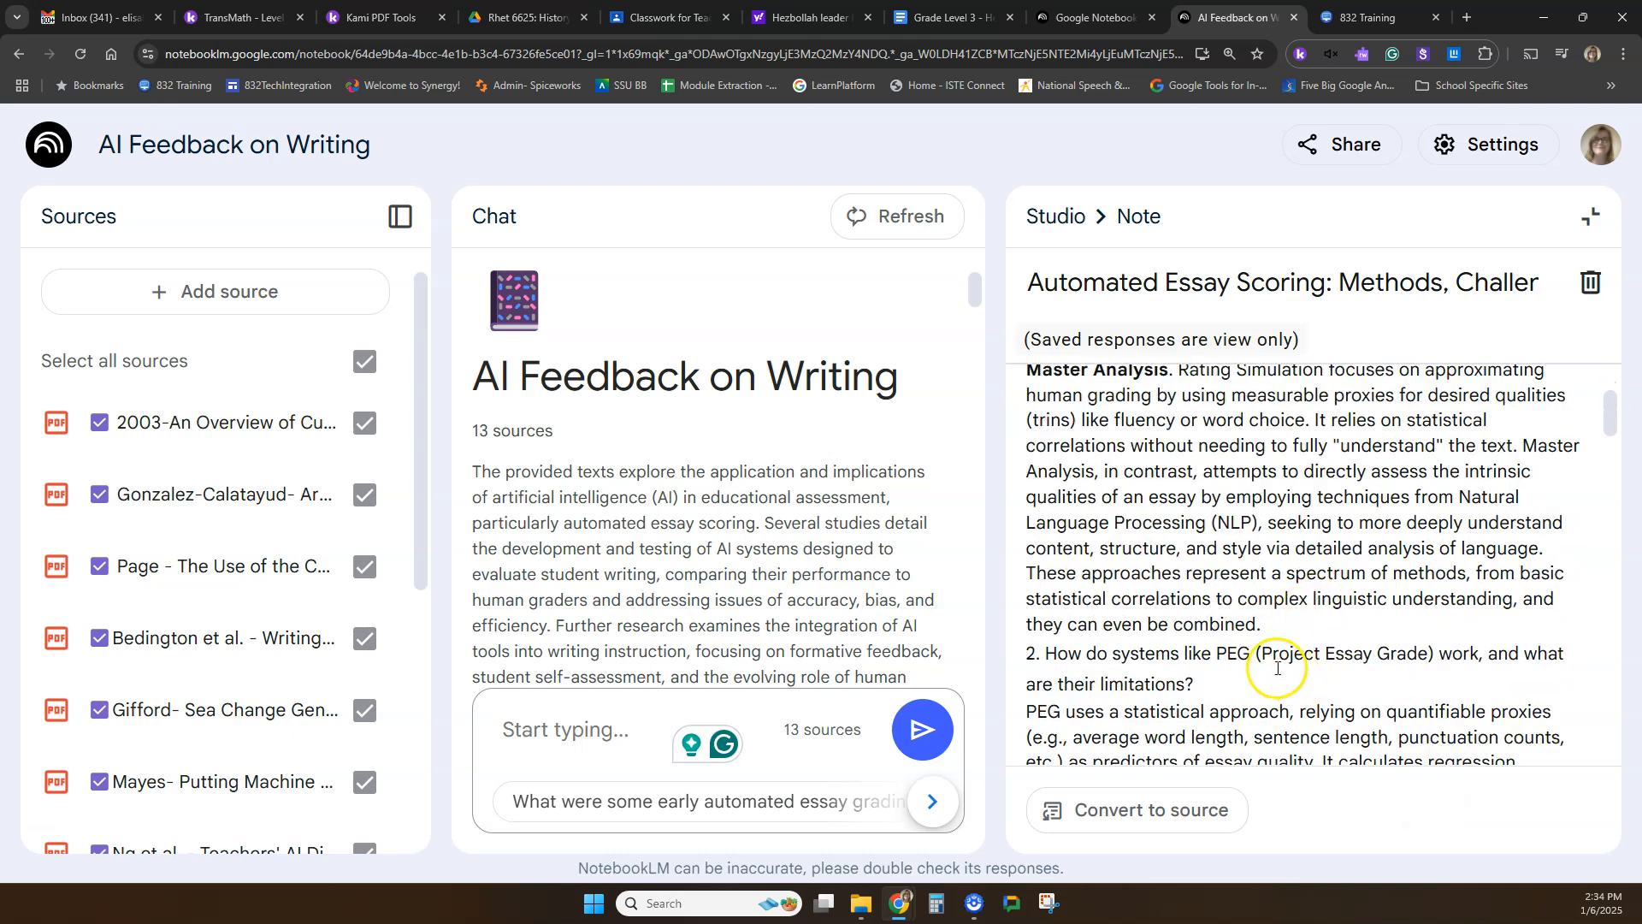
pyautogui.moveTo(1279, 623); pyautogui.dragTo(1154, 471)
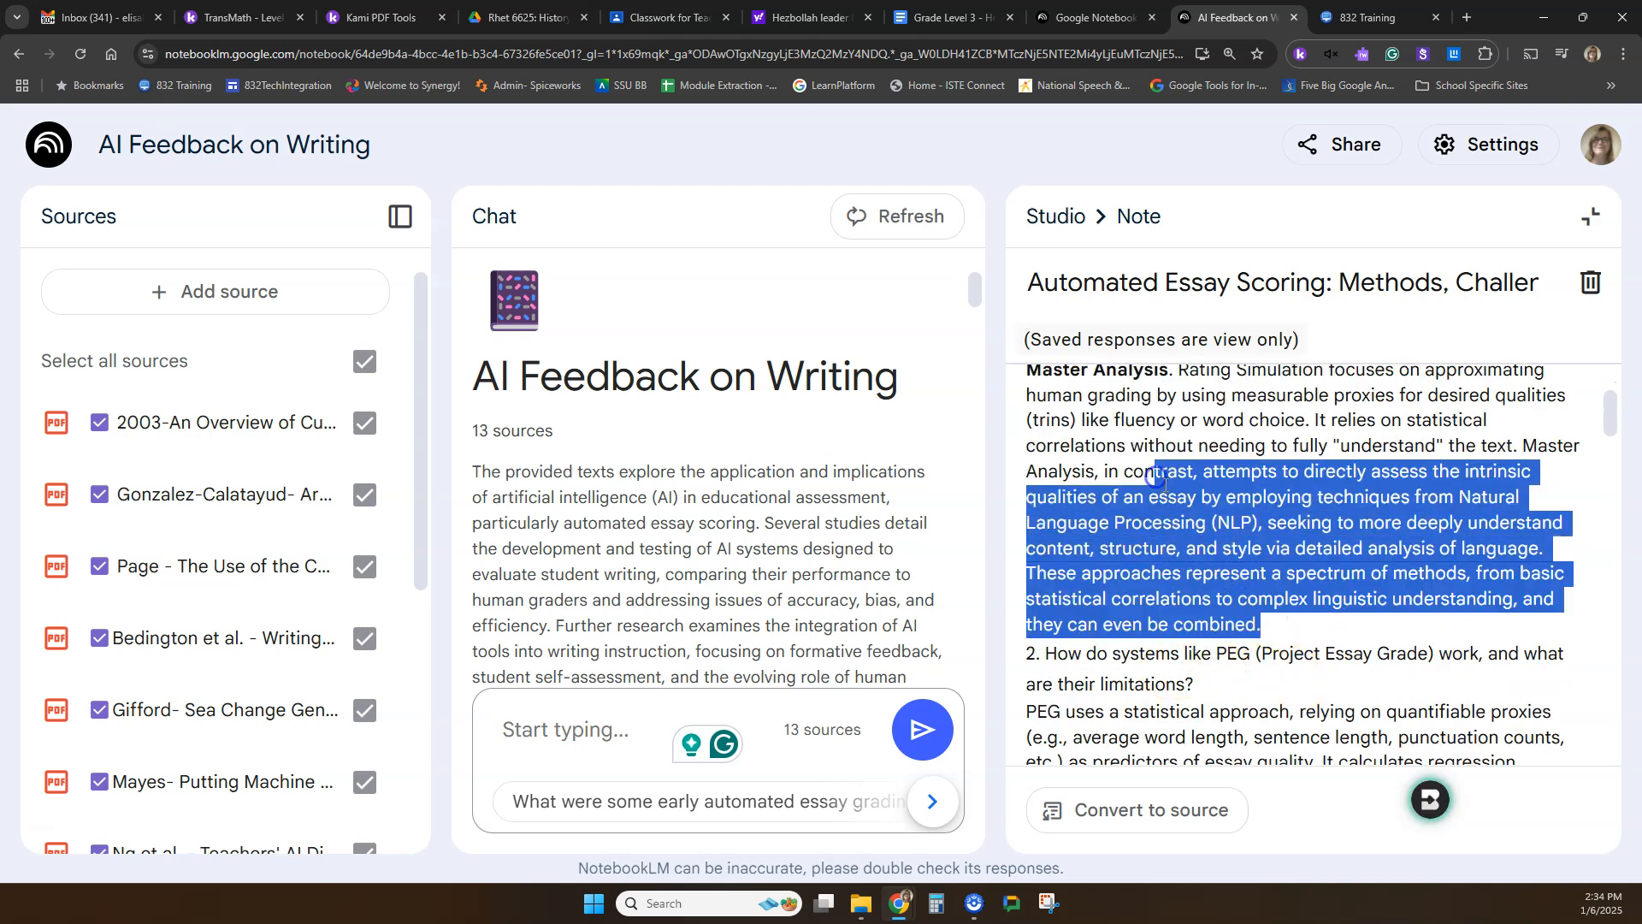
pyautogui.scroll(1, 1171, 502)
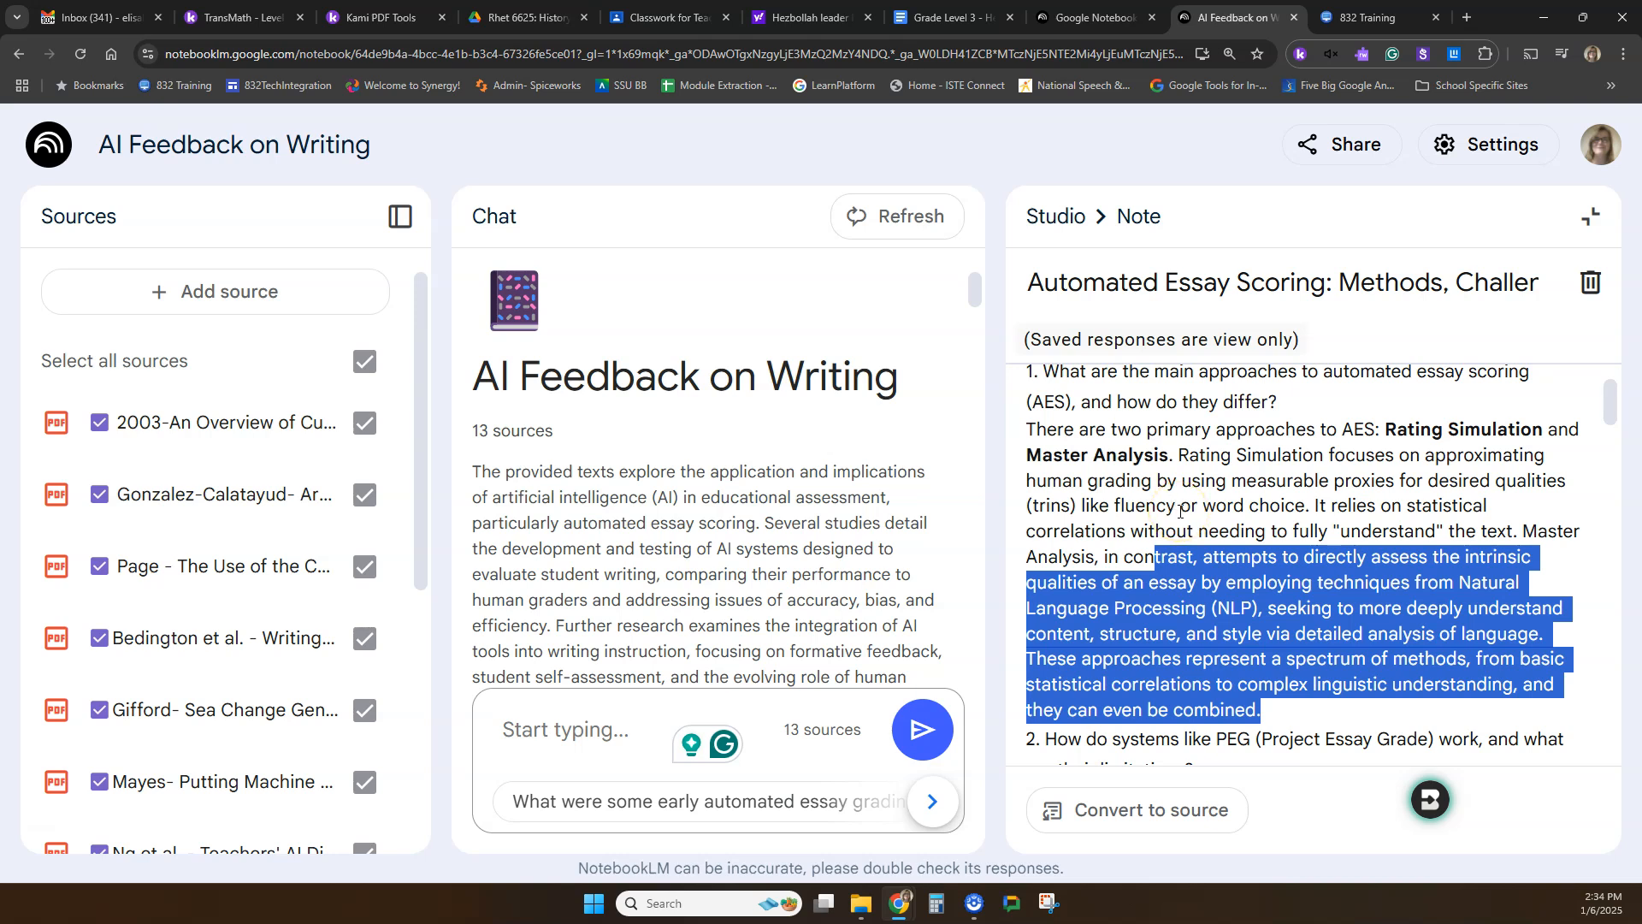
pyautogui.scroll(-3, 1181, 511)
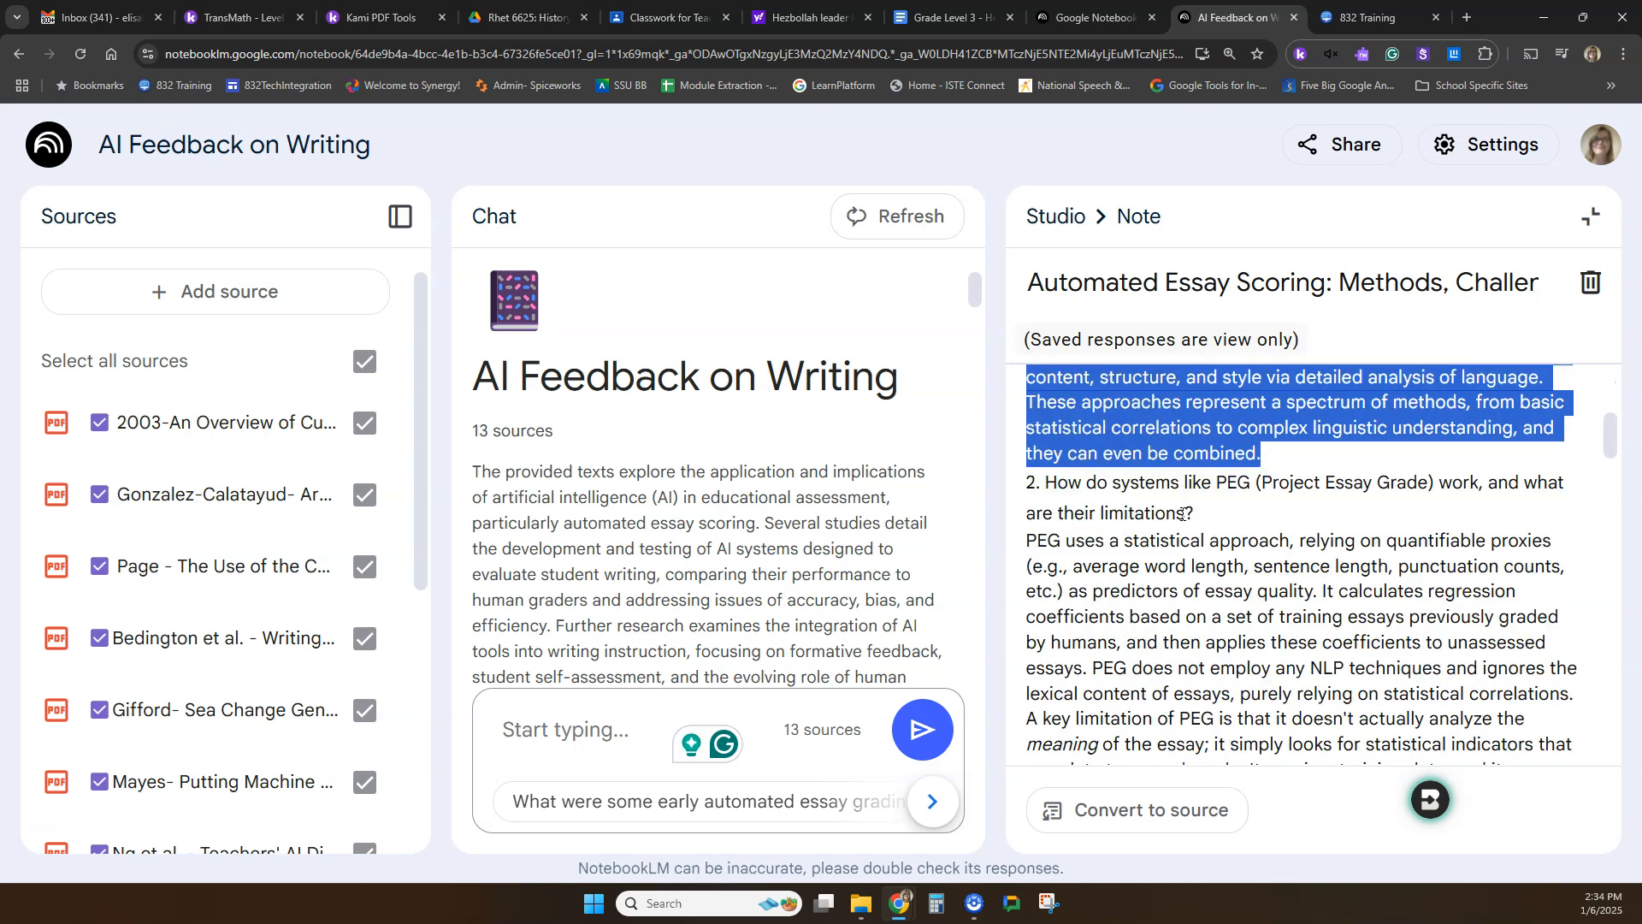
pyautogui.scroll(-1, 1181, 513)
pyautogui.scroll(-4, 1182, 513)
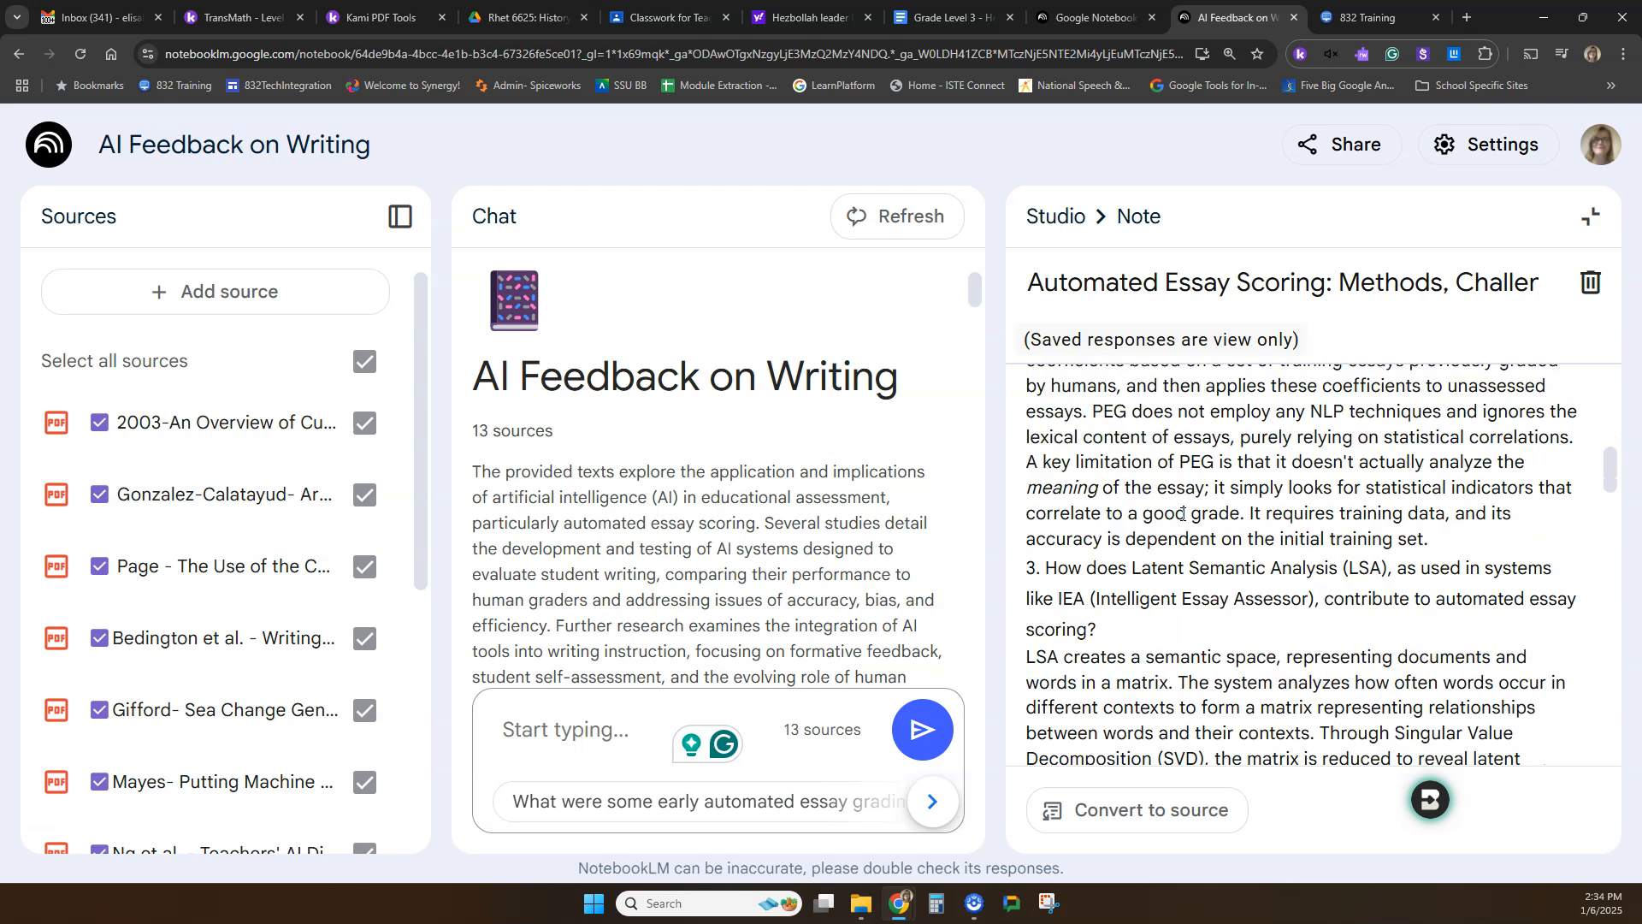
pyautogui.scroll(-4, 1182, 513)
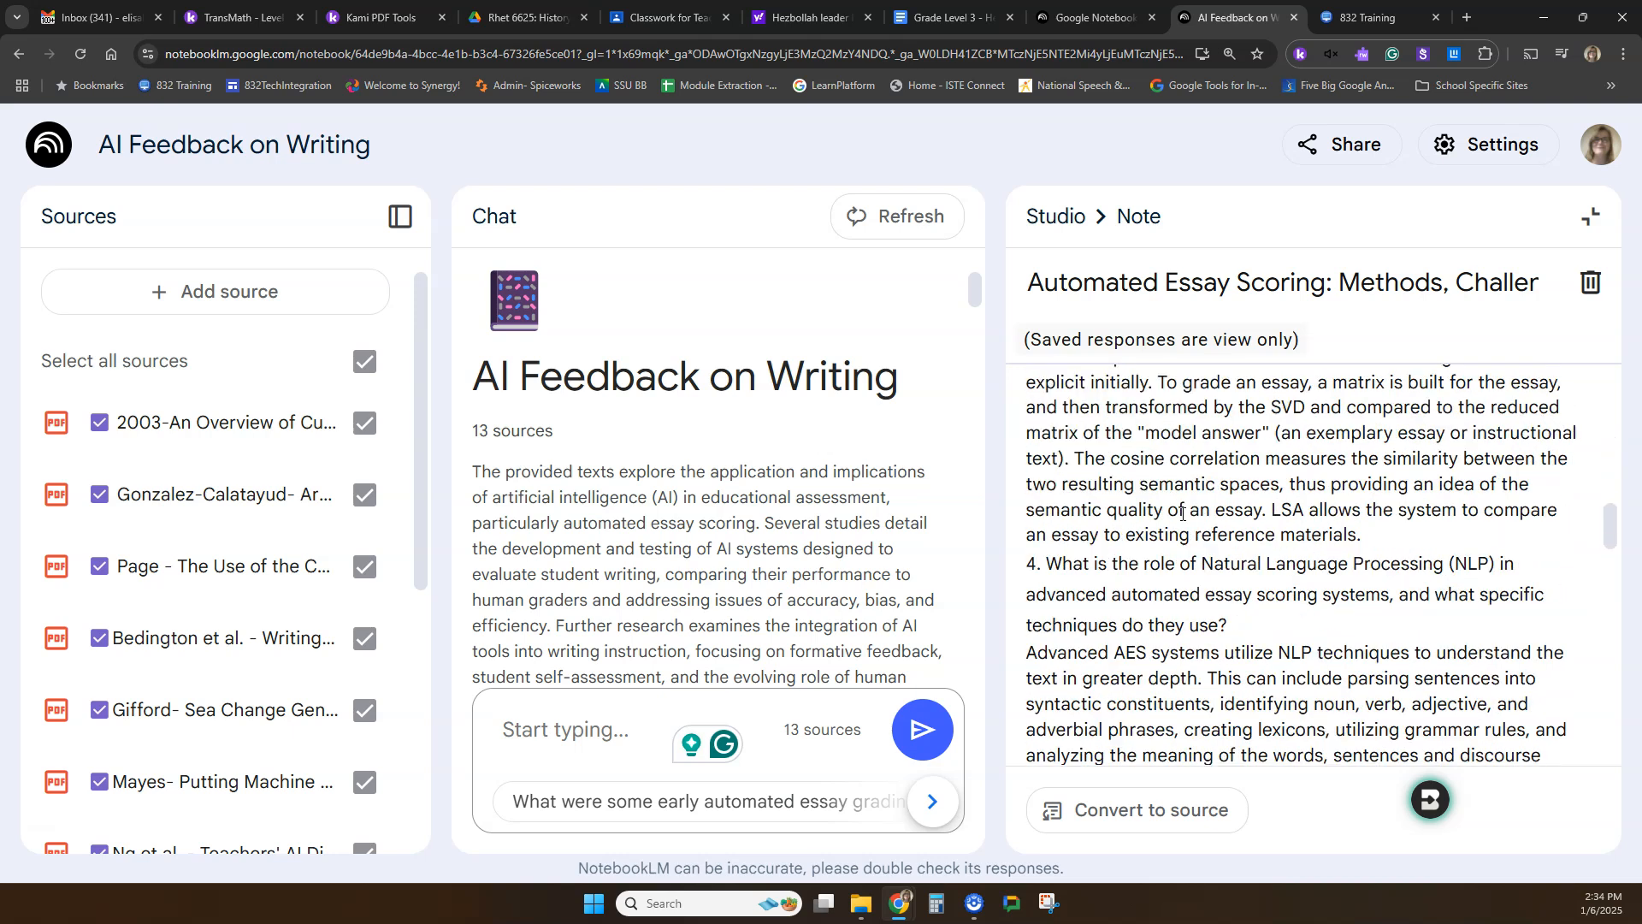
pyautogui.moveTo(1231, 625); pyautogui.dragTo(1063, 567)
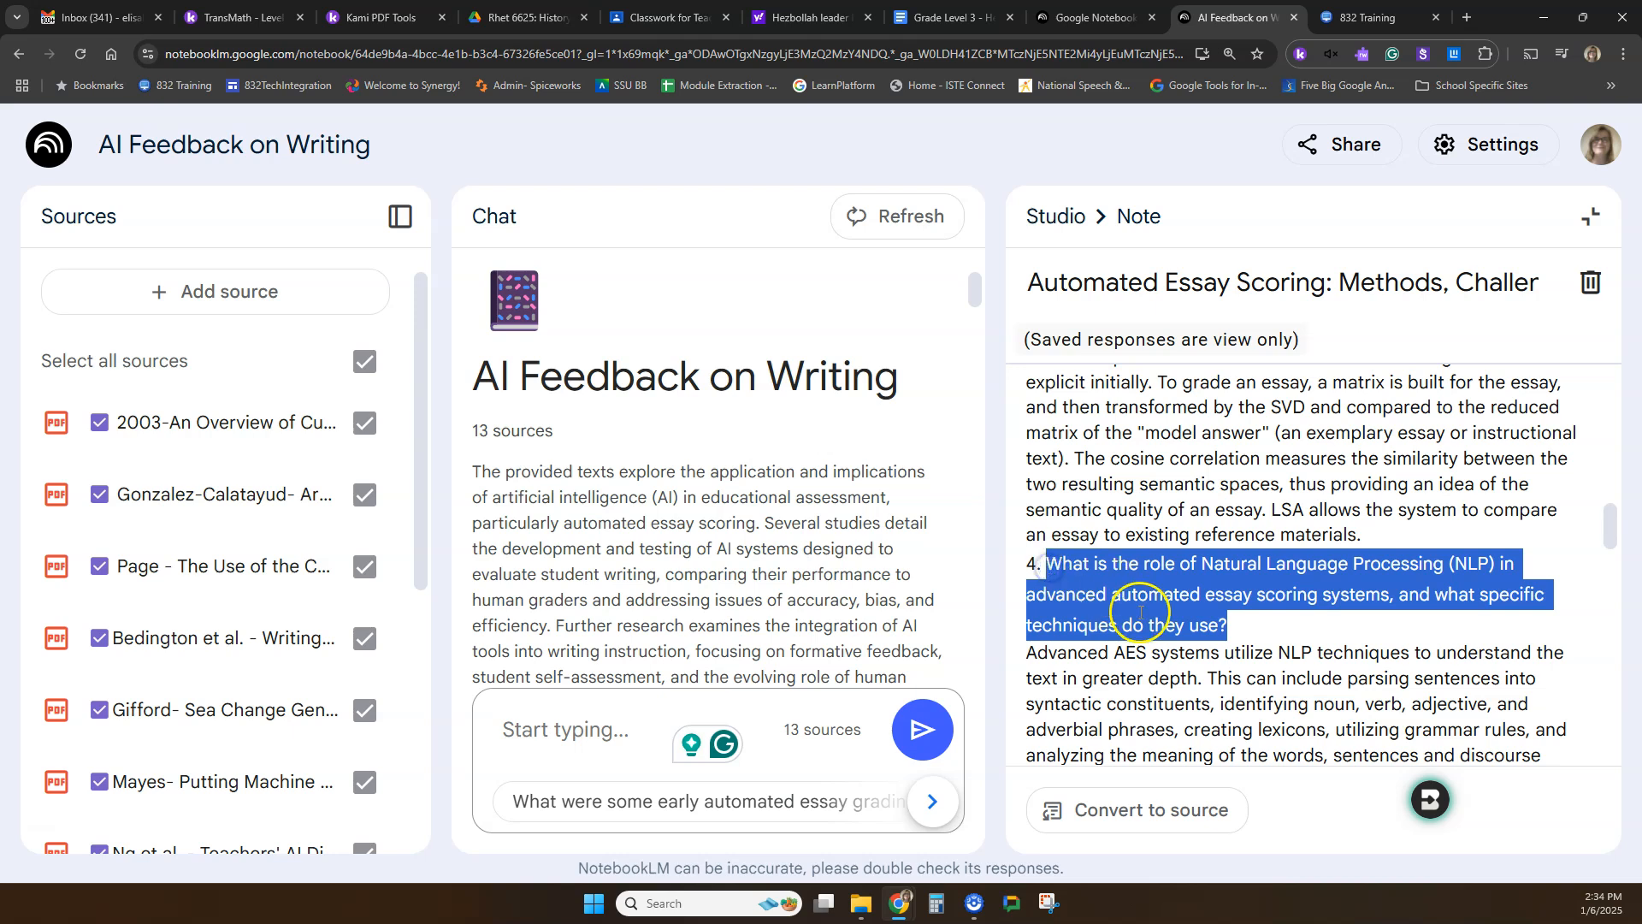
pyautogui.scroll(-5, 1147, 616)
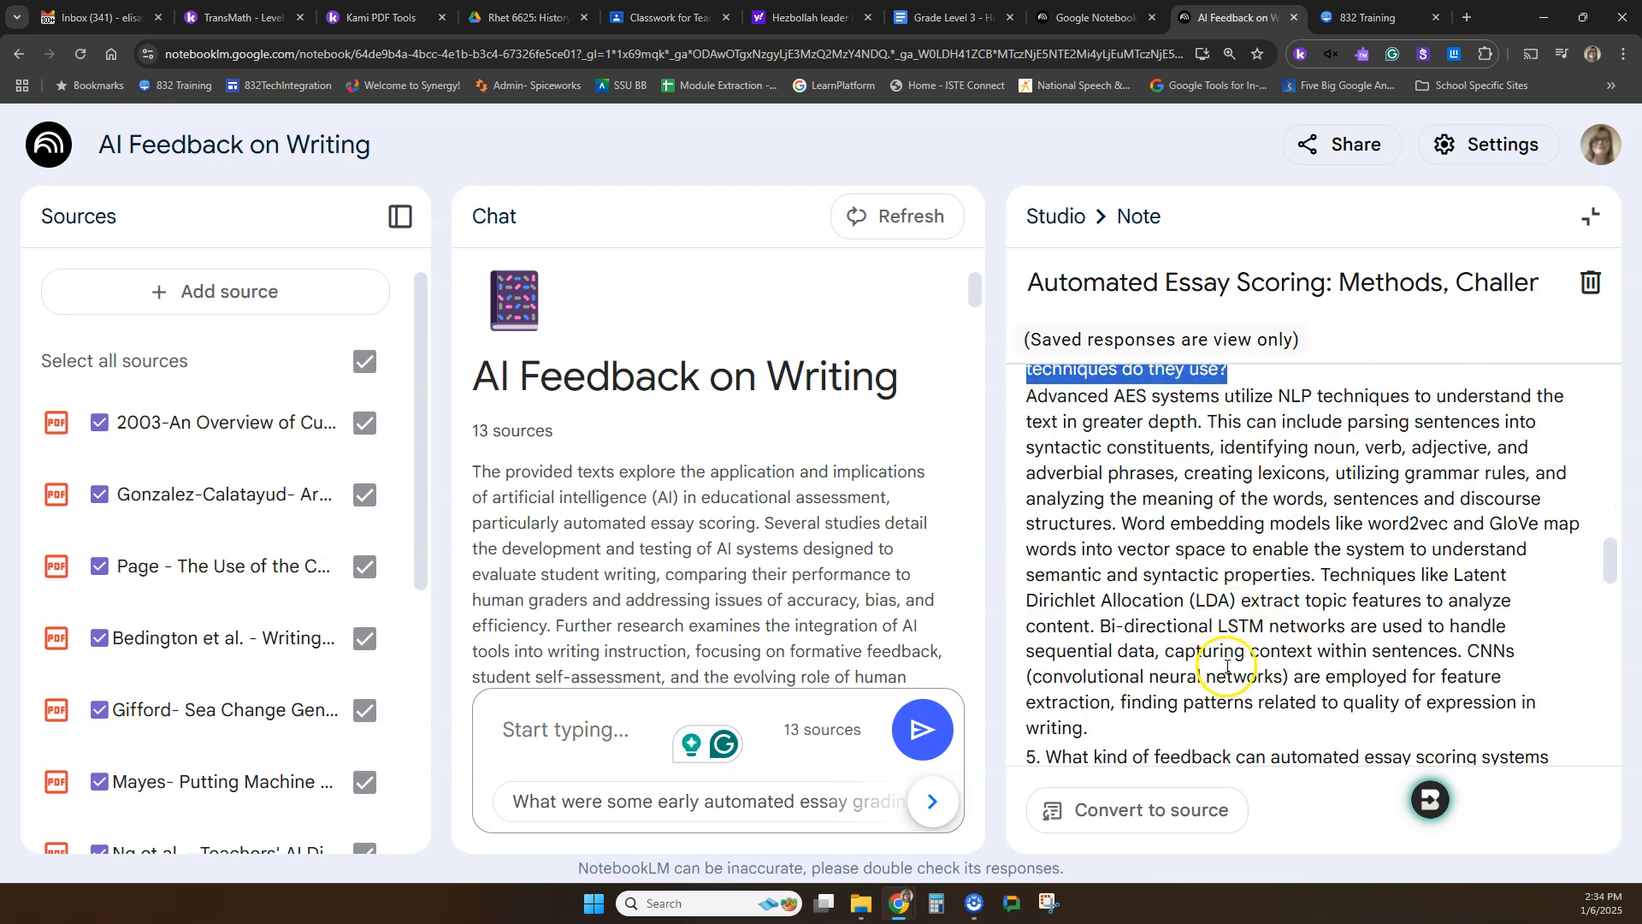
pyautogui.click(1596, 241)
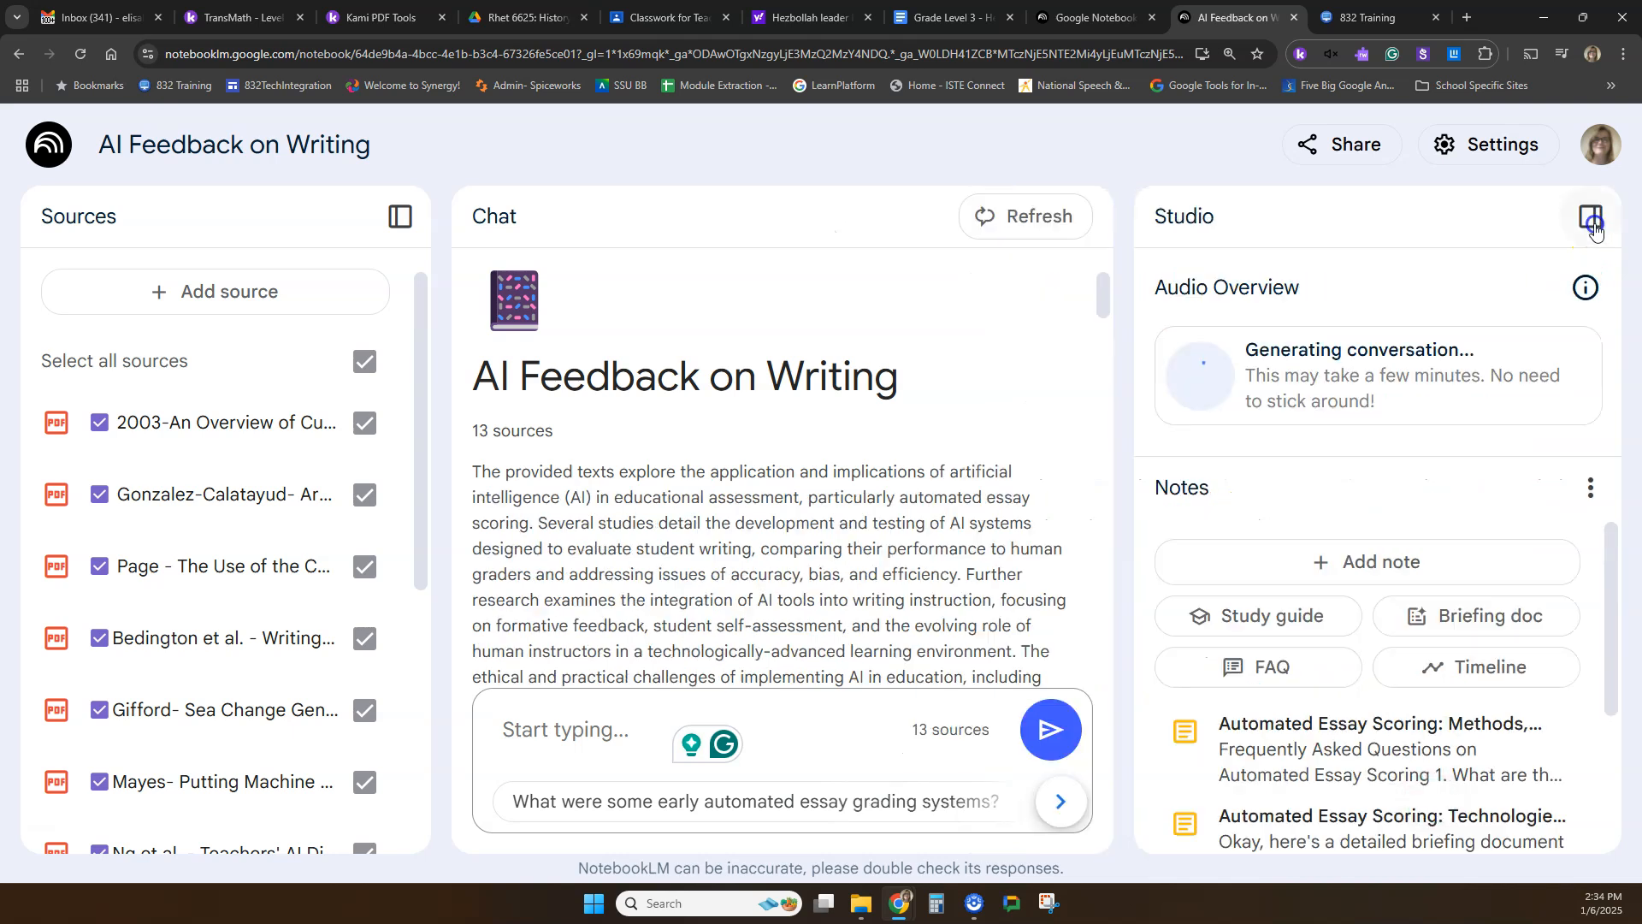
# Set the page zoom to 110% and generate a timeline from the sources.
pyautogui.hotkey('ctrl', '+')
pyautogui.hotkey('ctrl', '0')
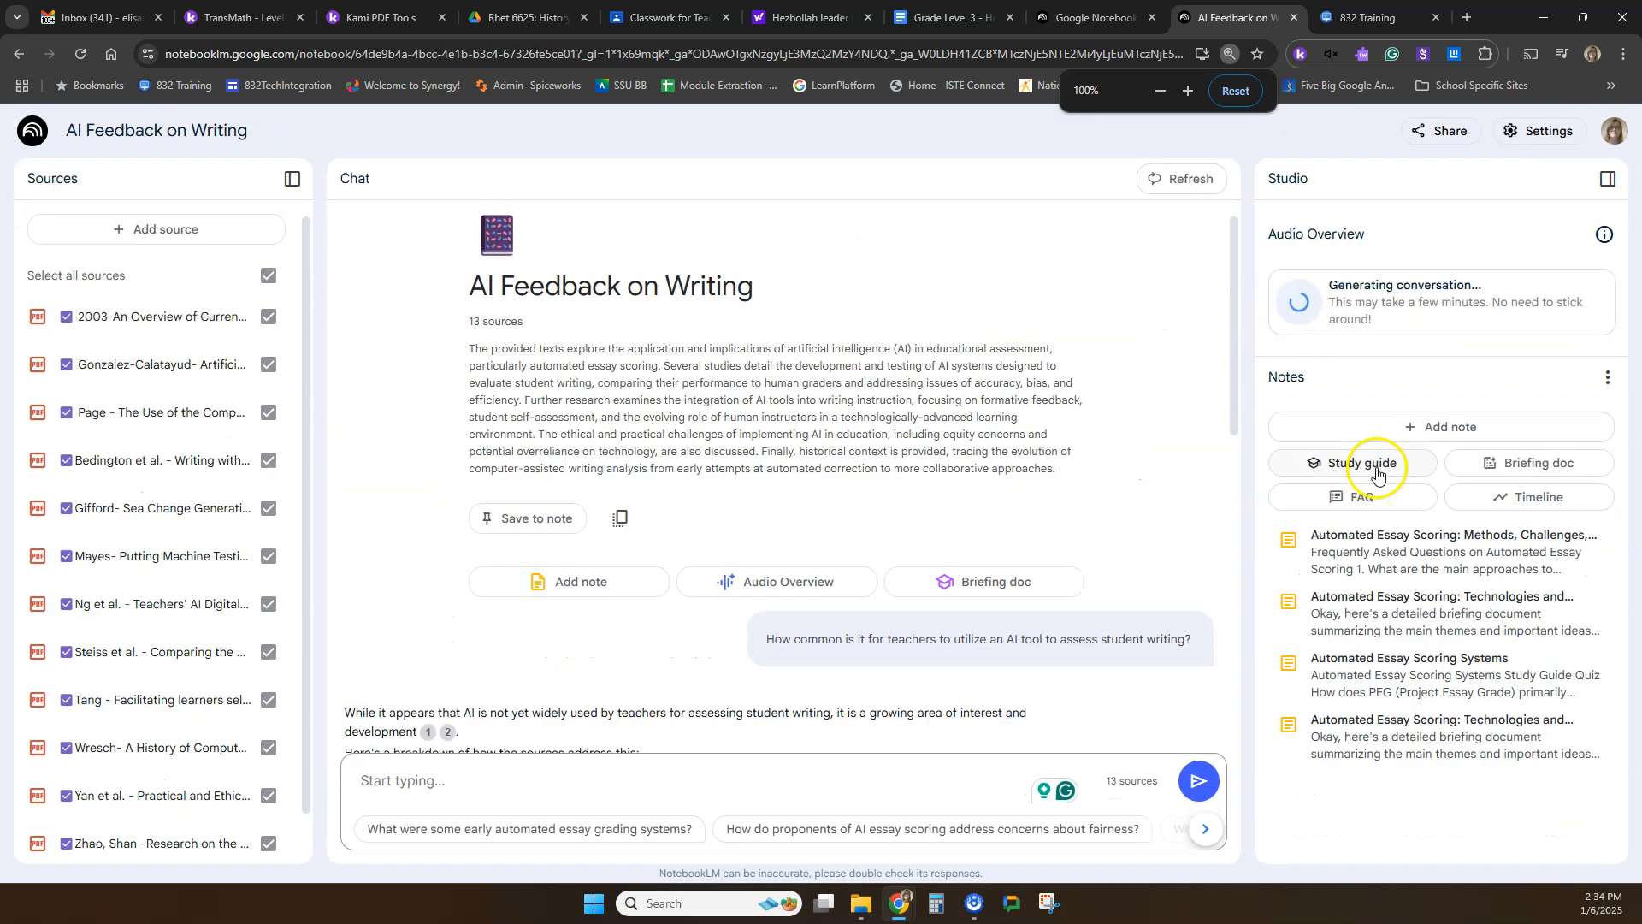
pyautogui.hotkey('ctrl', '+')
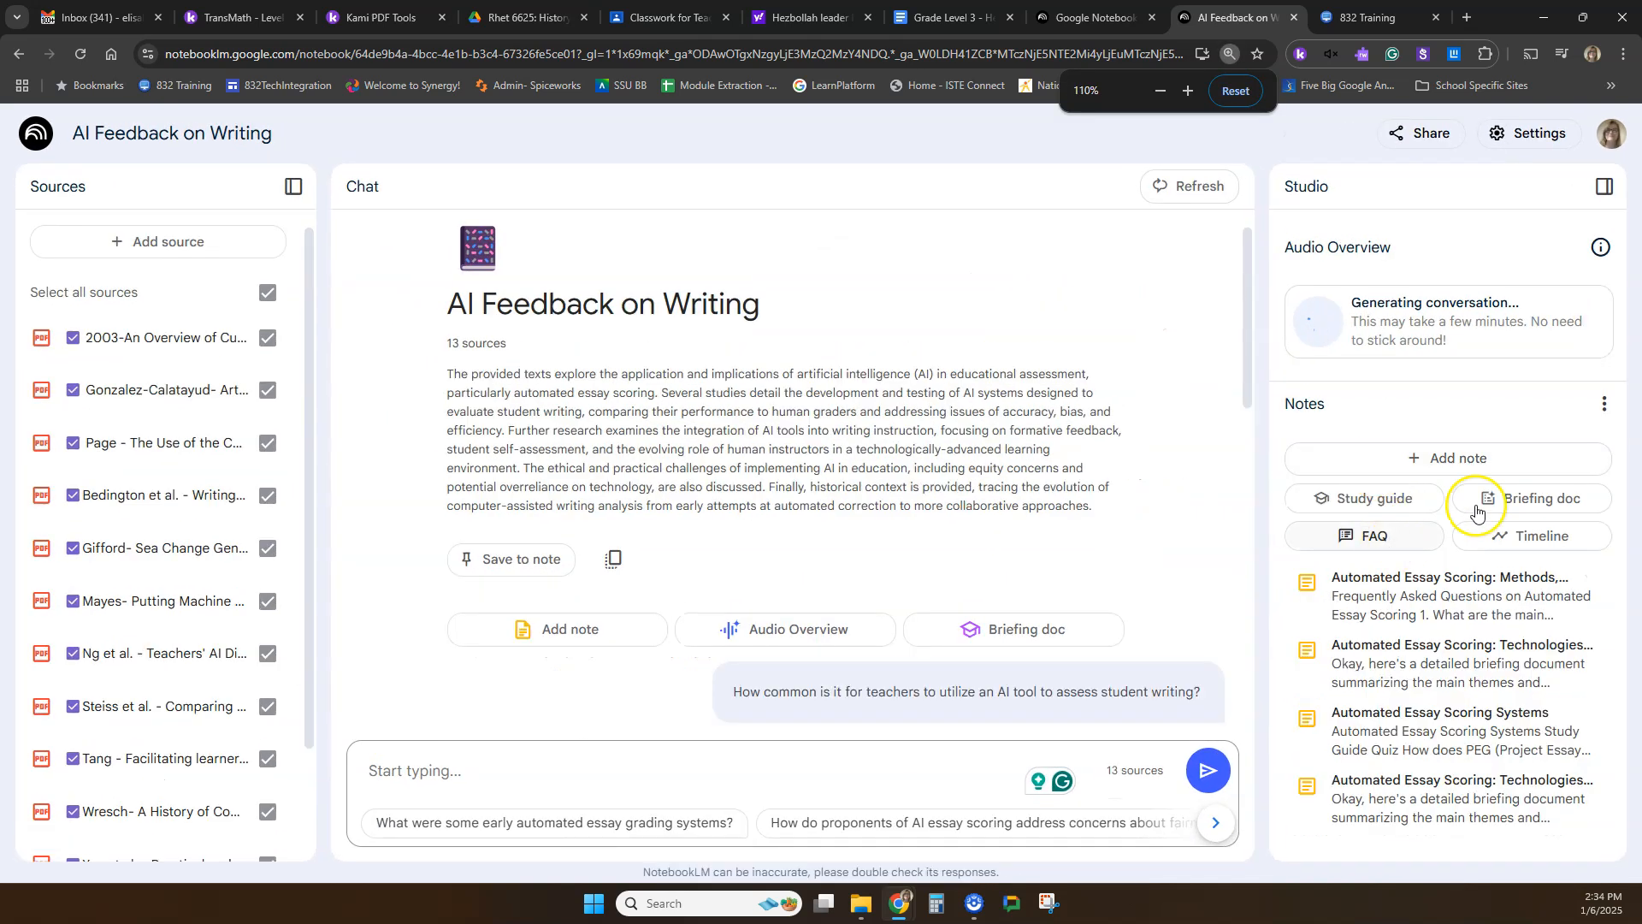
pyautogui.click(1541, 548)
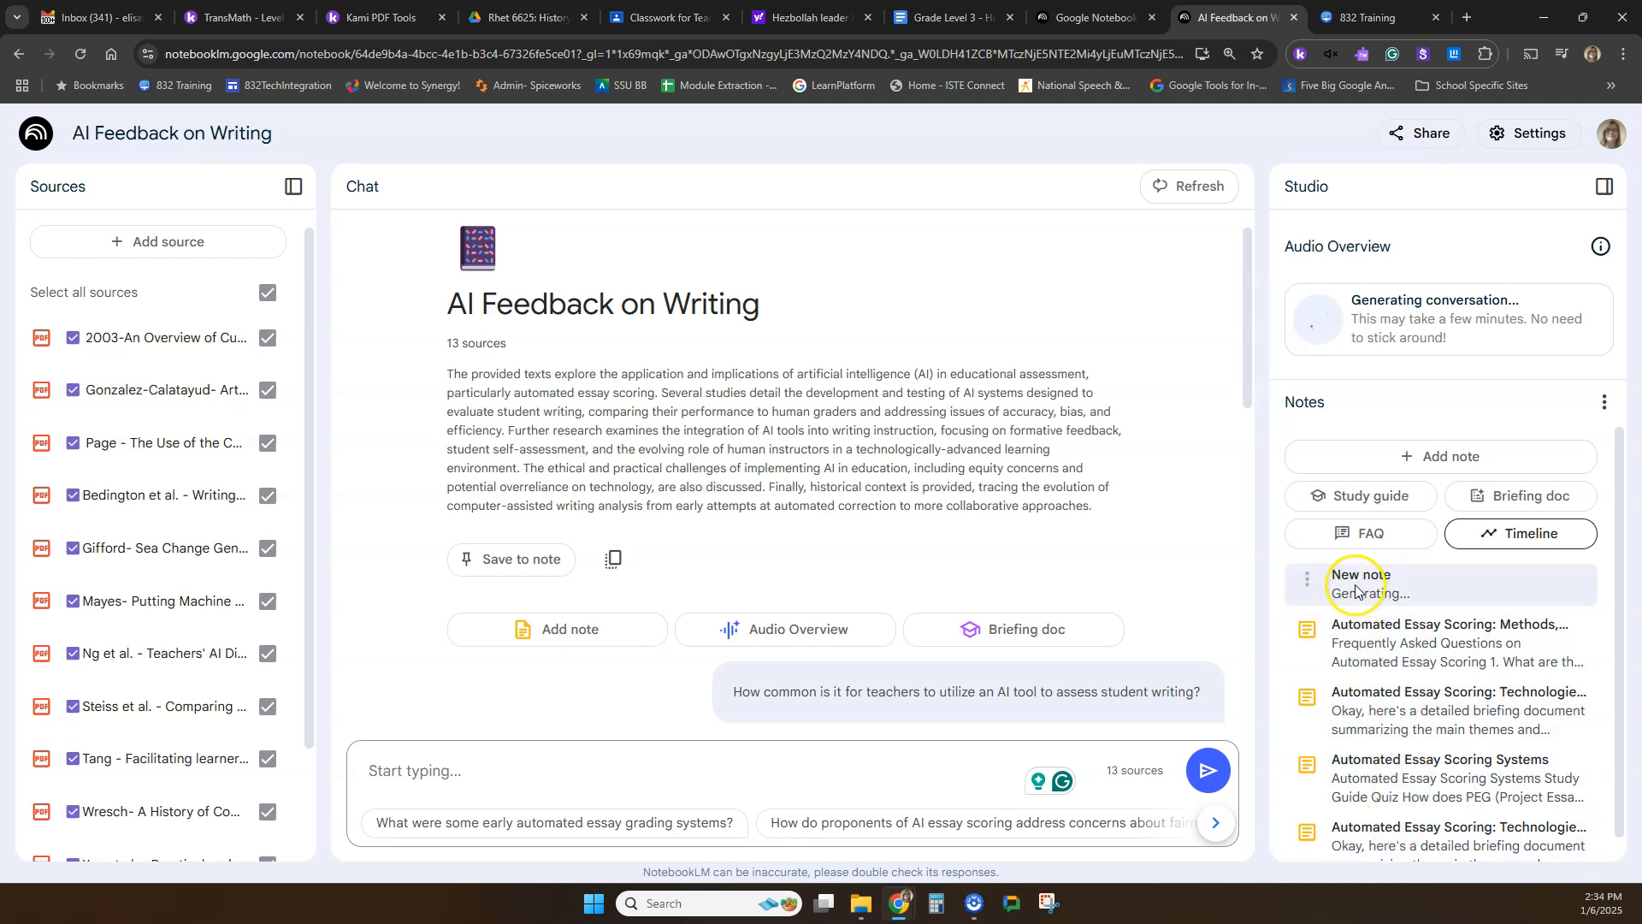
pyautogui.click(1308, 634)
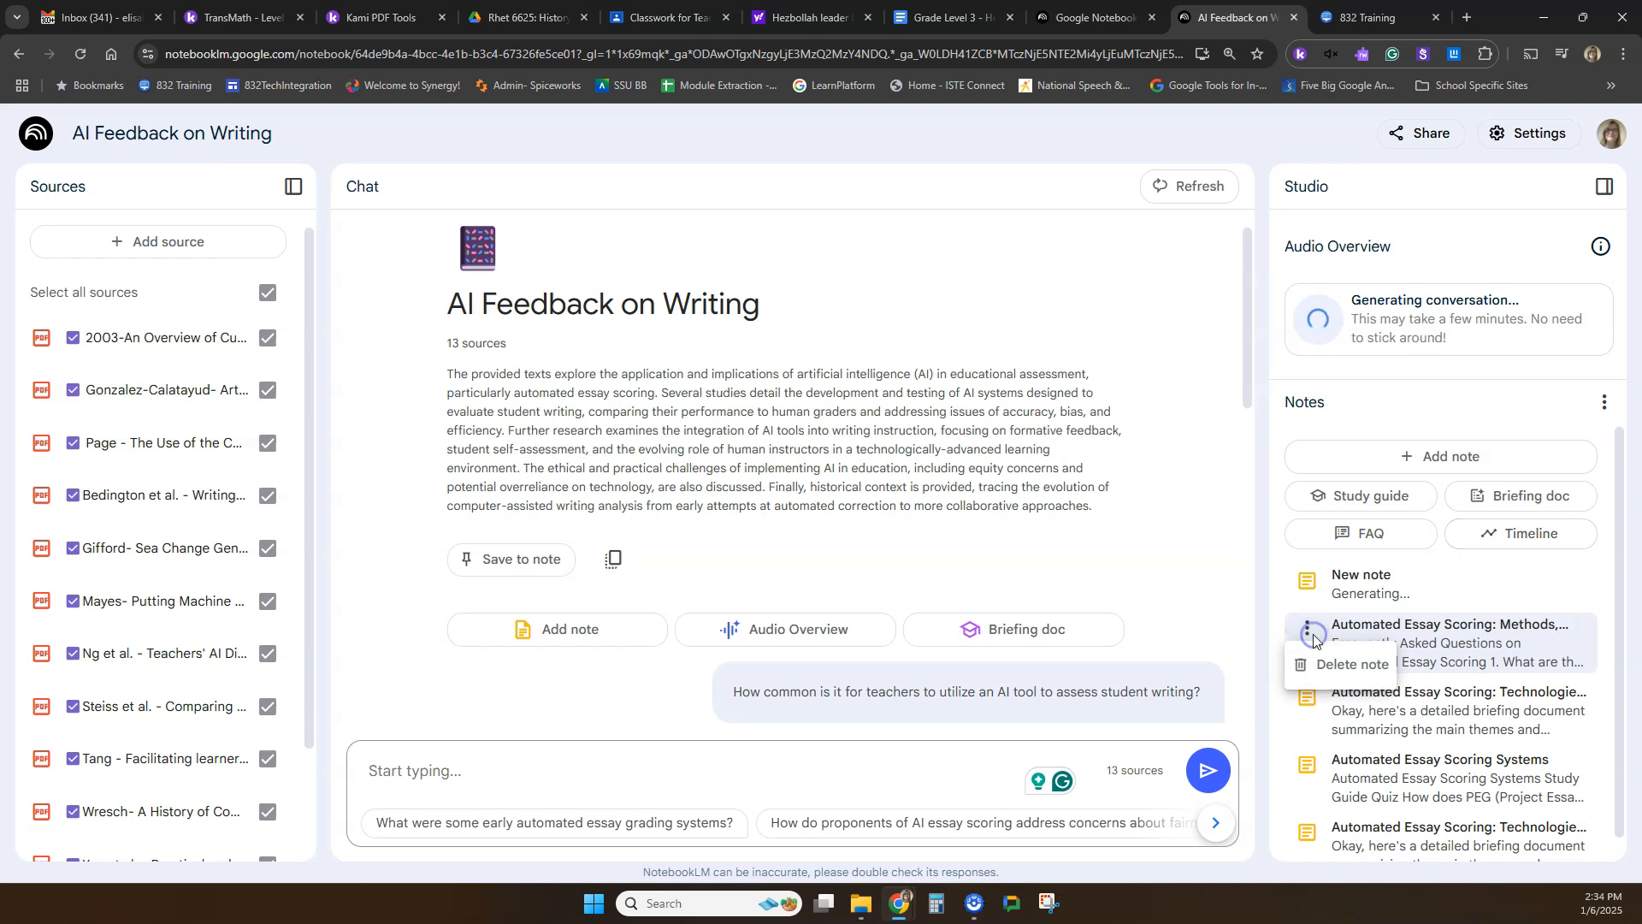
pyautogui.click(1314, 636)
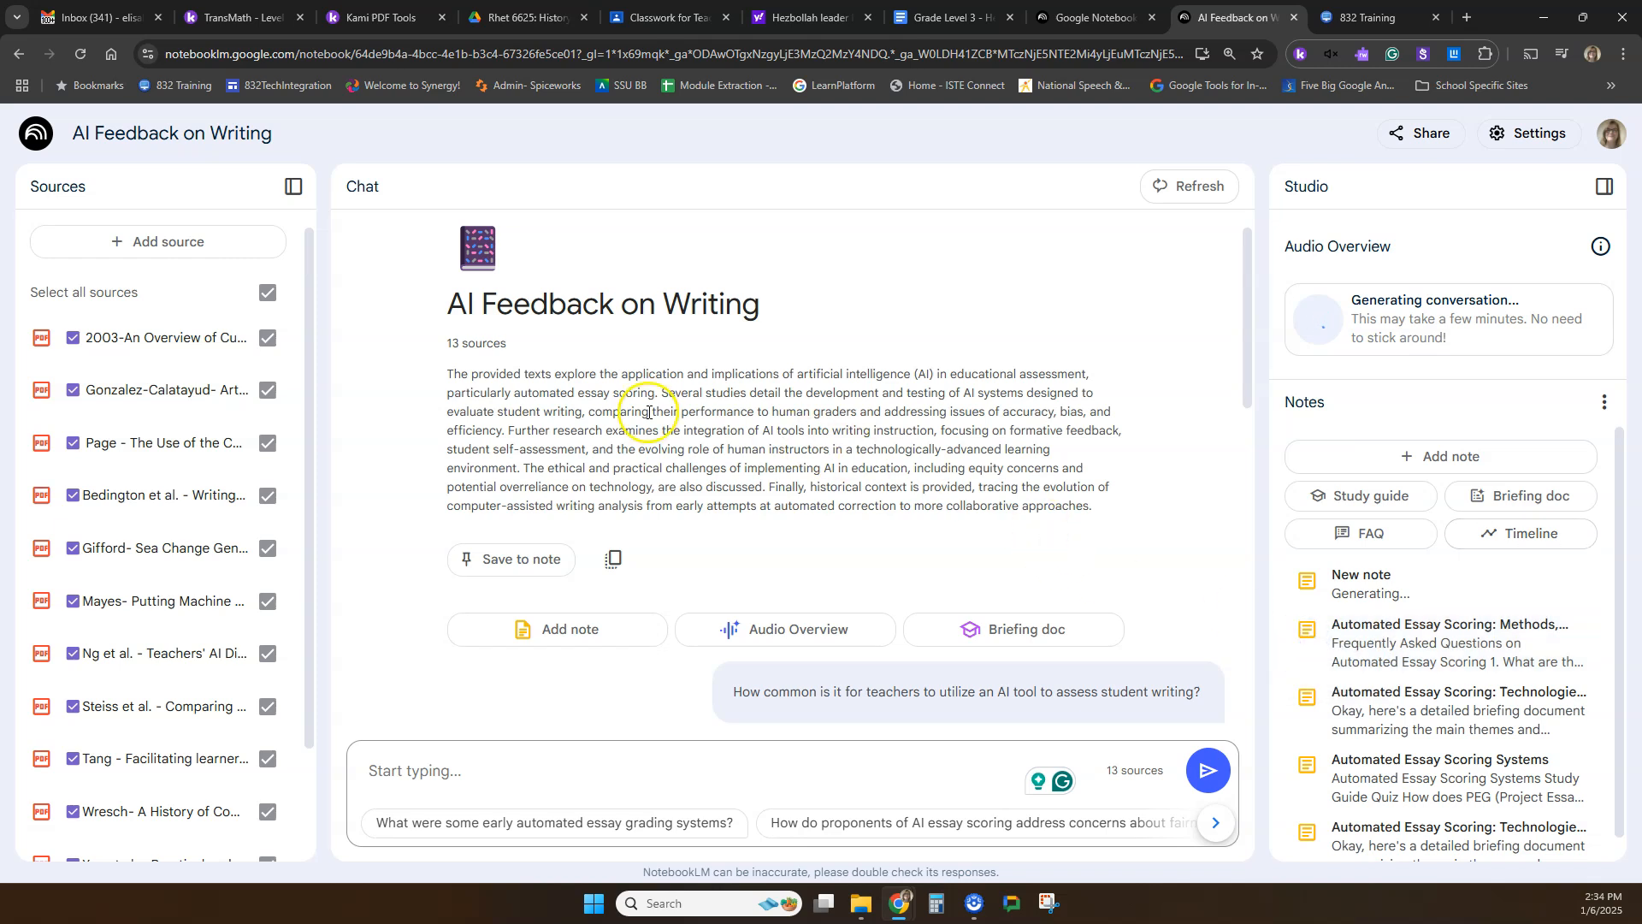
pyautogui.scroll(-1, 1334, 761)
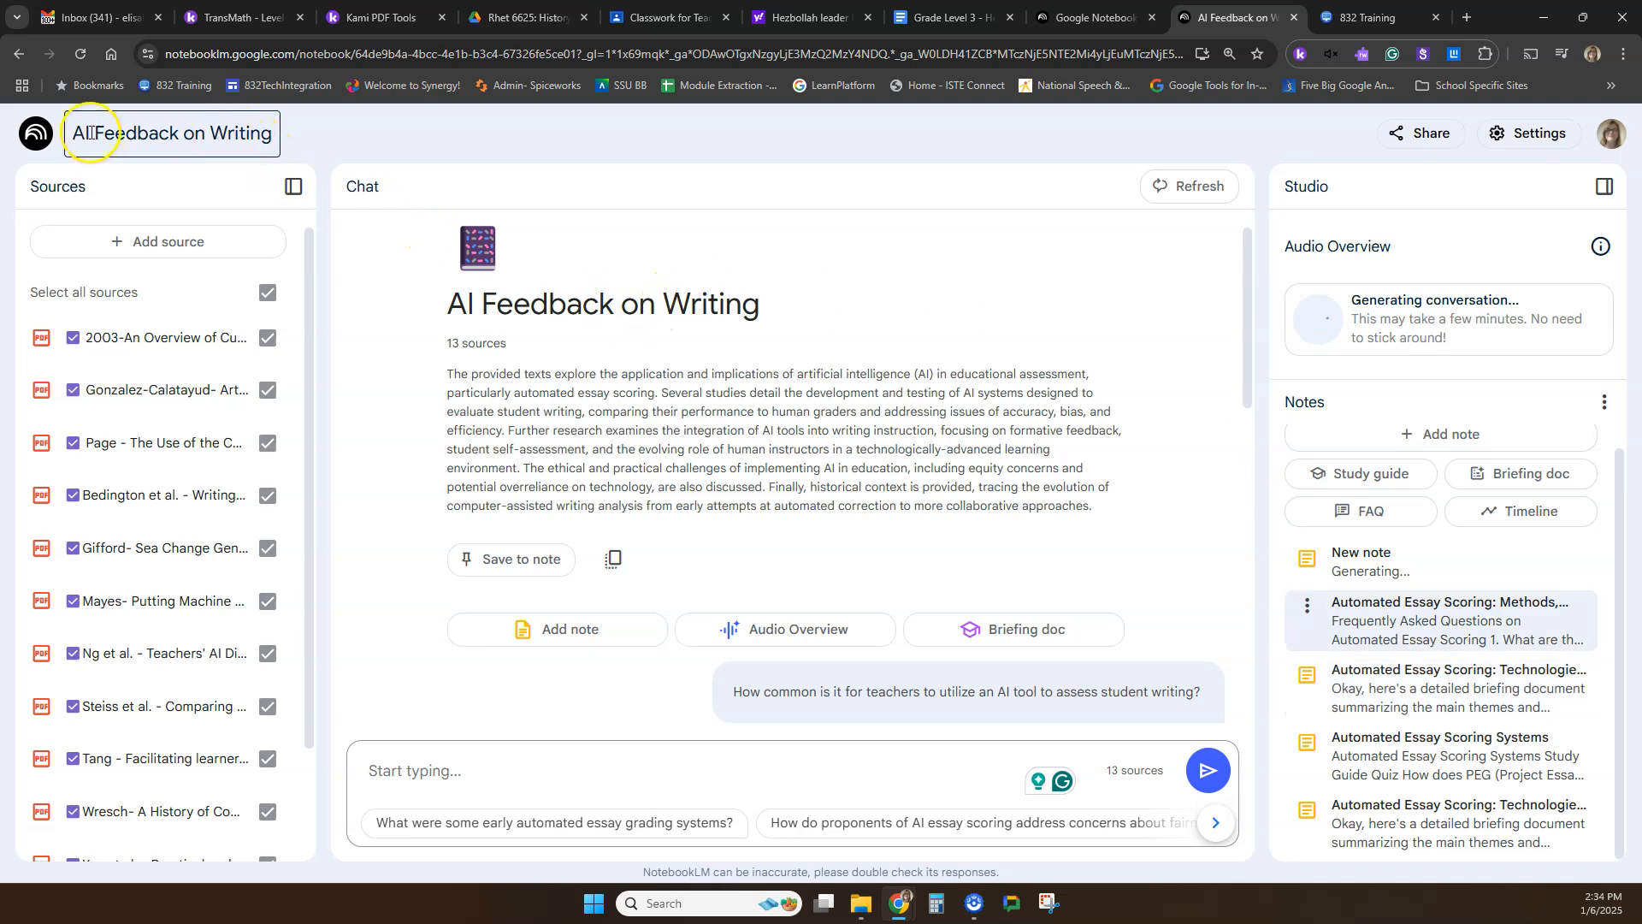
# Return to the list of notebooks and reopen "AI Feedback on Writing" to check its saved notes.
pyautogui.click(33, 142)
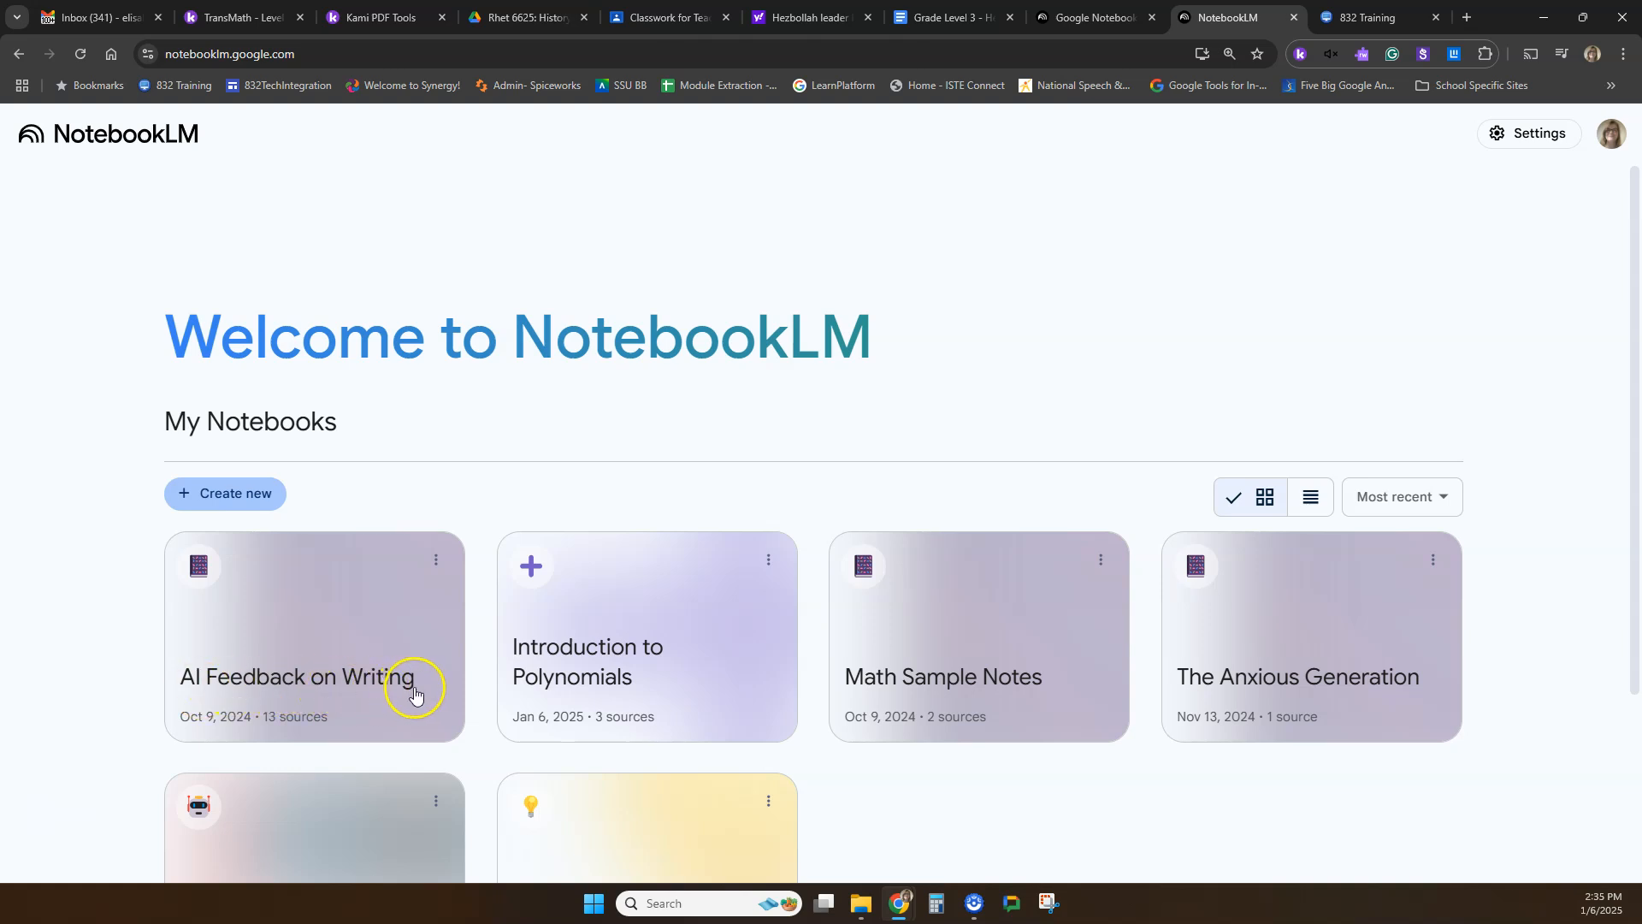
pyautogui.click(300, 631)
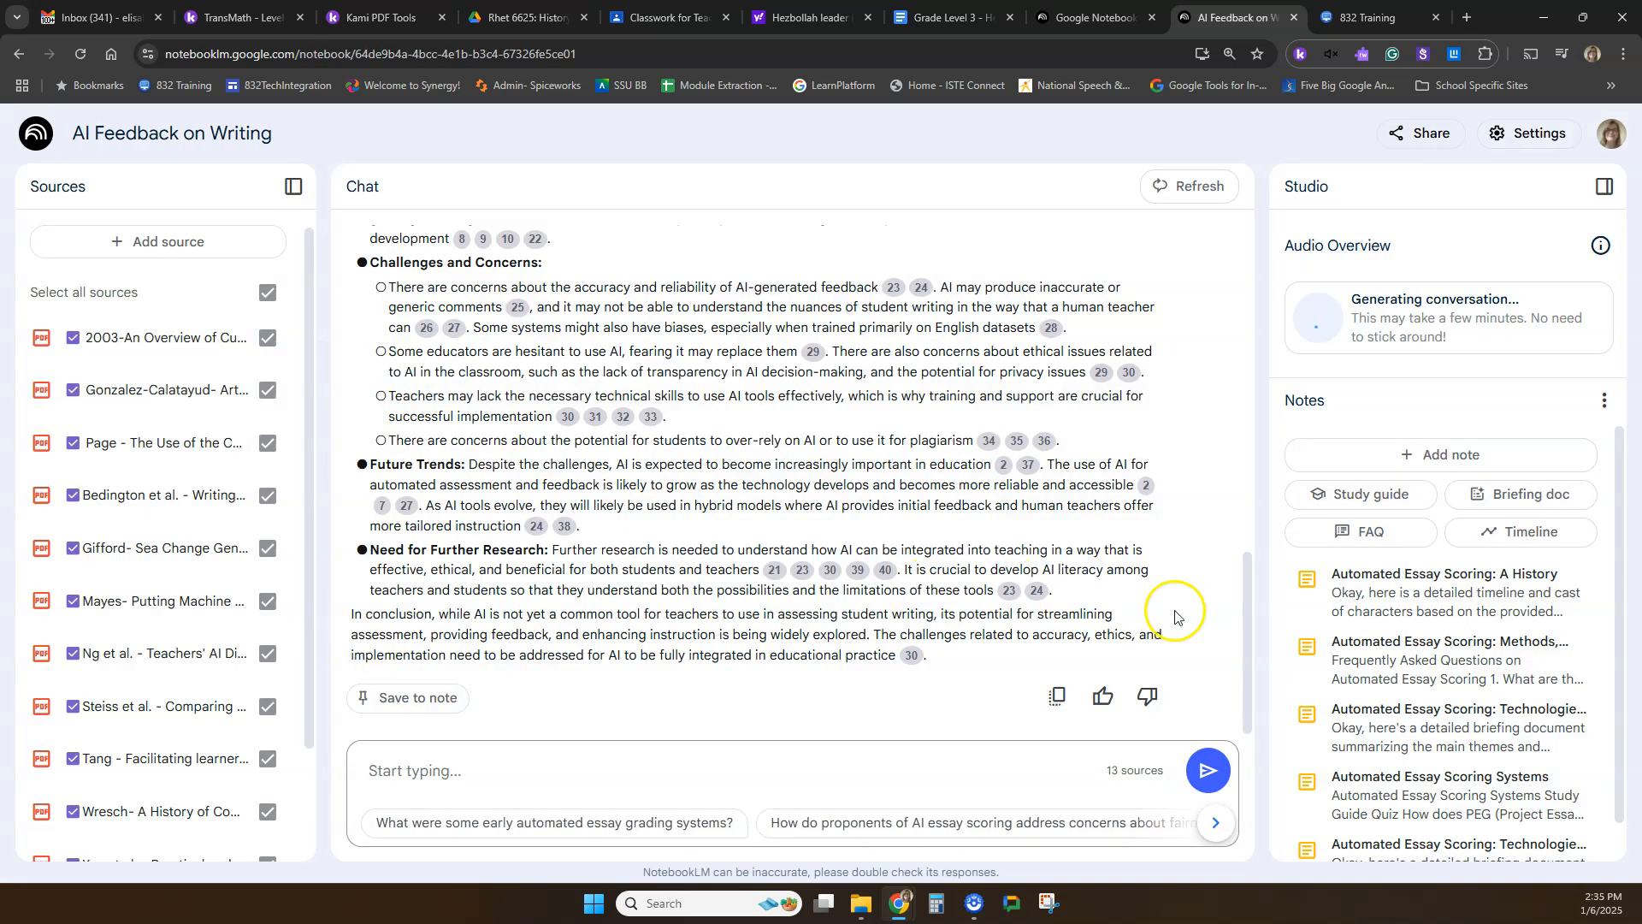
pyautogui.scroll(-1, 1367, 623)
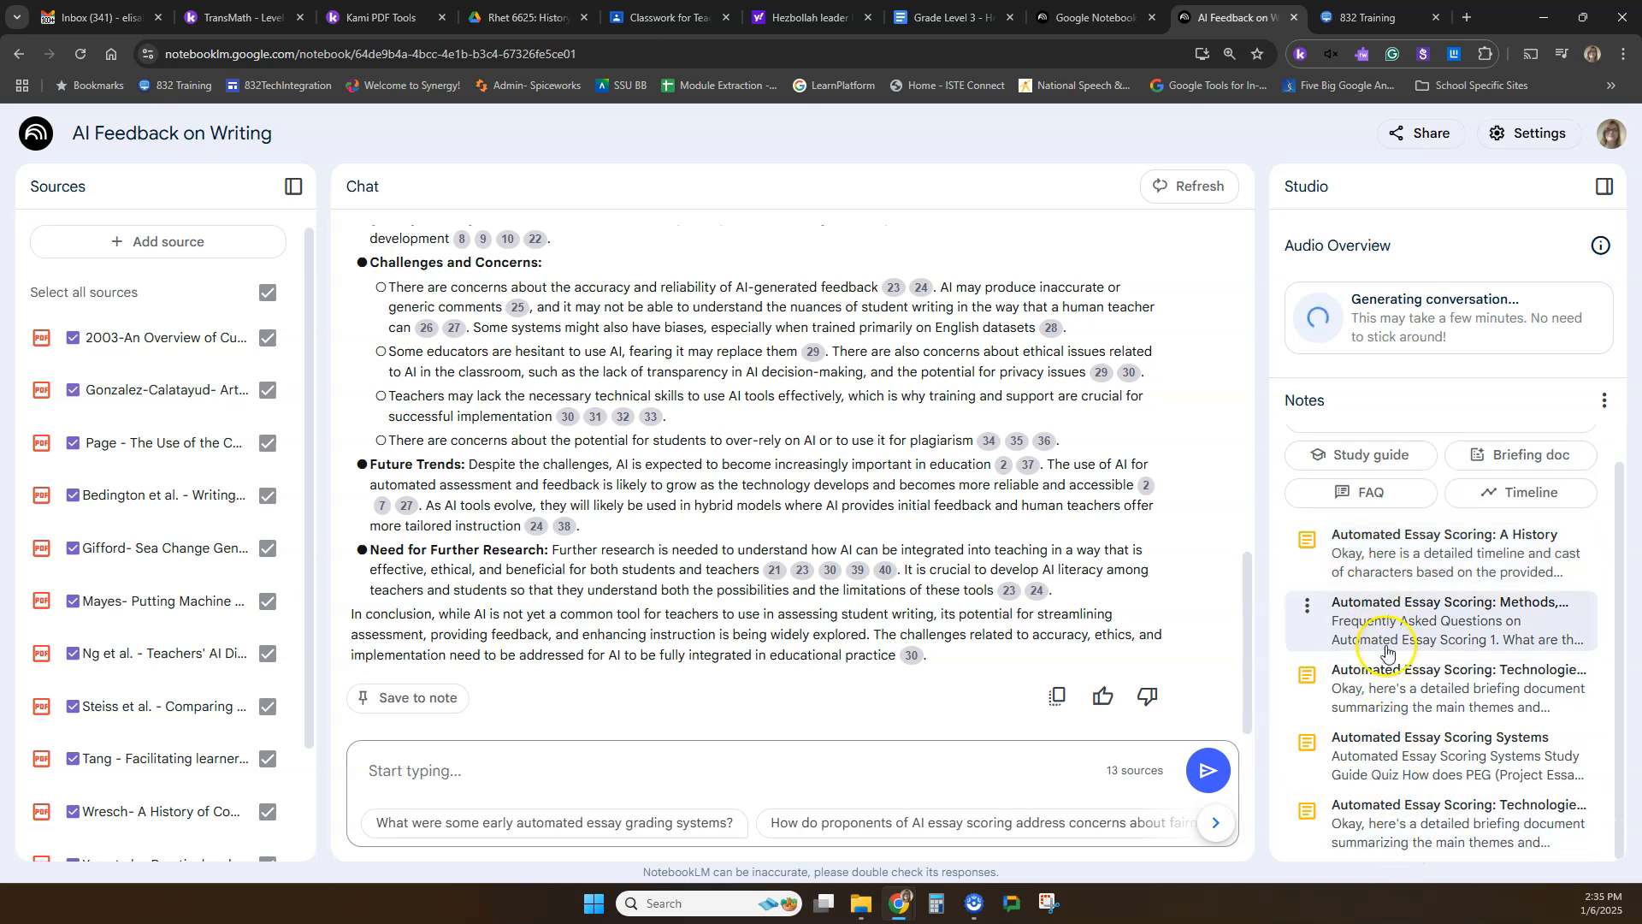
# Open the timeline note "Automated Essay Scoring: A History" and skim its dated entries and the start of its Cast of Characters.
pyautogui.scroll(1, 1435, 667)
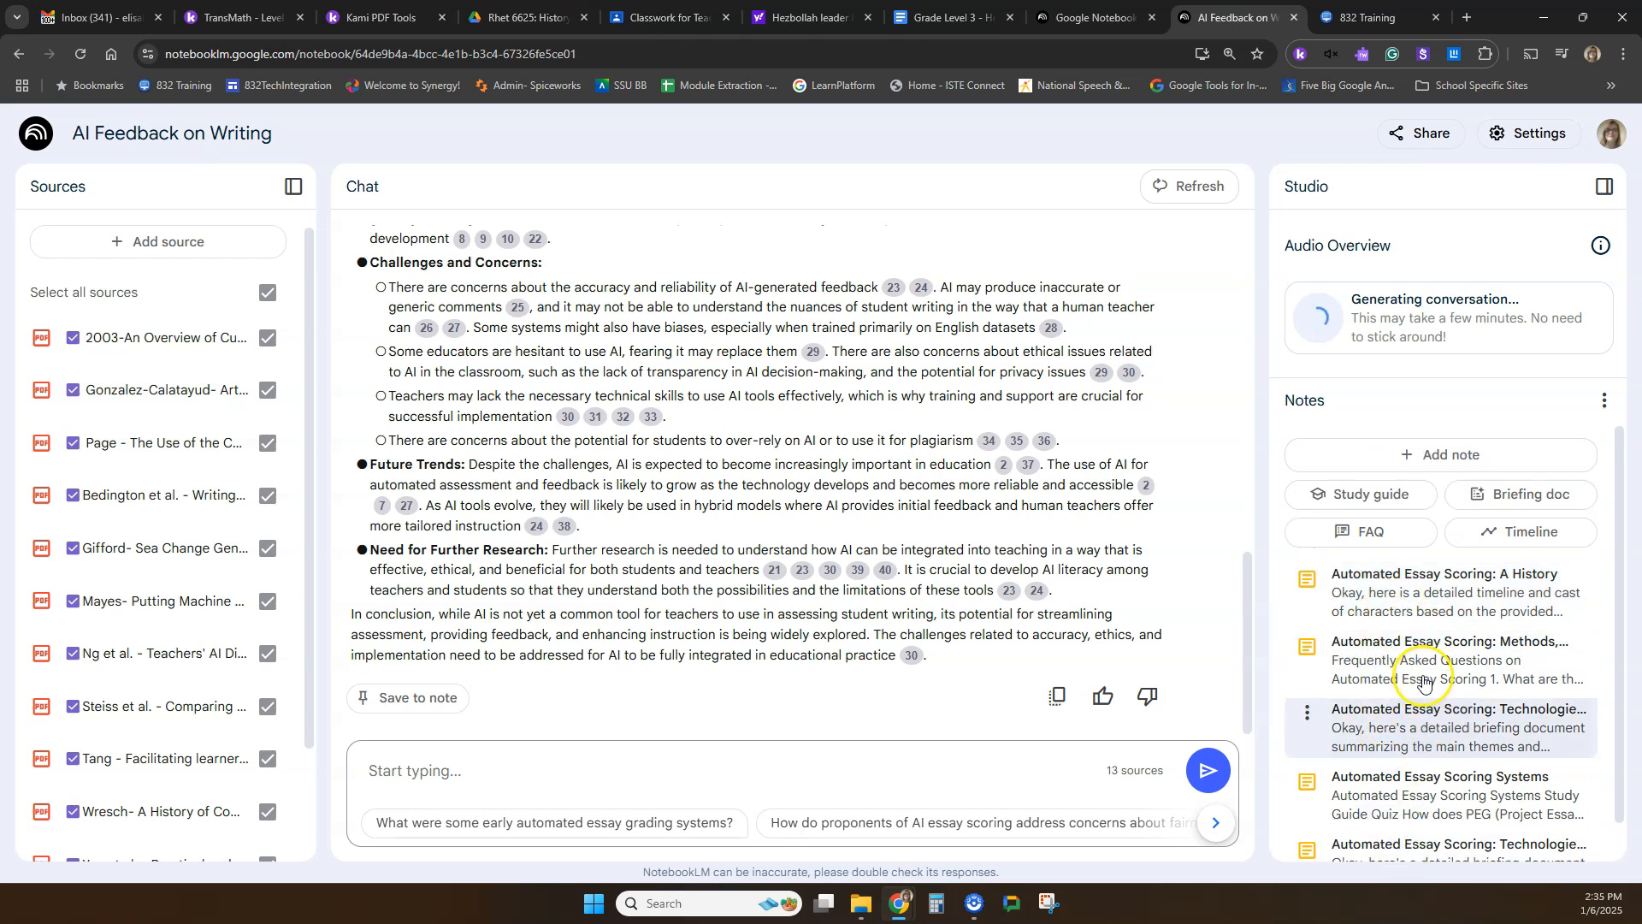
pyautogui.click(1472, 597)
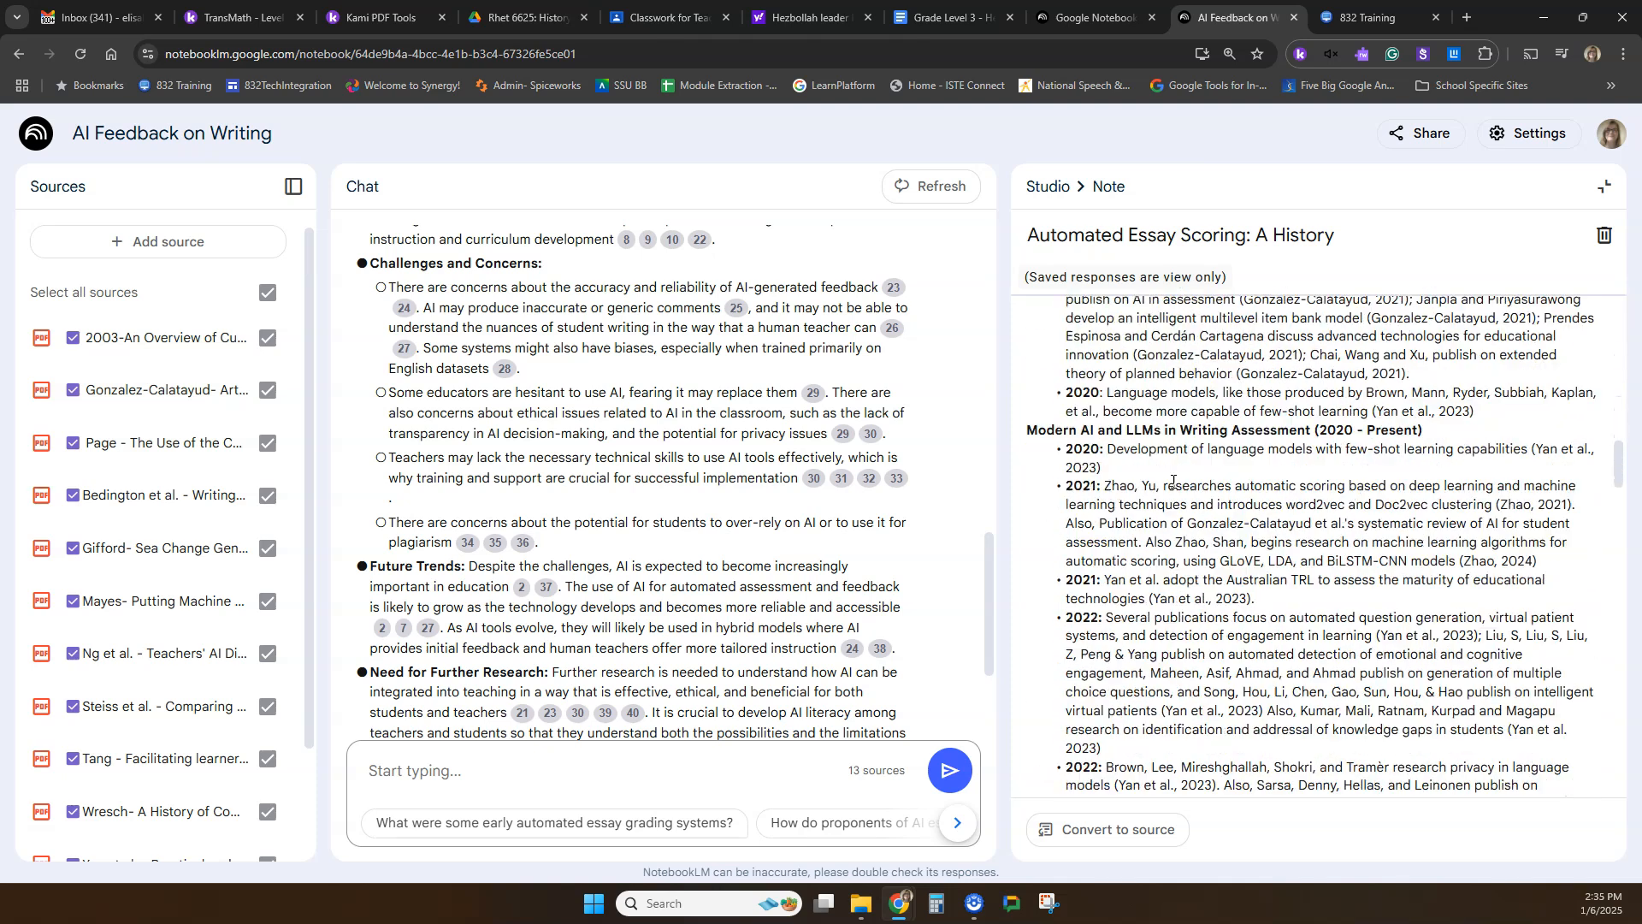
pyautogui.scroll(-5, 1173, 481)
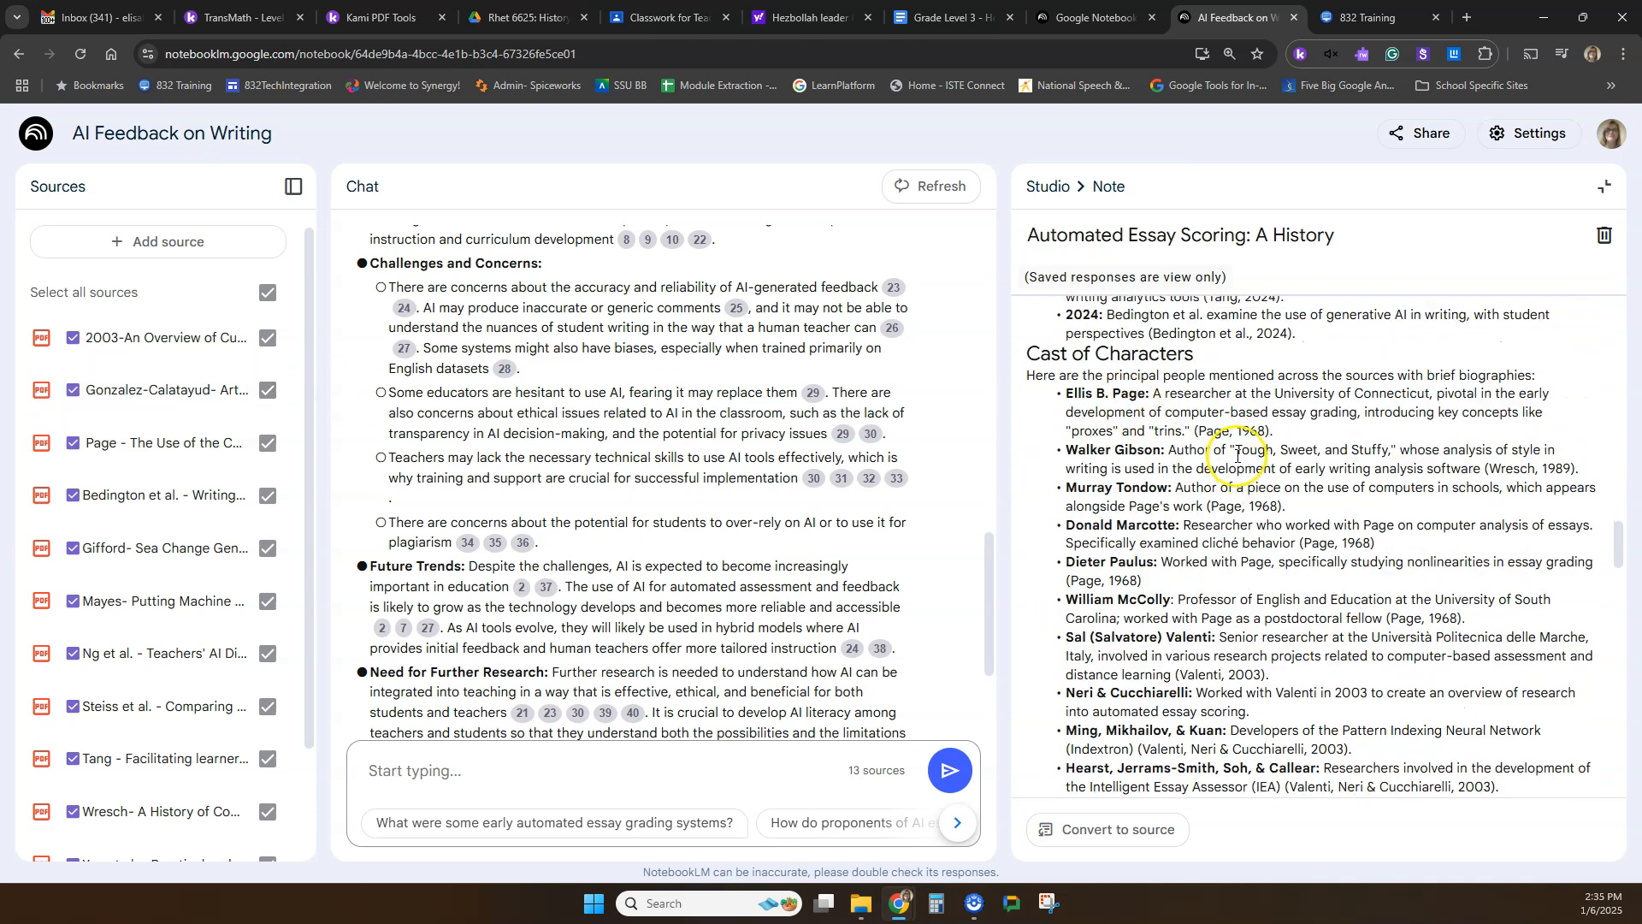
pyautogui.scroll(-15, 1237, 455)
pyautogui.scroll(20, 1237, 455)
pyautogui.scroll(10, 1241, 462)
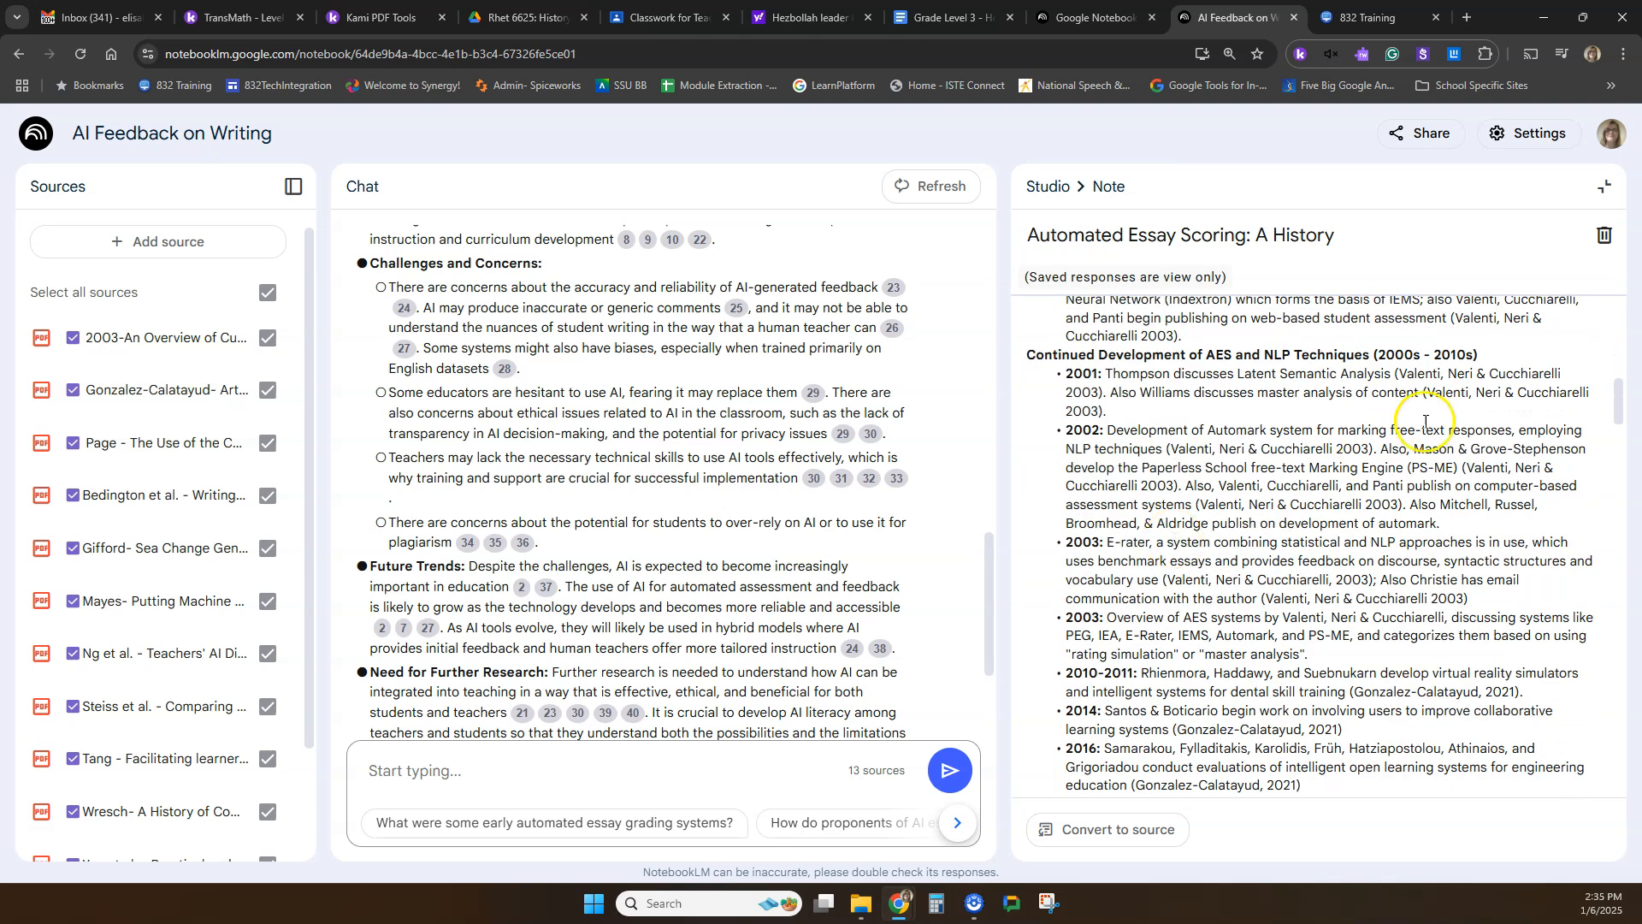
# Review the timeline entries again, read the Cast of Characters through to the closing summary, and close the note.
pyautogui.scroll(3, 1231, 530)
pyautogui.scroll(-7, 1233, 530)
pyautogui.scroll(-1, 1099, 609)
pyautogui.moveTo(1035, 547); pyautogui.dragTo(1537, 548)
pyautogui.scroll(-1, 1325, 612)
pyautogui.scroll(-8, 1325, 613)
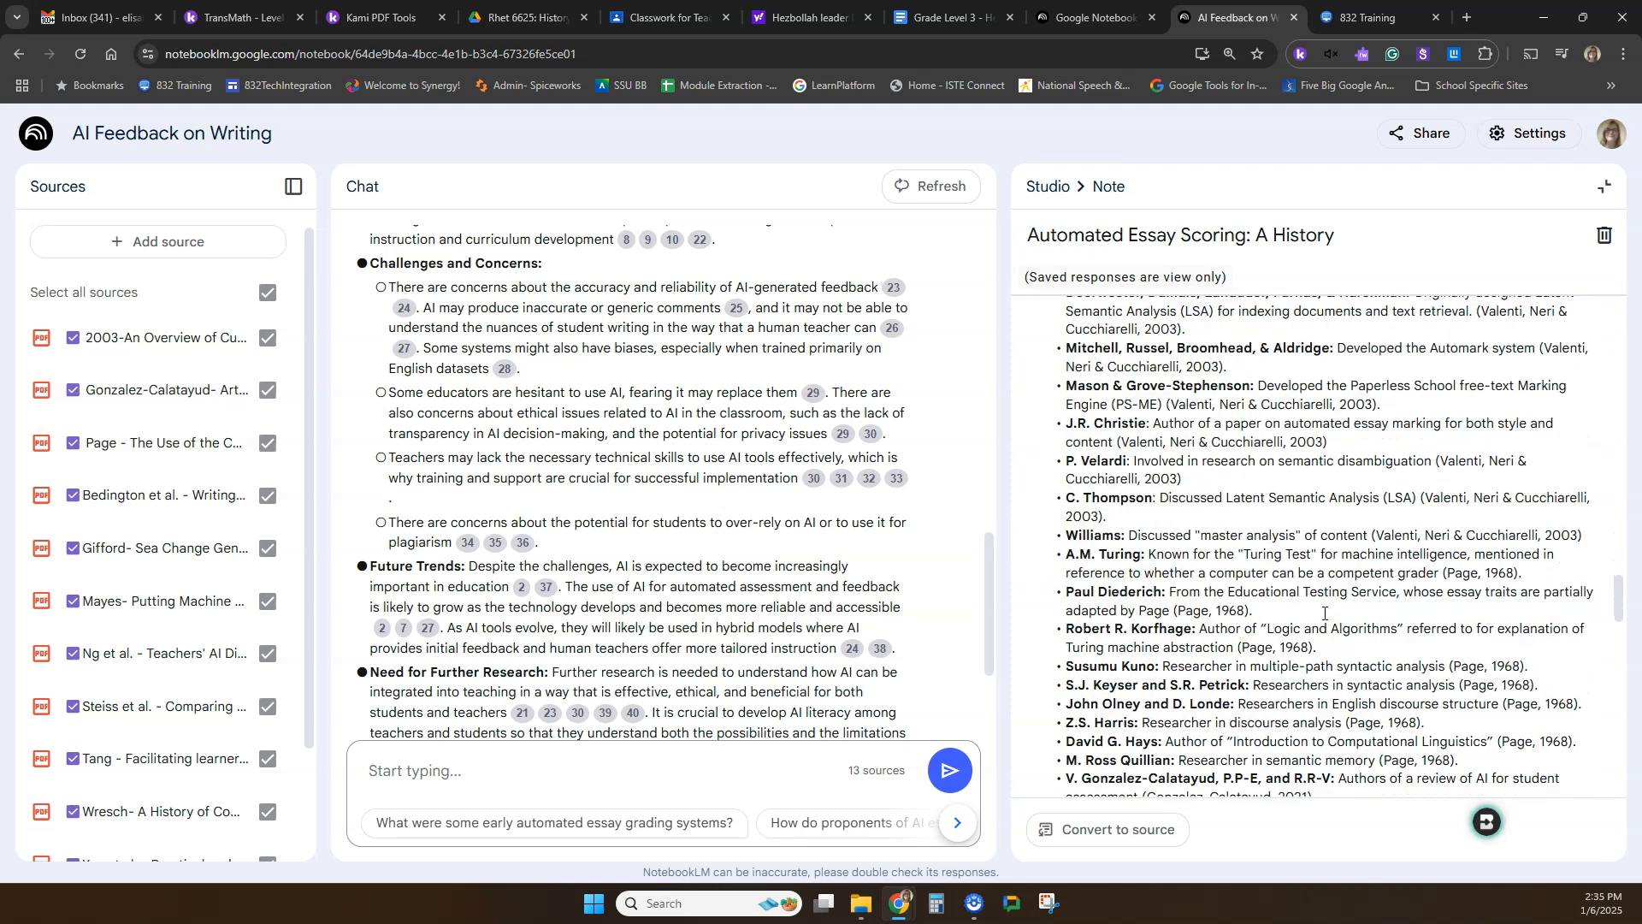
pyautogui.scroll(-15, 1325, 612)
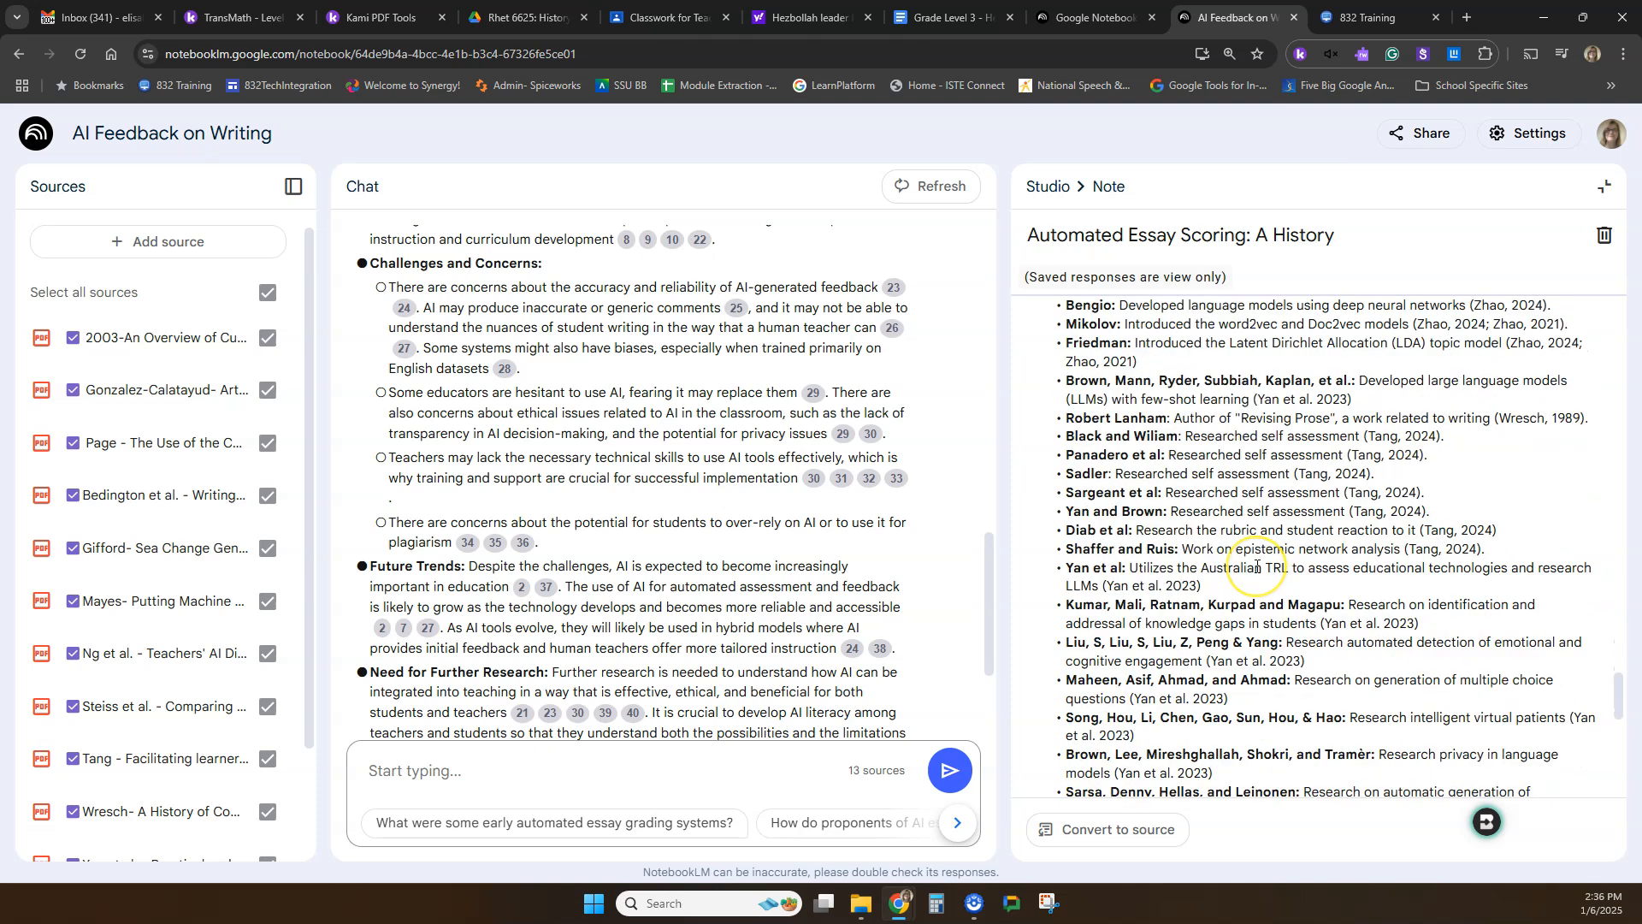
pyautogui.scroll(-4, 1257, 566)
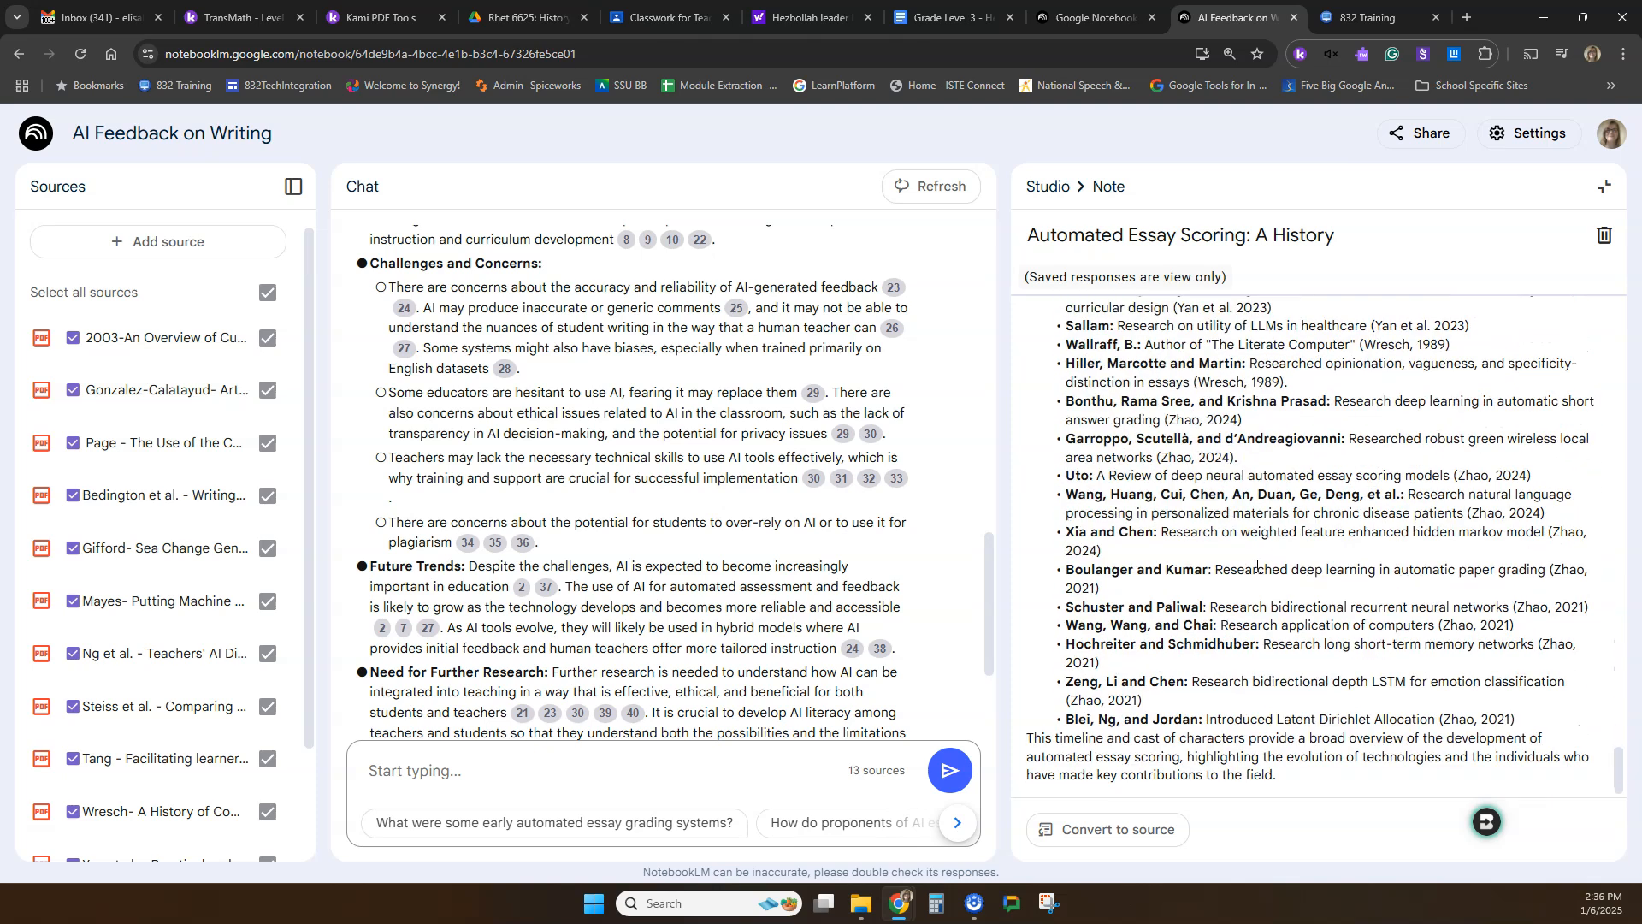
pyautogui.scroll(20, 1256, 565)
pyautogui.scroll(15, 1244, 596)
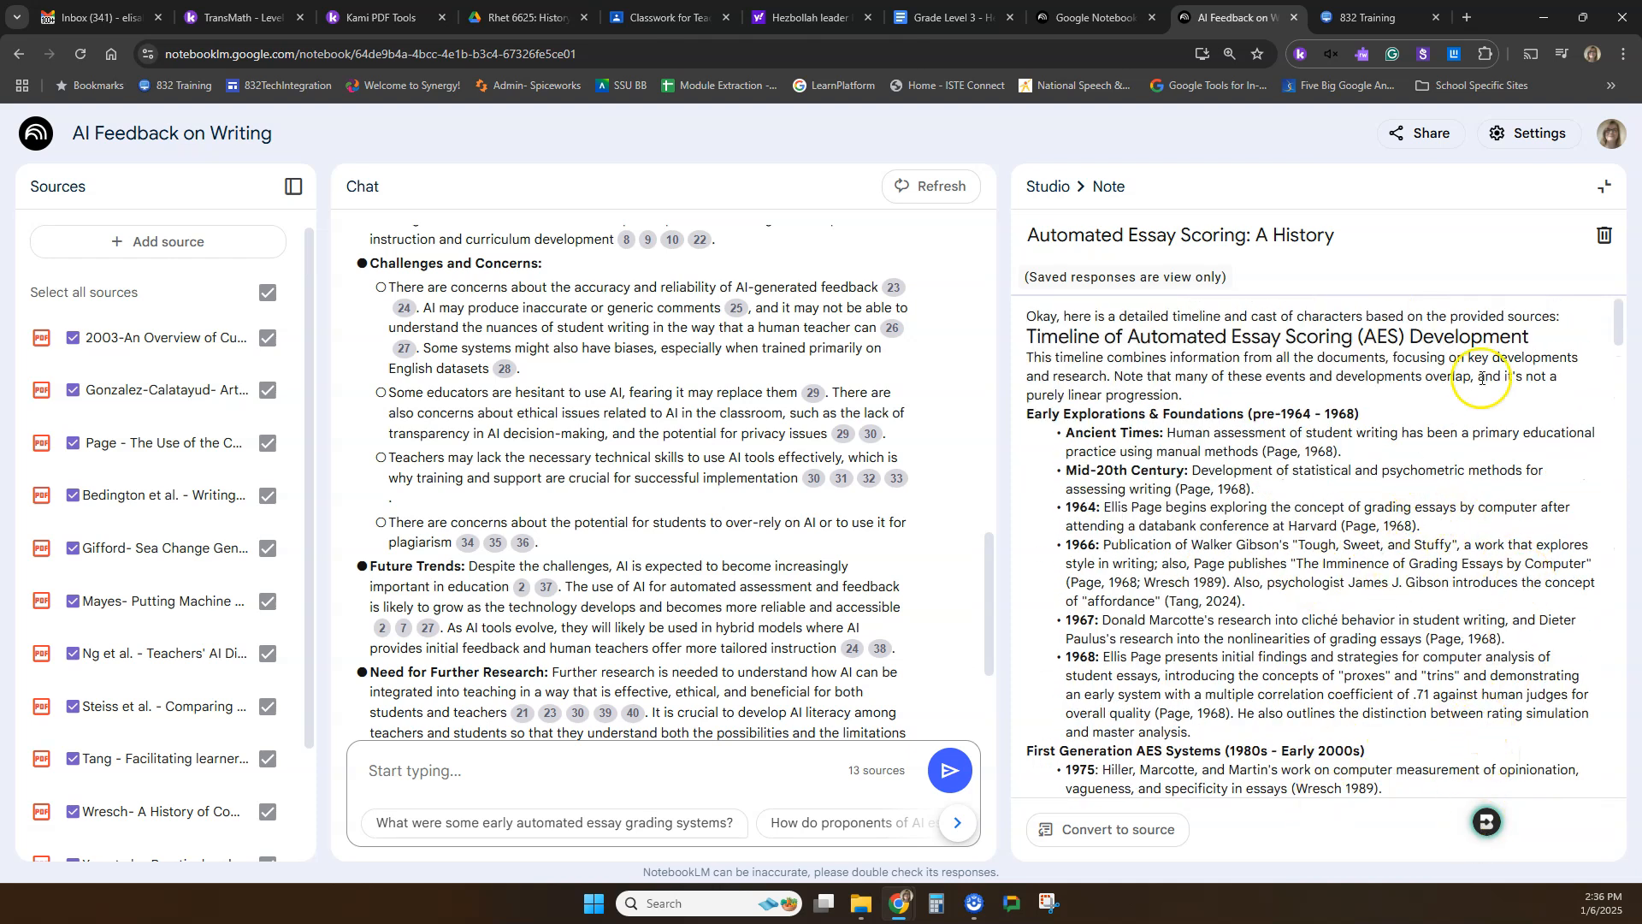
pyautogui.click(1605, 187)
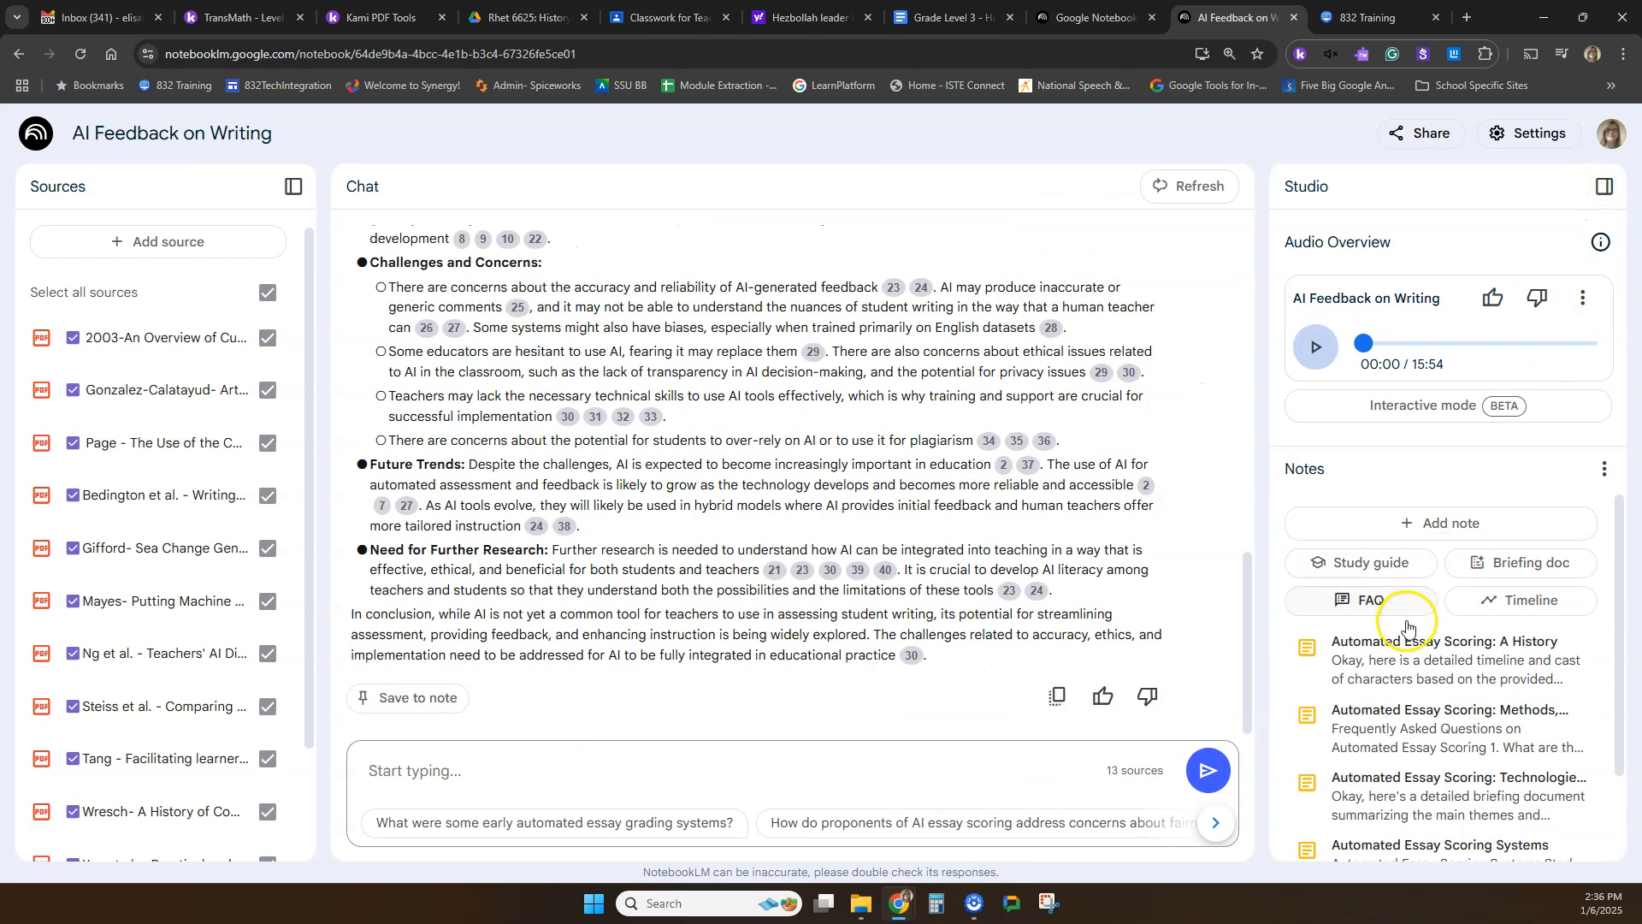
# Convert the timeline note to a source and check the new source's guide, closing both views.
pyautogui.click(1413, 678)
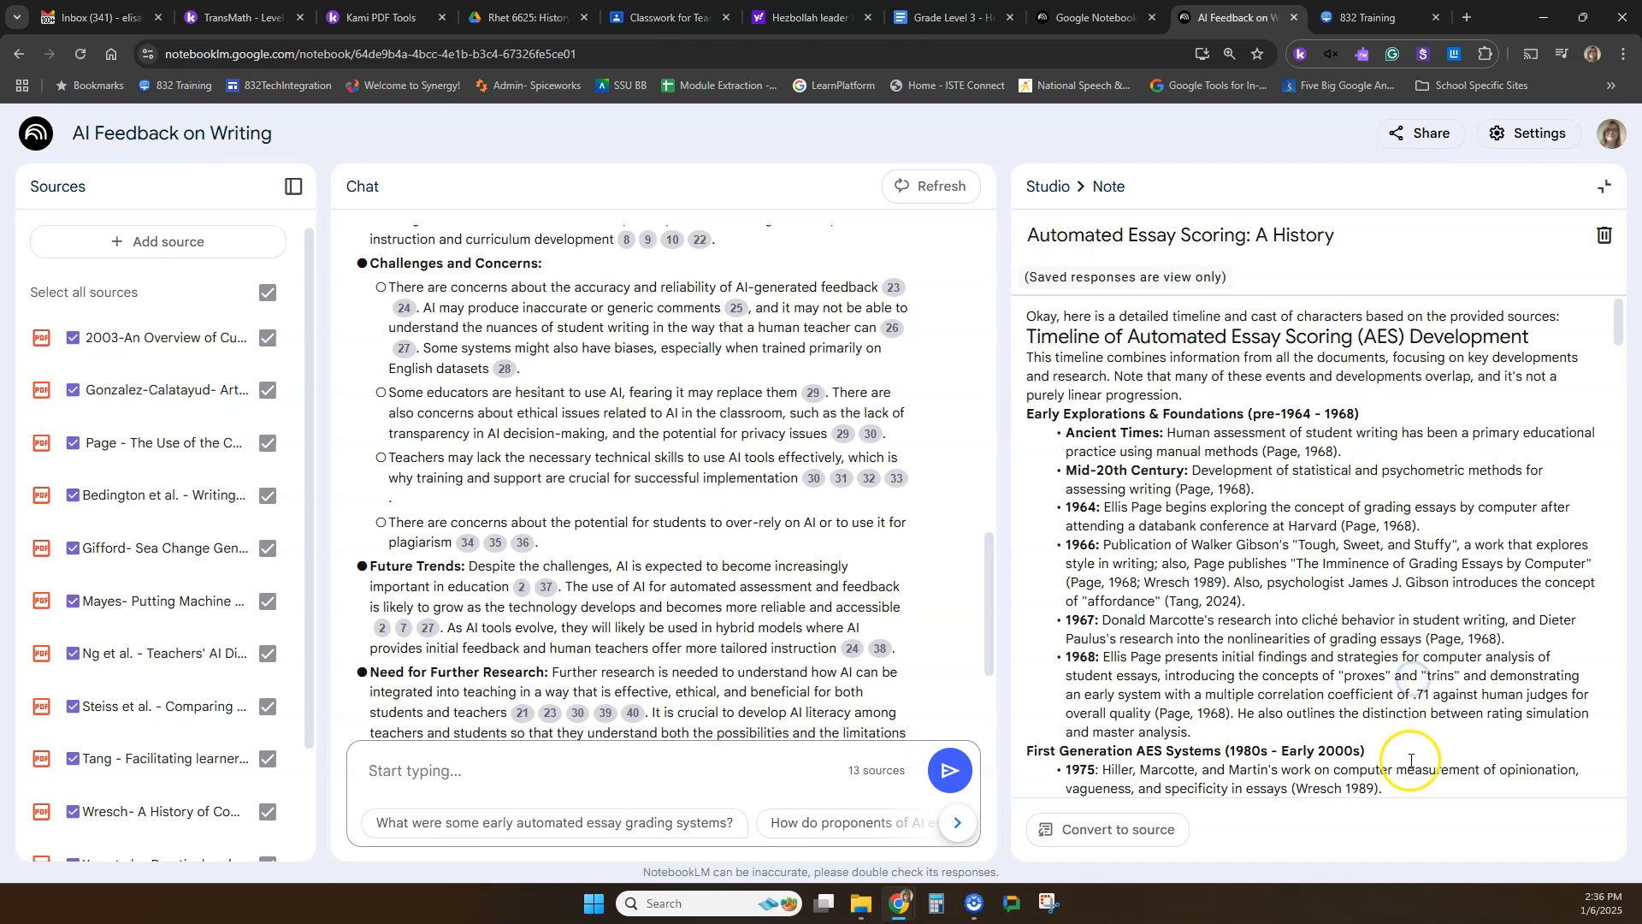
pyautogui.click(1120, 832)
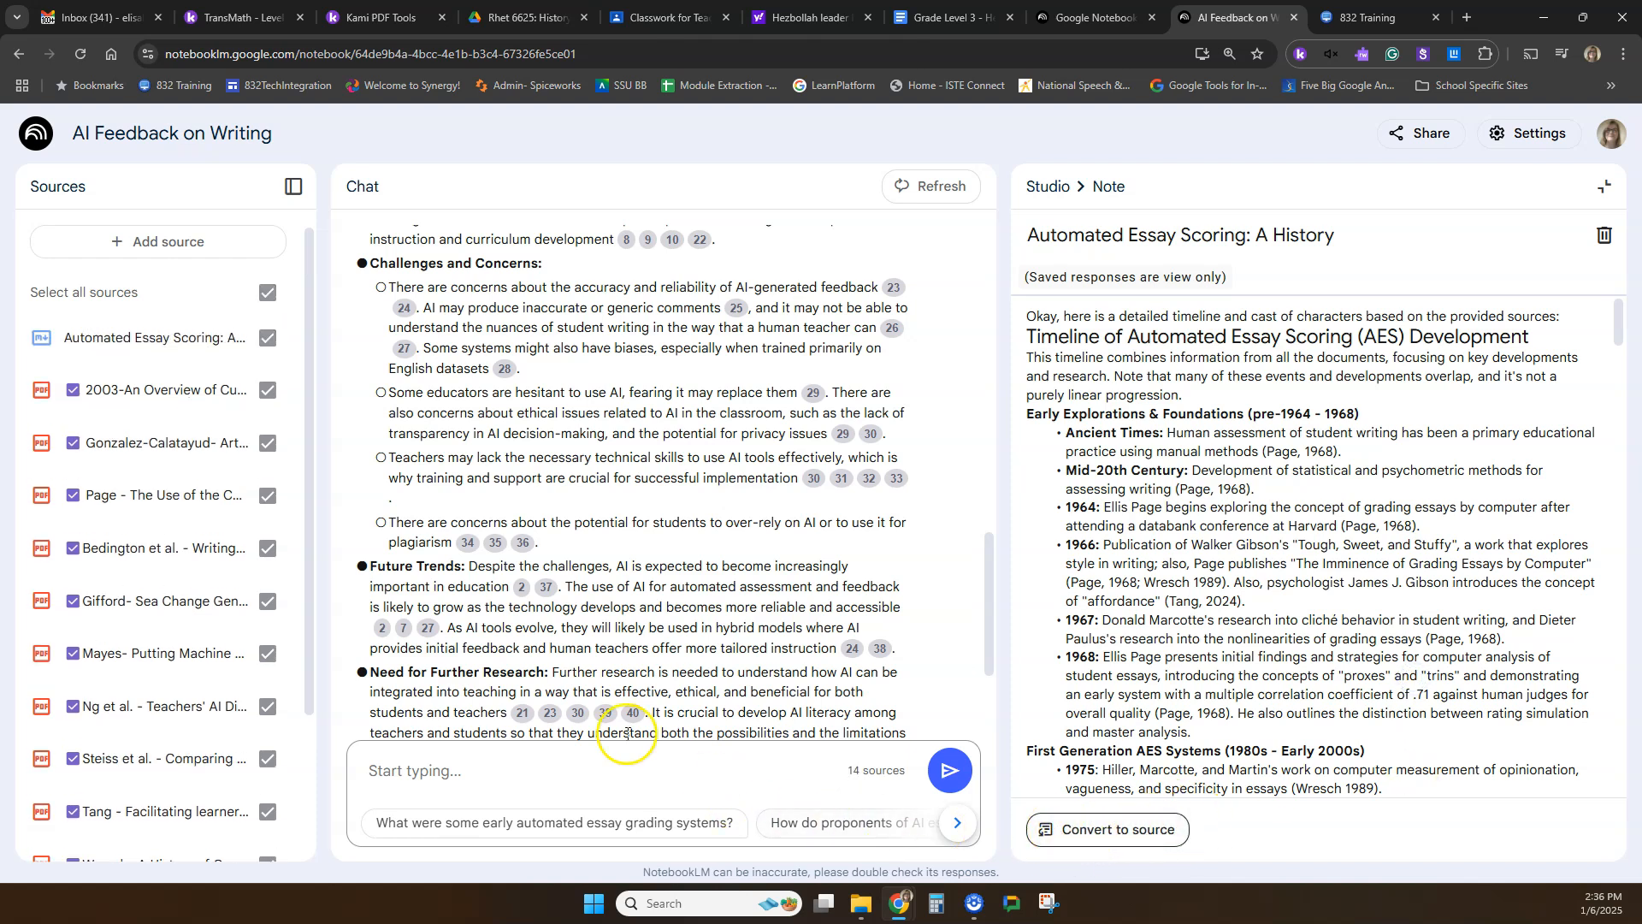
pyautogui.click(154, 348)
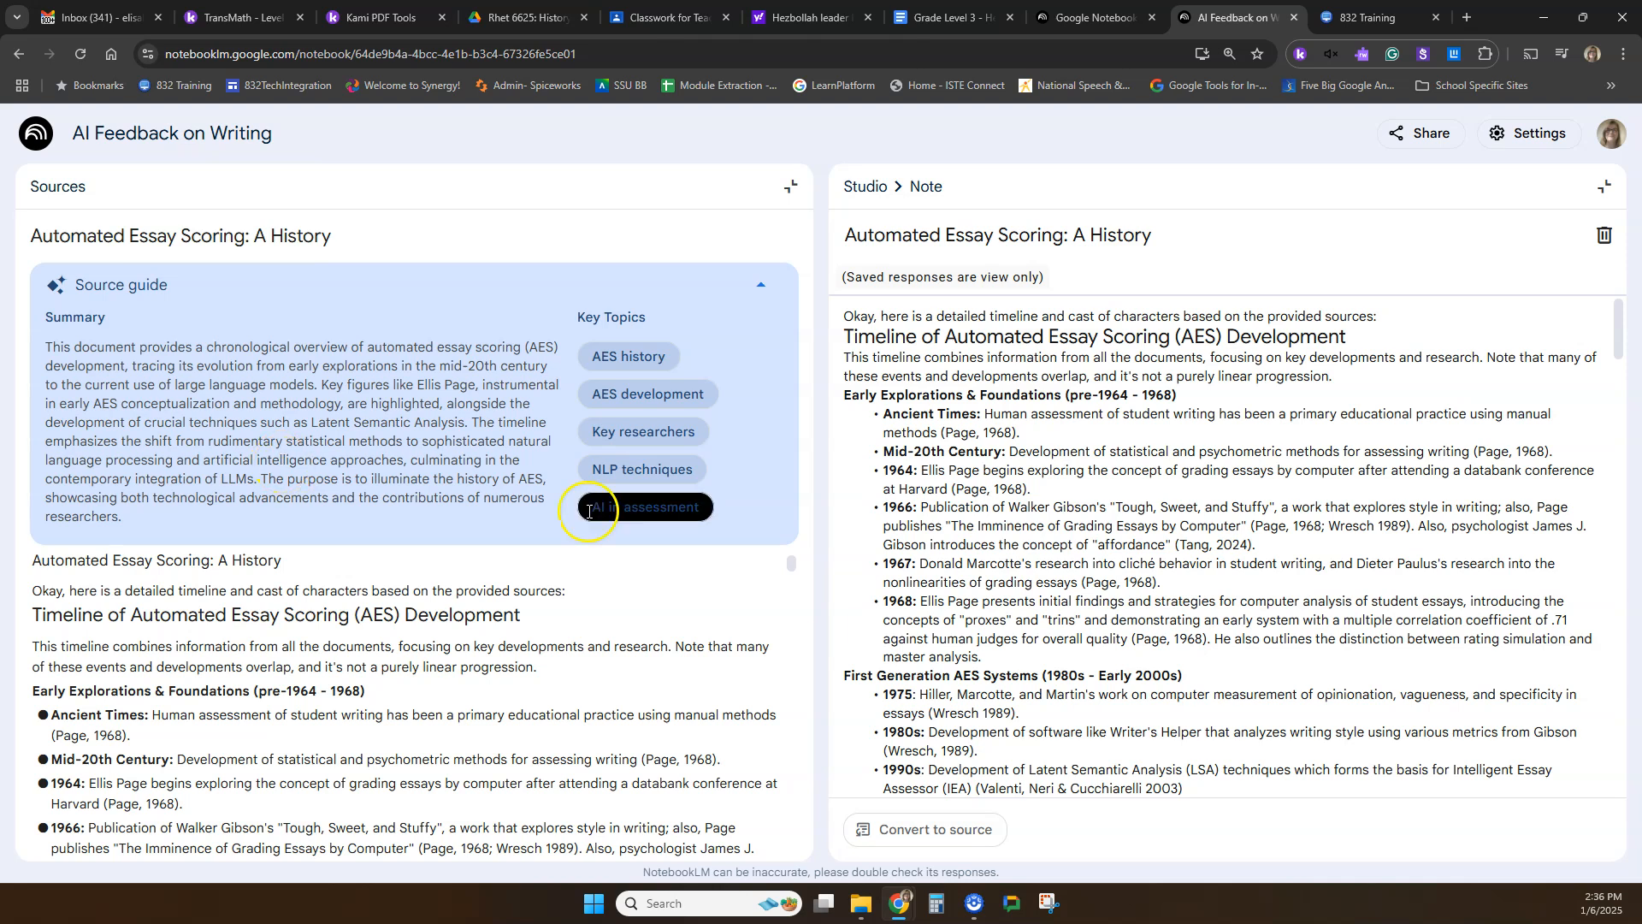
pyautogui.click(786, 193)
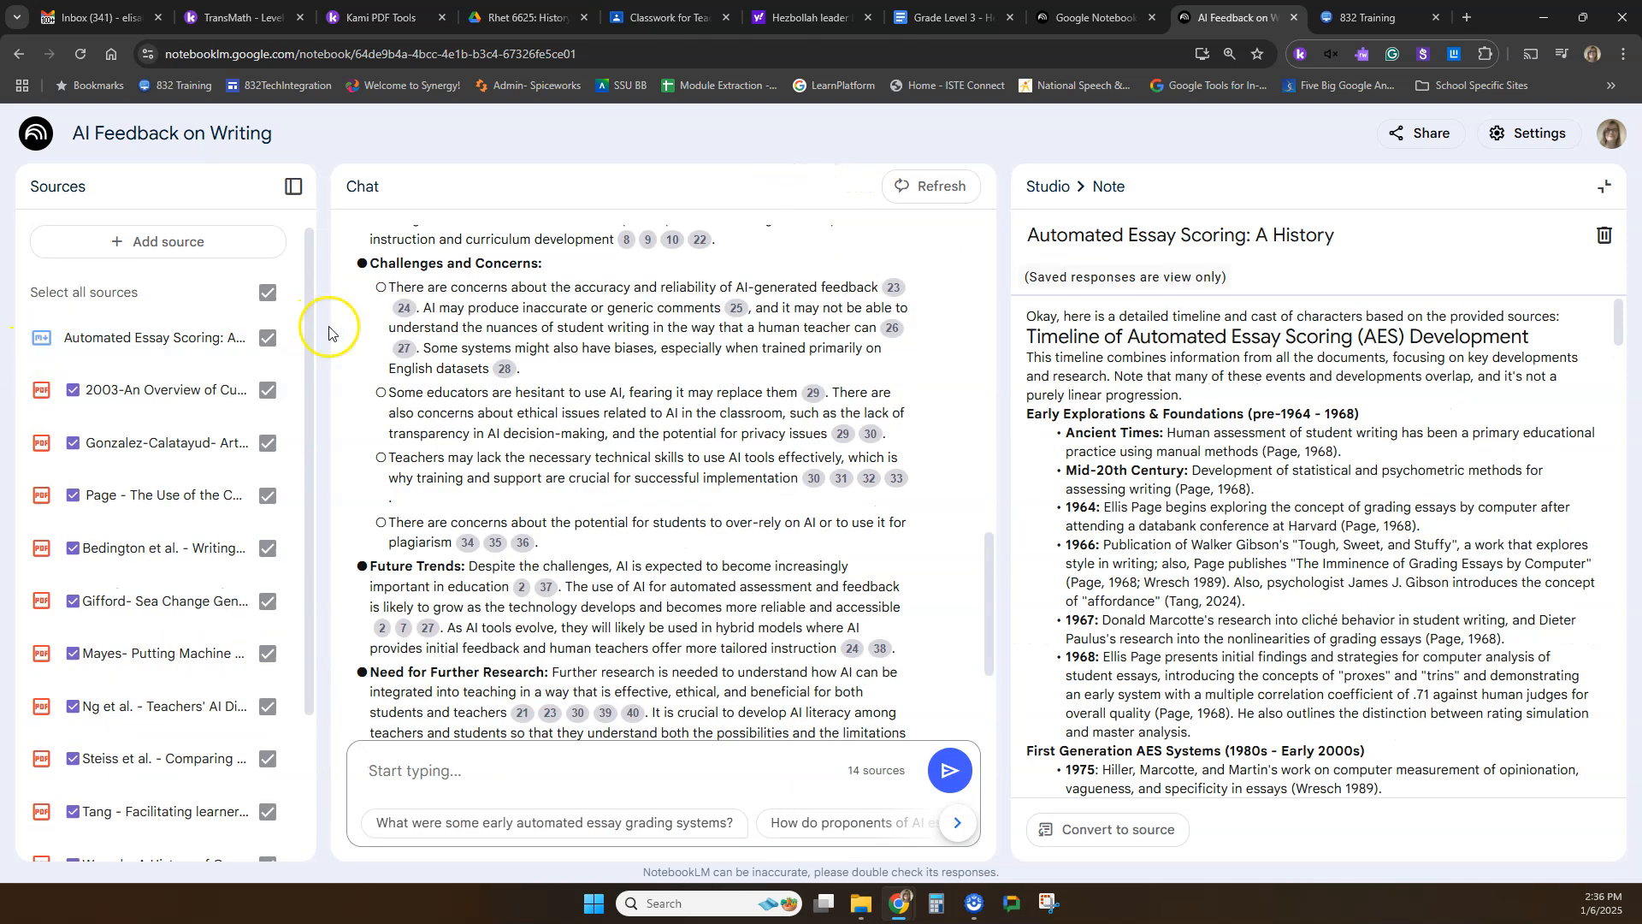
pyautogui.click(1603, 186)
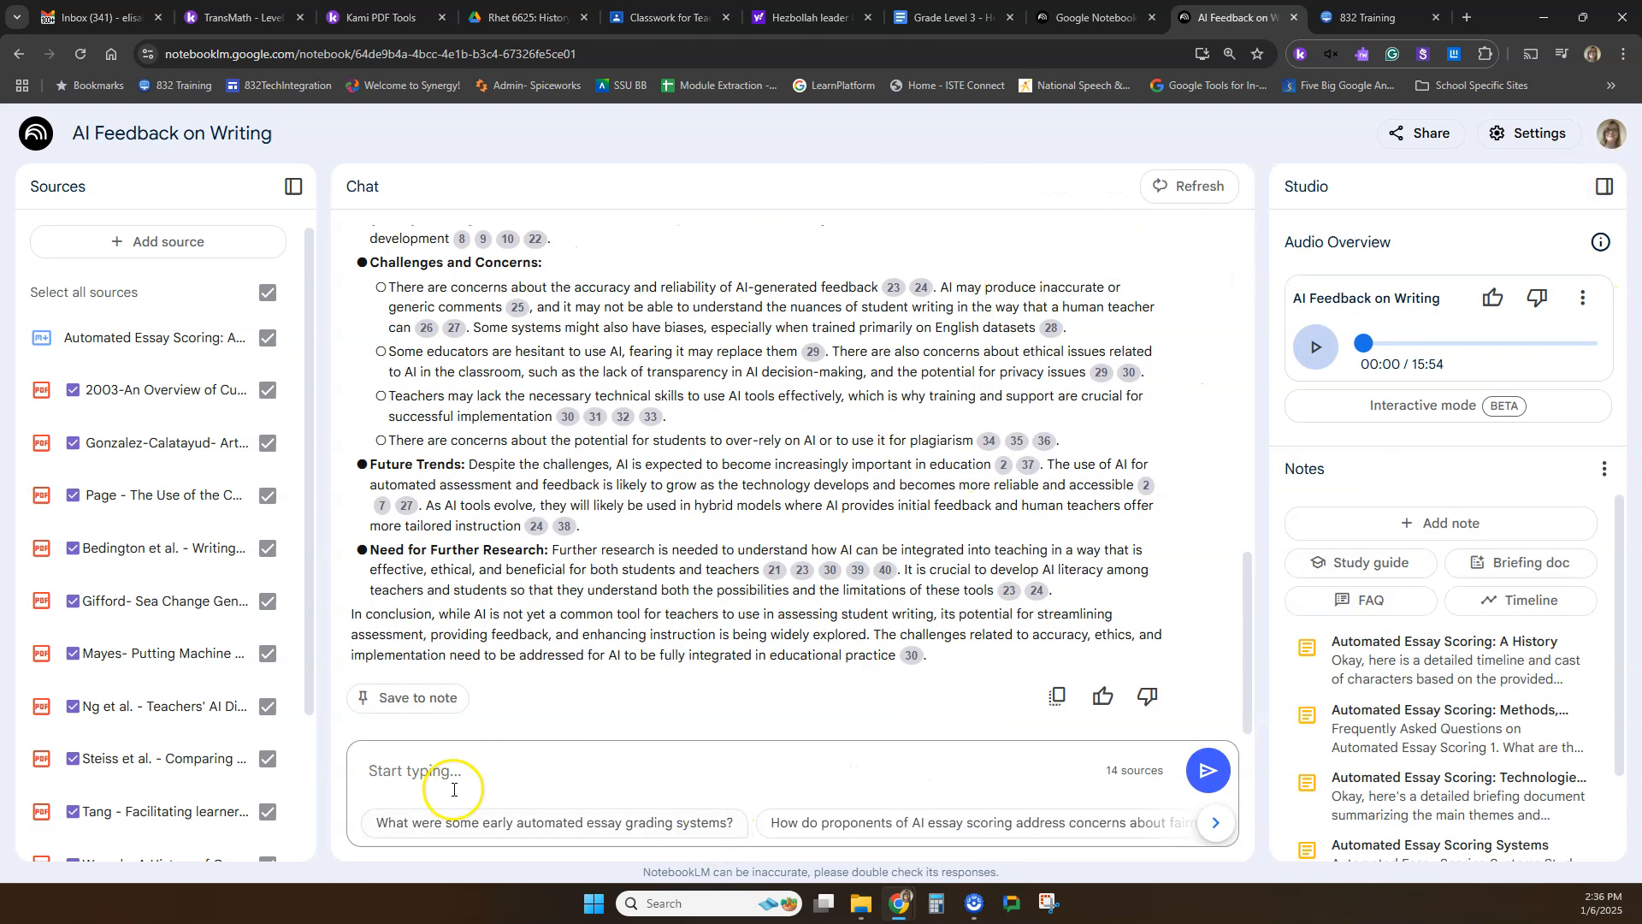
# Ask the chat to "Create 5 short answer questions about the topic of privacy in AI".
pyautogui.scroll(10, 751, 622)
pyautogui.scroll(-5, 685, 479)
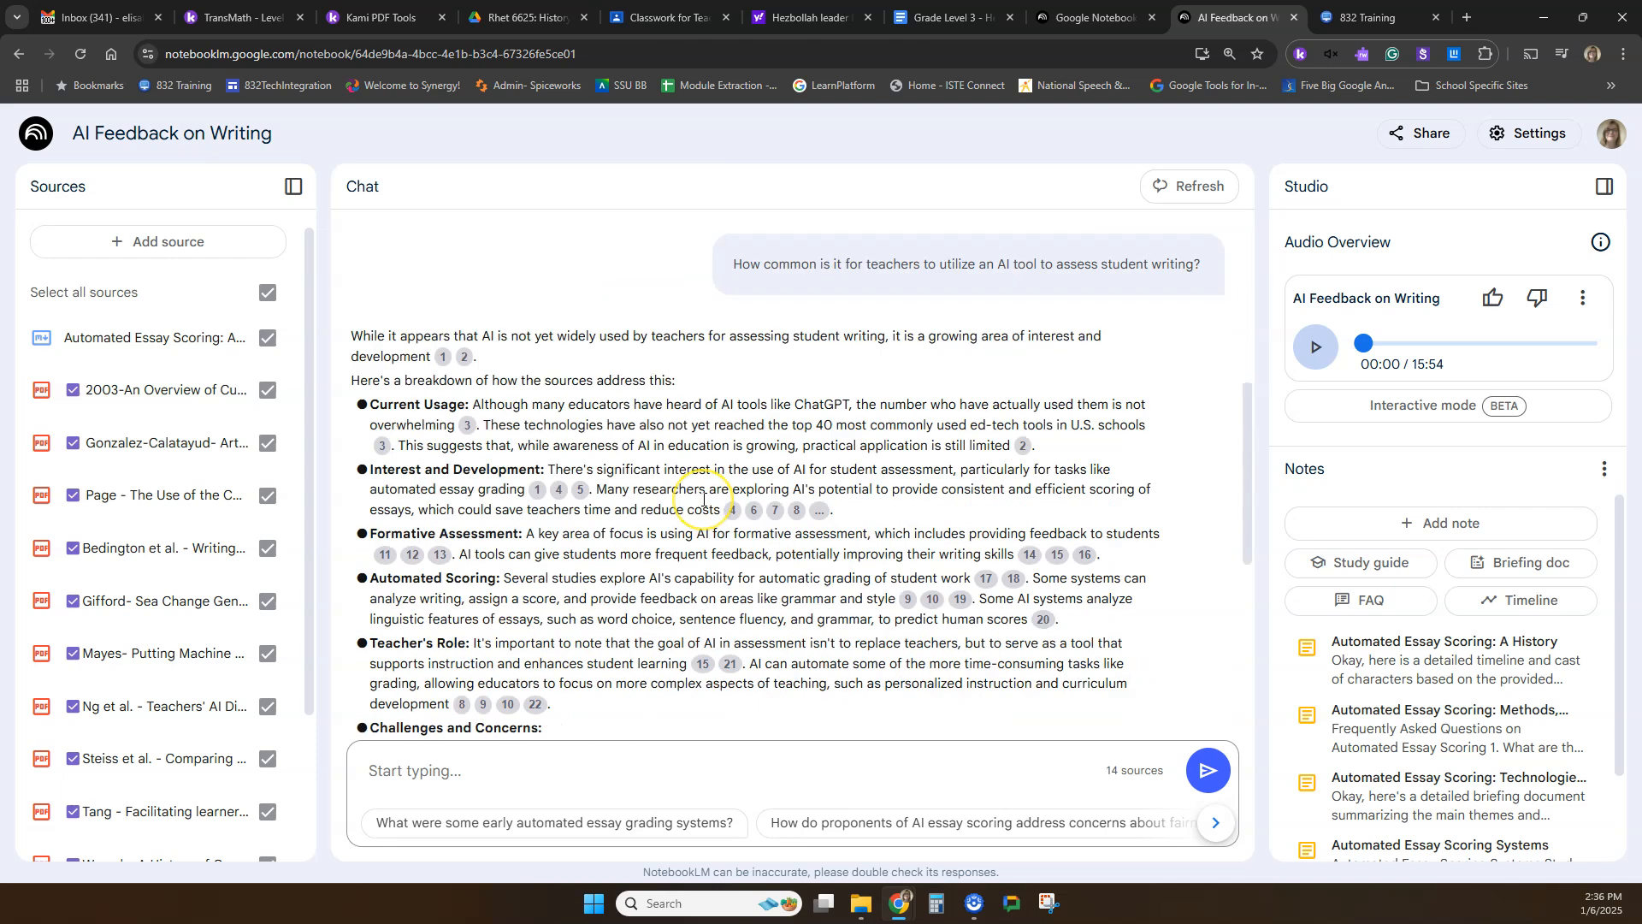
pyautogui.scroll(-5, 703, 500)
pyautogui.click(509, 759)
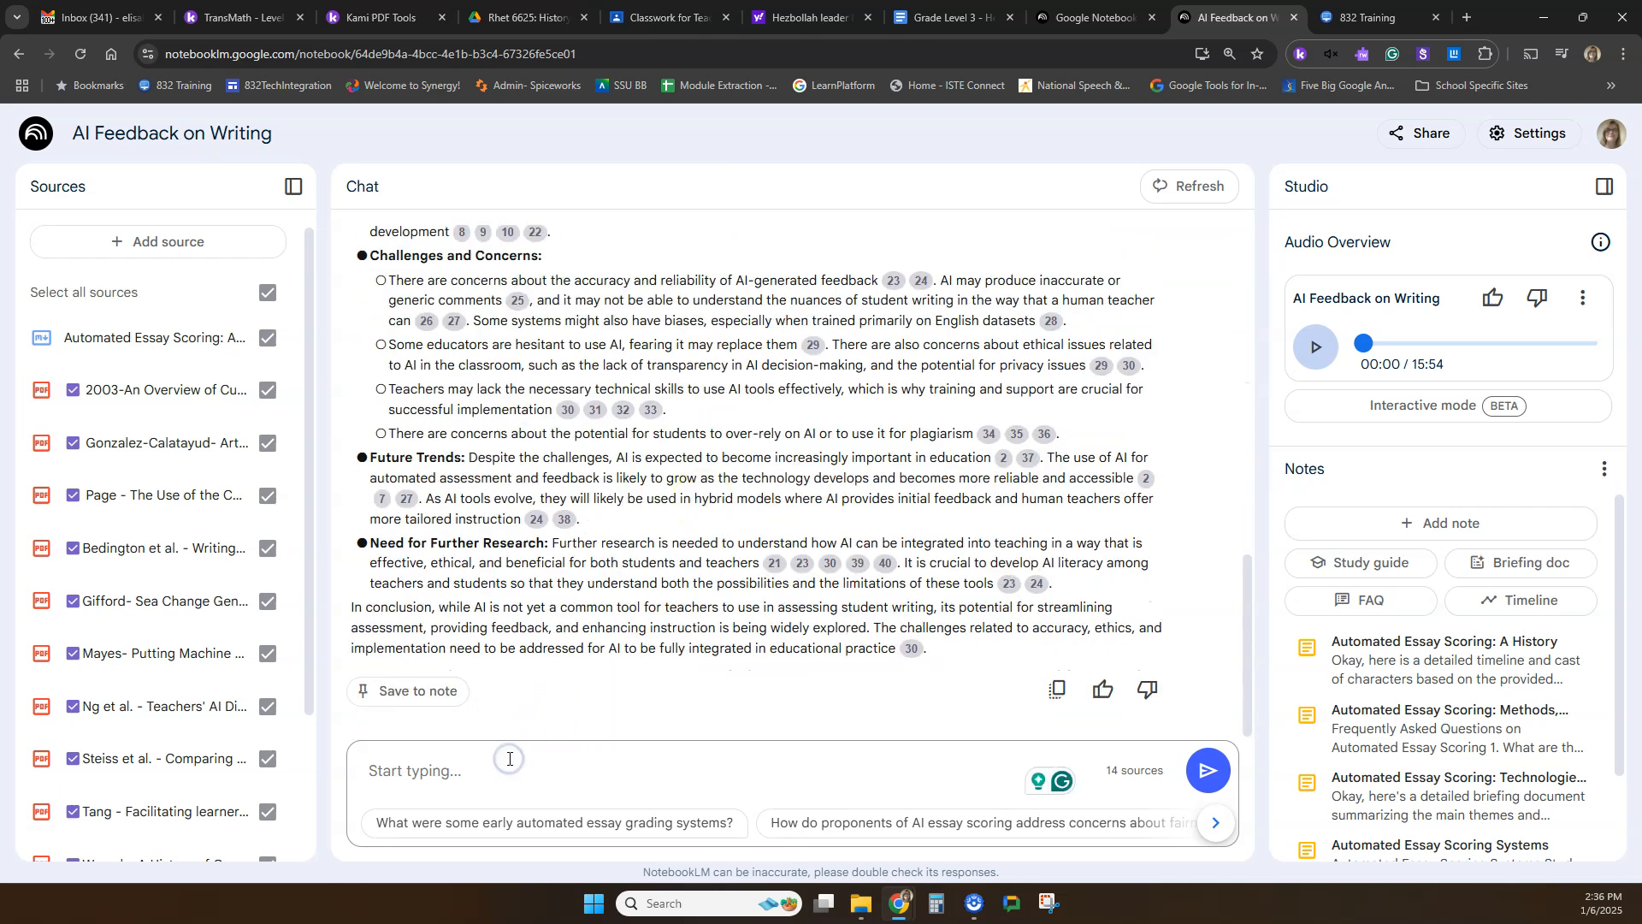
pyautogui.write('Include')
pyautogui.hotkey('ctrl', 'a')
pyautogui.write('Create 5')
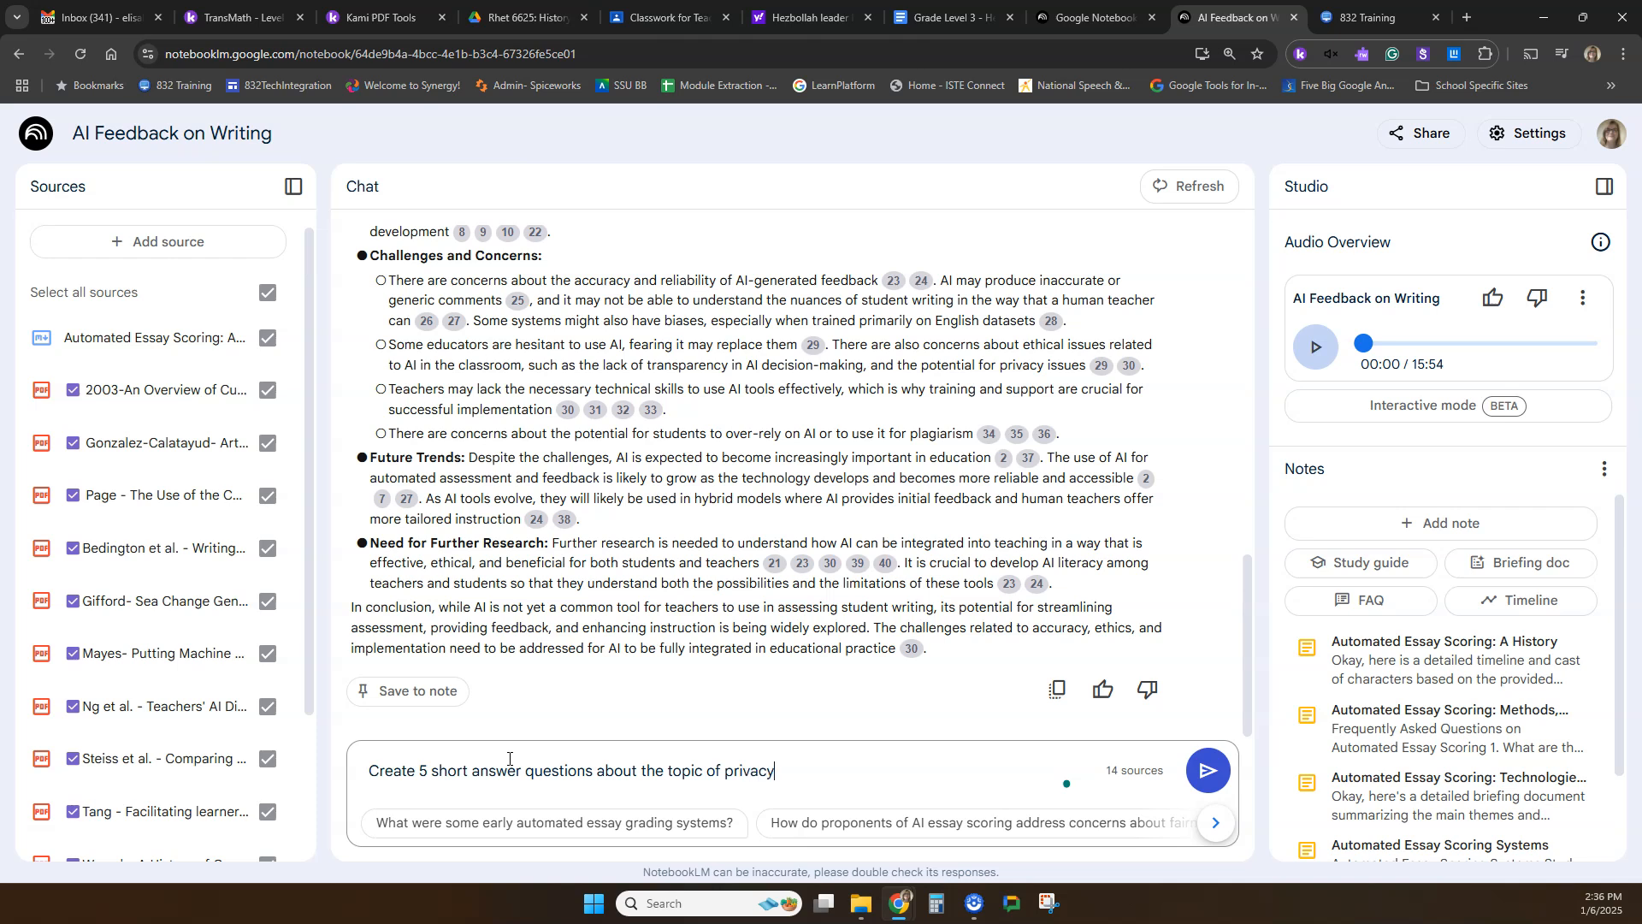
pyautogui.press('Return')
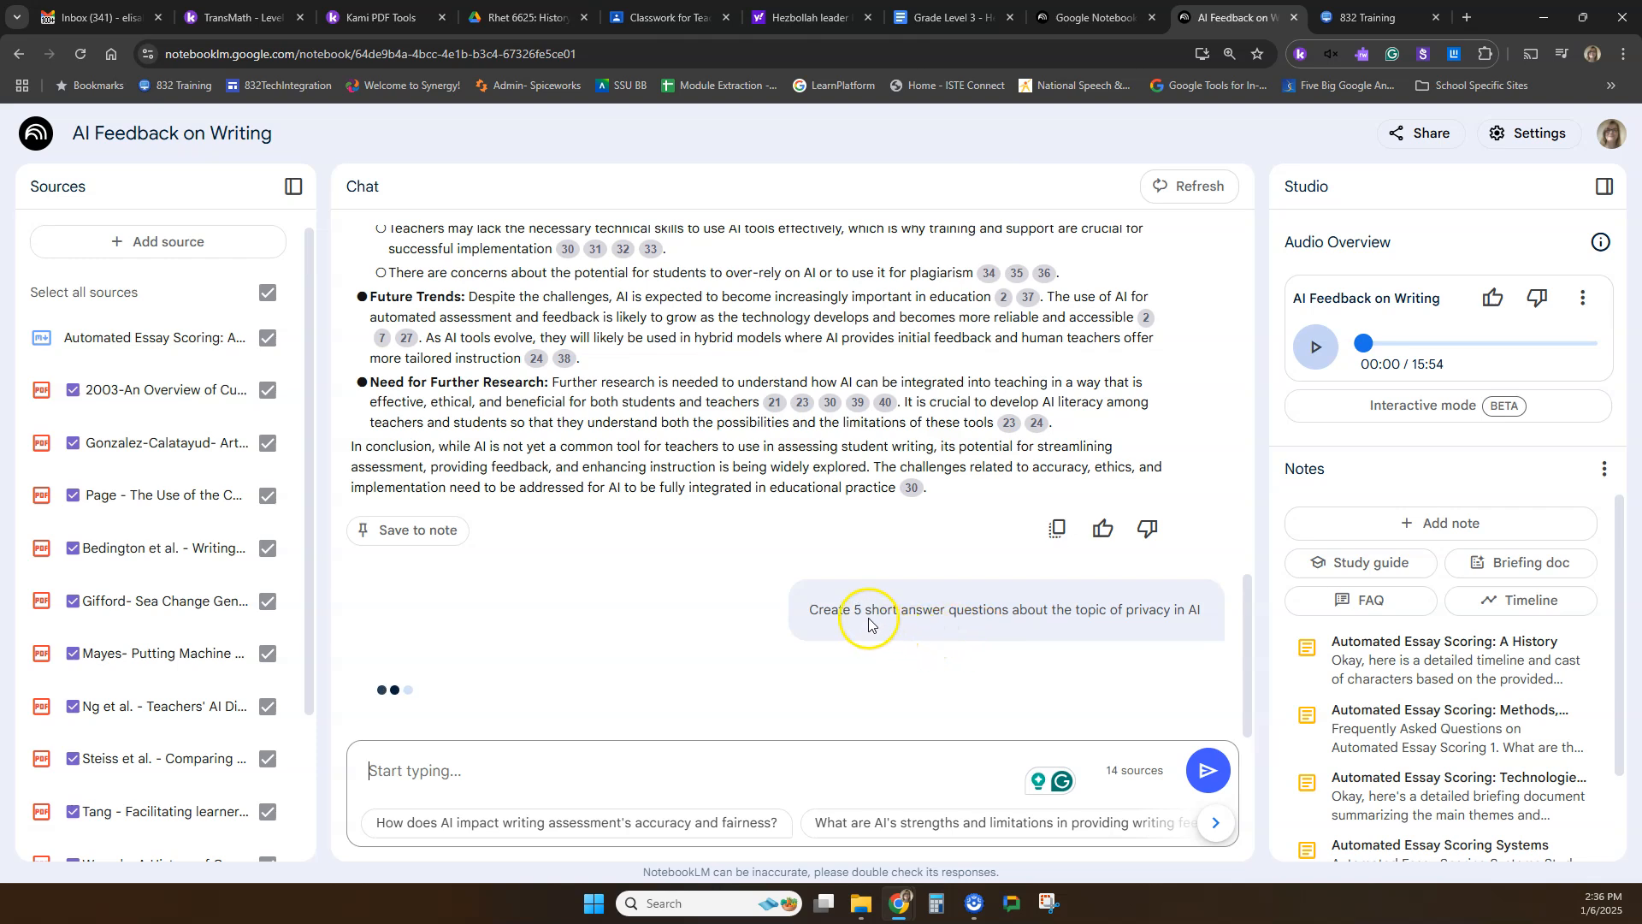
pyautogui.moveTo(859, 606); pyautogui.dragTo(1097, 613)
pyautogui.click(1089, 622)
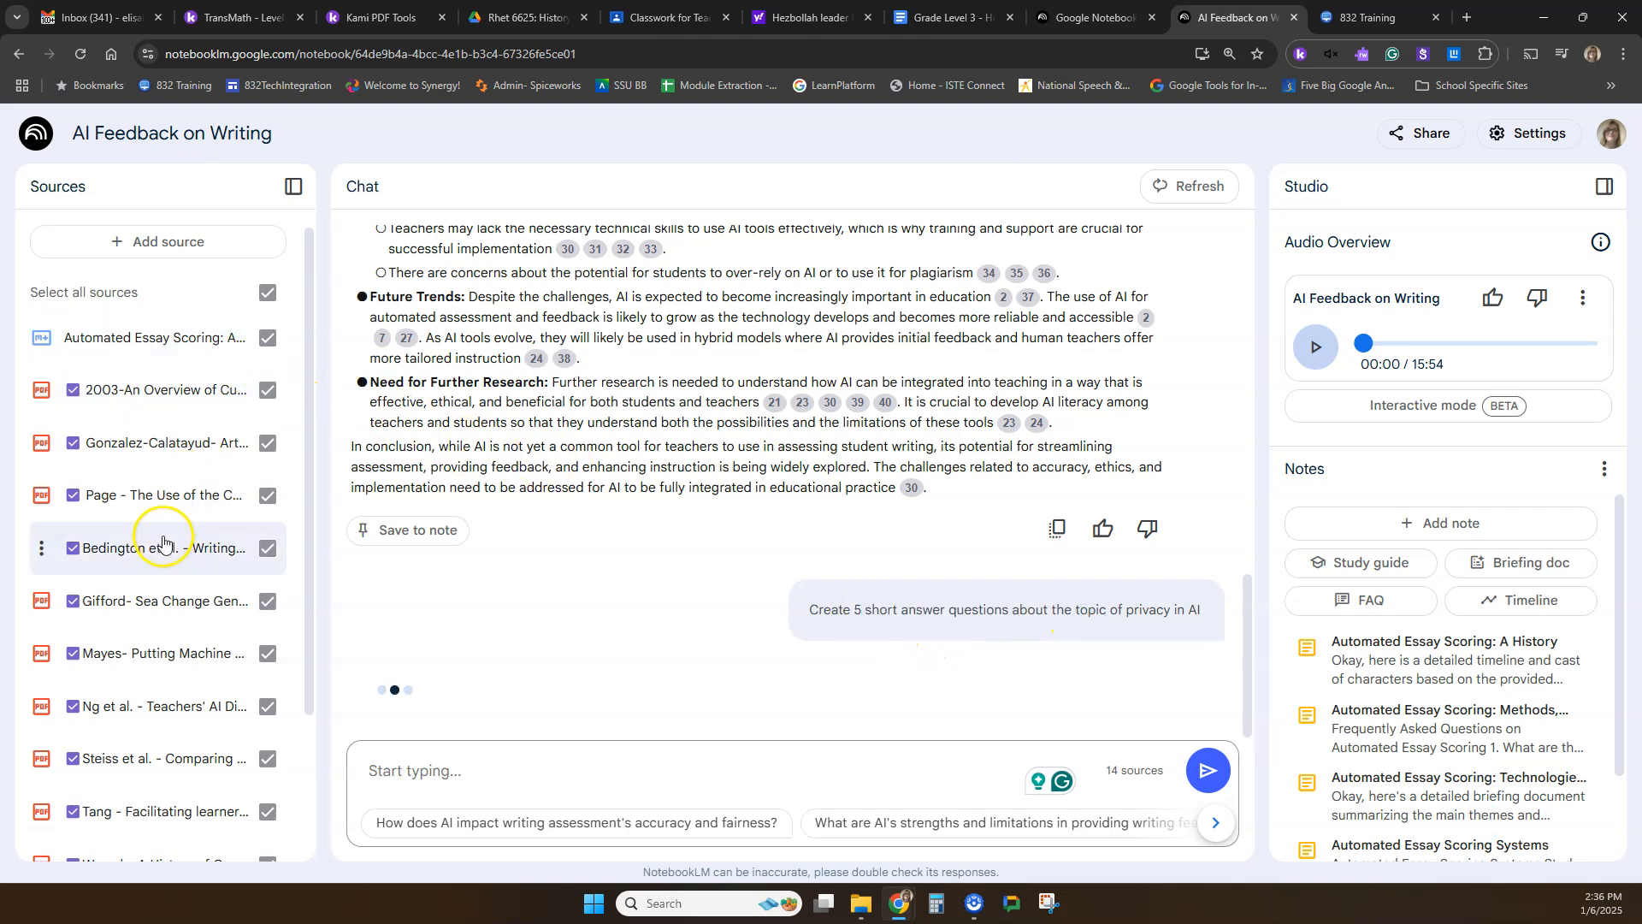
# Check the source list and read the reply's introduction and first question, highlighting the question and its answer.
pyautogui.scroll(-2, 163, 541)
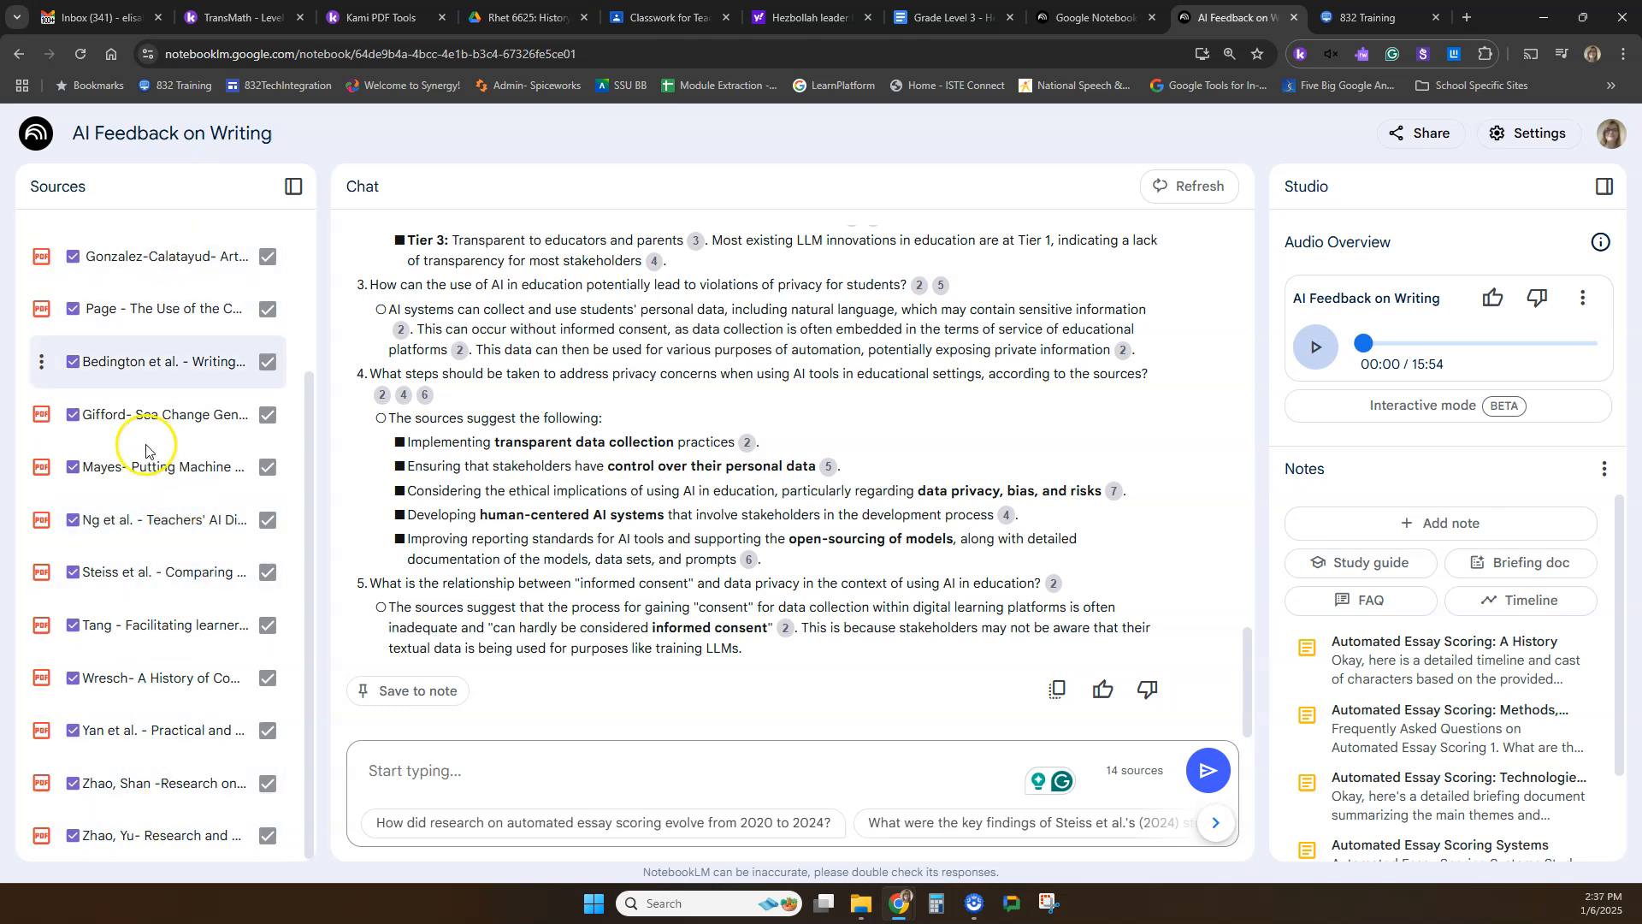
pyautogui.scroll(7, 670, 535)
pyautogui.scroll(-2, 671, 536)
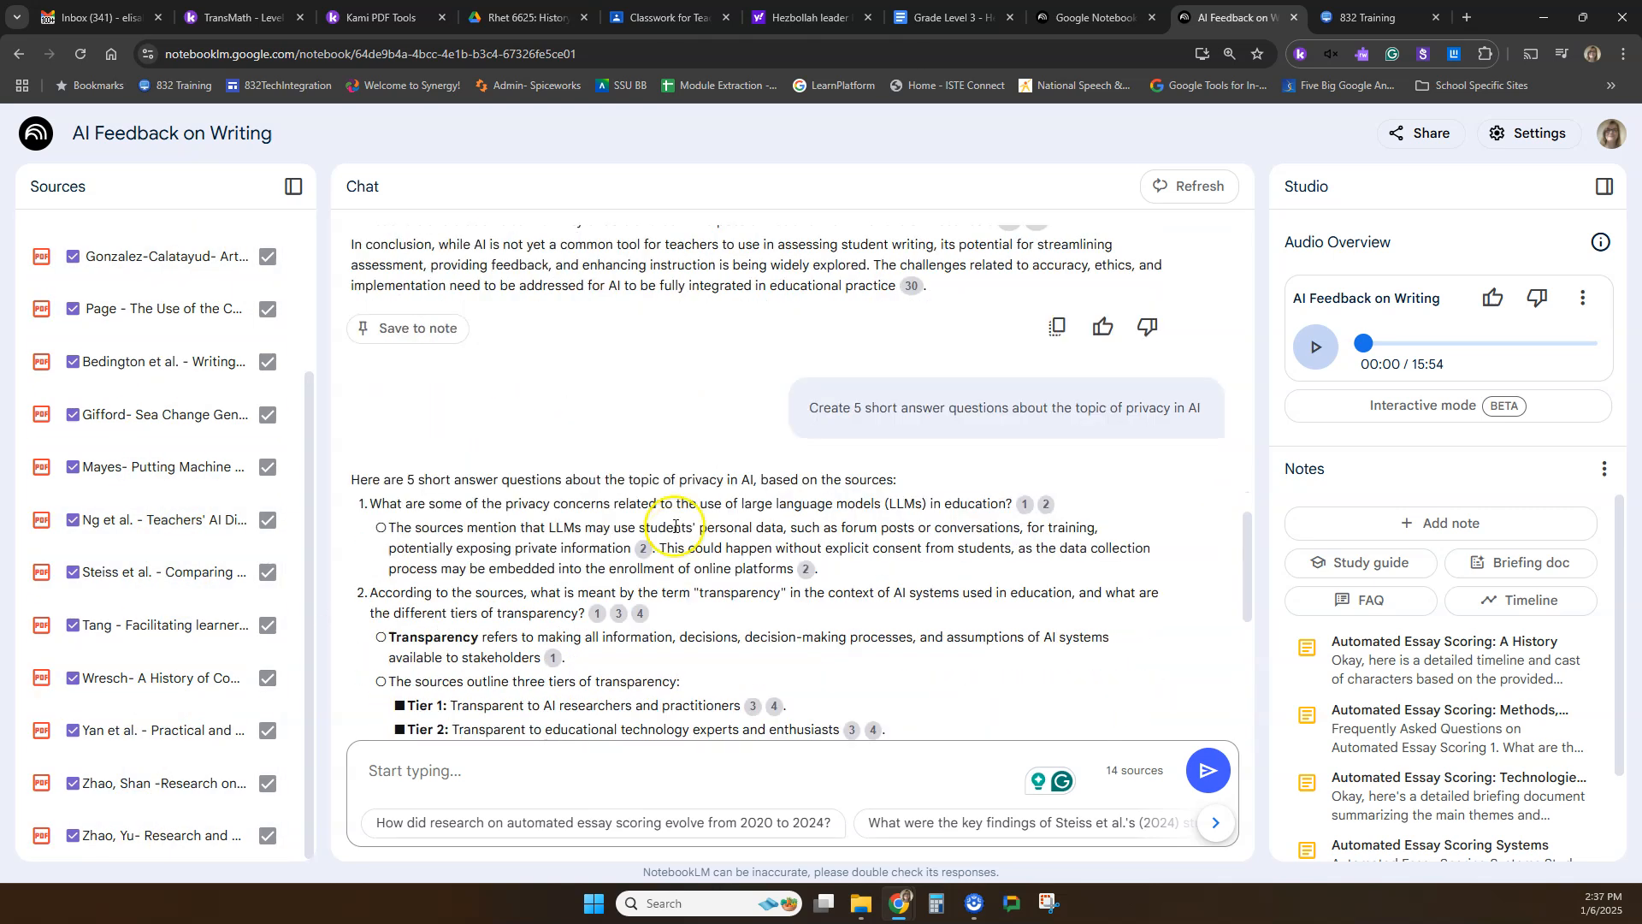
pyautogui.moveTo(360, 480); pyautogui.dragTo(881, 484)
pyautogui.click(900, 484)
pyautogui.moveTo(367, 504); pyautogui.dragTo(986, 509)
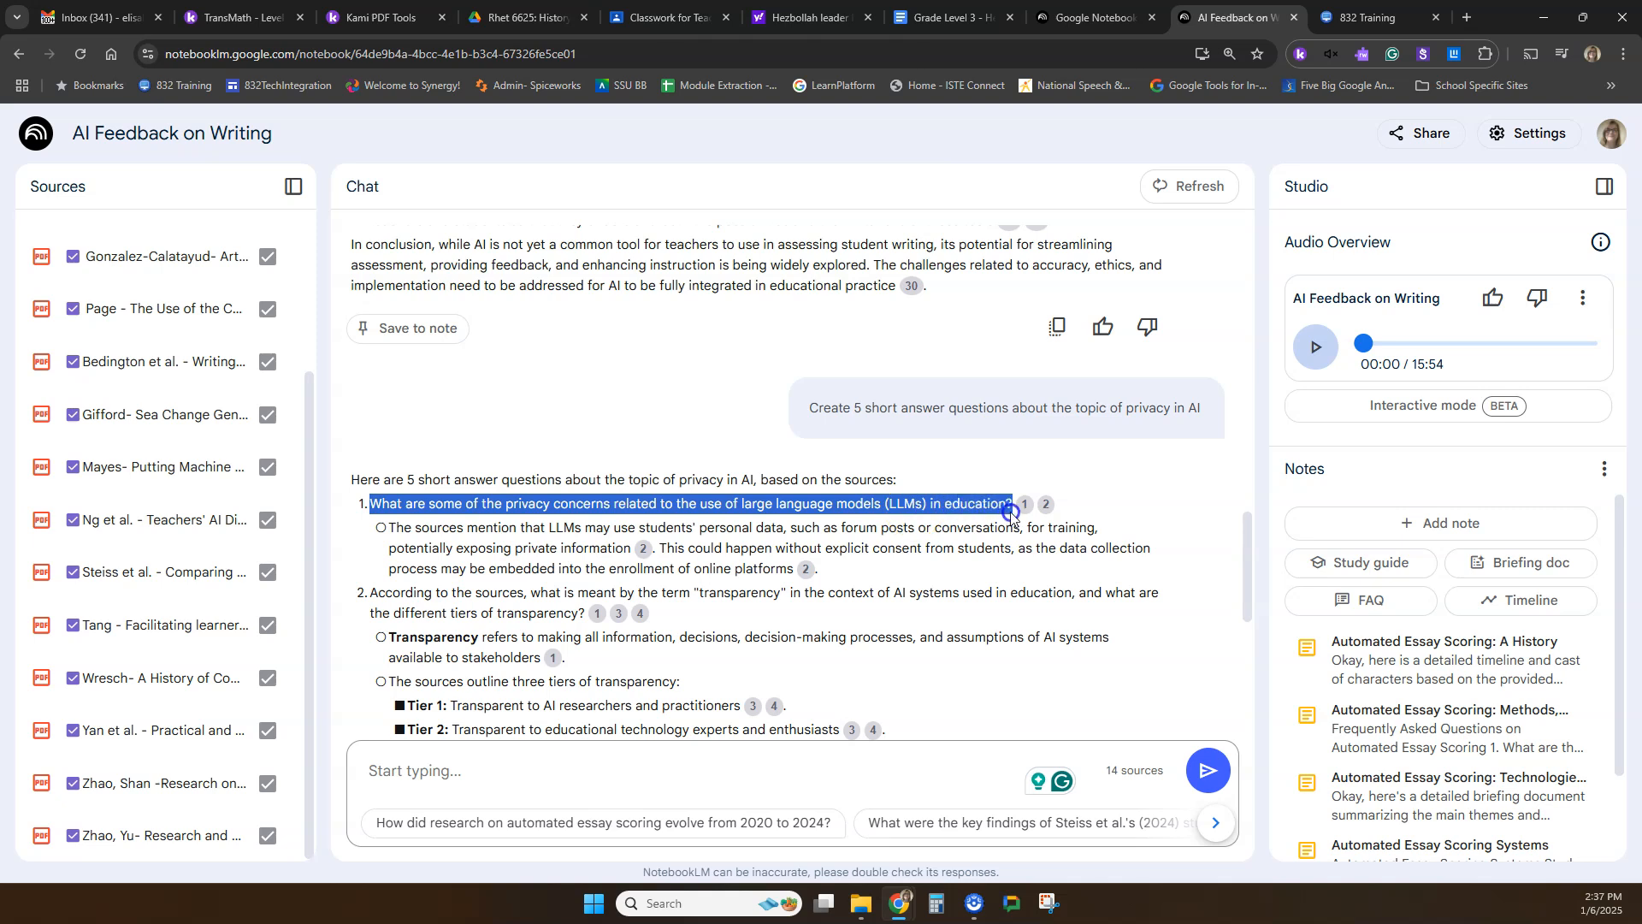
pyautogui.click(1010, 512)
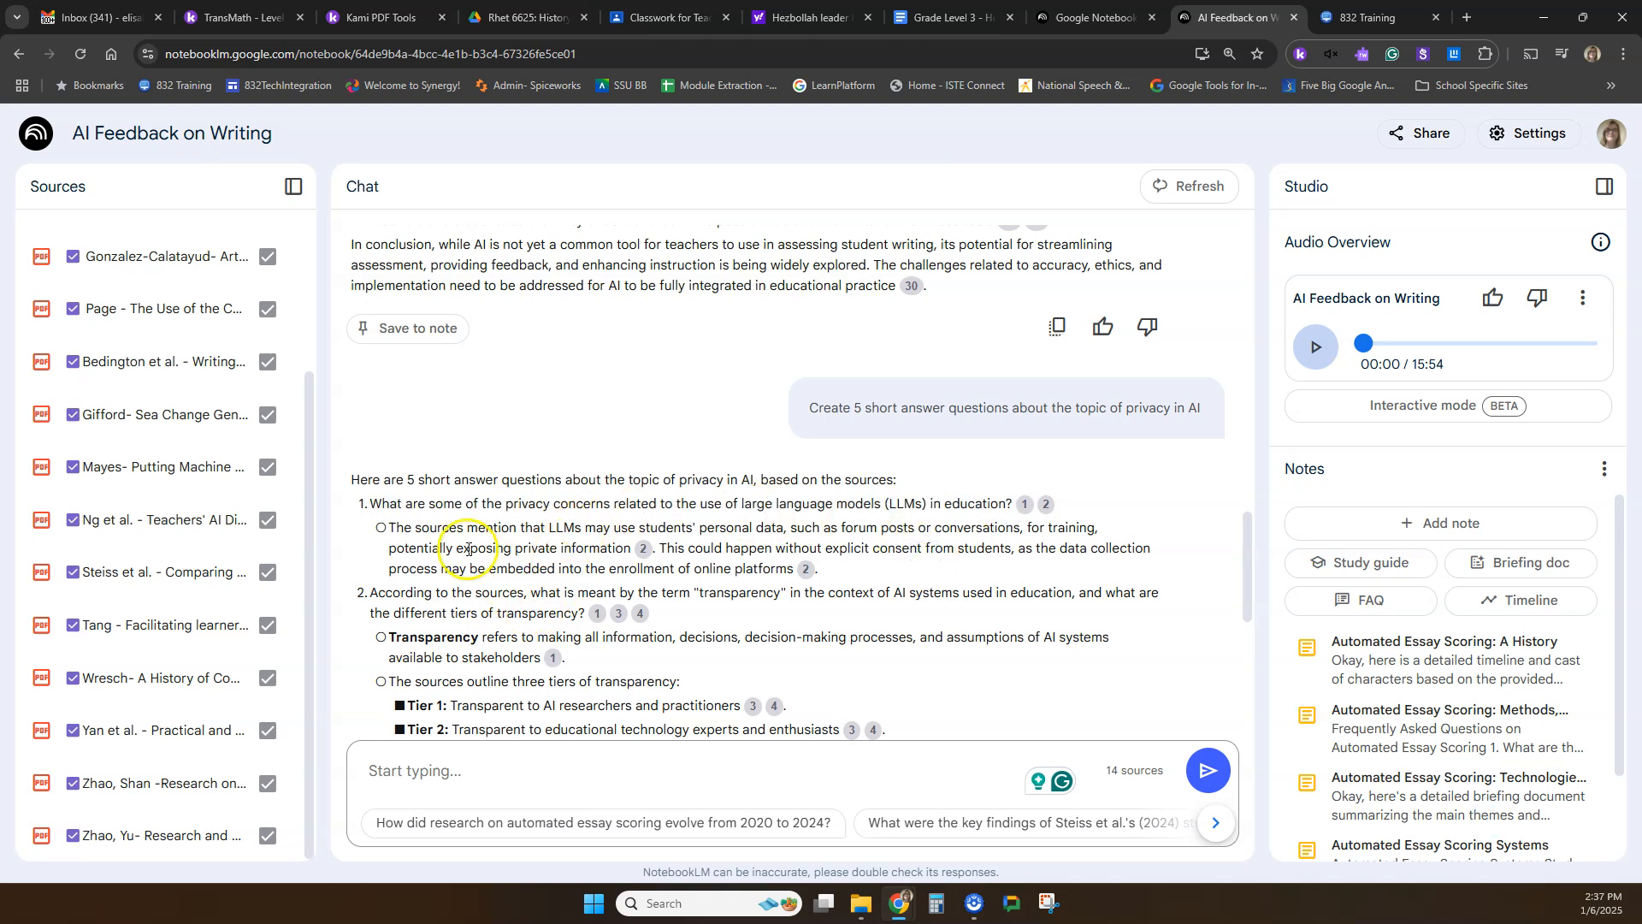
pyautogui.moveTo(872, 574); pyautogui.dragTo(375, 532)
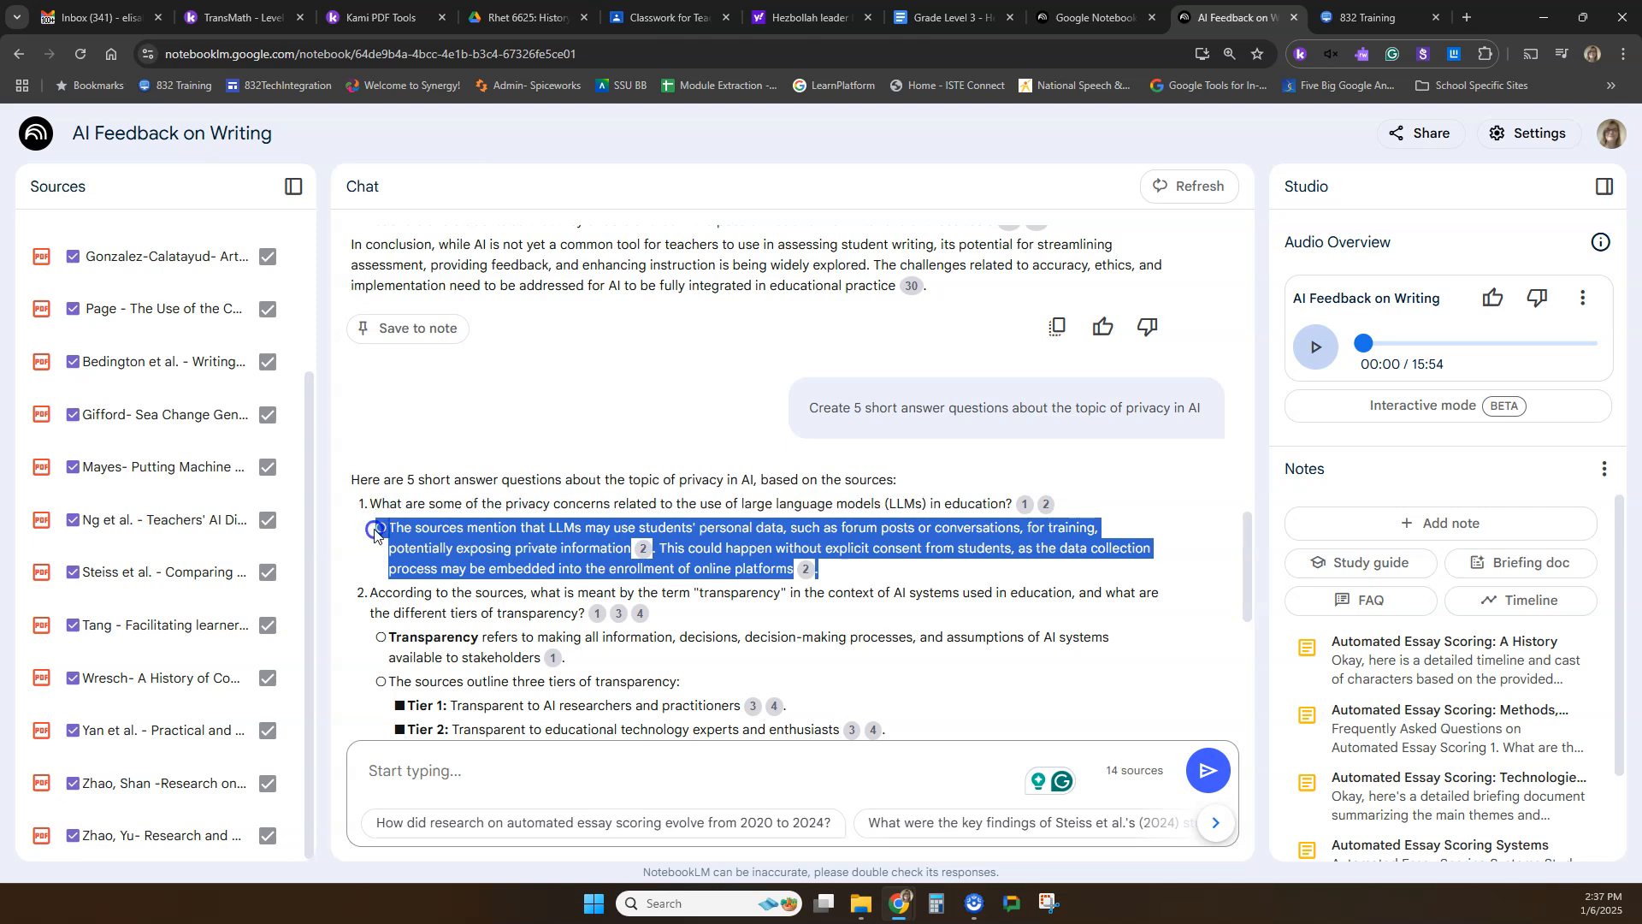
# Highlight question 2 on transparency and its answer, and look over the remaining questions in the reply.
pyautogui.scroll(-1, 444, 582)
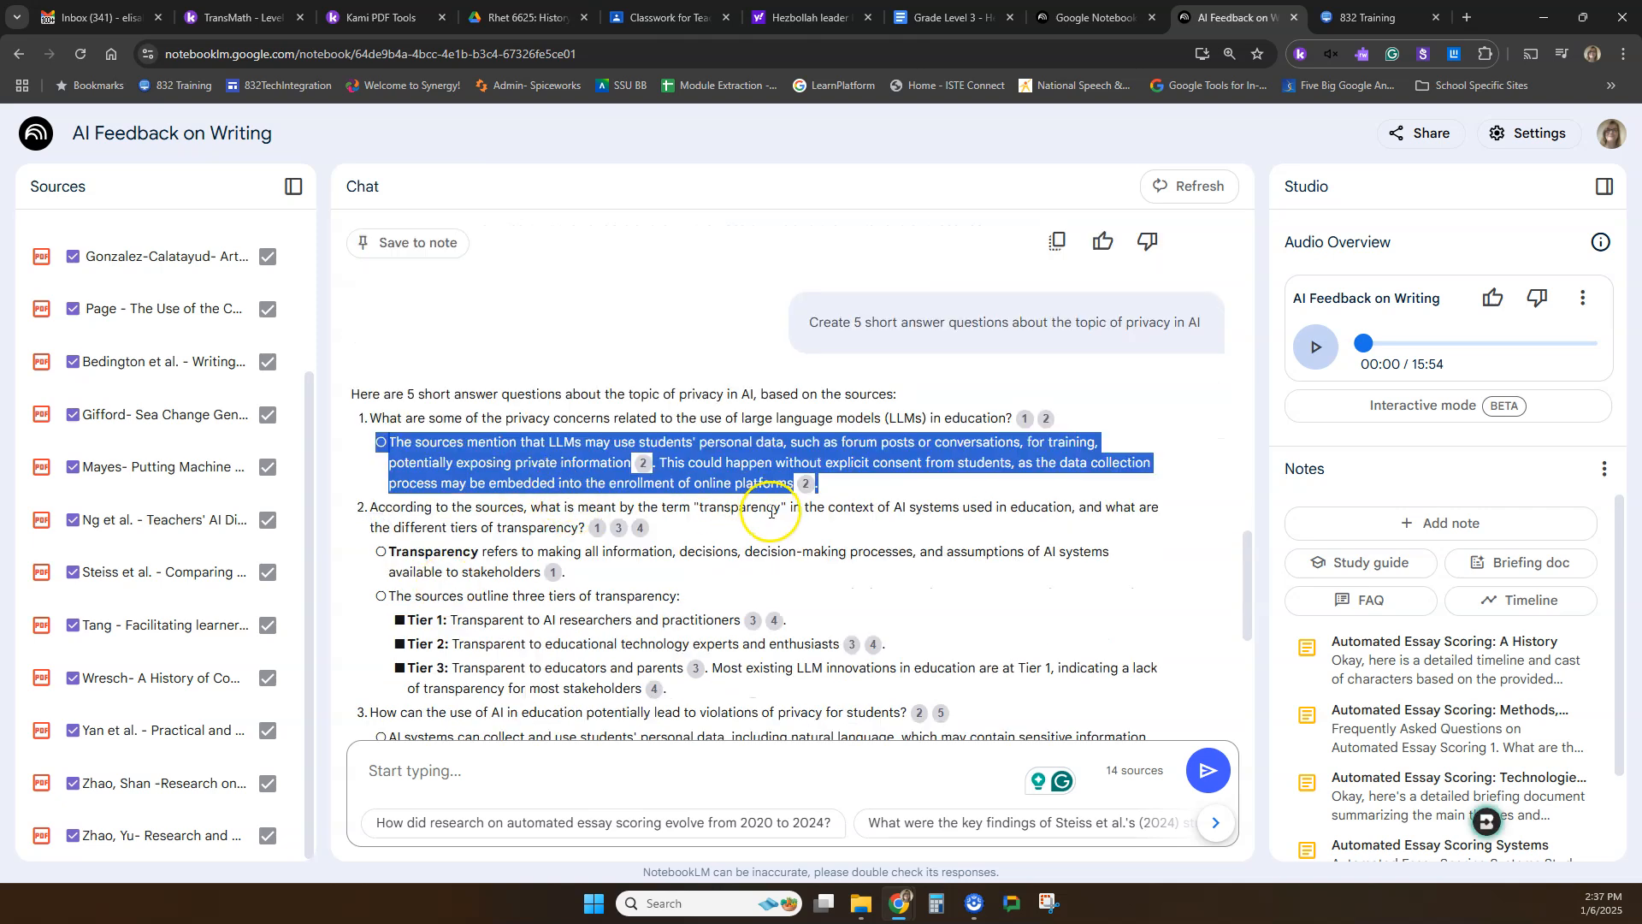
pyautogui.moveTo(673, 529); pyautogui.dragTo(394, 506)
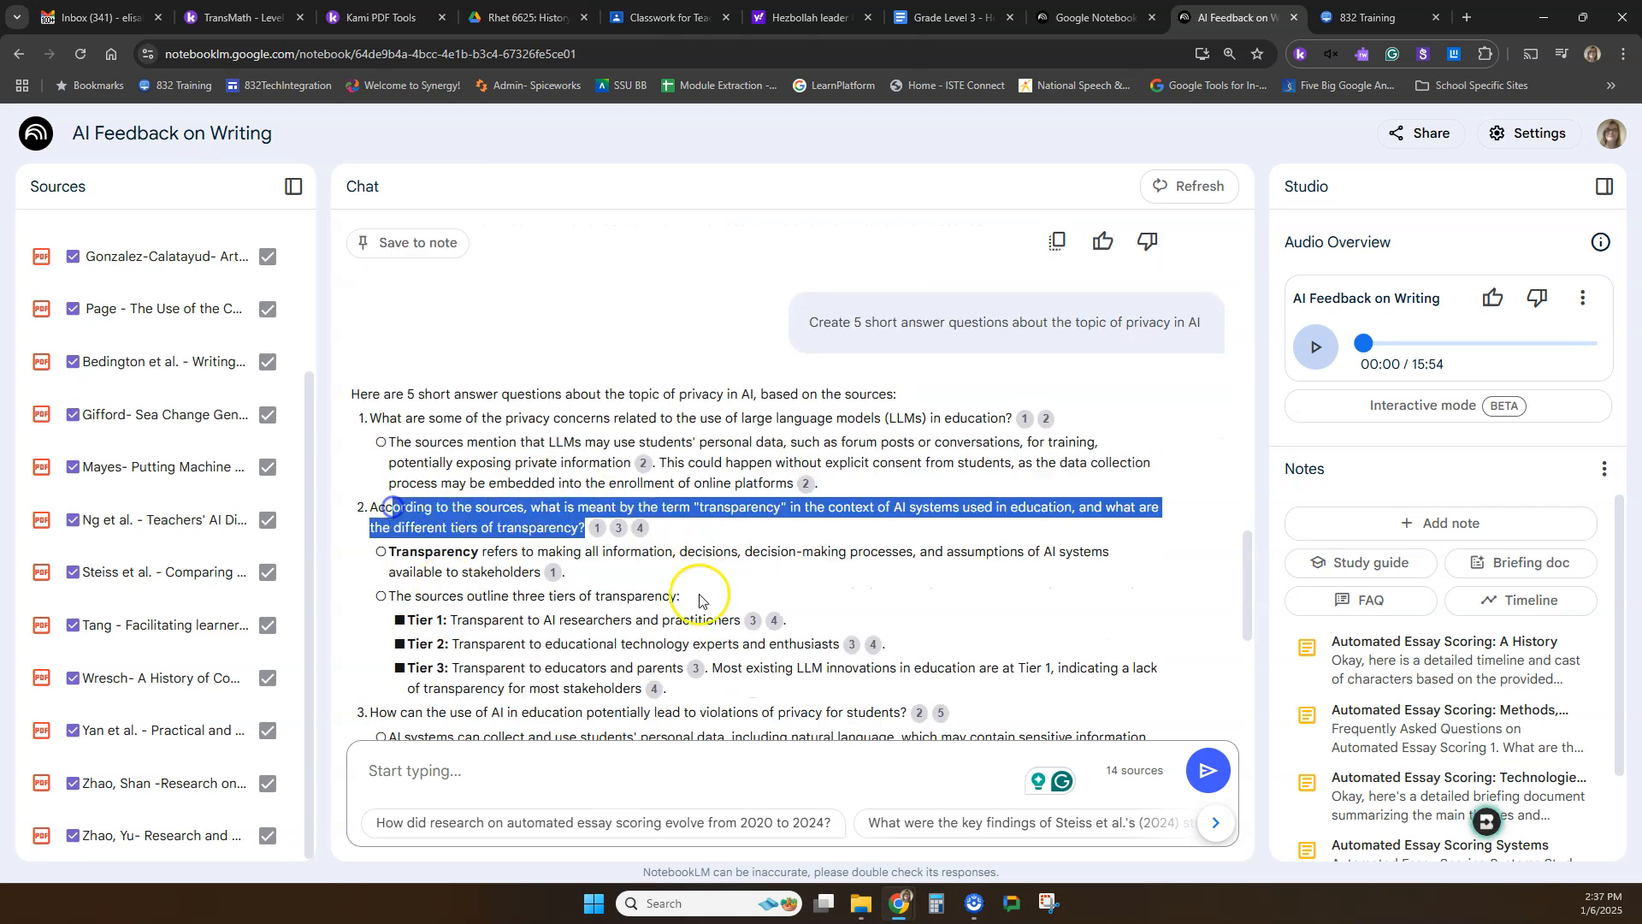
pyautogui.moveTo(684, 688); pyautogui.dragTo(383, 545)
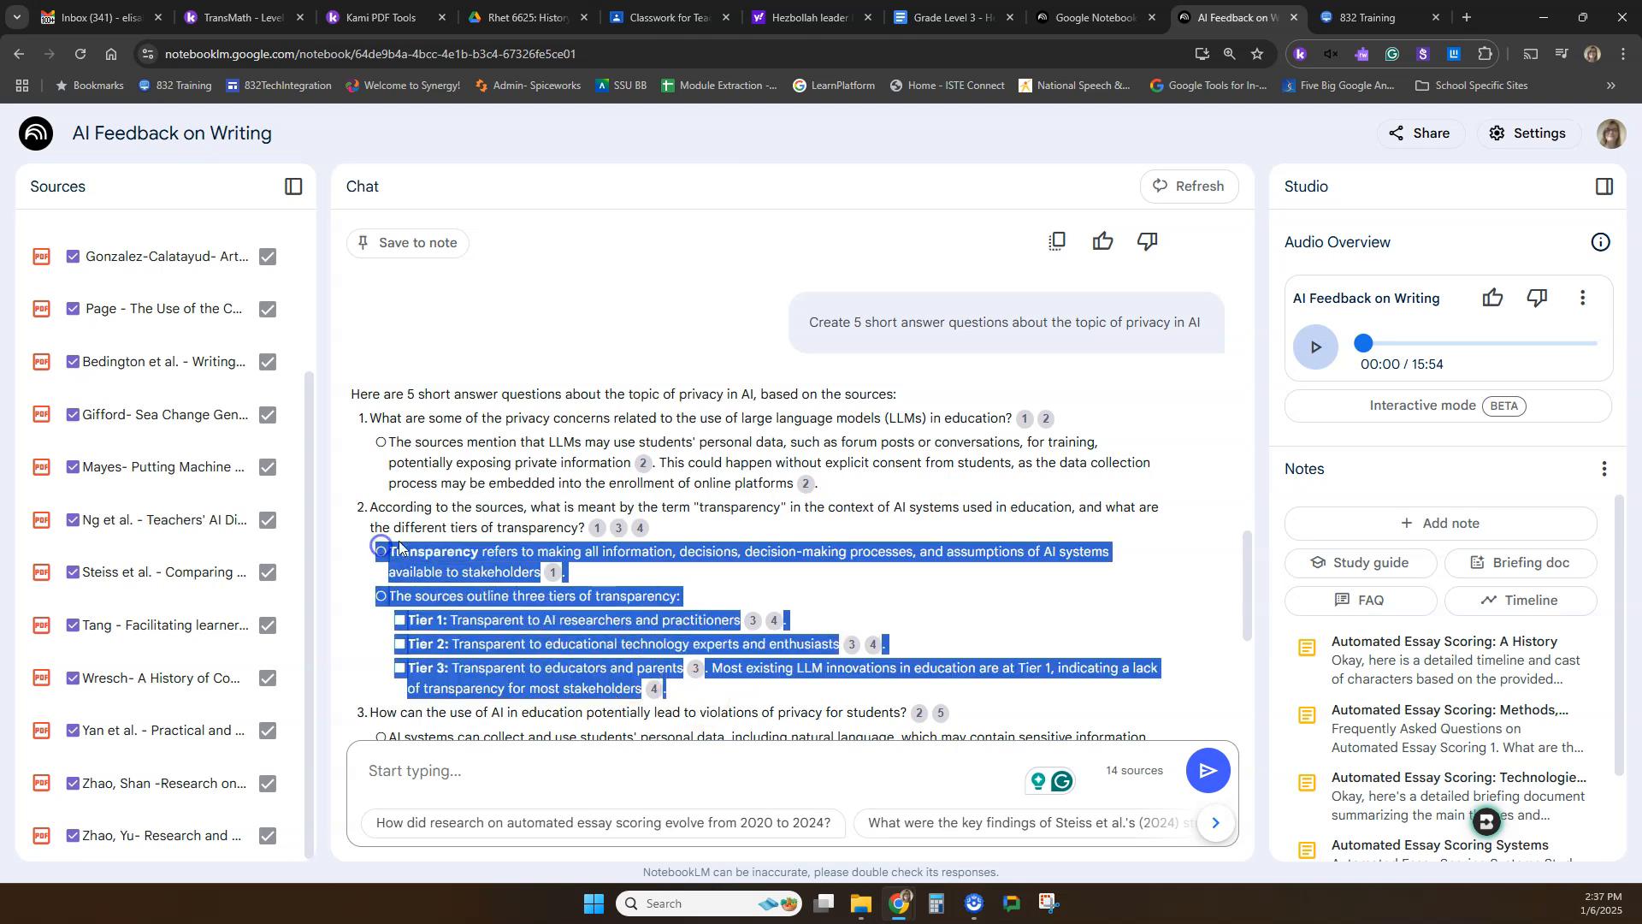
pyautogui.scroll(-5, 479, 513)
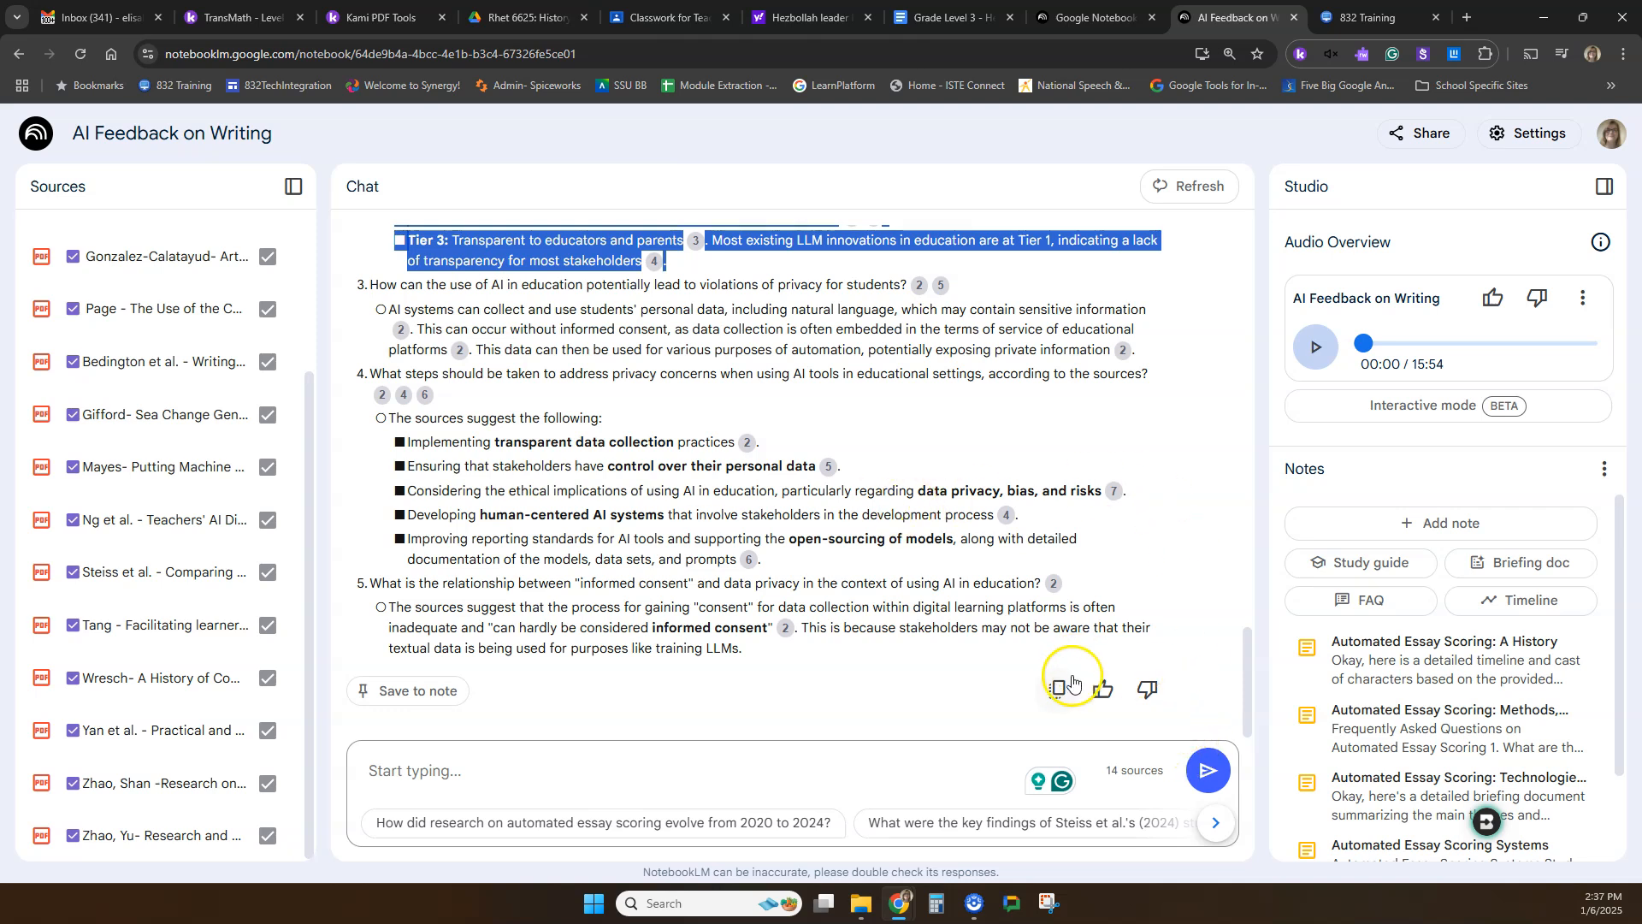
pyautogui.scroll(7, 702, 481)
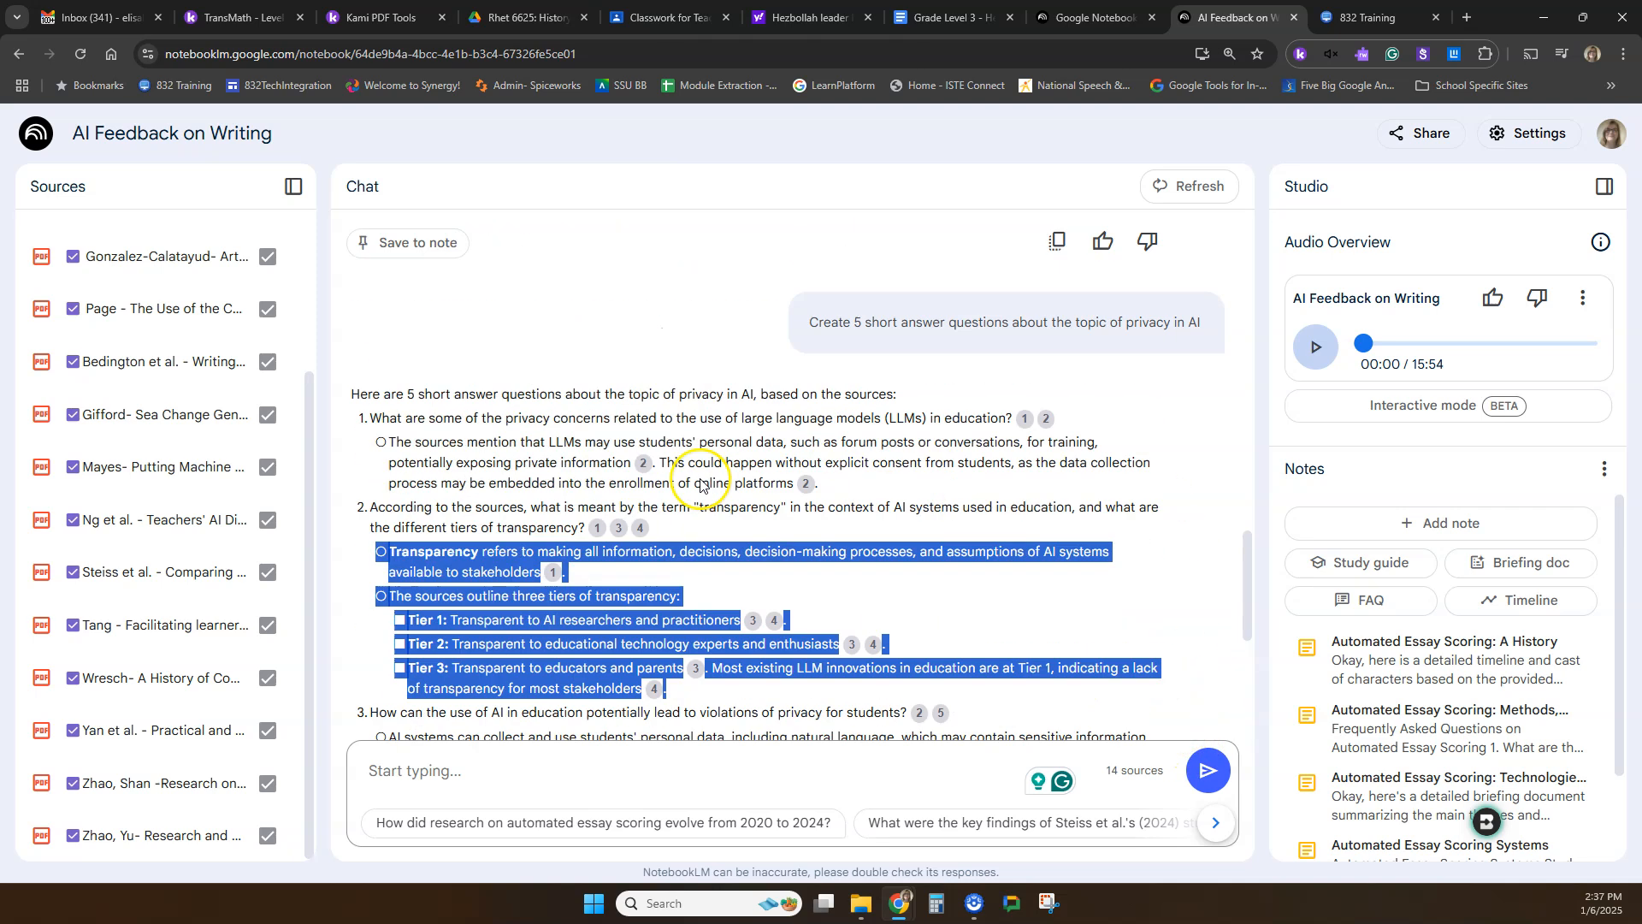
pyautogui.scroll(-7, 700, 482)
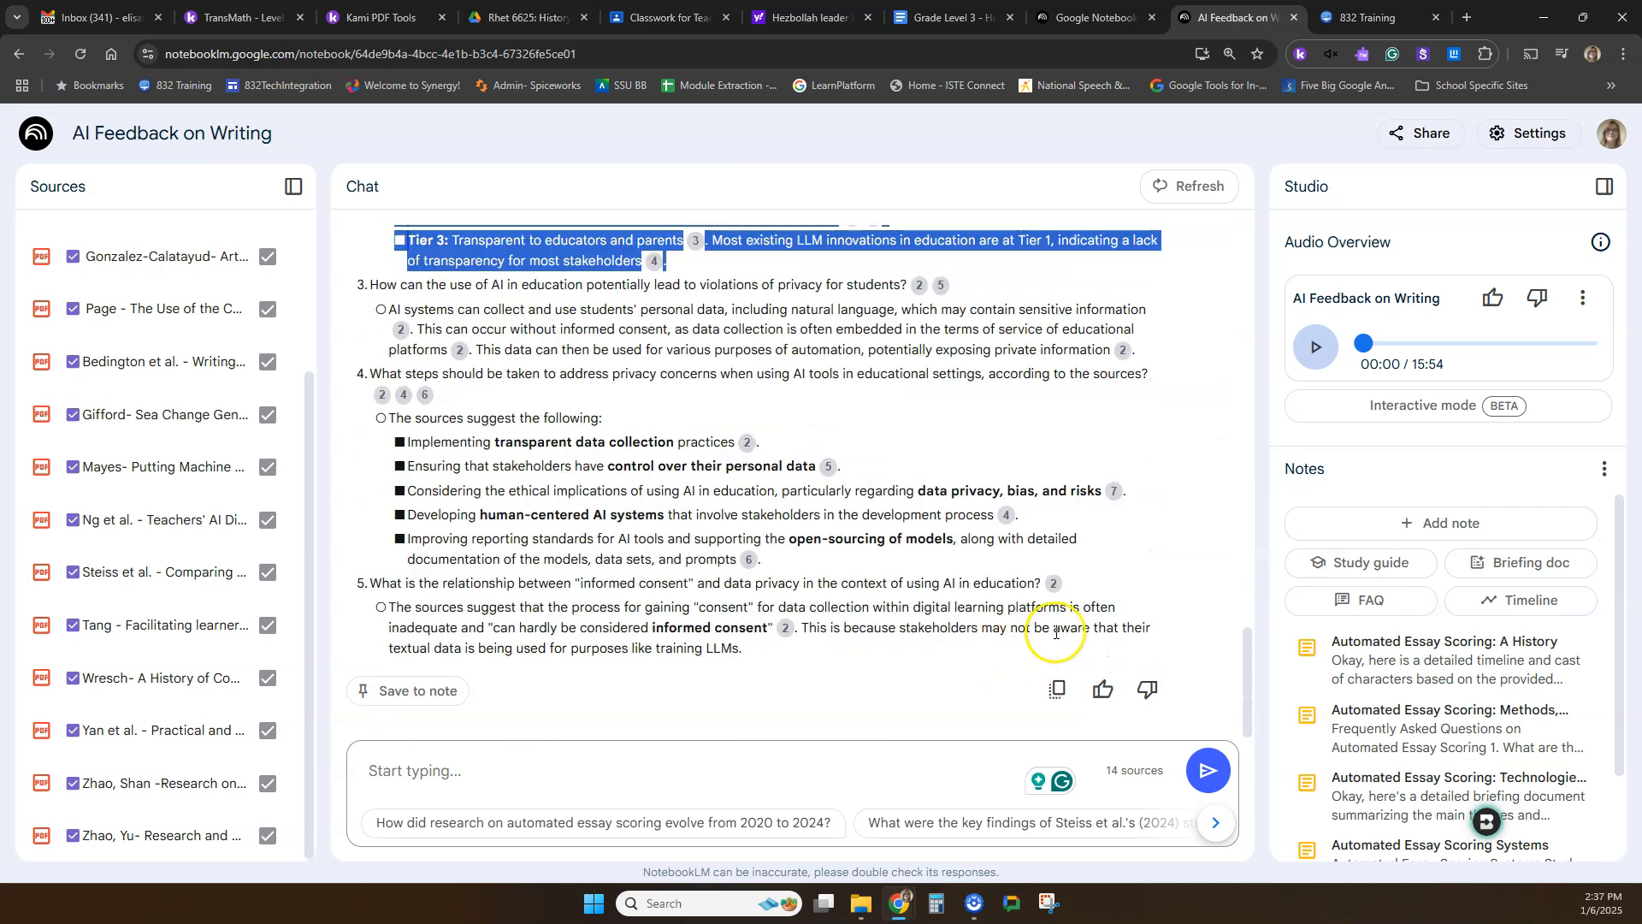
# Copy the chat reply with the five privacy questions and paste it into a new blank Google Docs document.
pyautogui.click(1055, 690)
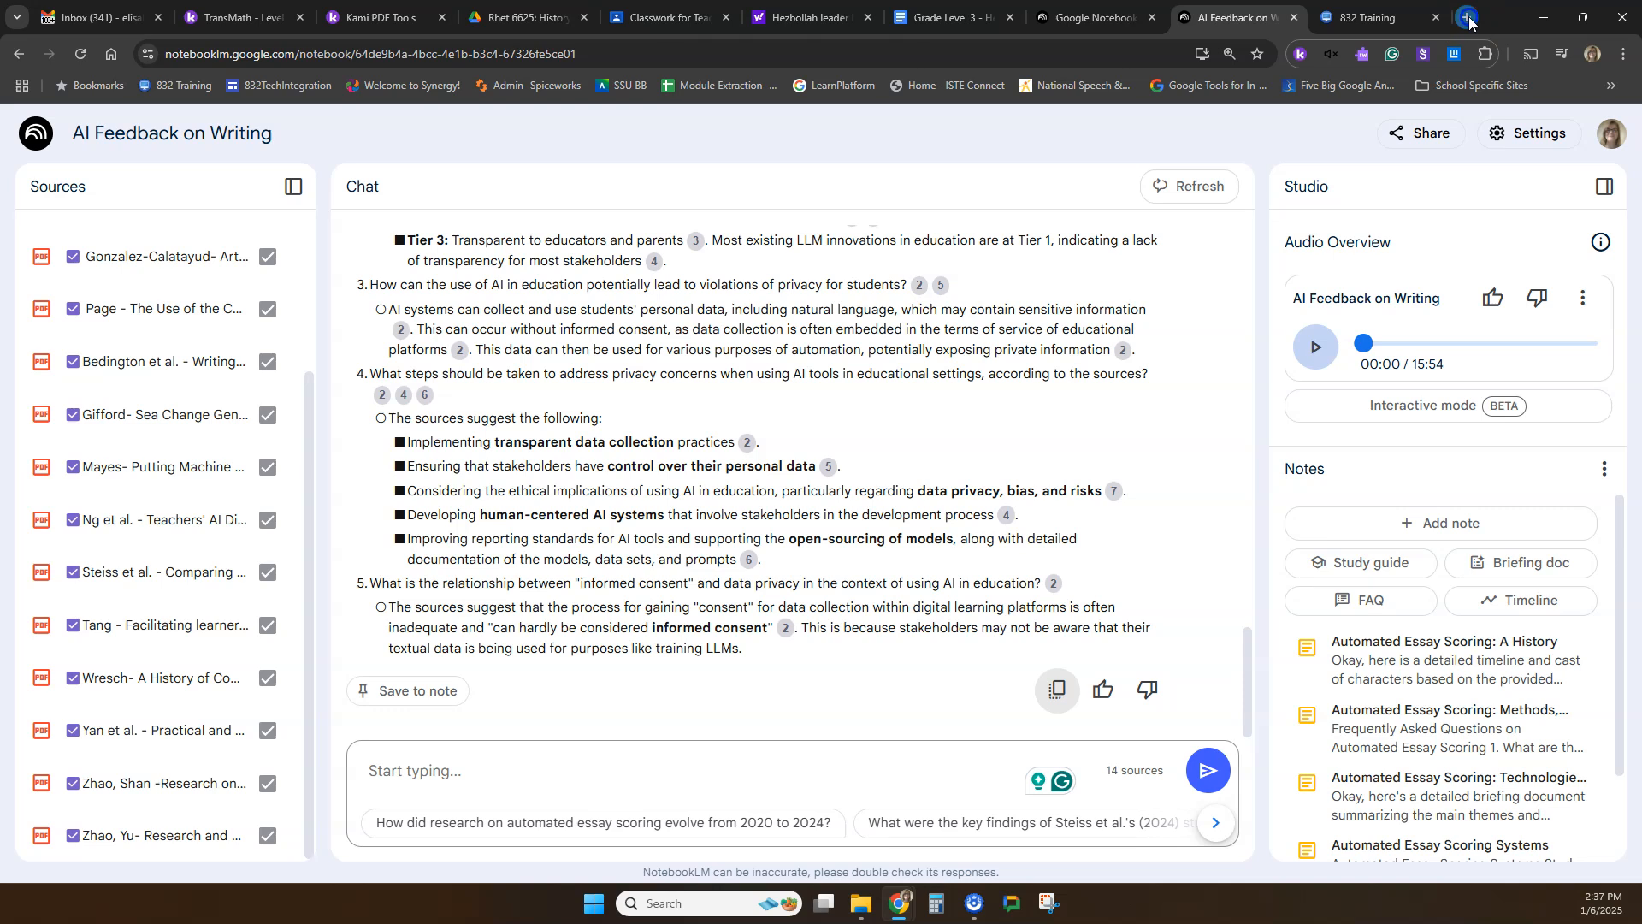
pyautogui.click(1469, 18)
pyautogui.click(1570, 143)
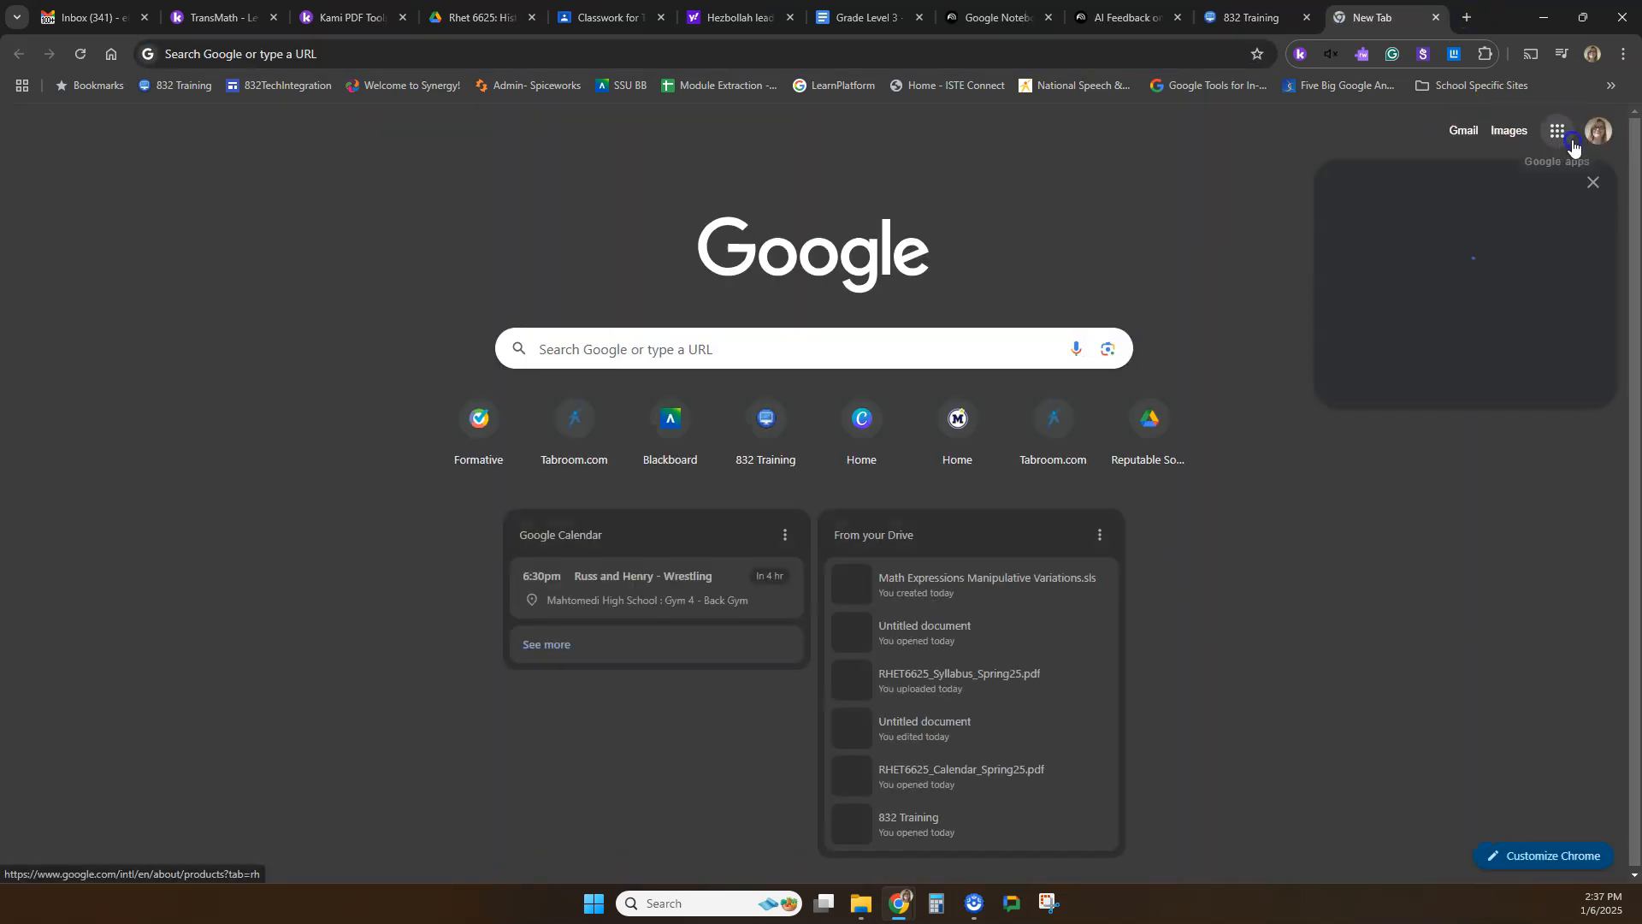
pyautogui.click(1383, 407)
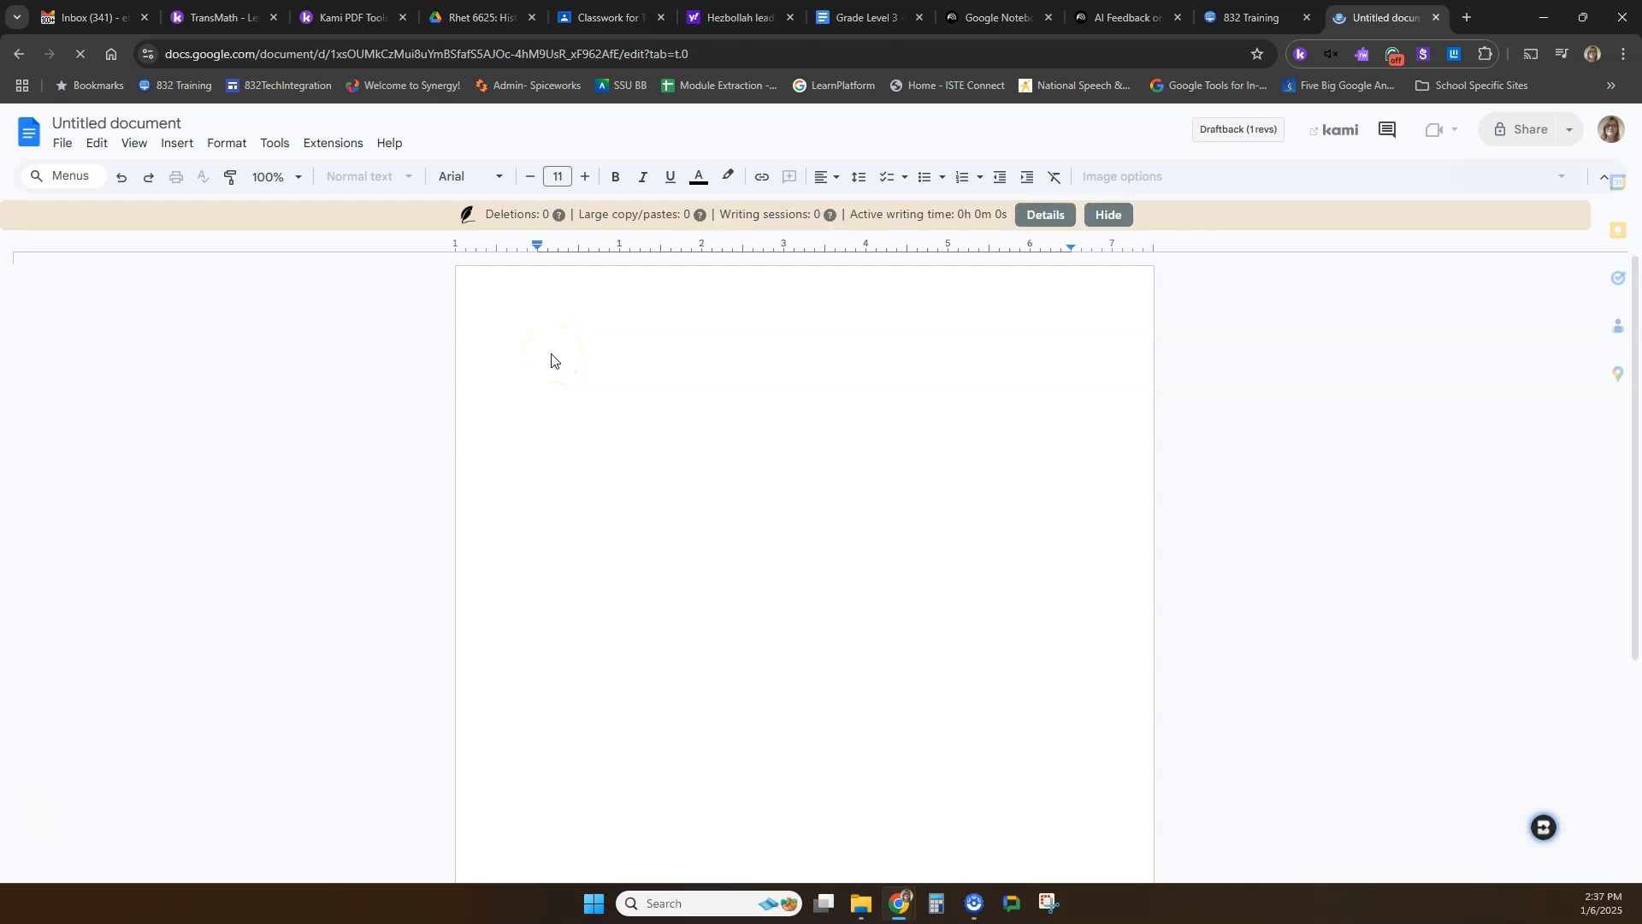
pyautogui.rightClick(548, 357)
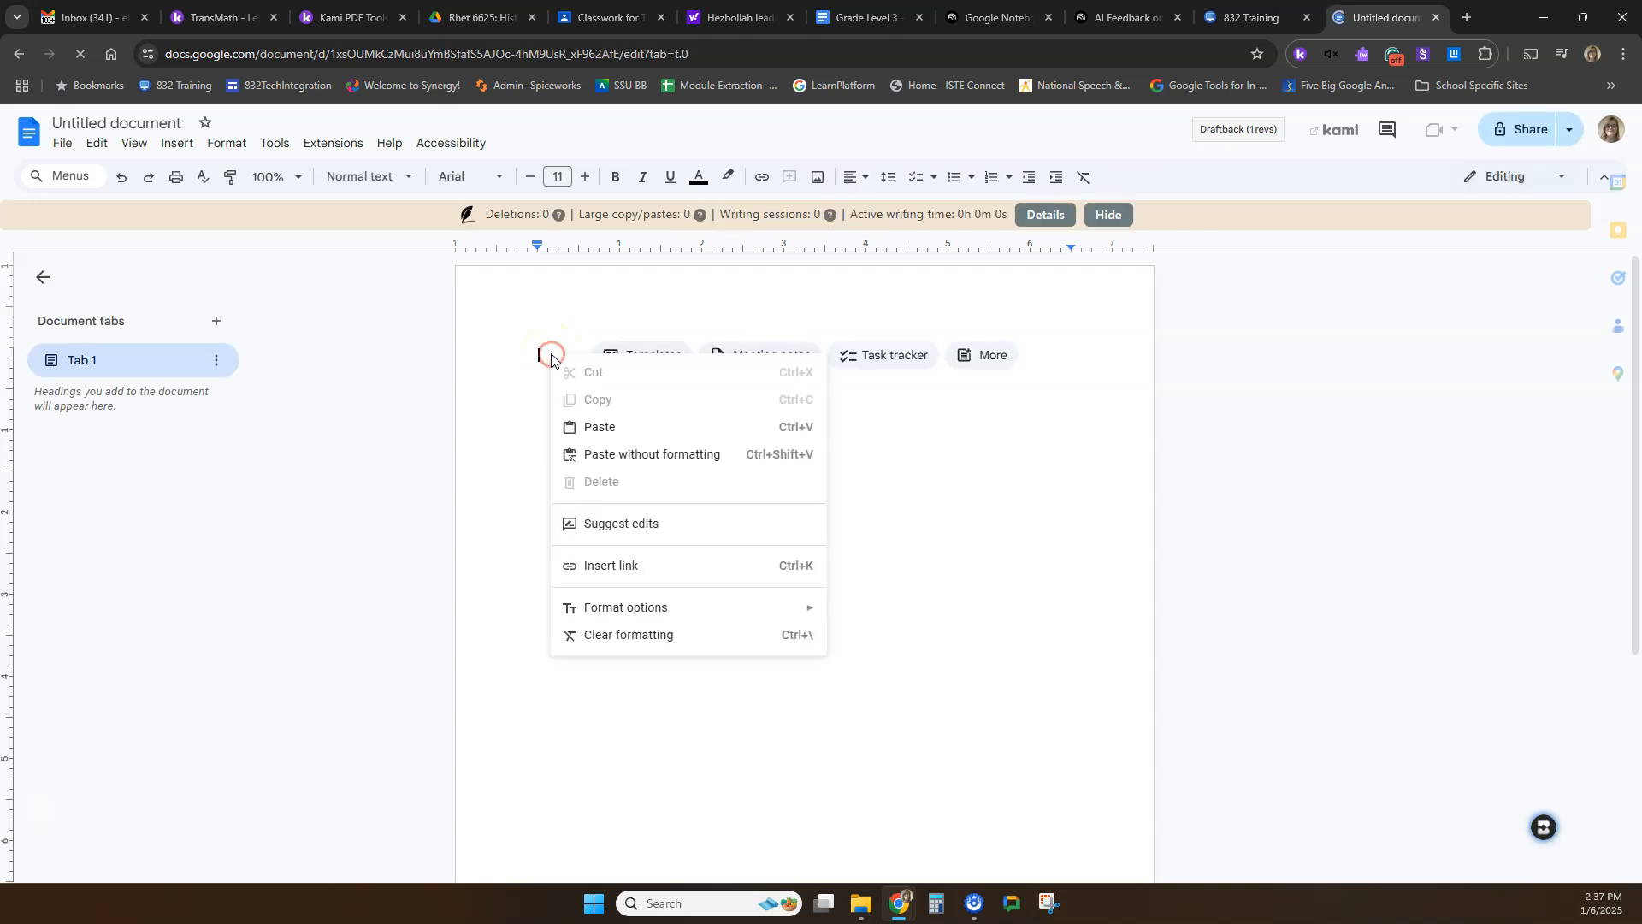
pyautogui.click(590, 433)
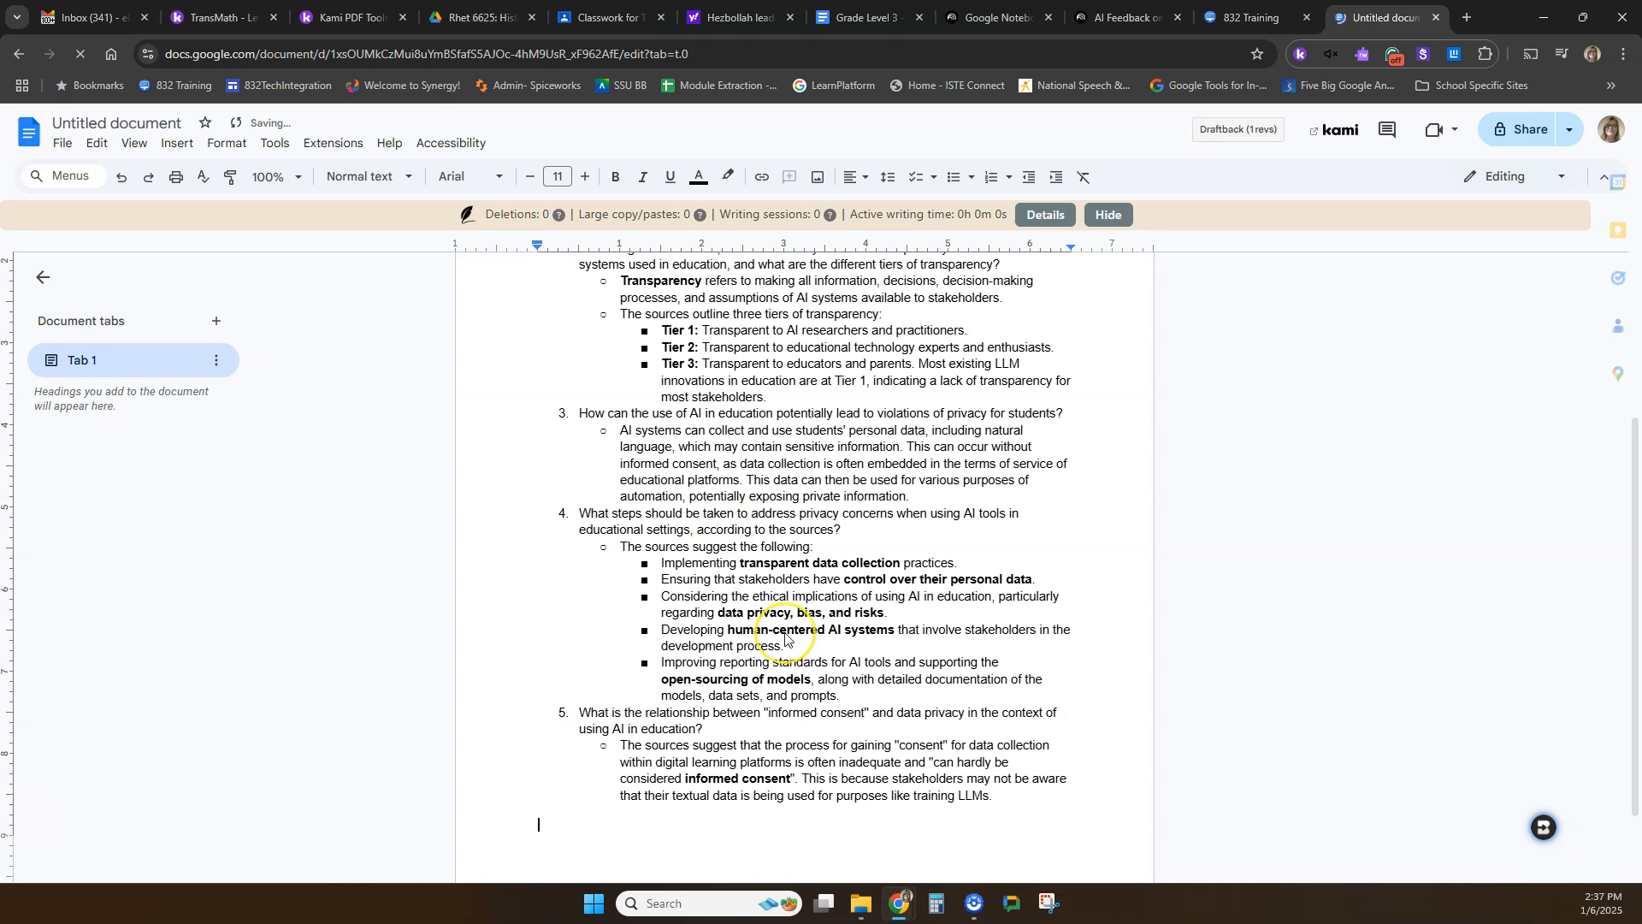
# Delete the answer text beneath question 1 in the pasted document.
pyautogui.scroll(3, 785, 638)
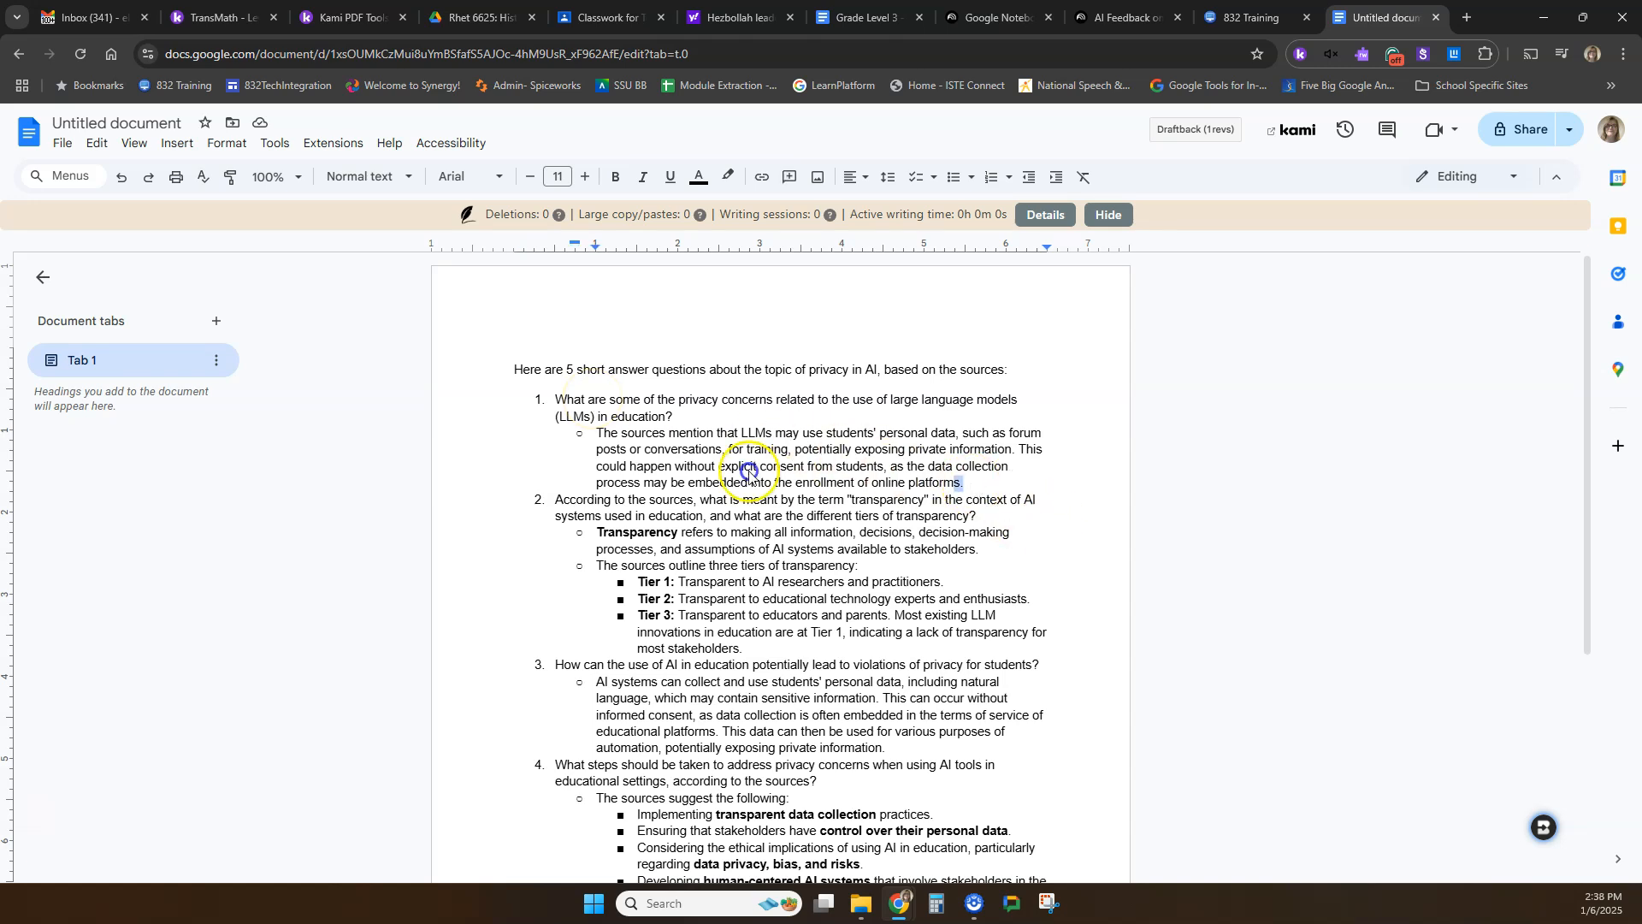
pyautogui.moveTo(968, 484); pyautogui.dragTo(568, 438)
pyautogui.press('BackSpace')
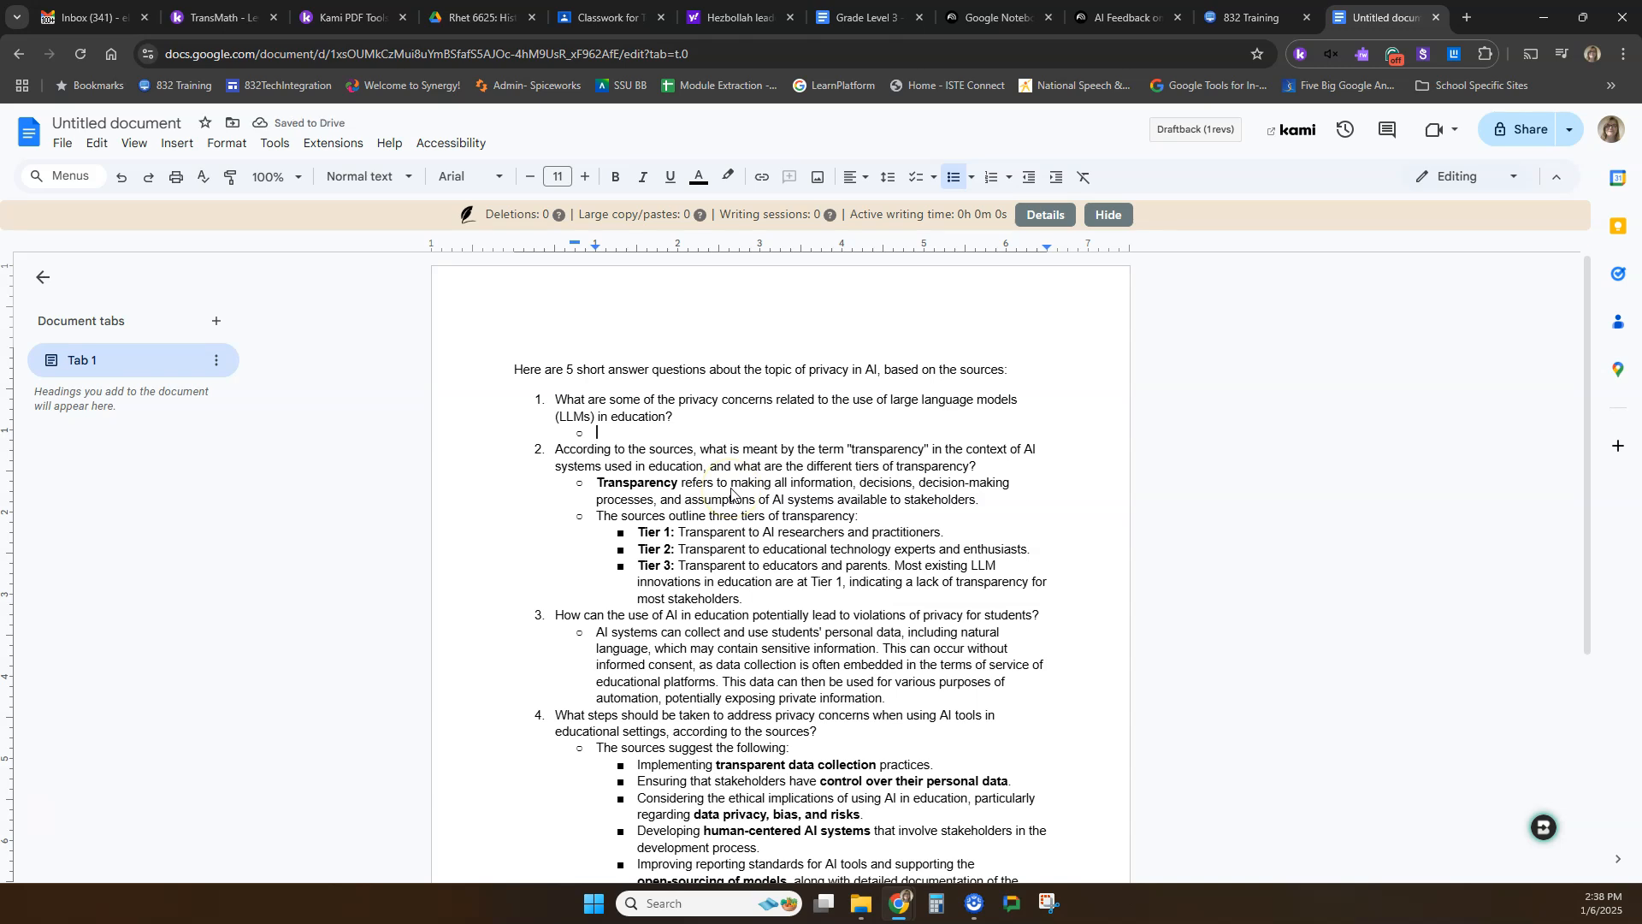
pyautogui.scroll(-4, 736, 492)
pyautogui.scroll(4, 727, 492)
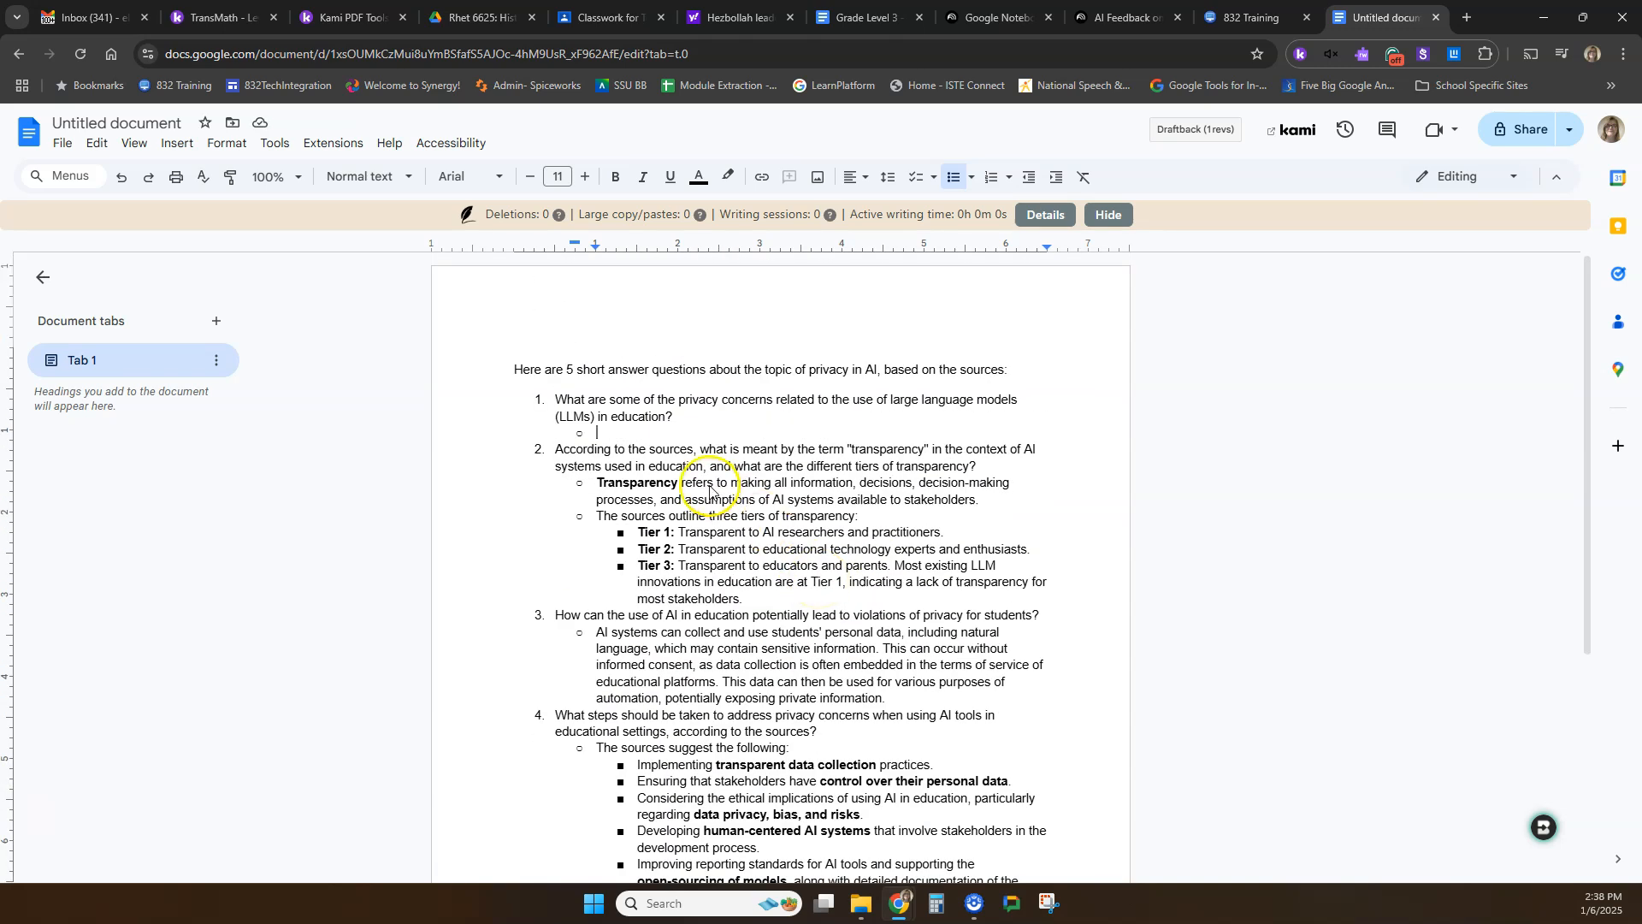
# Restore the deleted answer beneath question 1 and look over the document.
pyautogui.hotkey('ctrl', 'v')
pyautogui.click(746, 596)
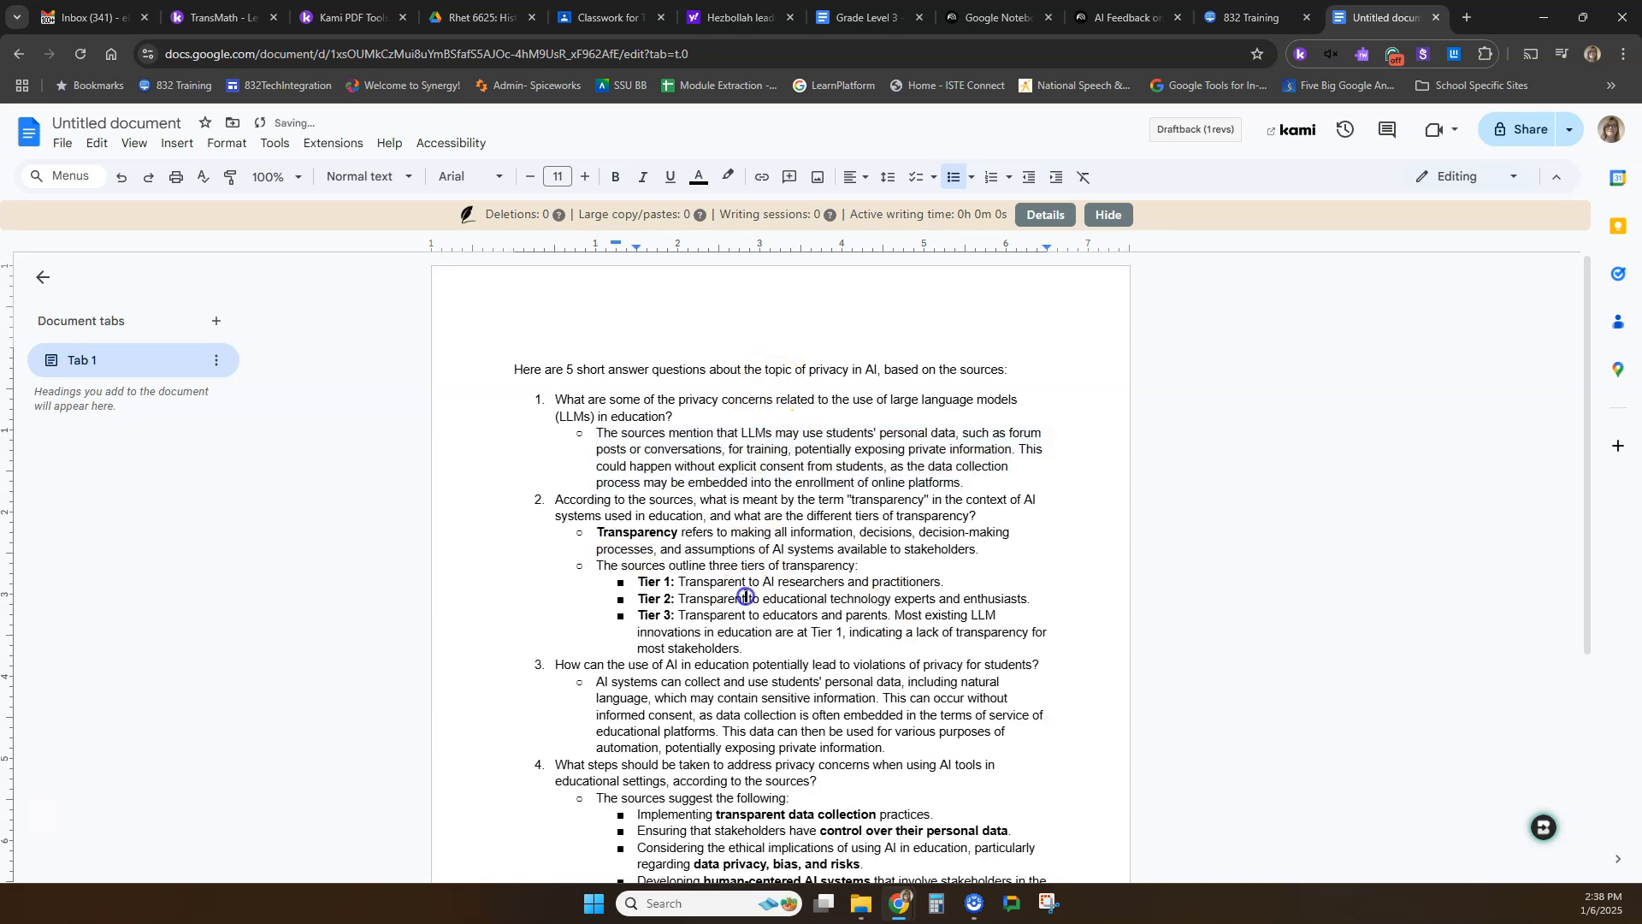
pyautogui.scroll(-4, 746, 596)
pyautogui.scroll(4, 746, 597)
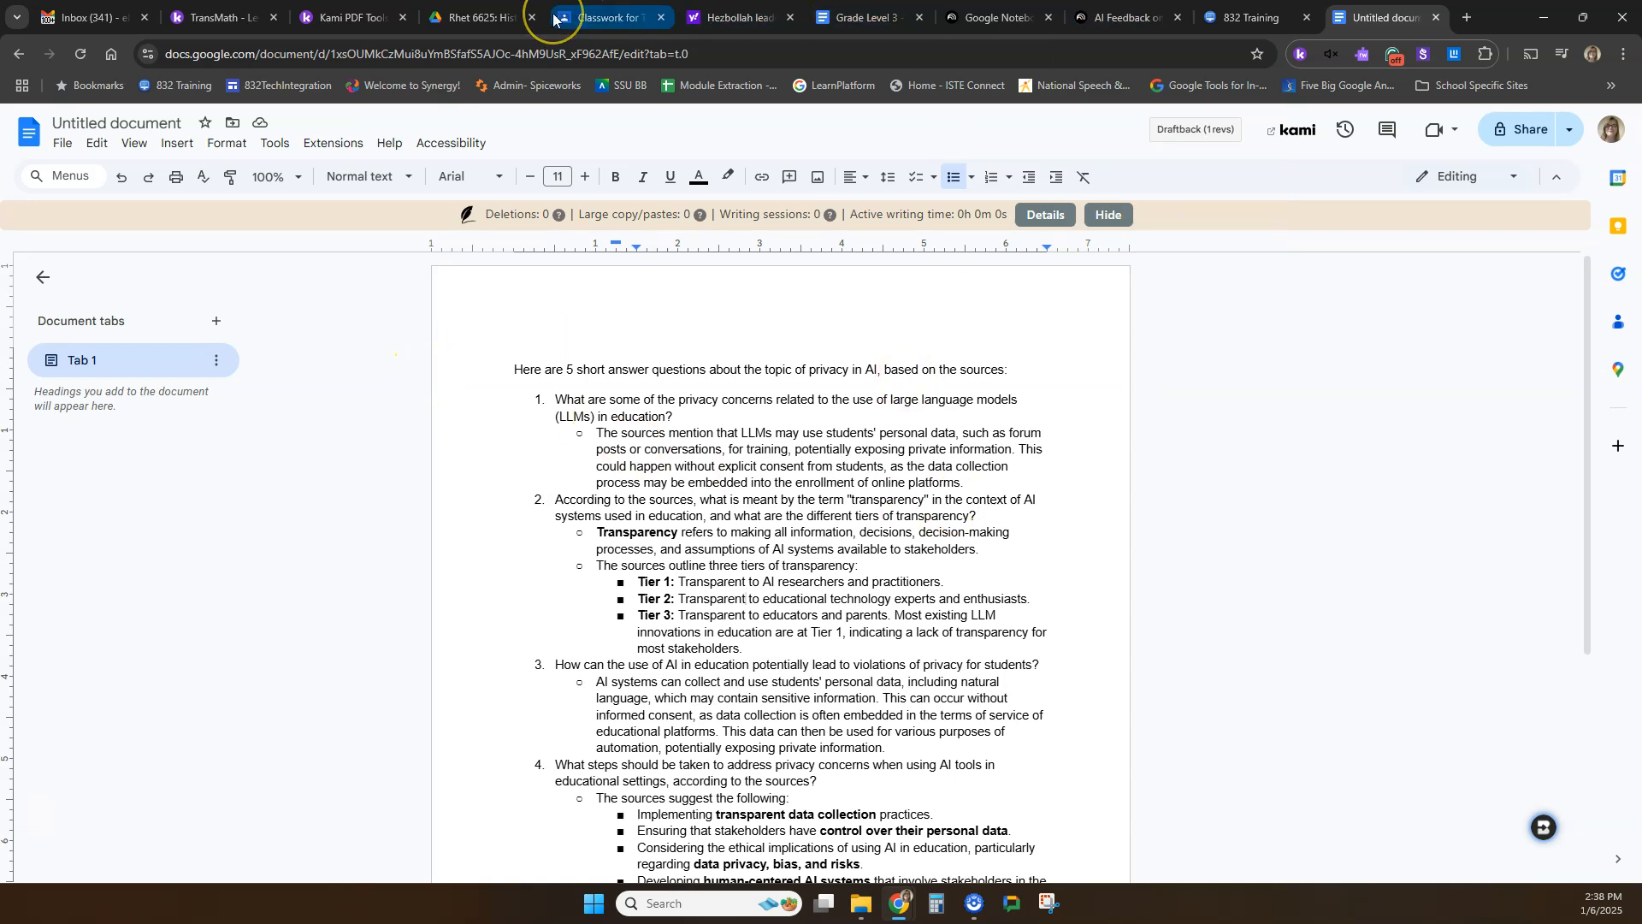
# Switch back to the AI Feedback on Writing notebook in NotebookLM, play its Audio Overview, skip ahead to about 1:03 and pause.
pyautogui.moveTo(554, 18)
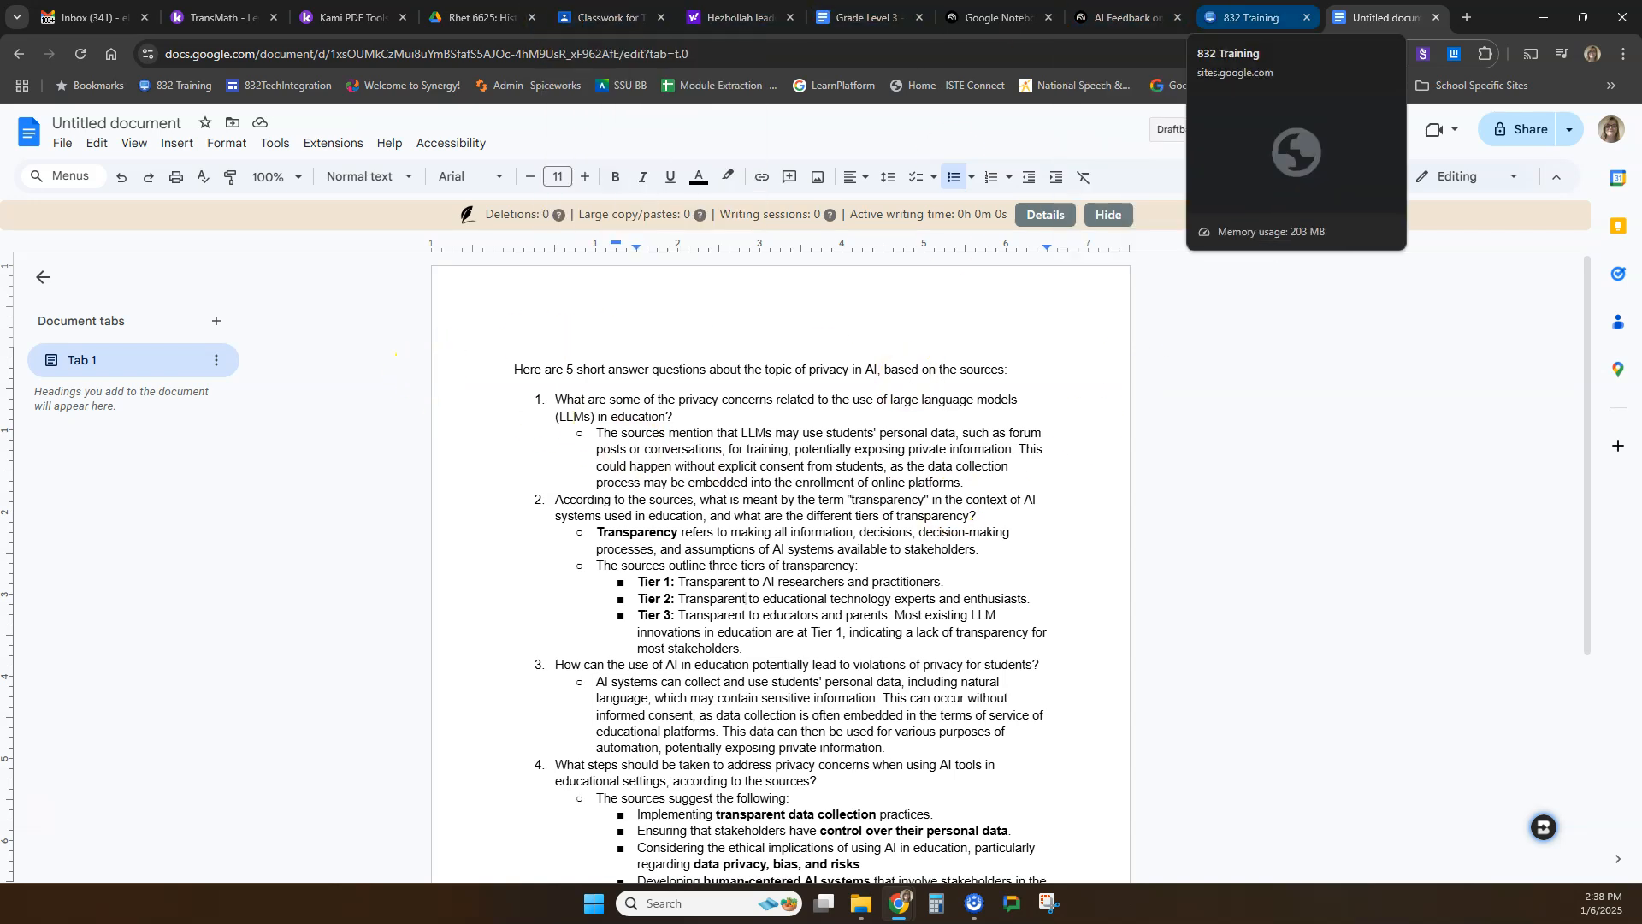
pyautogui.moveTo(1129, 20)
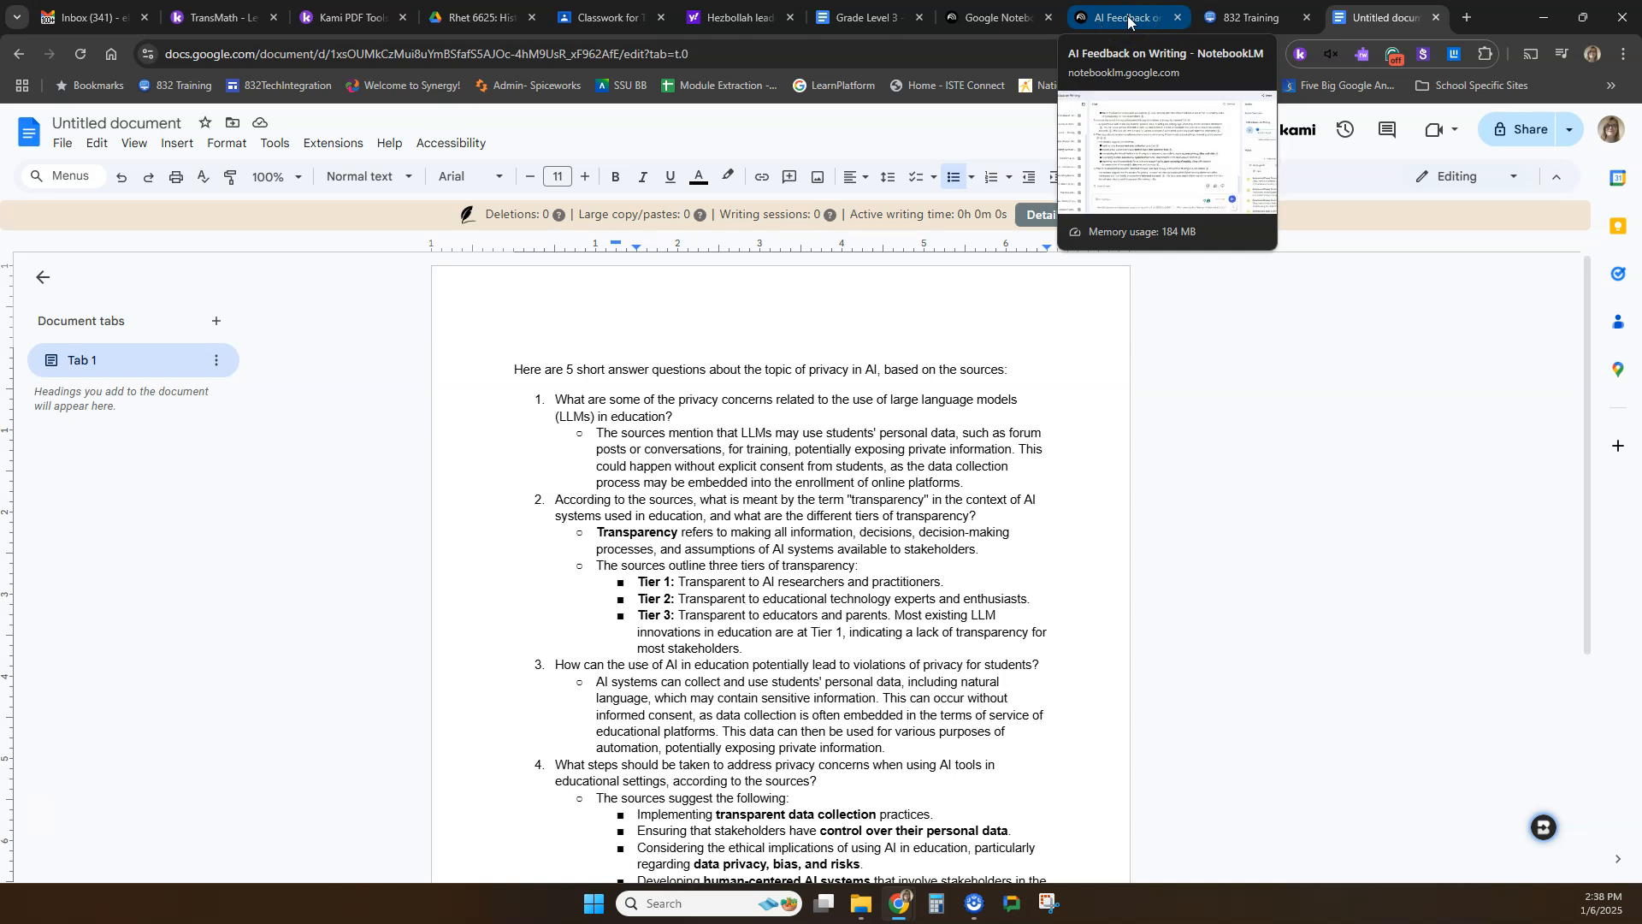
pyautogui.click(1129, 19)
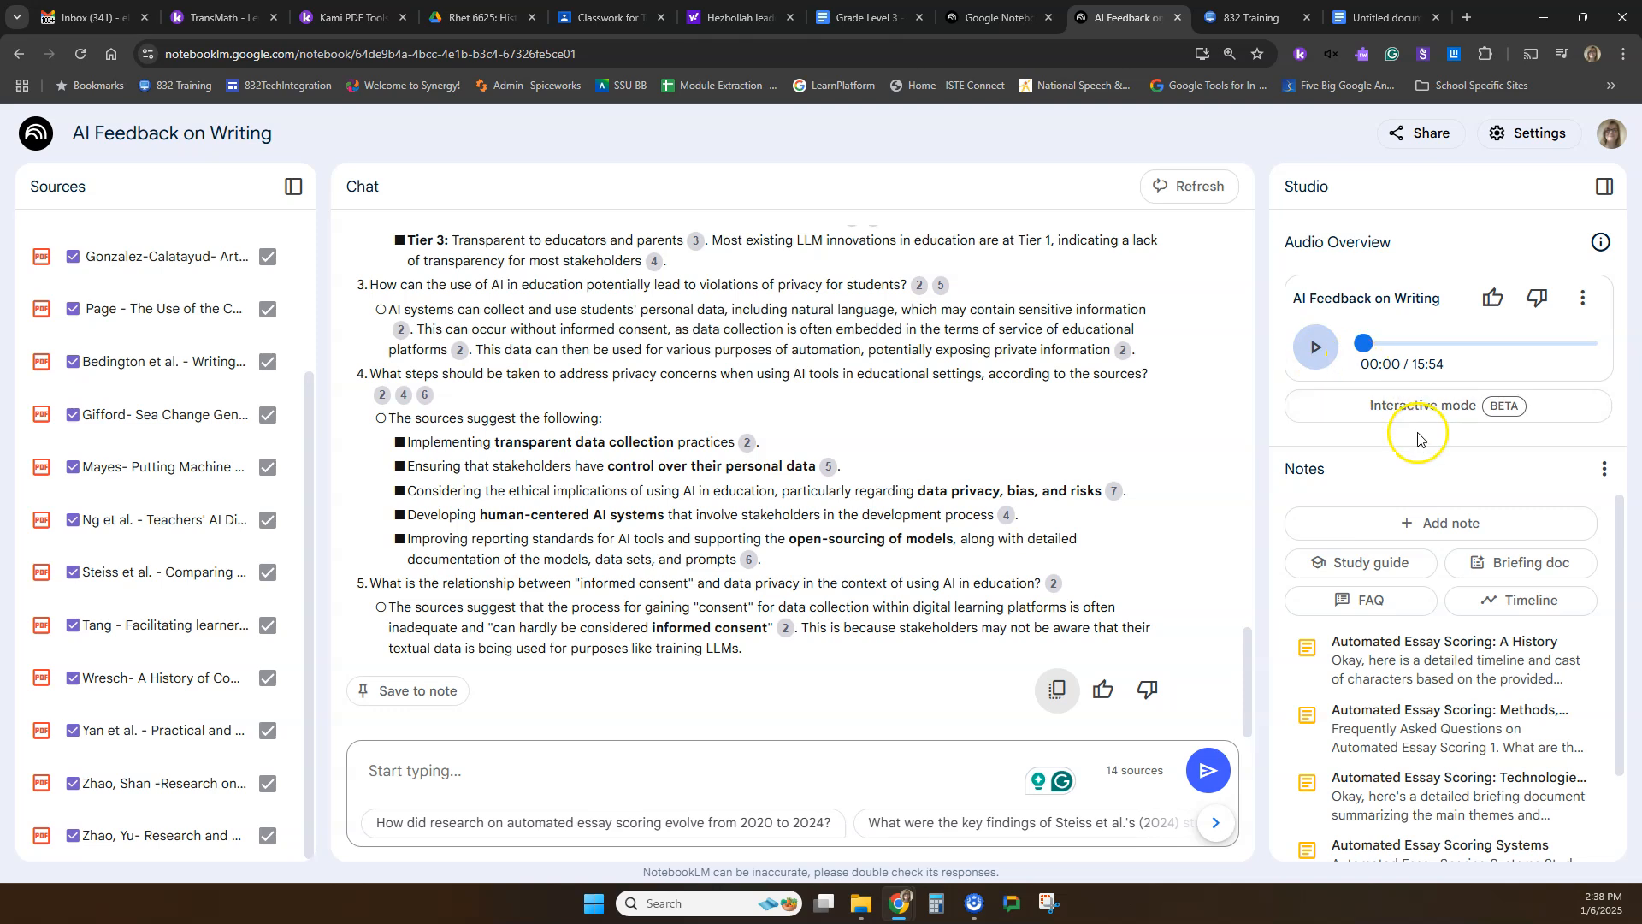
pyautogui.click(1316, 362)
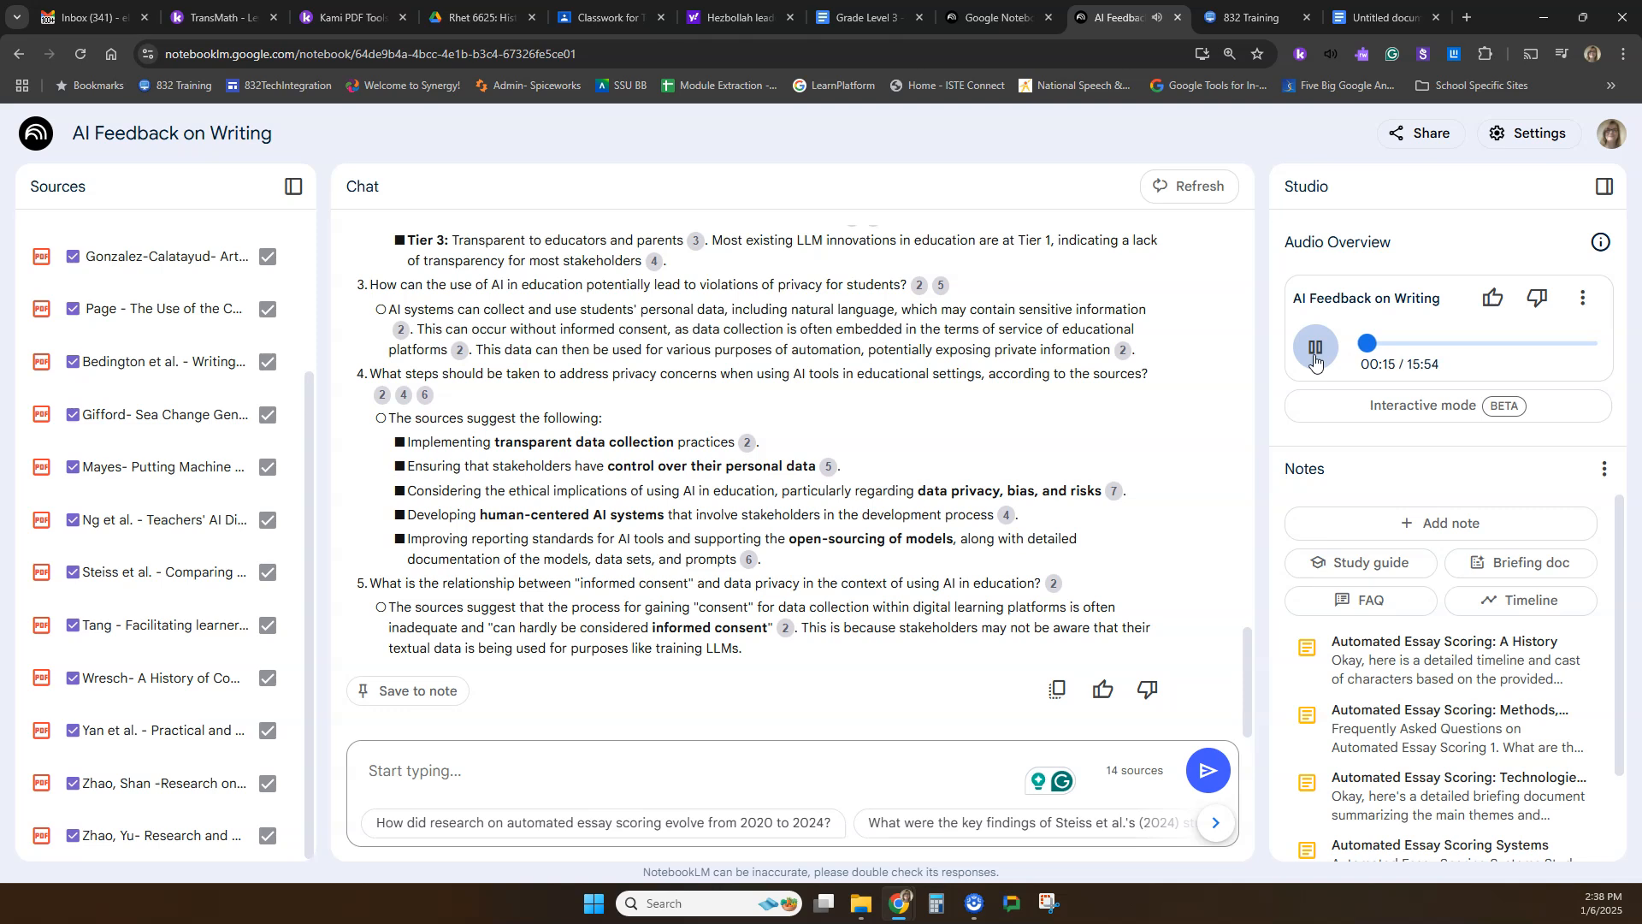
pyautogui.click(1380, 345)
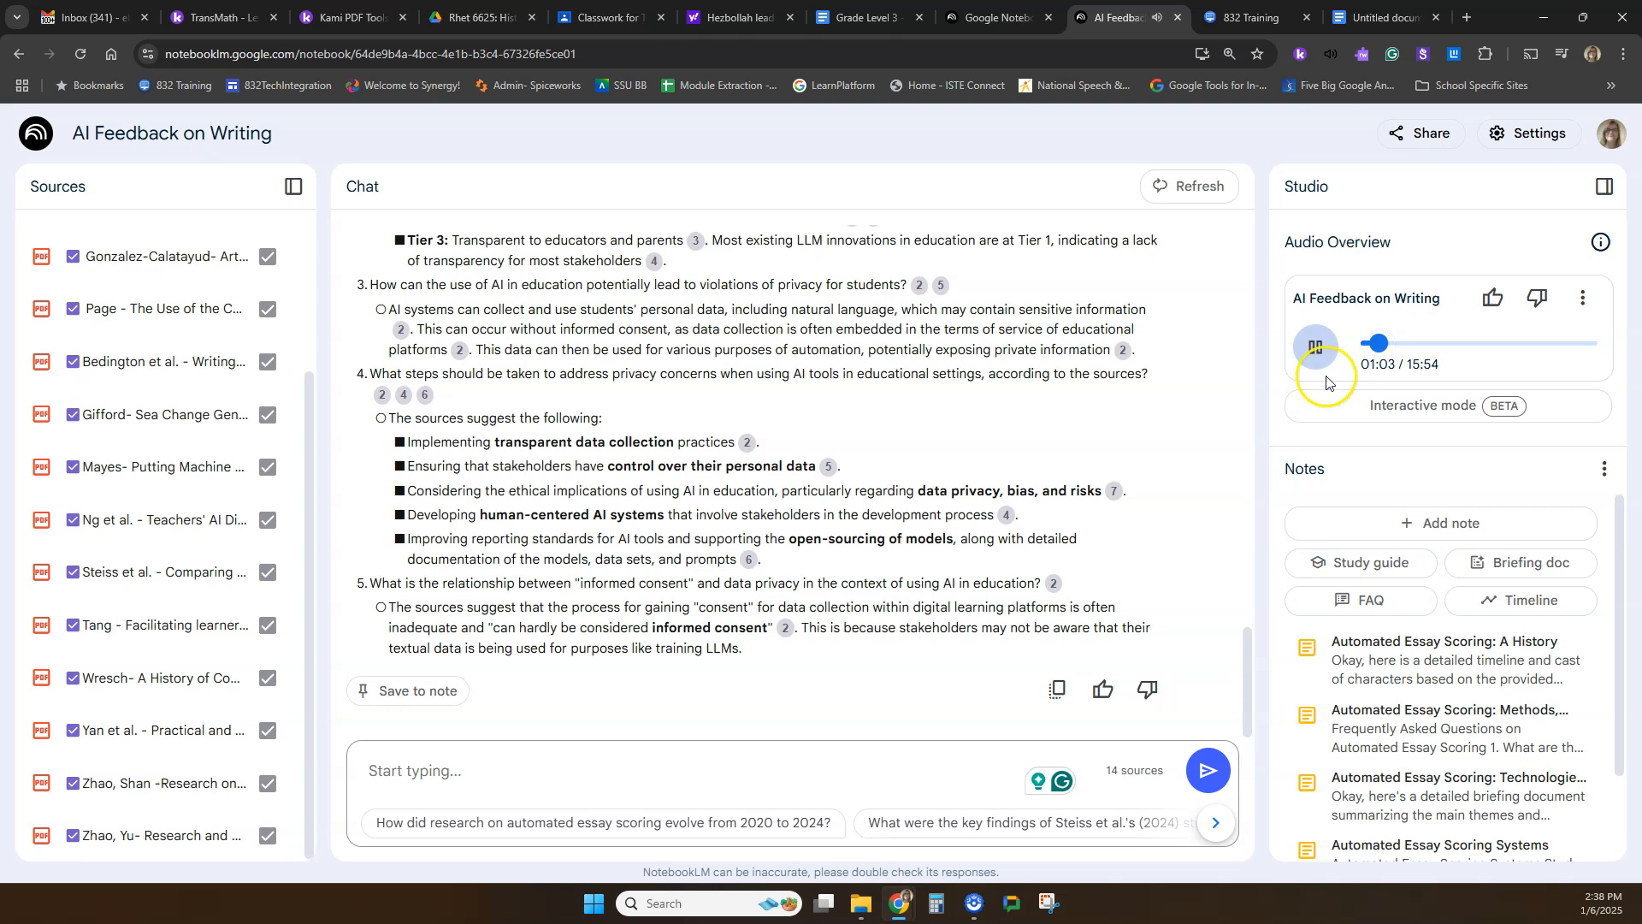
pyautogui.click(1316, 346)
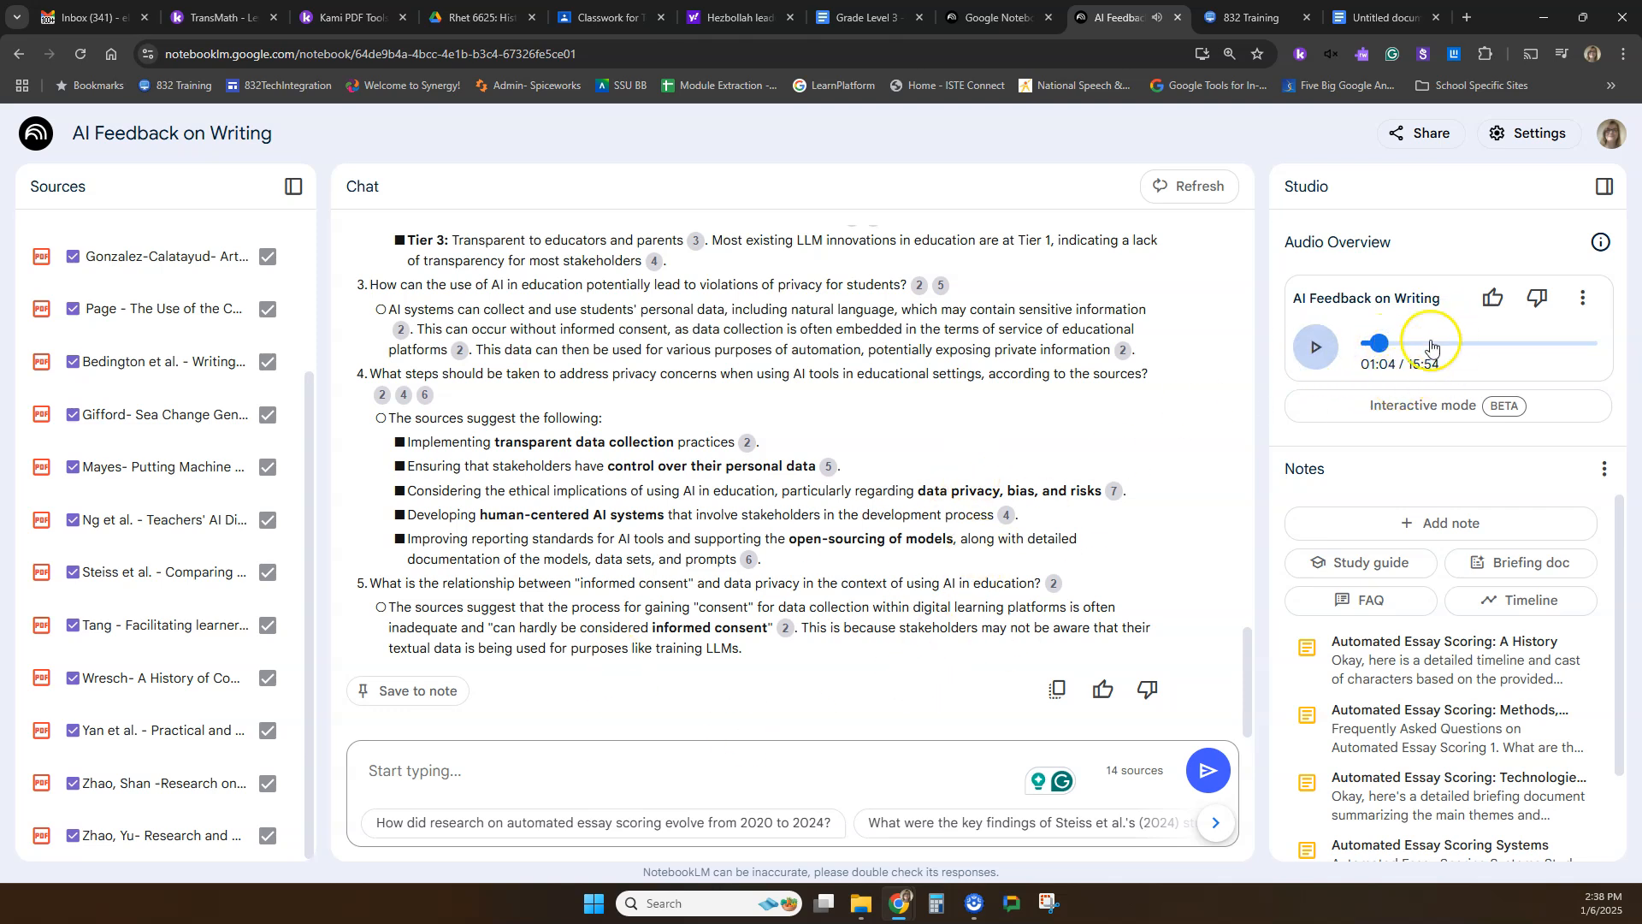
# Look over the notebook's source list, its summary and the chat conversation down to the last privacy question.
pyautogui.scroll(3, 137, 383)
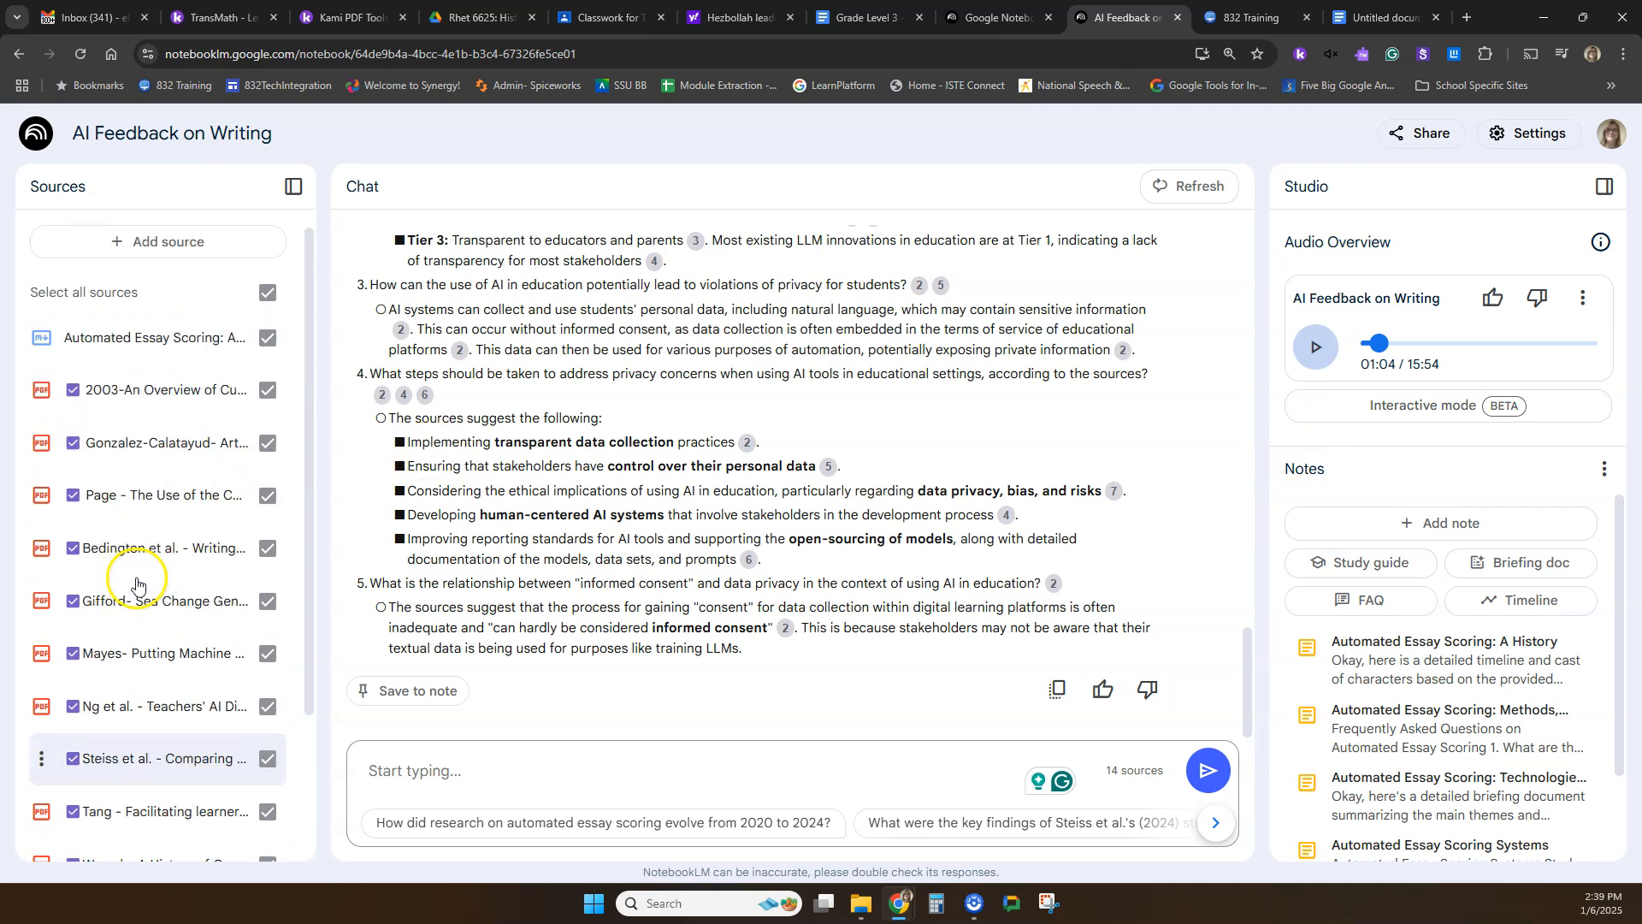
pyautogui.scroll(-3, 135, 359)
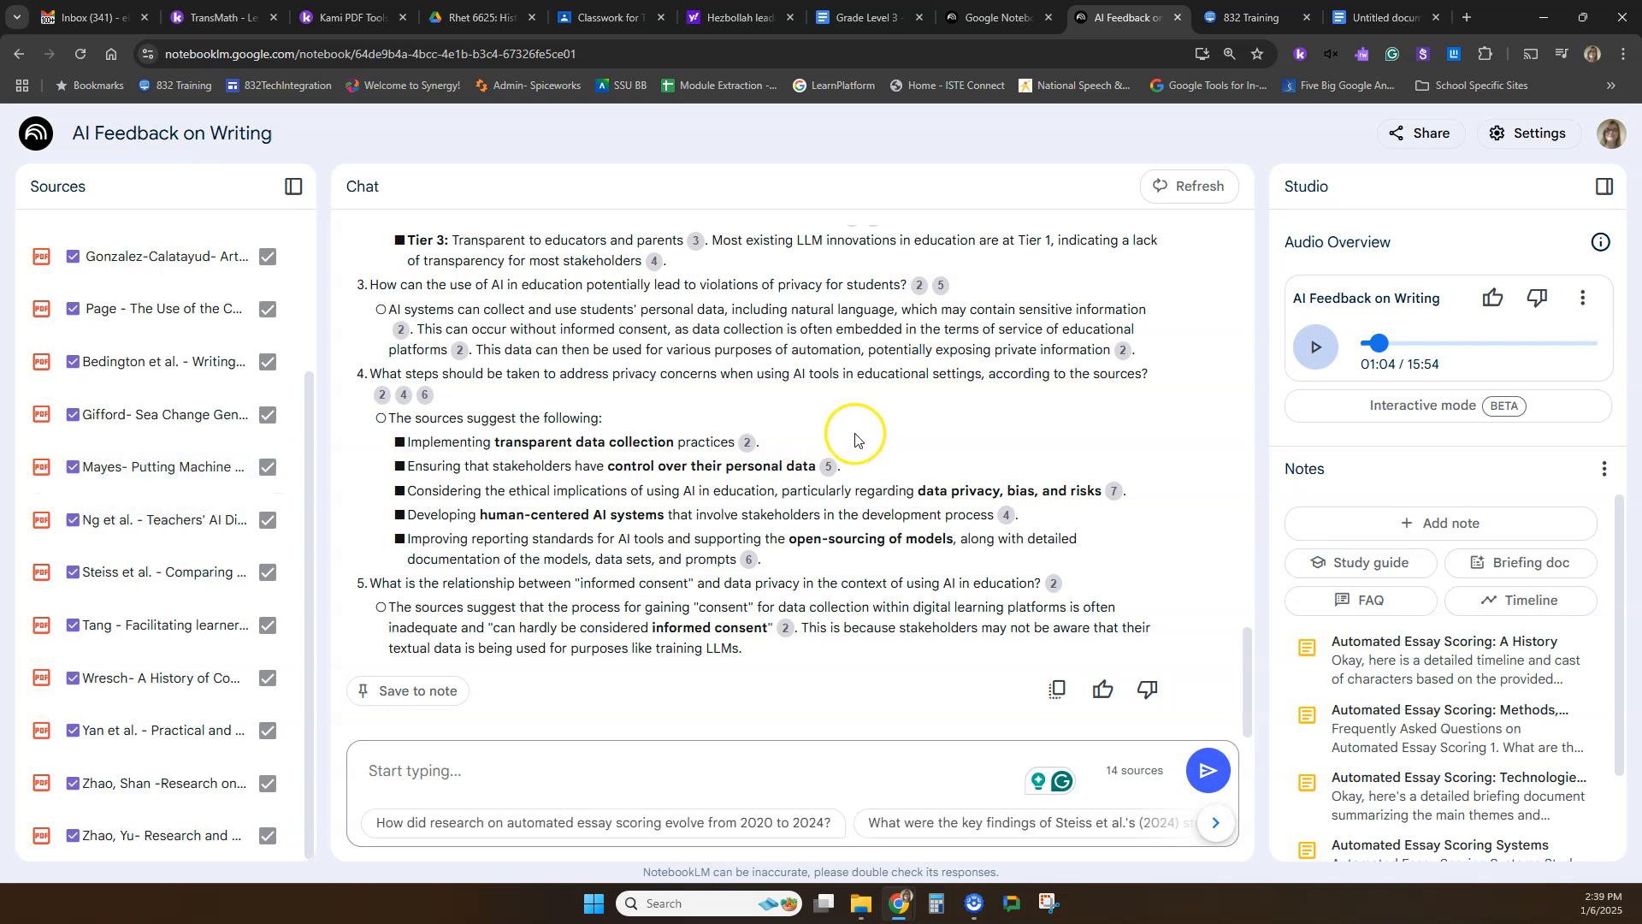
pyautogui.scroll(20, 857, 439)
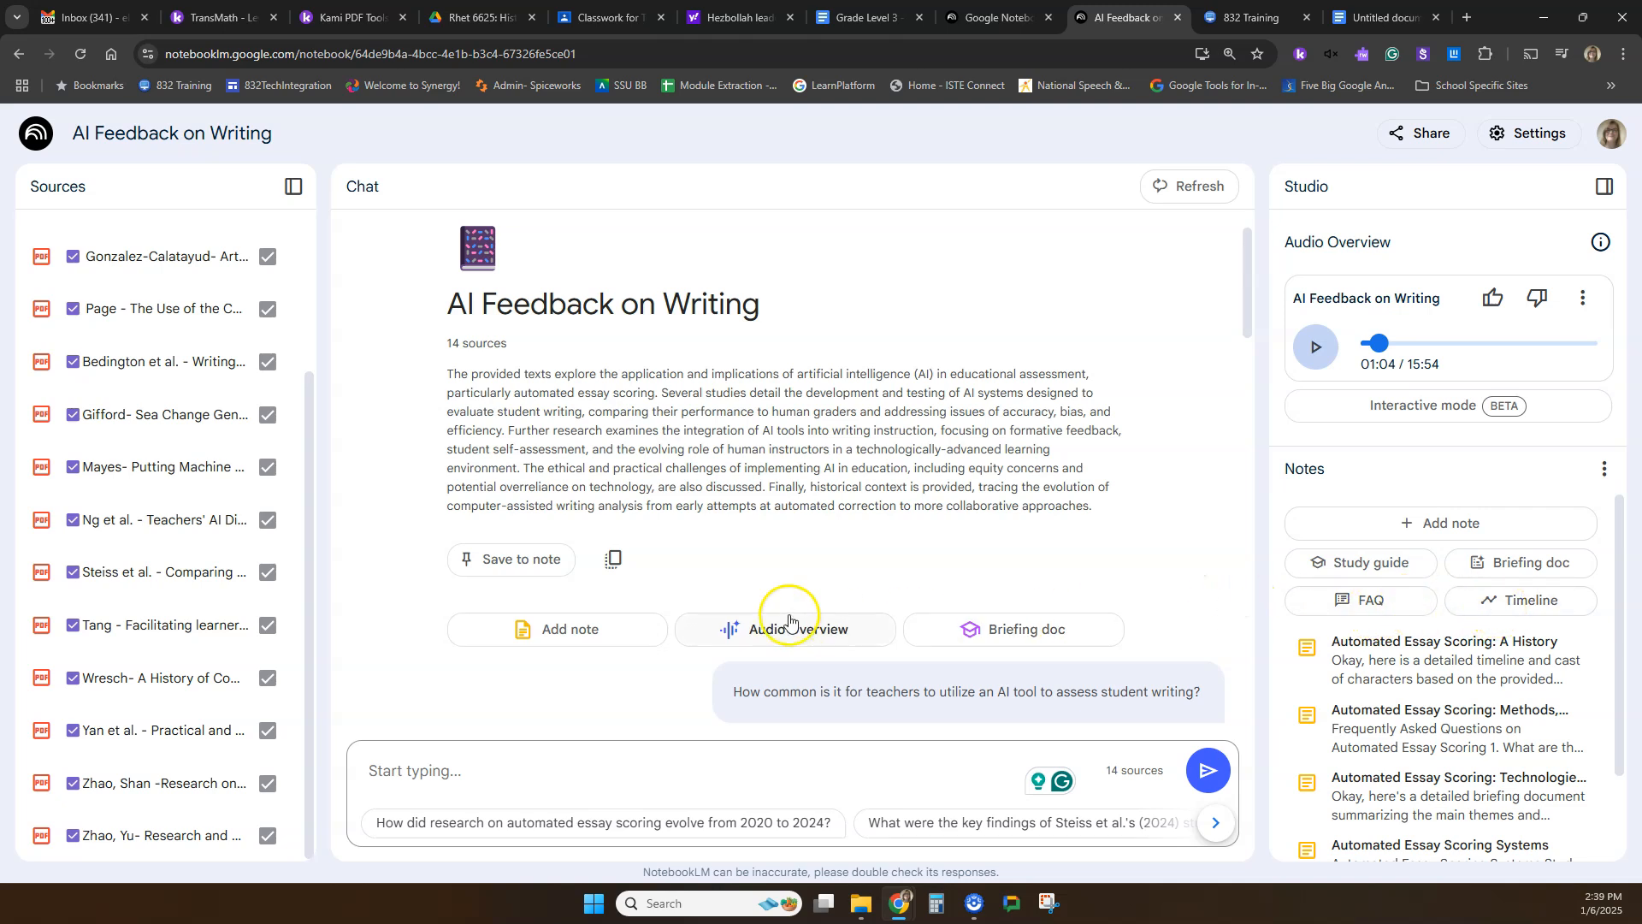
pyautogui.scroll(-15, 783, 623)
pyautogui.scroll(-4, 787, 616)
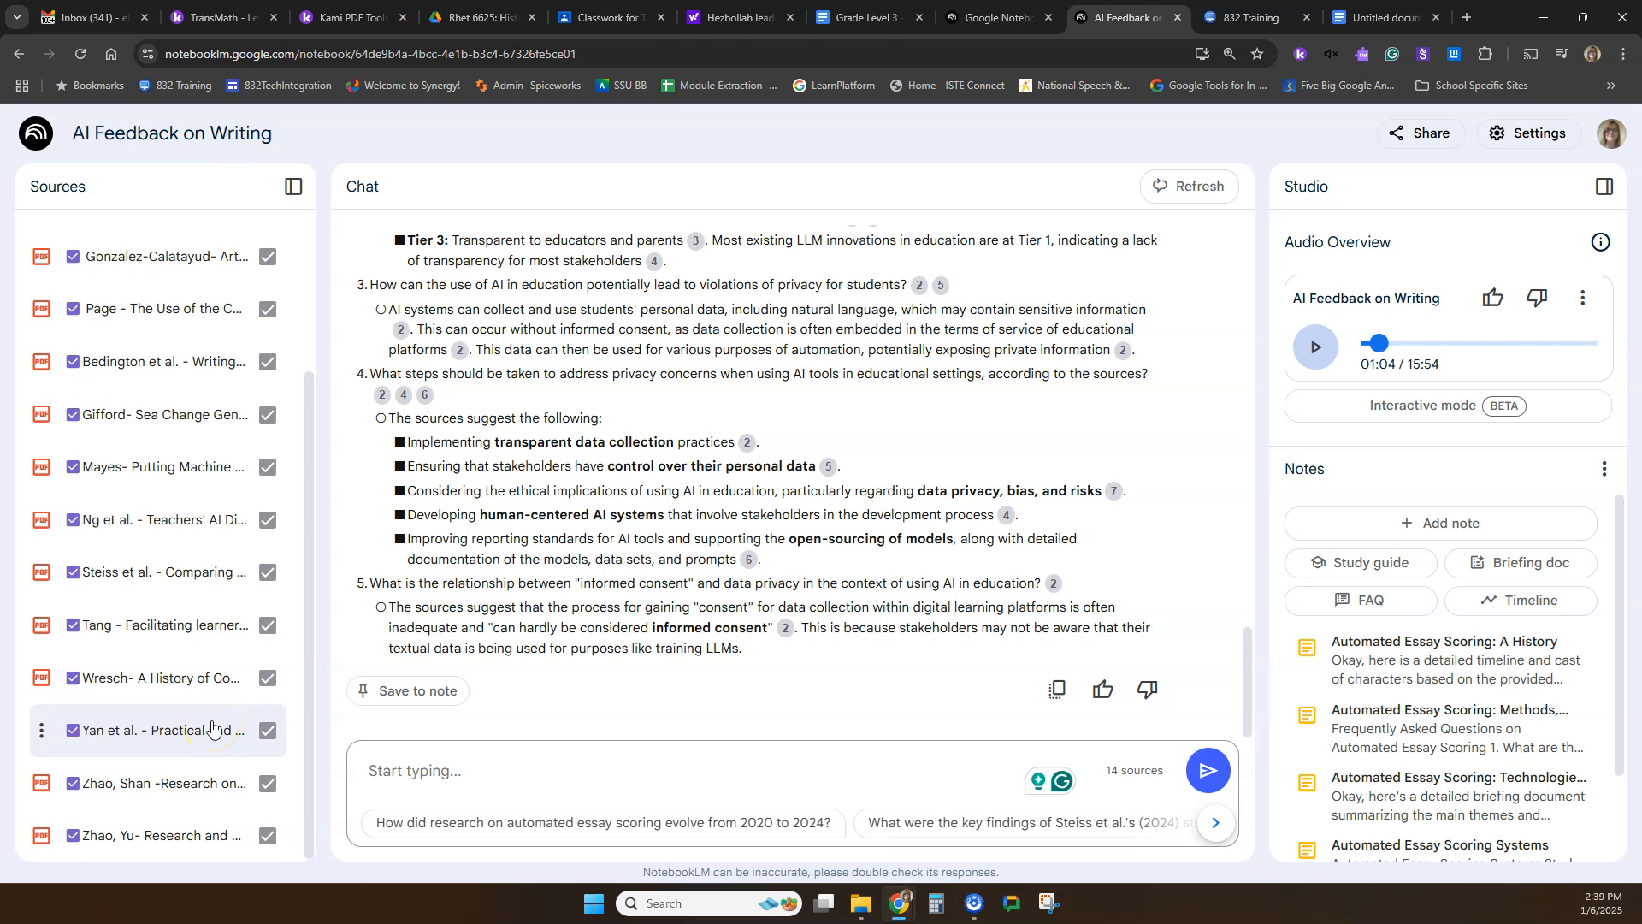
# Return to the NotebookLM home page and look through the notebooks listed under My Notebooks.
pyautogui.click(50, 147)
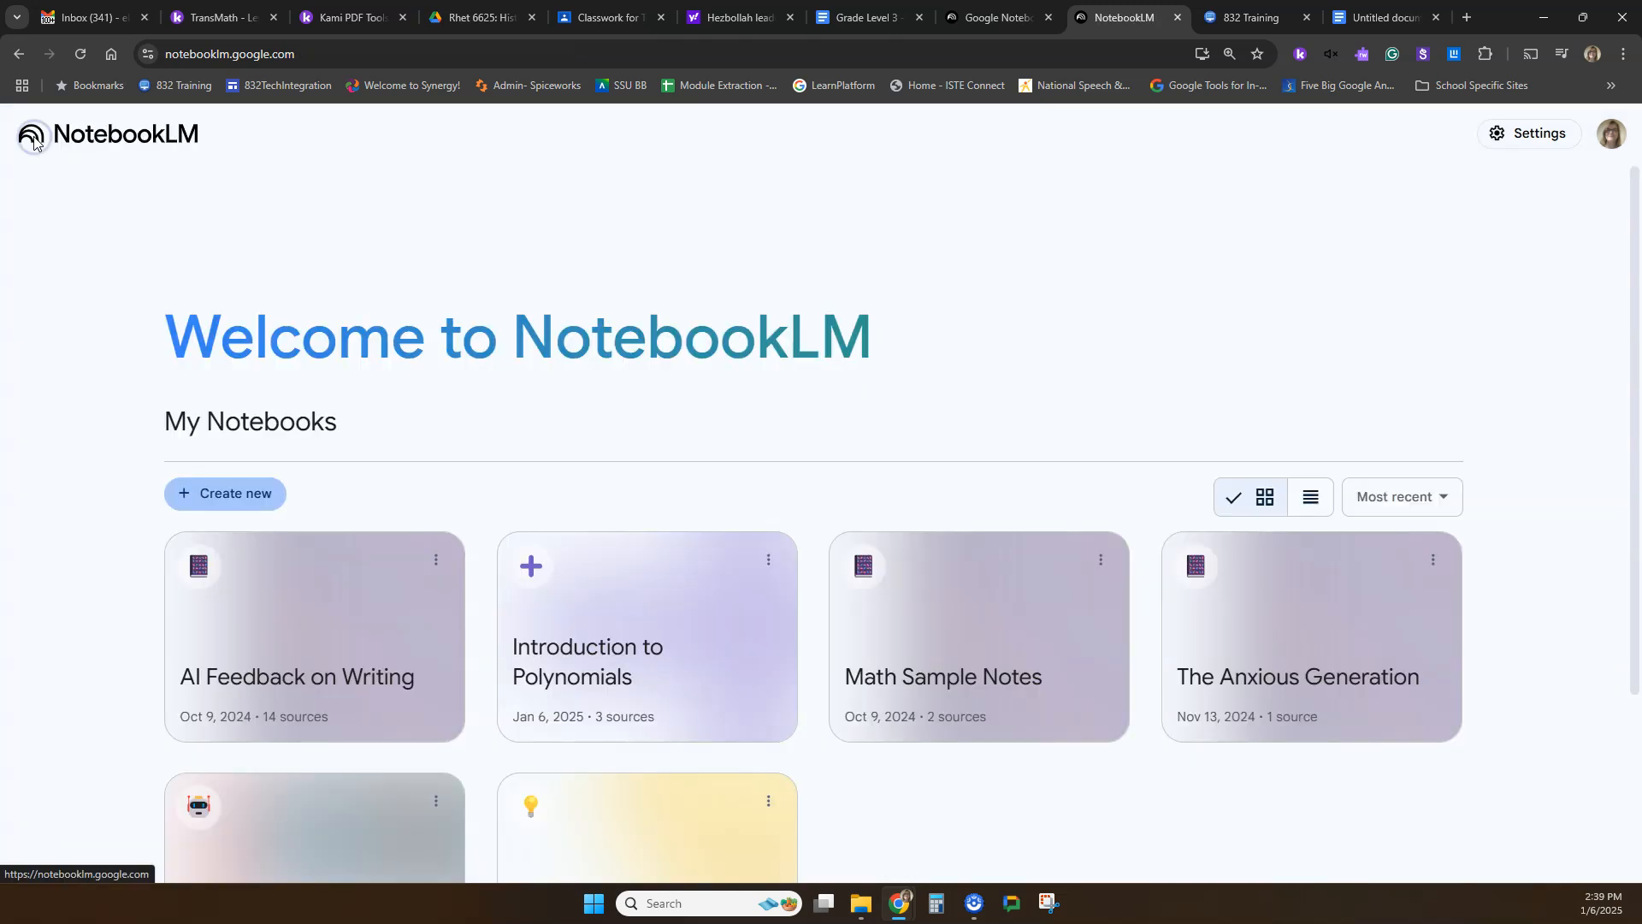
pyautogui.scroll(-3, 475, 258)
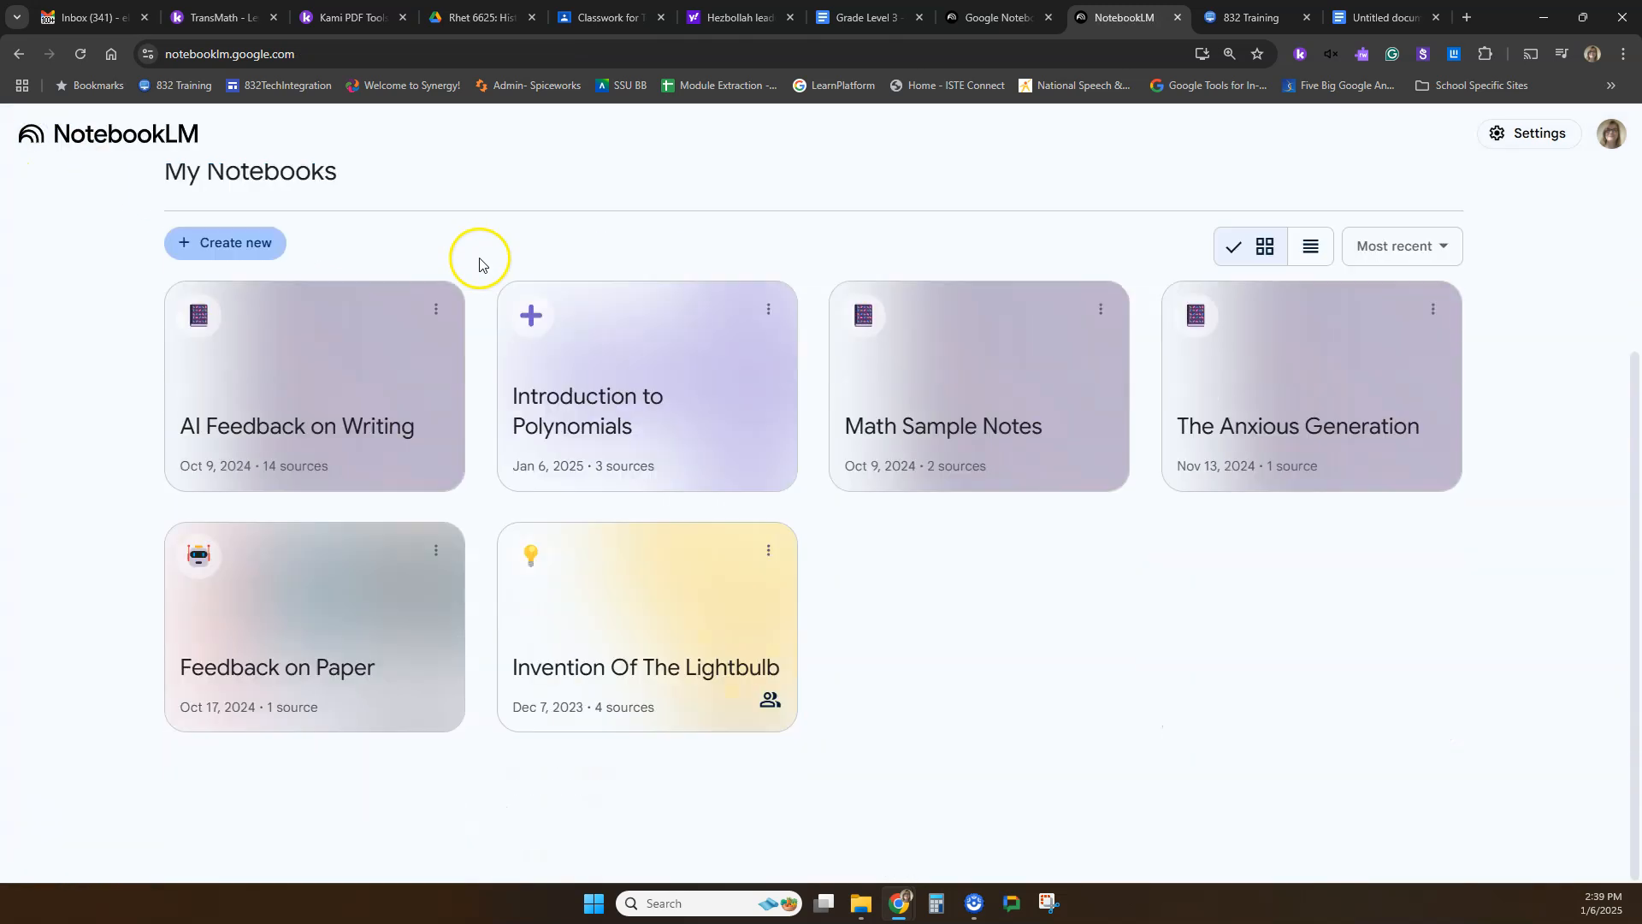
pyautogui.scroll(3, 479, 263)
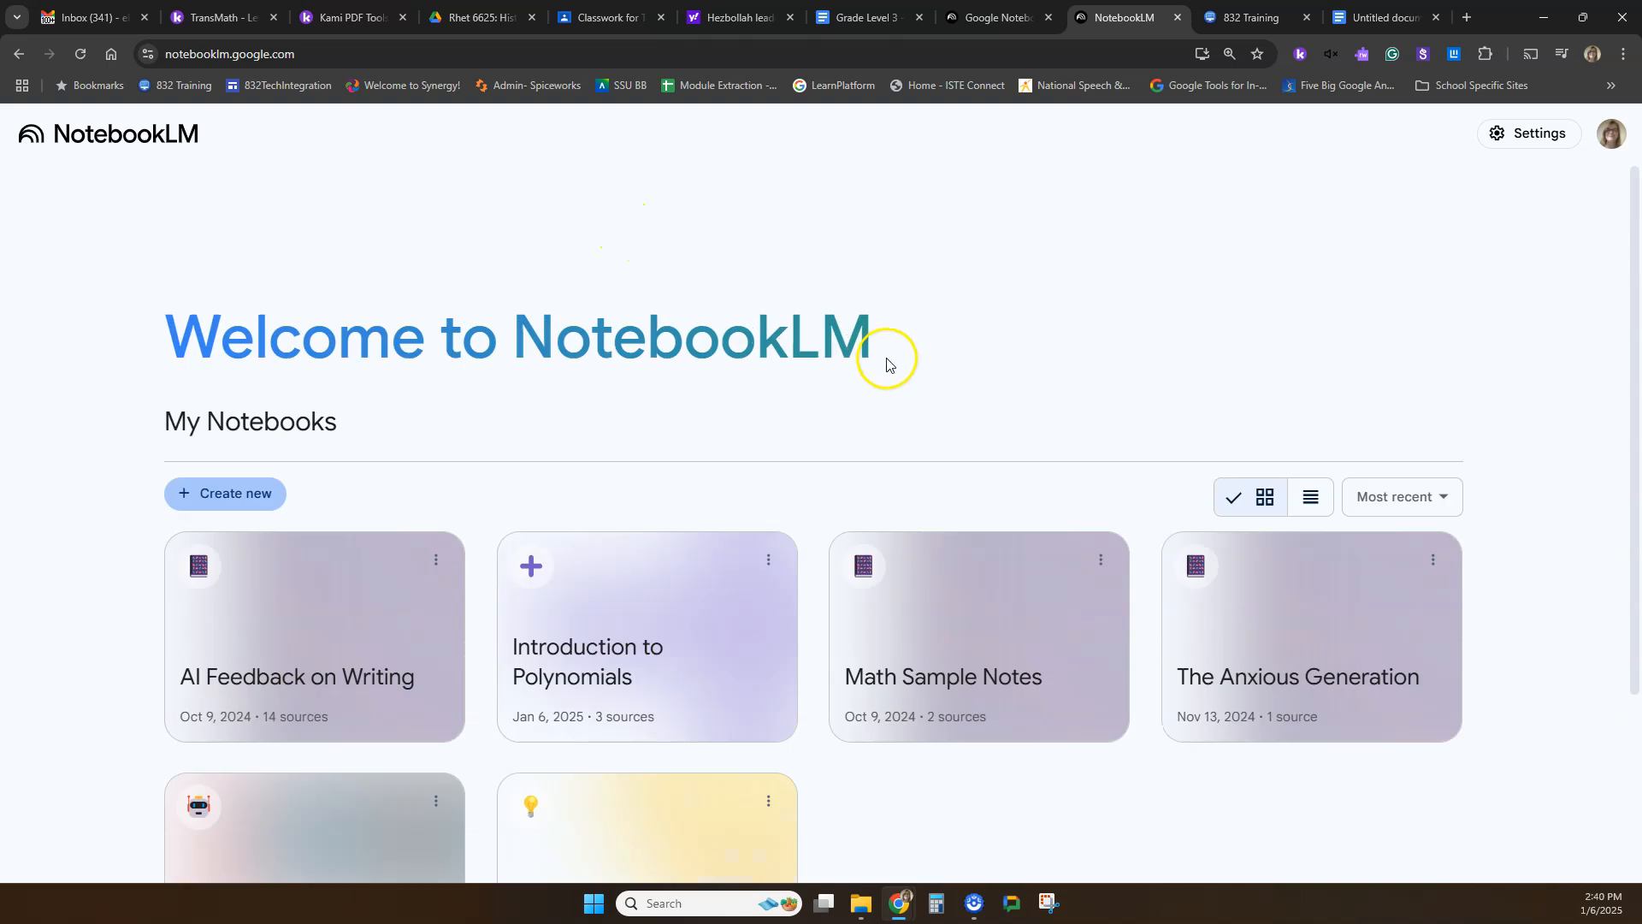